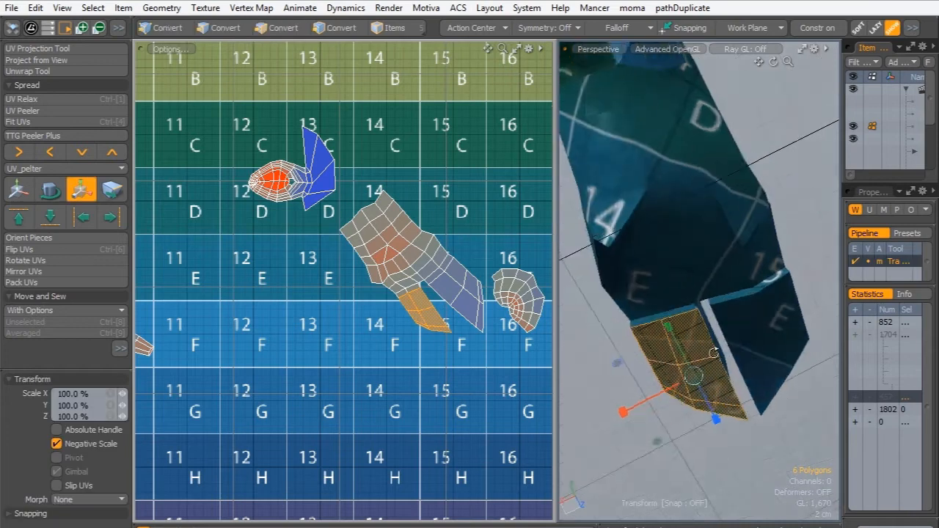
- Scale the selected toe section of the foot's sole and the narrow strip of polygons next to it
drag(700, 408, 697, 402)
key(space)
mouse_move(760, 265)
mouse_down()
mouse_move(787, 325)
mouse_move(697, 308)
mouse_up()
key(r)
drag(668, 316, 674, 313)
drag(771, 357, 592, 259)
key(space)
- Select all connected polygons of the foot's sole and relax its UV island
click(781, 354)
click(605, 201)
key(])
scroll(408, 300, down, 3)
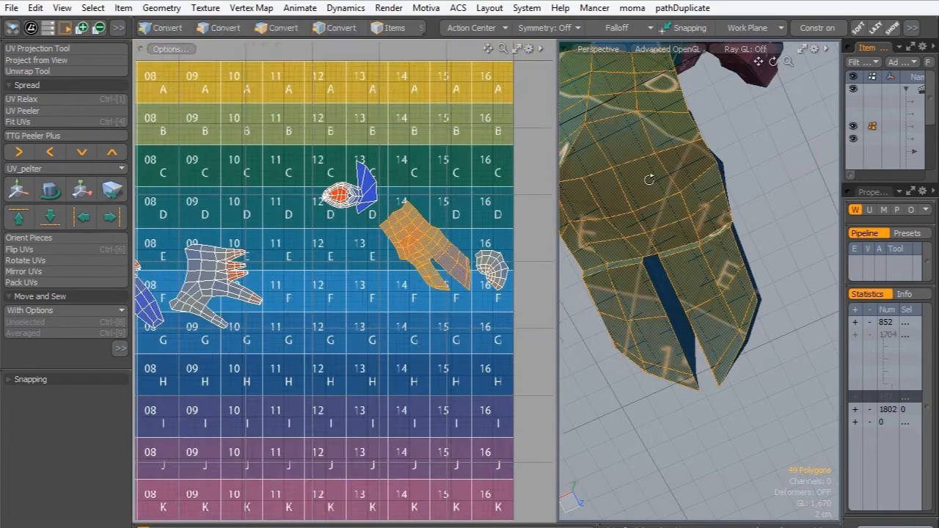
alt+drag(650, 178, 726, 243)
scroll(411, 276, down, 2)
alt+drag(358, 277, 383, 256)
click(27, 103)
scroll(459, 220, up, 5)
drag(492, 429, 388, 264)
scroll(300, 237, down, 5)
- Select all connected polygons of the upper foot piece and relax its UVs
mouse_move(704, 309)
alt+mouse_down()
mouse_move(675, 294)
mouse_move(705, 279)
mouse_move(645, 268)
alt+mouse_up()
drag(645, 272, 651, 313)
key(])
scroll(514, 256, down, 6)
scroll(434, 272, up, 8)
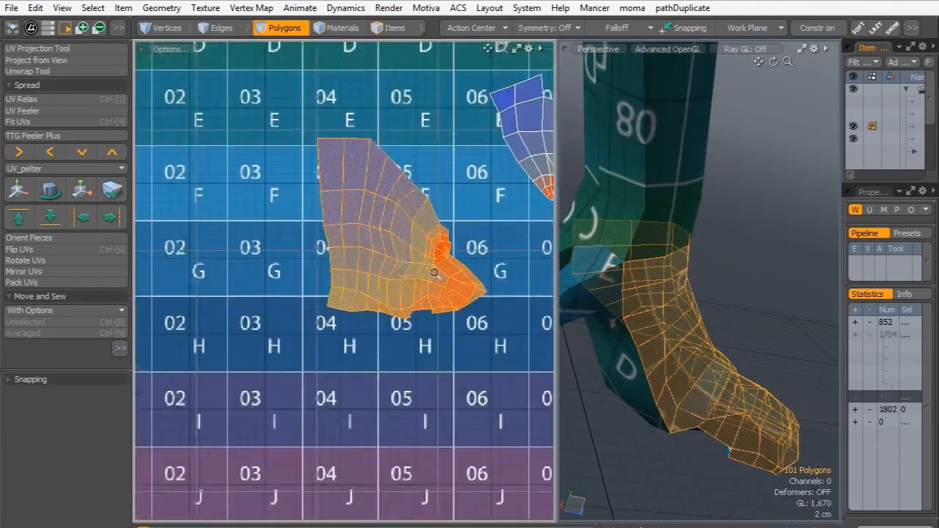
alt+drag(430, 253, 408, 309)
alt+drag(734, 319, 682, 322)
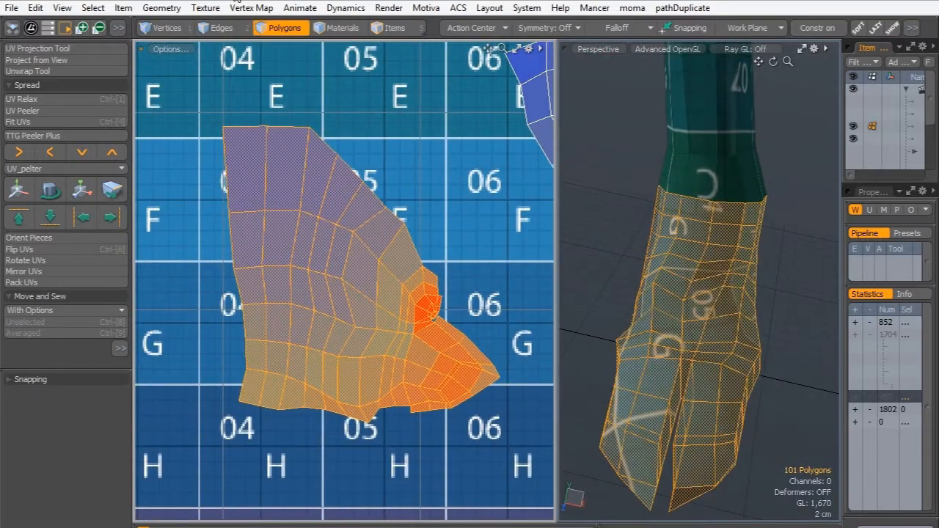
click(27, 104)
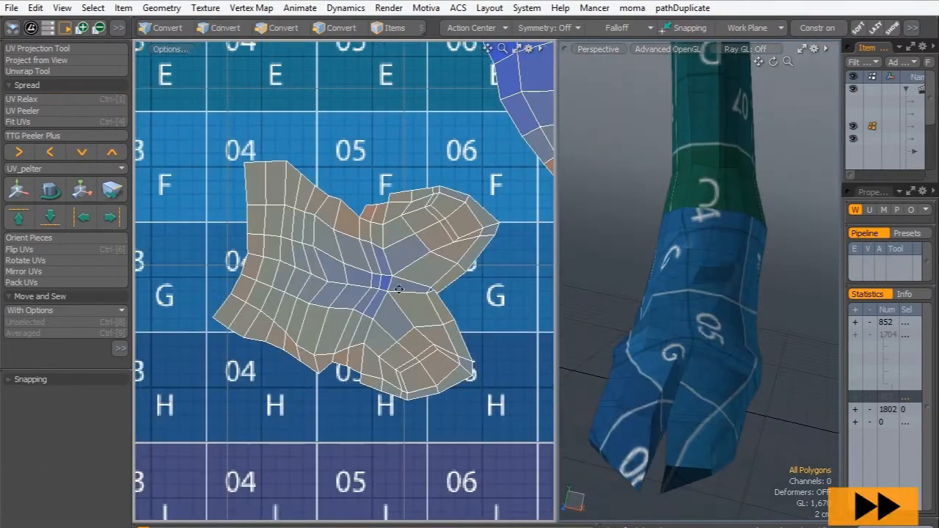
- Examine the relaxed foot UVs and the checker texture on the foot from several sides
alt+drag(411, 283, 413, 295)
alt+drag(661, 309, 763, 301)
scroll(462, 294, up, 4)
alt+drag(736, 348, 678, 333)
alt+drag(413, 253, 407, 263)
alt+drag(653, 336, 597, 346)
alt+drag(426, 220, 419, 230)
scroll(300, 286, down, 5)
- Select the whole small island around cell C-06, belonging to the bump behind the foot, and relax its UVs
alt+drag(283, 286, 220, 323)
scroll(411, 243, up, 5)
alt+drag(250, 140, 360, 374)
drag(293, 241, 323, 229)
alt+drag(660, 301, 470, 290)
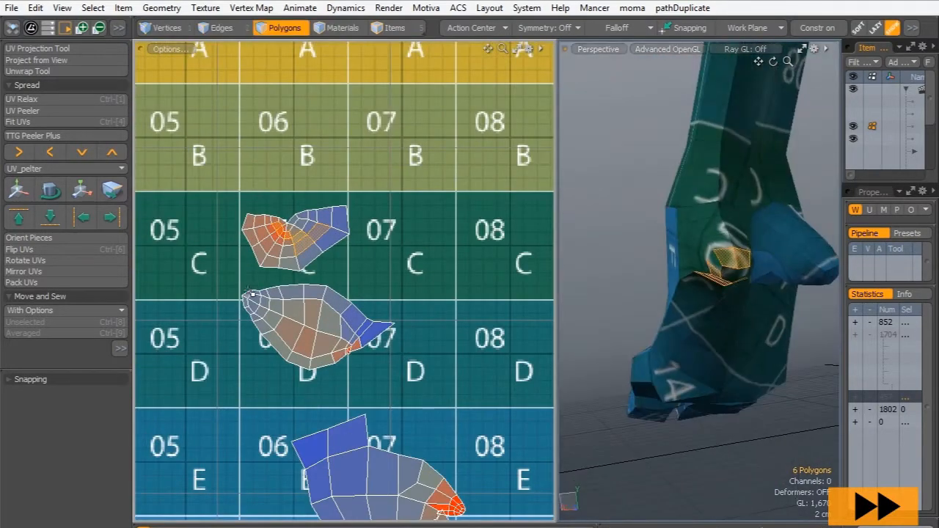
key(bracketright)
mouse_move(710, 252)
alt+mouse_down()
mouse_move(759, 307)
mouse_move(660, 227)
mouse_move(672, 206)
alt+mouse_up()
click(32, 99)
key(space)
- Select all of the second bump behind the foot and move its UV island from E-16 beside the matching island around B-07
click(342, 203)
scroll(316, 220, up, 5)
mouse_move(738, 213)
mouse_down()
mouse_move(708, 272)
mouse_move(701, 267)
mouse_up()
key(bracketright)
scroll(459, 191, down, 6)
alt+drag(460, 191, 198, 209)
alt+drag(535, 348, 401, 334)
scroll(401, 334, up, 1)
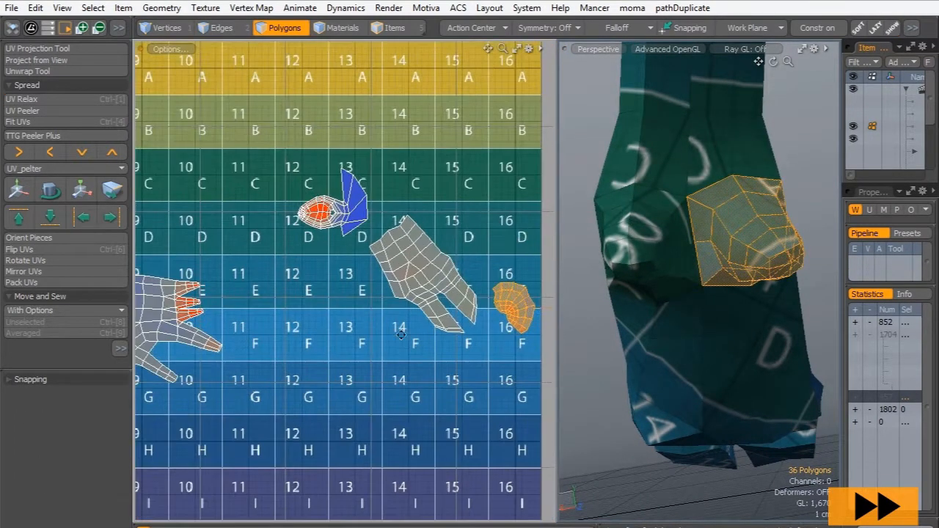
key(w)
drag(516, 310, 189, 142)
alt+drag(190, 141, 281, 254)
scroll(281, 254, up, 4)
scroll(281, 254, up, 2)
drag(450, 153, 428, 146)
scroll(403, 210, up, 3)
scroll(403, 210, down, 1)
key(space)
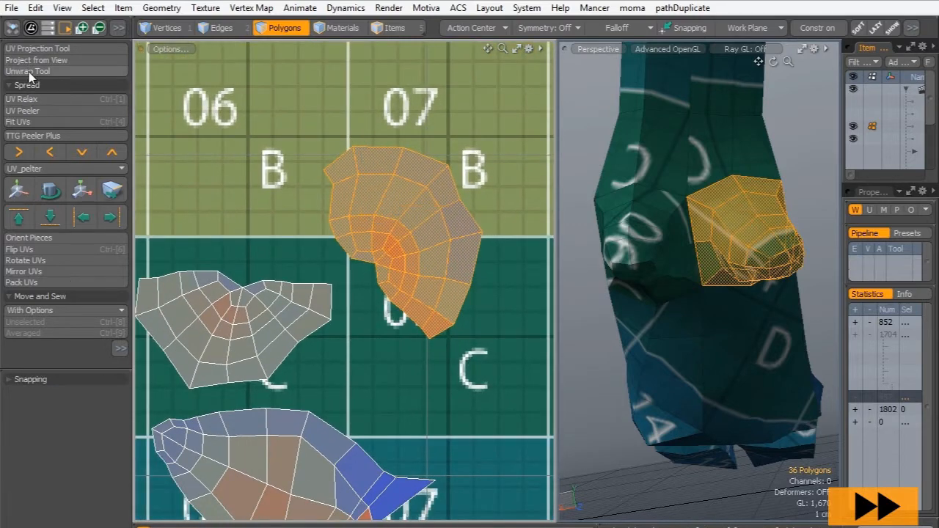
- Relax the UVs of the moved fan-shaped island around B-07
click(36, 102)
key(space)
click(9, 381)
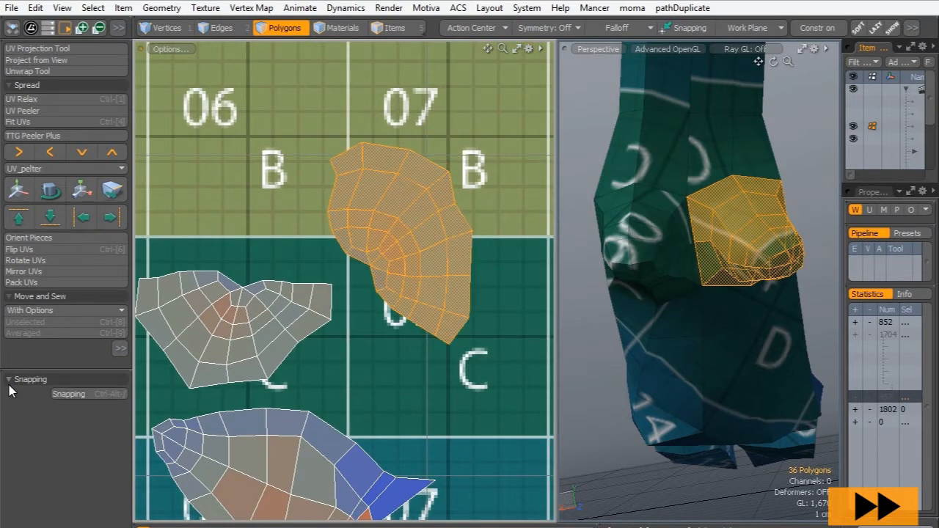
- Select the lower half of the fan-shaped island around B-07 and move it down with Tear Off enabled to split the island
key(1)
scroll(367, 235, down, 3)
scroll(339, 241, up, 2)
scroll(371, 209, up, 2)
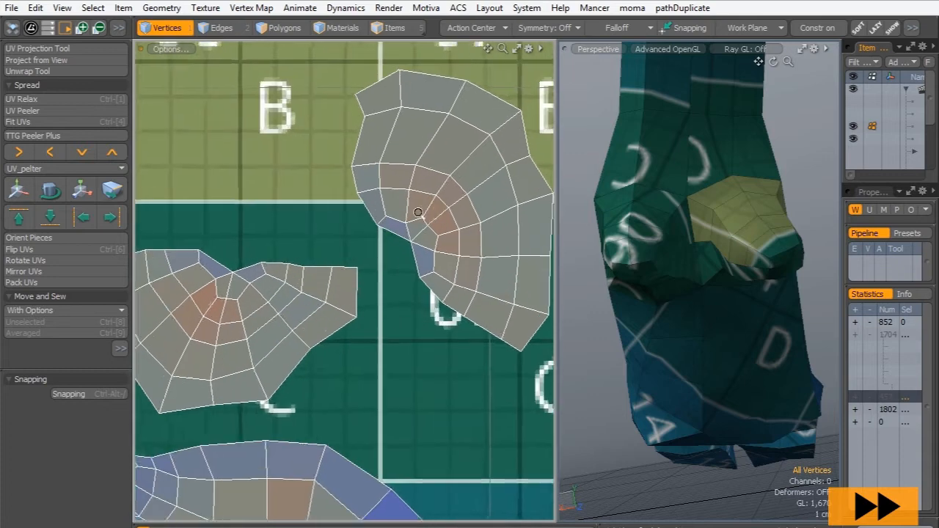
scroll(378, 183, down, 2)
scroll(455, 198, up, 3)
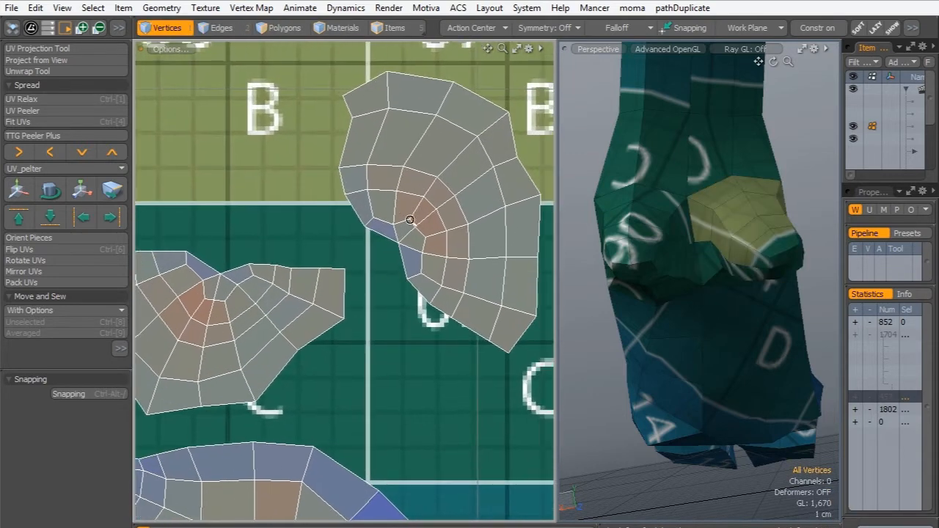
click(303, 28)
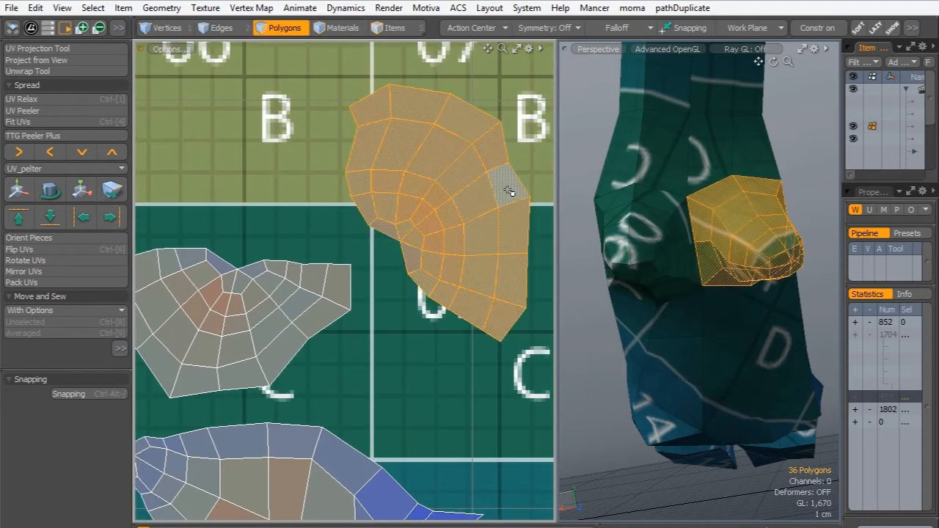
drag(503, 184, 422, 241)
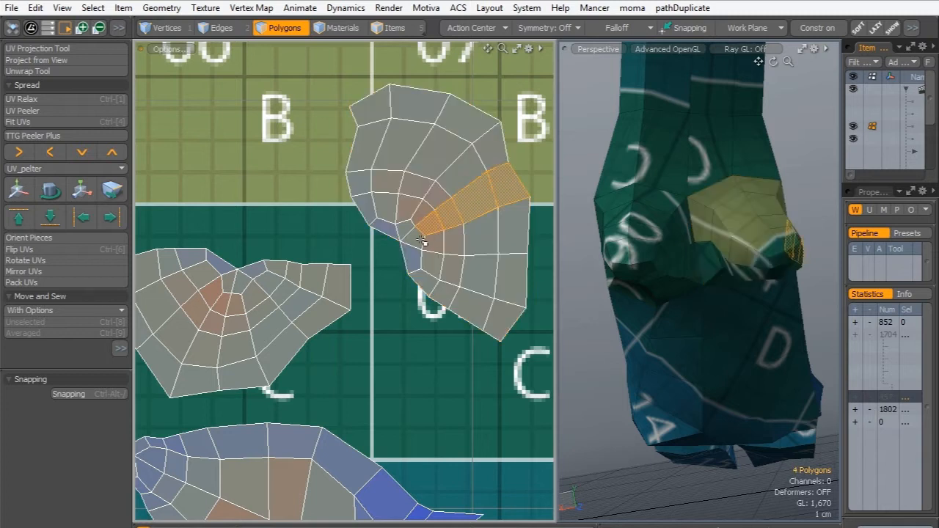
mouse_move(438, 298)
mouse_down()
mouse_move(509, 311)
mouse_move(515, 233)
mouse_up()
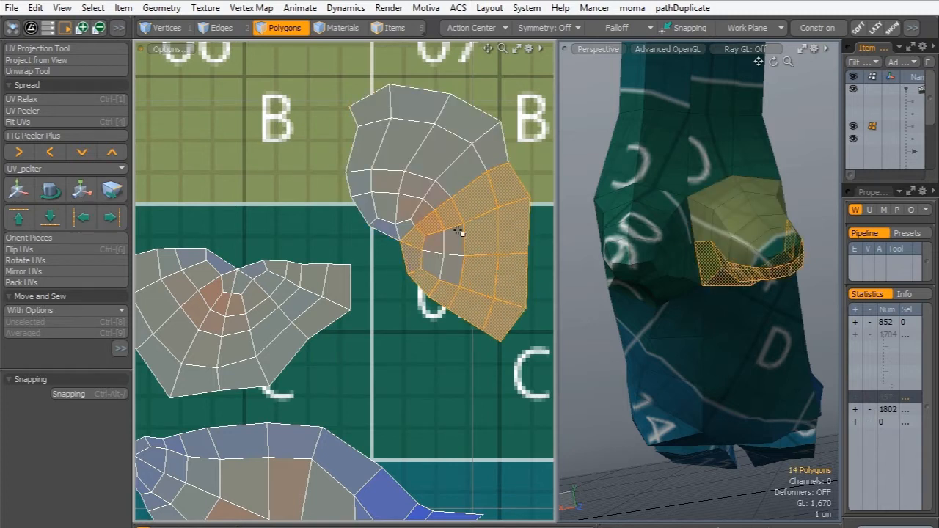
key(w)
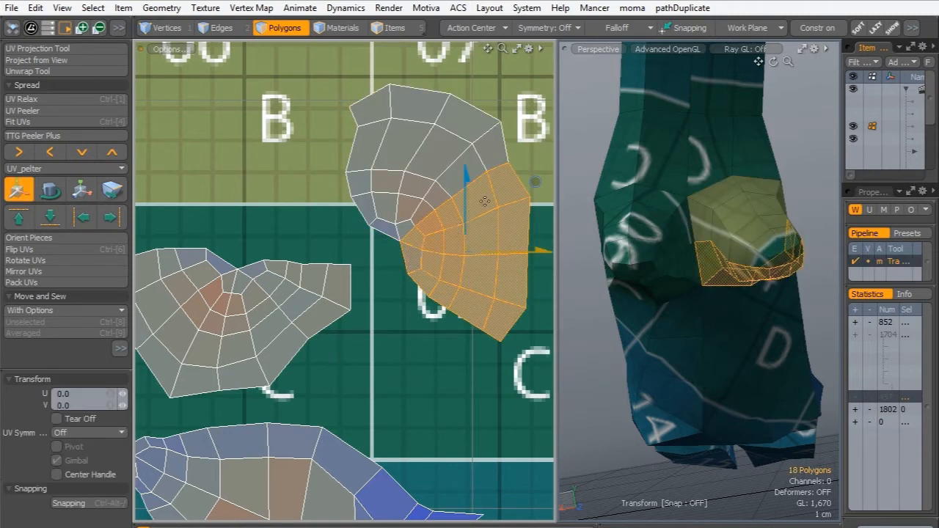
click(58, 419)
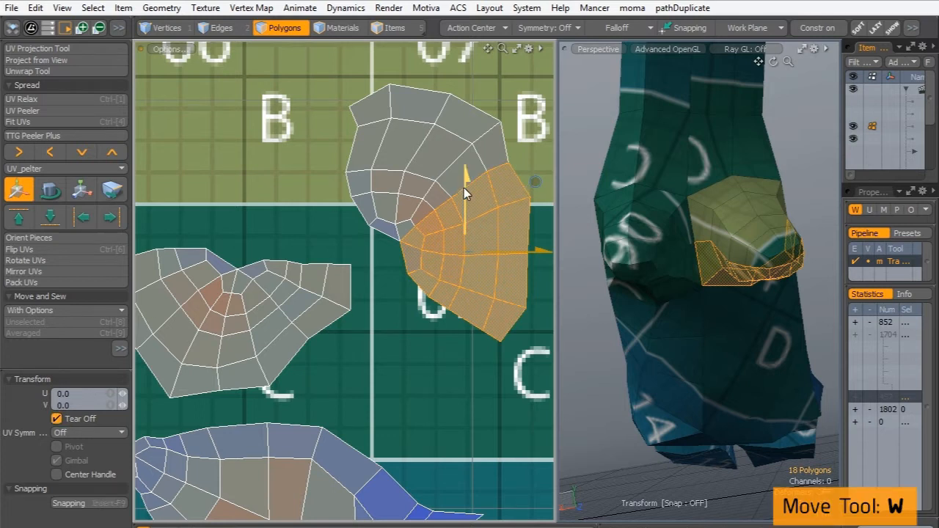
drag(464, 188, 465, 211)
key(q)
- Select the right half of the neighbouring island at C-06 and move it sideways with Tear Off to split it
mouse_move(248, 273)
mouse_down()
mouse_move(238, 377)
mouse_move(329, 311)
mouse_move(287, 295)
mouse_move(339, 286)
mouse_up()
key(w)
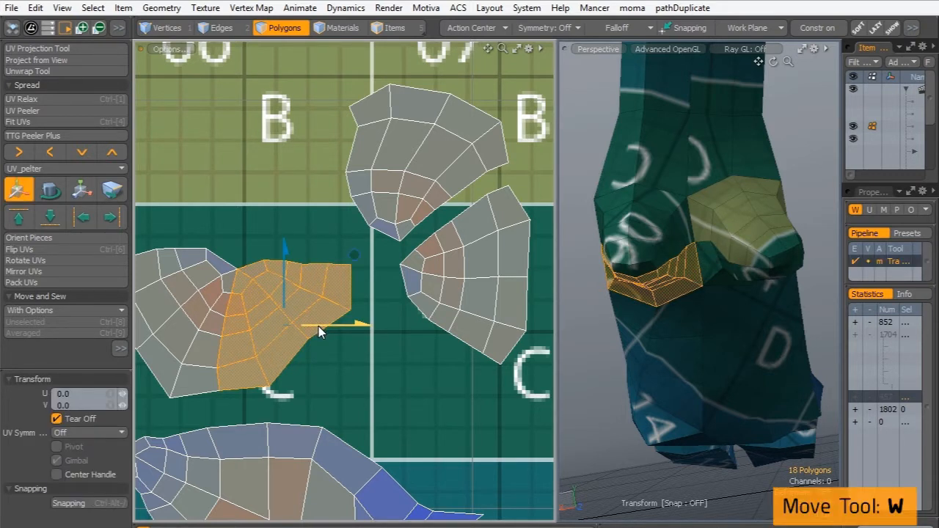
drag(326, 327, 339, 326)
key(space)
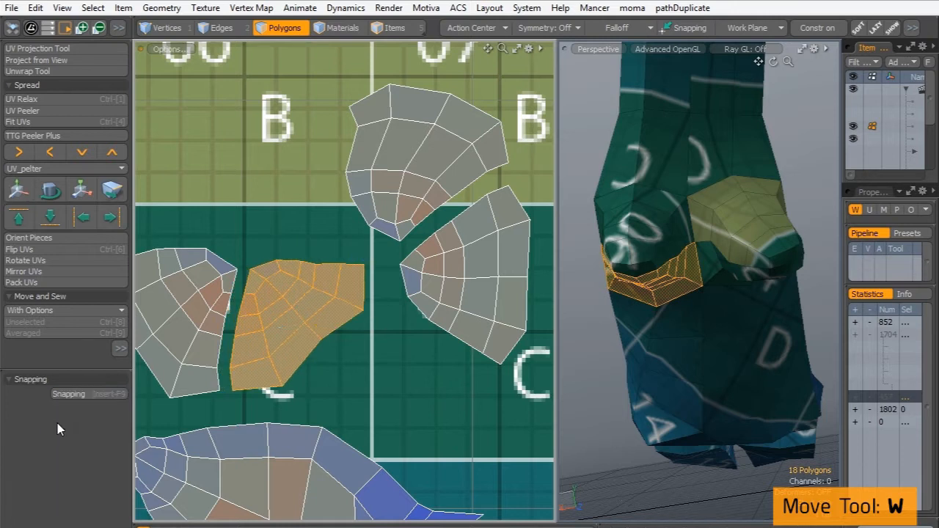
key(w)
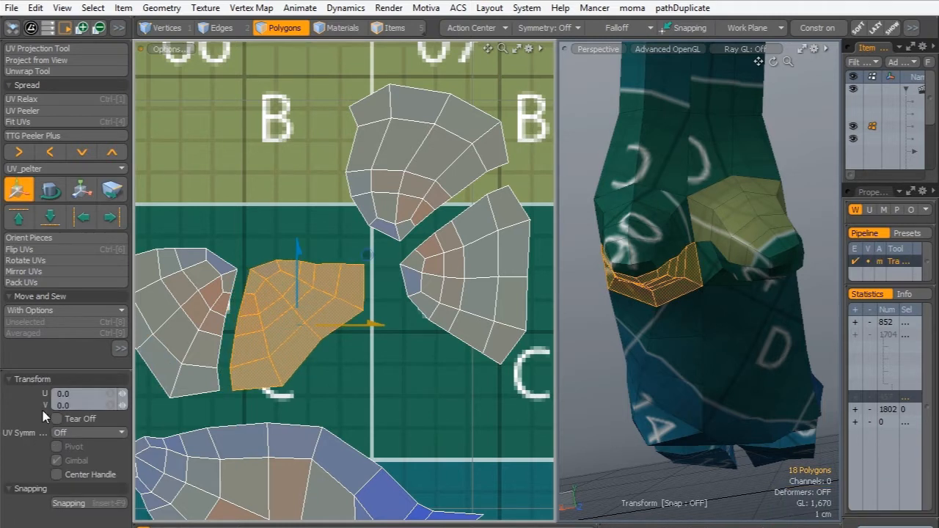
key(space)
- Select only the torn-off right half of the C-06 island and relax its UVs
click(281, 198)
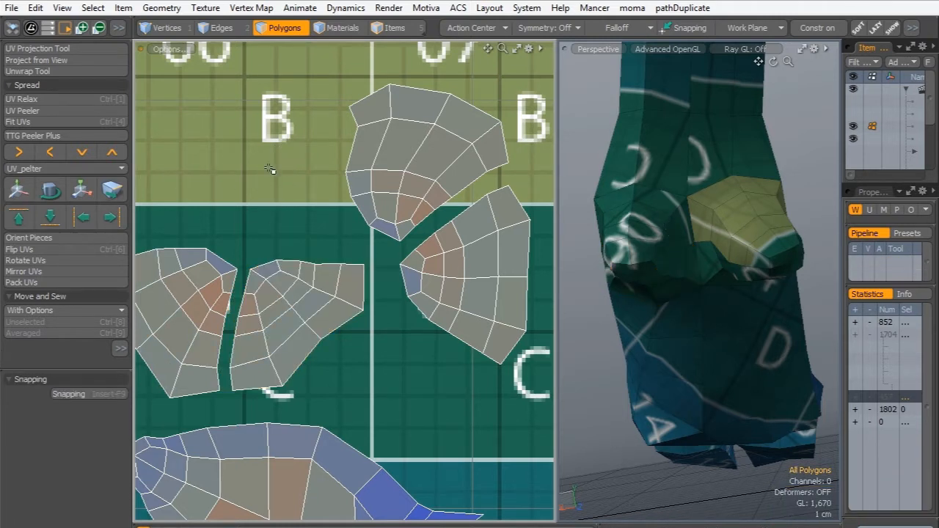
double_click(271, 299)
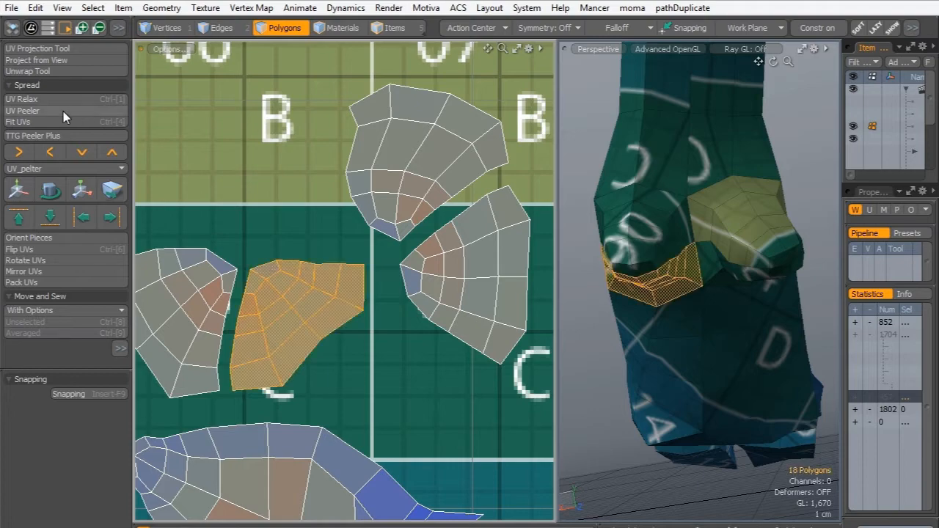
click(26, 102)
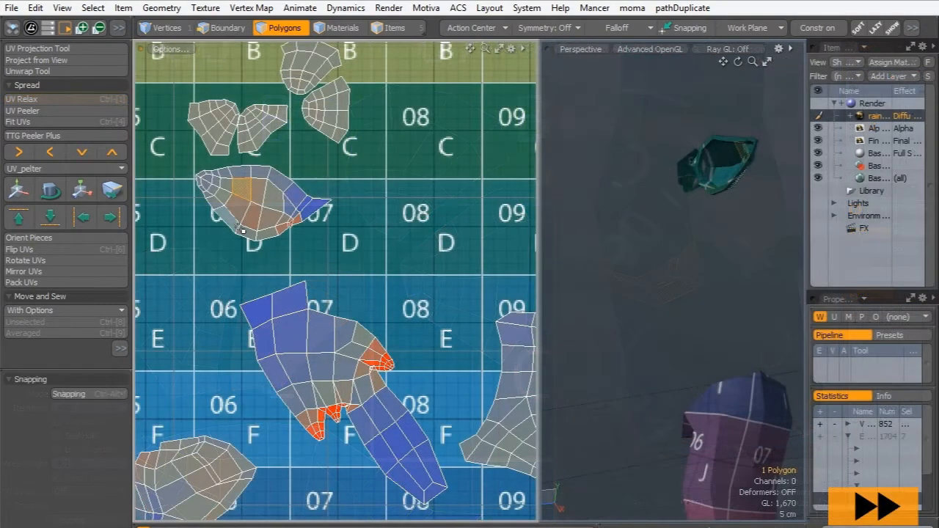
- Select the whole fish-shaped island around D-06 and relax its UVs
double_click(273, 229)
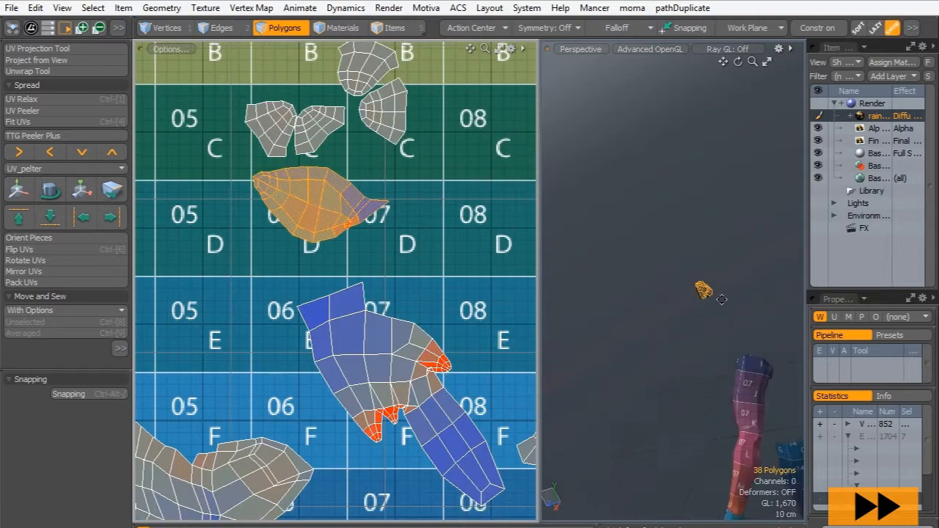
scroll(704, 221, up, 5)
scroll(642, 215, down, 5)
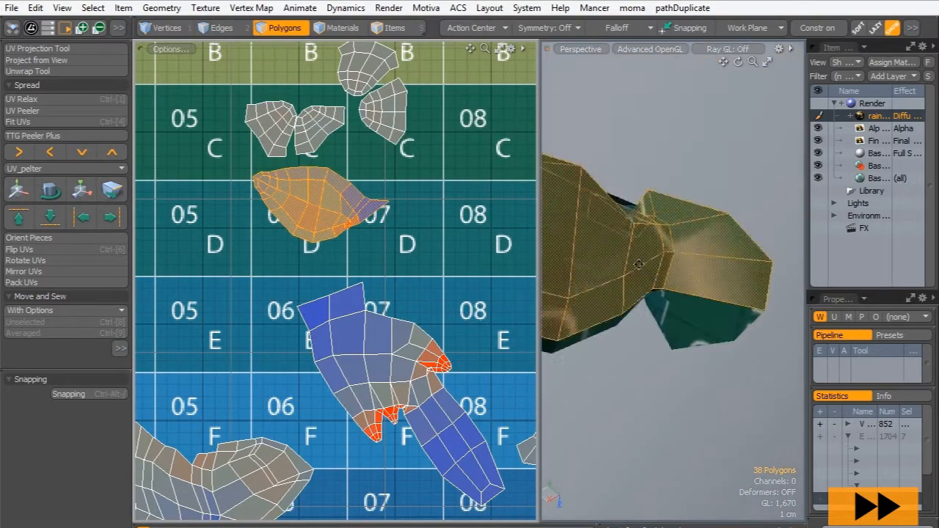
key(ctrl+1)
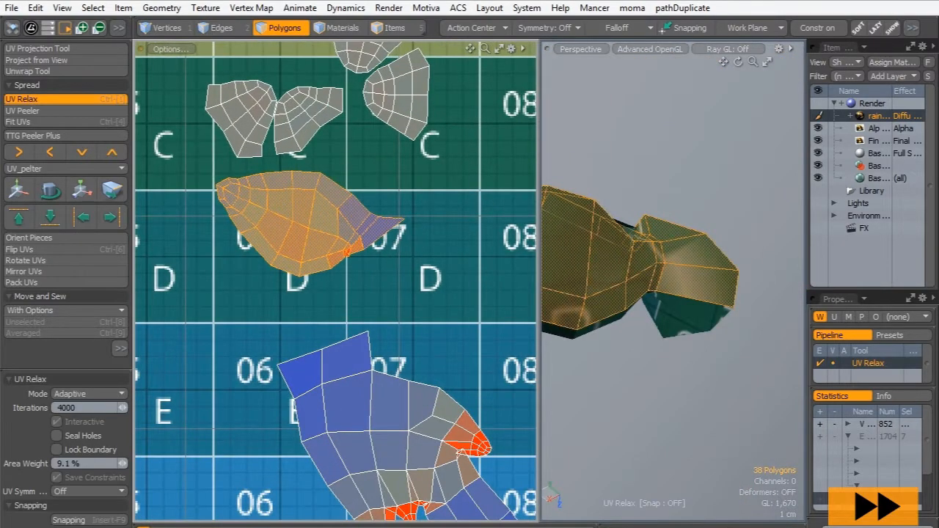
key(space)
- Select the whole distorted island around D-12, relax its UVs, and check the tail's border edges on the model
scroll(301, 198, down, 5)
alt+drag(514, 195, 316, 271)
scroll(388, 271, up, 5)
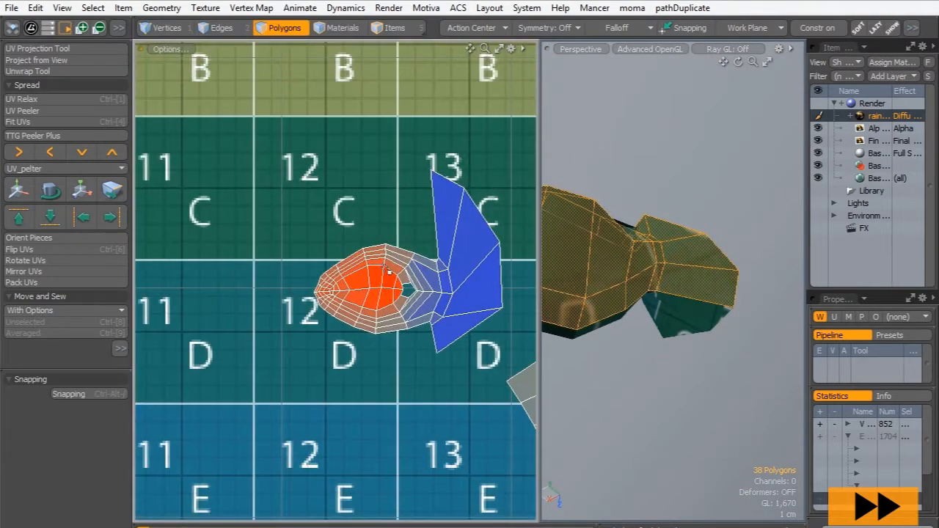
double_click(367, 265)
key(ctrl+1)
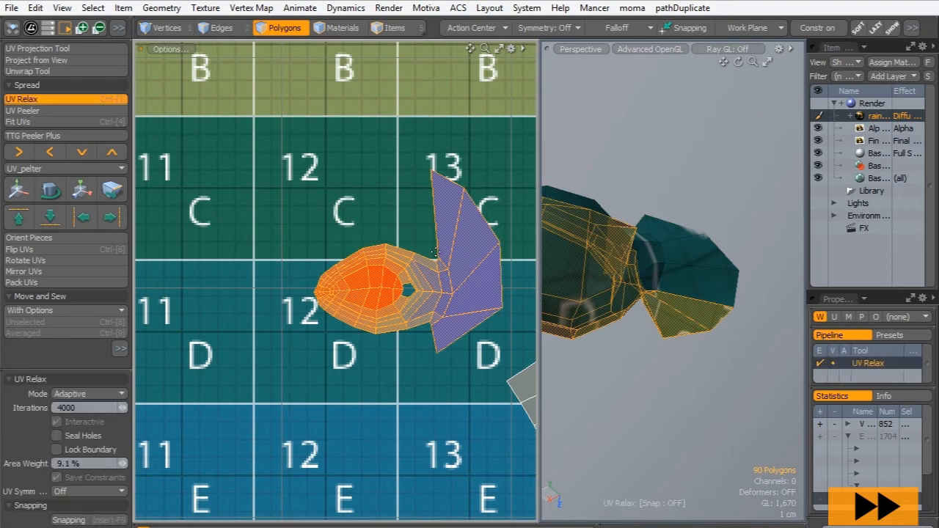
click(336, 400)
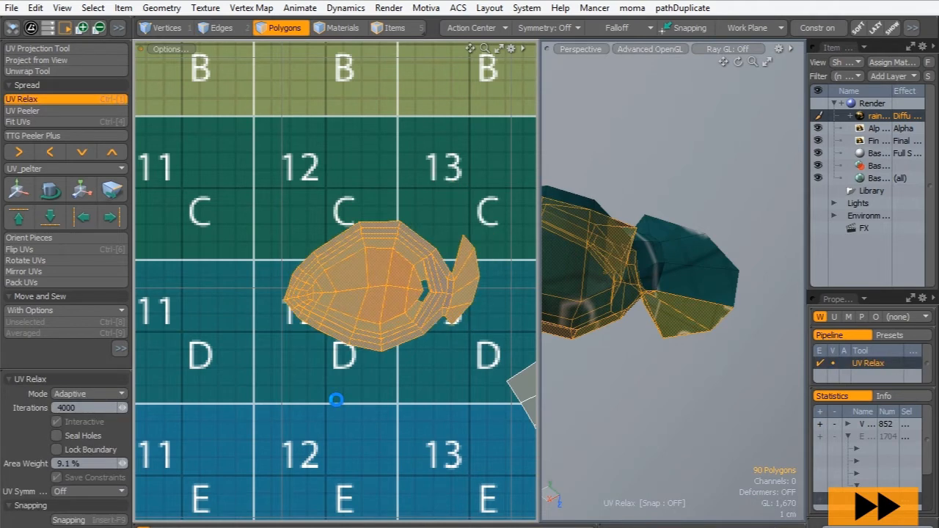
key(2)
alt+drag(653, 316, 734, 213)
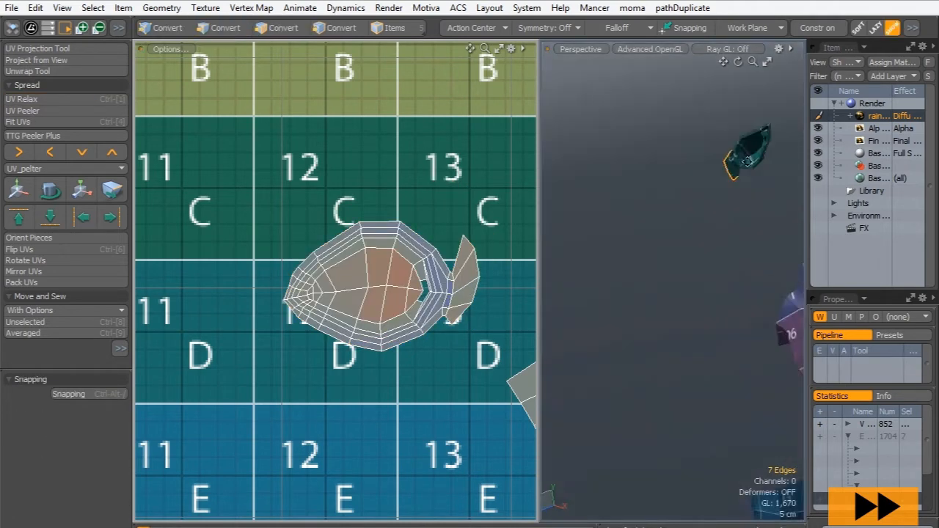
ctrl+alt+drag(716, 176, 791, 178)
scroll(336, 281, down, 5)
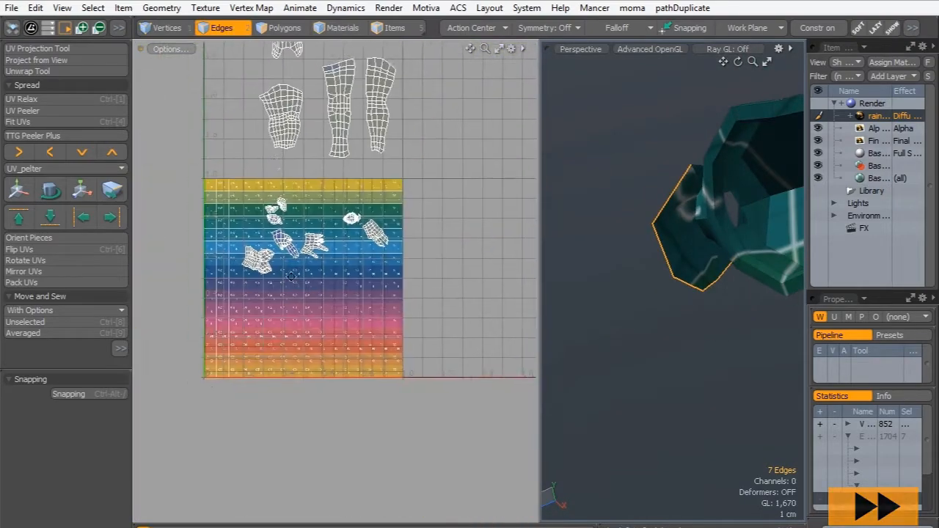
- Relax the UVs of the selected palm-side hand island around cells E-06 to F-08
scroll(294, 220, up, 4)
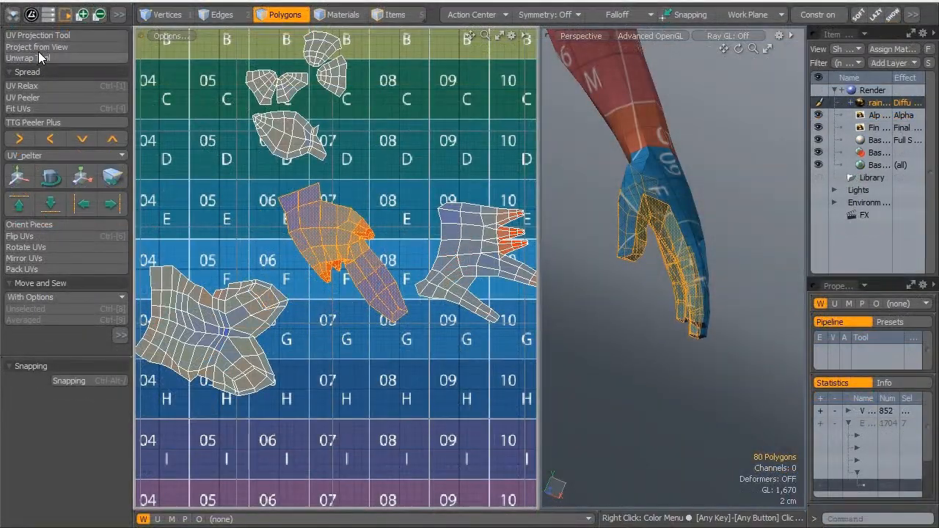
click(33, 86)
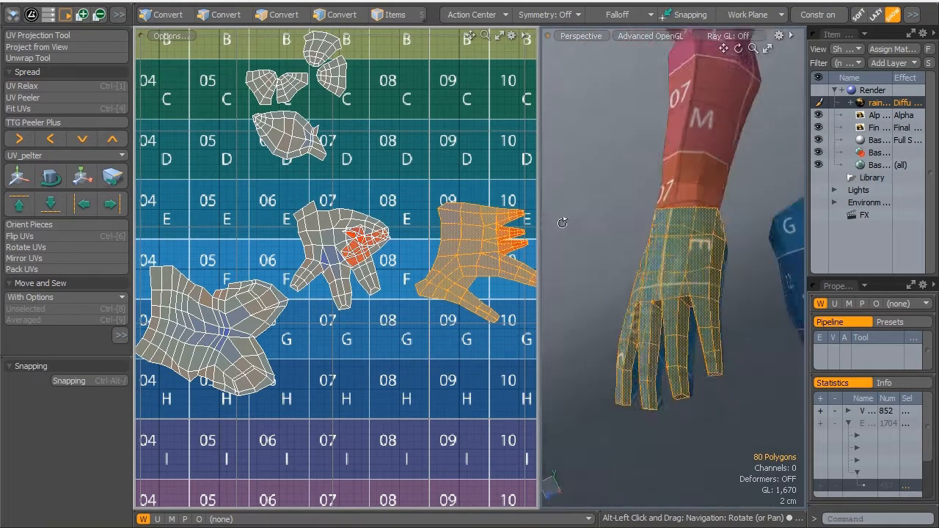
- Relax the UVs of the selected back-of-hand island so its fingers spread out
alt+drag(562, 218, 764, 257)
alt+shift+drag(415, 231, 310, 262)
ctrl+alt+drag(311, 261, 383, 187)
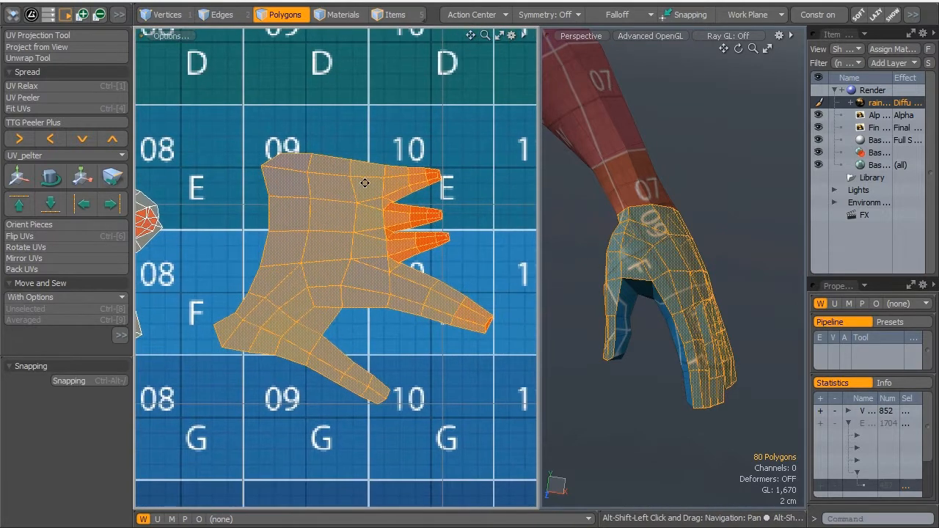
click(29, 87)
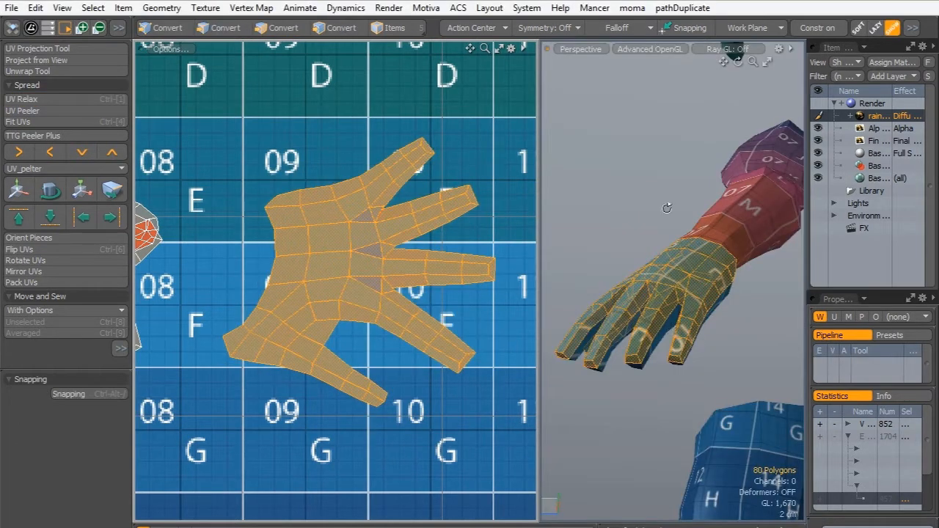
alt+drag(648, 291, 794, 306)
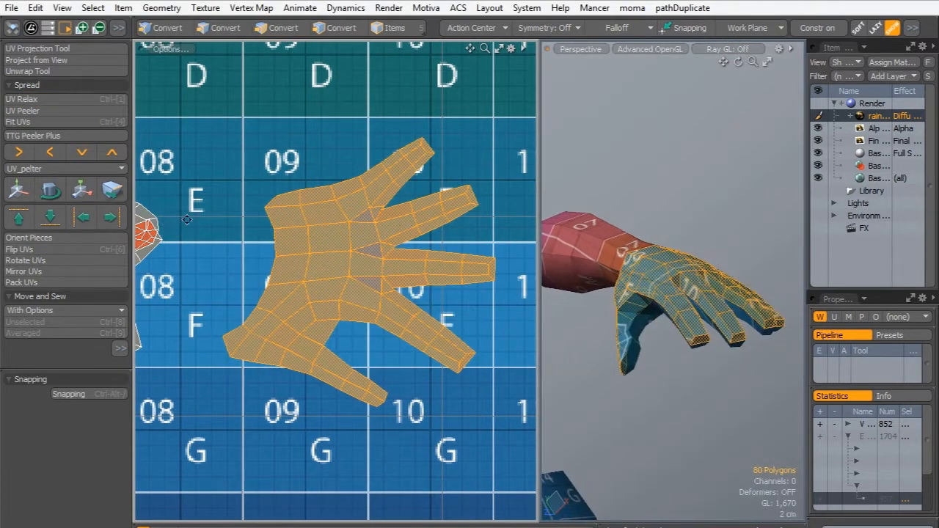
alt+drag(187, 220, 308, 224)
scroll(308, 225, down, 1)
scroll(309, 224, up, 2)
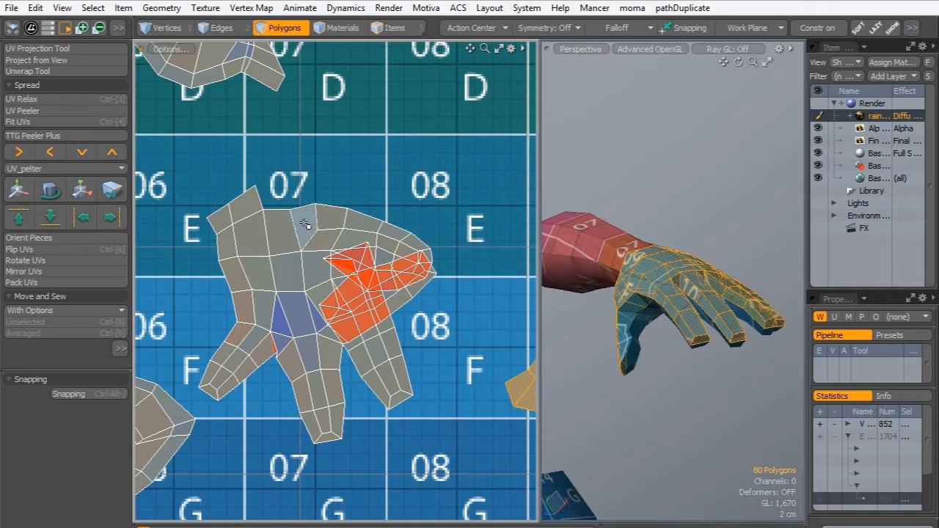
- Select the whole palm-side hand island around E-07 and inspect its overlapping folds around the thumb and palm on the model
click(304, 224)
double_click(629, 344)
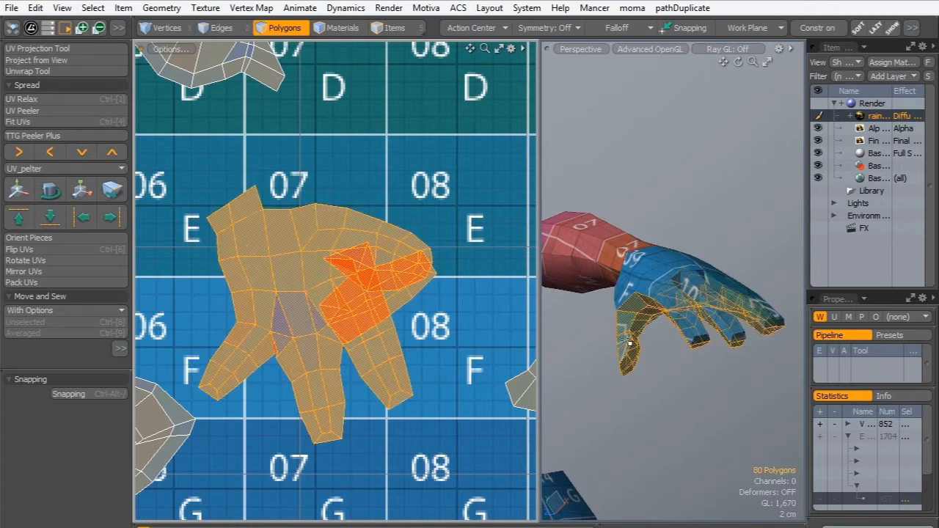
alt+drag(626, 293, 714, 356)
alt+drag(635, 202, 624, 332)
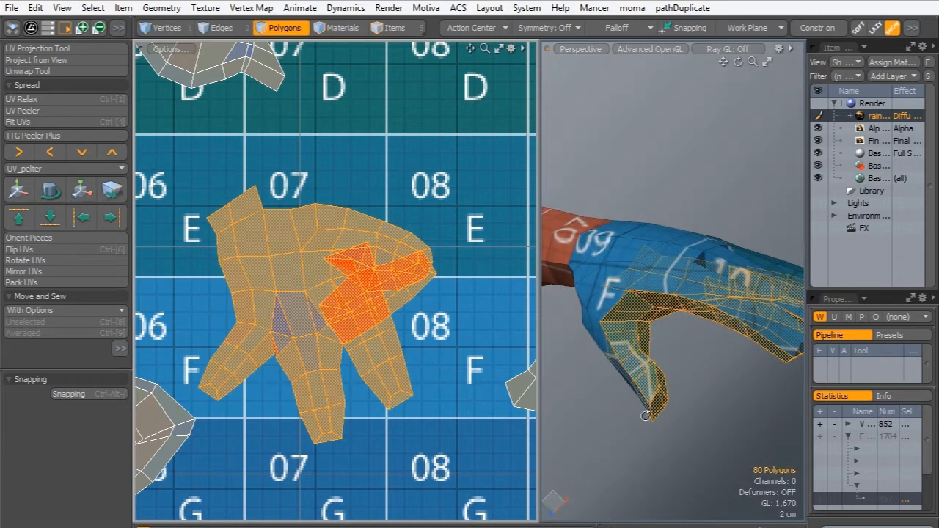
alt+drag(645, 416, 593, 227)
scroll(375, 262, up, 6)
mouse_move(390, 256)
alt+mouse_down()
mouse_move(407, 248)
mouse_move(392, 266)
alt+mouse_up()
scroll(410, 247, down, 6)
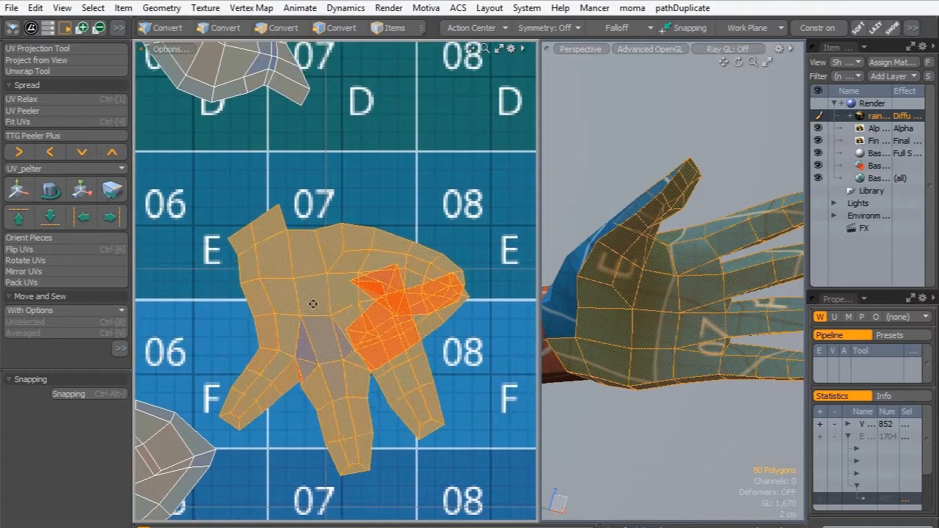
alt+drag(314, 304, 312, 302)
alt+drag(650, 251, 581, 126)
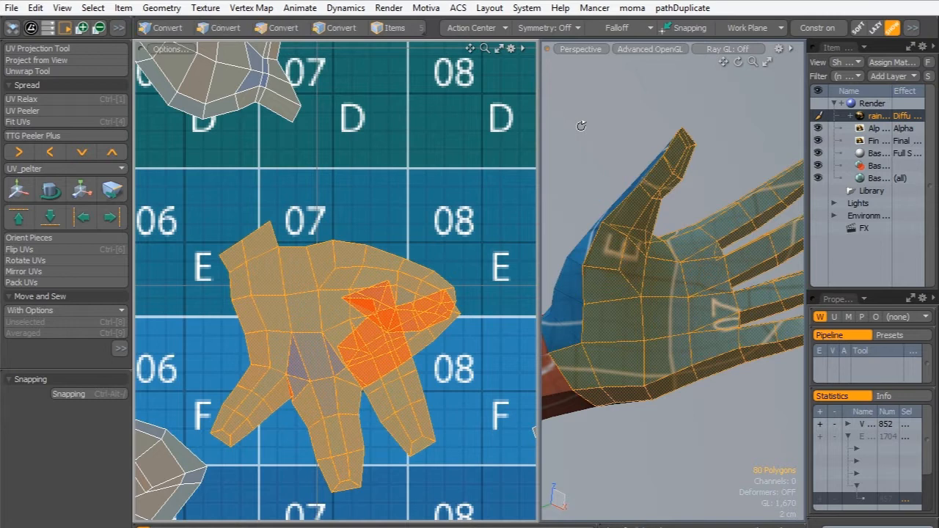
- Project the selected palm polygons' UVs from a view facing the palm squarely with the fingers pointing upward
alt+drag(608, 289, 706, 267)
mouse_move(689, 299)
alt+shift+mouse_down()
mouse_move(676, 287)
mouse_move(683, 281)
mouse_move(670, 279)
mouse_move(681, 283)
alt+shift+mouse_up()
mouse_move(681, 284)
ctrl+alt+mouse_down()
mouse_move(685, 323)
mouse_move(696, 289)
mouse_move(677, 325)
mouse_move(673, 298)
ctrl+alt+mouse_up()
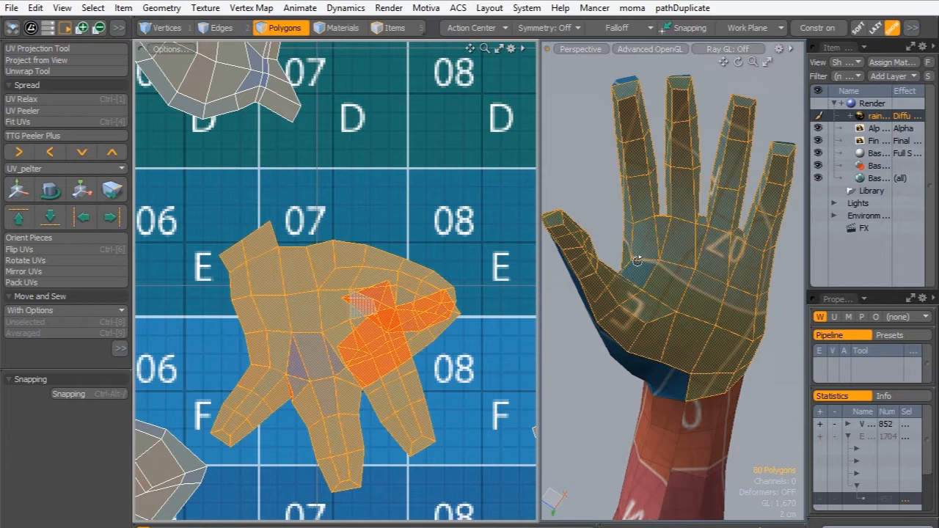
click(200, 190)
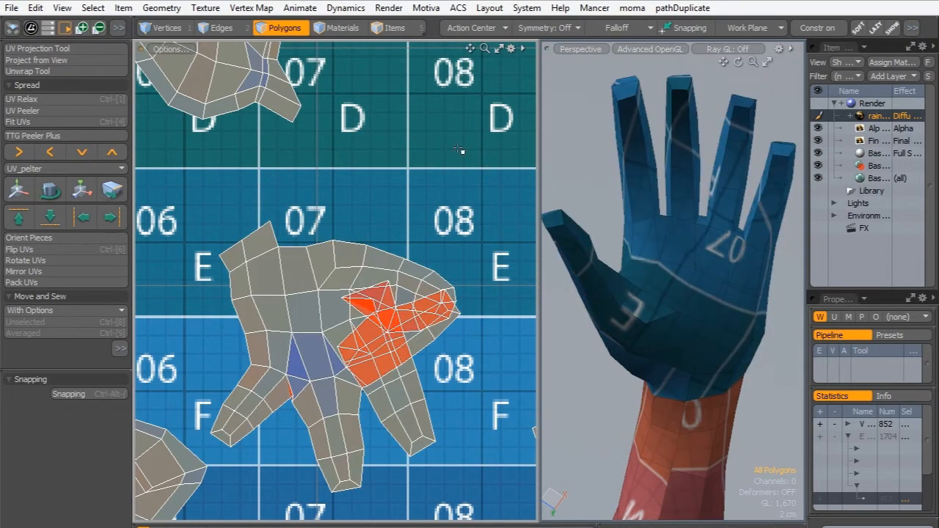
key(ctrl+z)
click(65, 63)
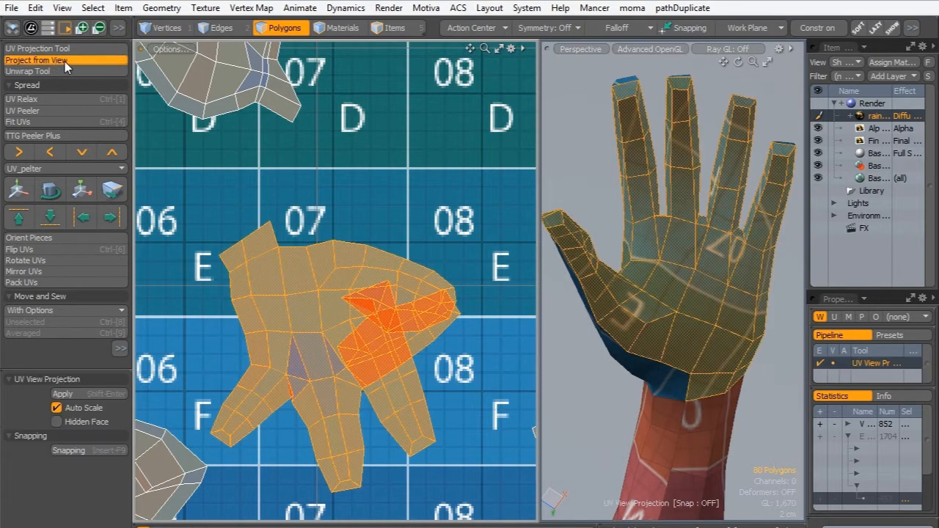
click(587, 170)
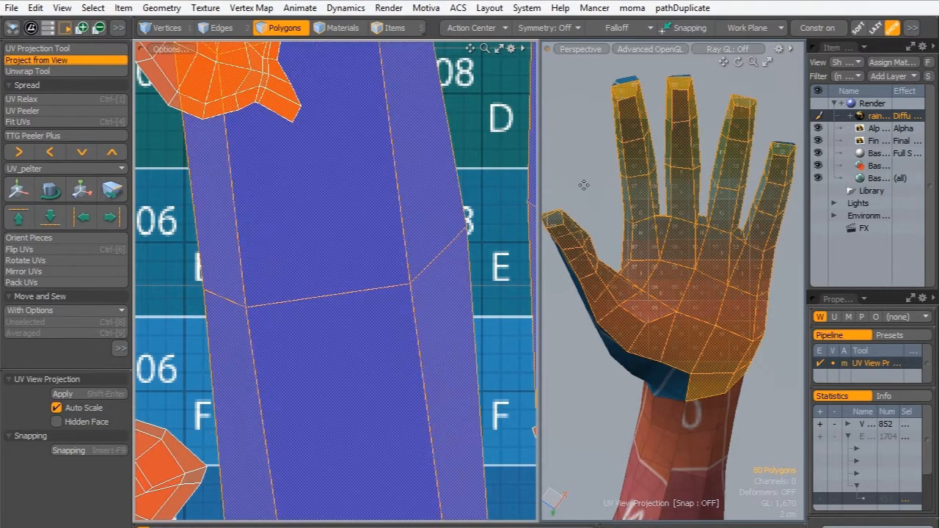
key(space)
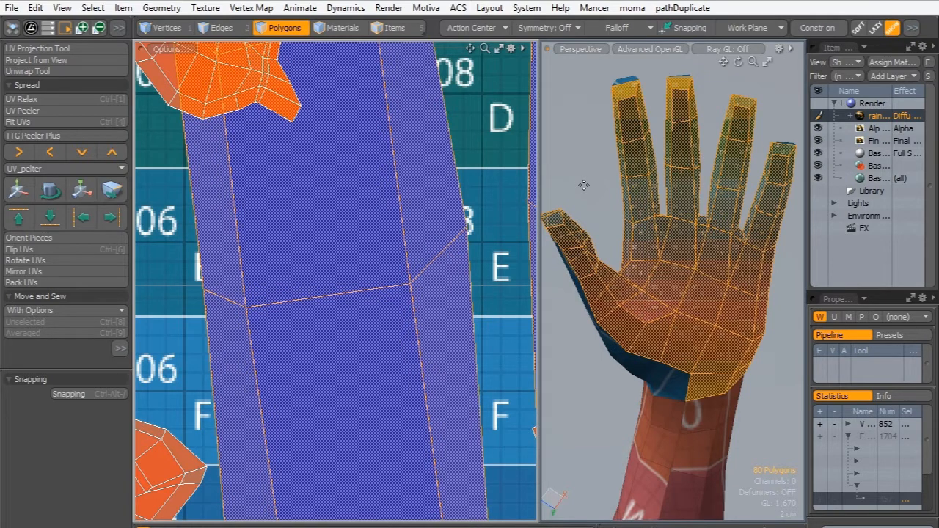
key(a)
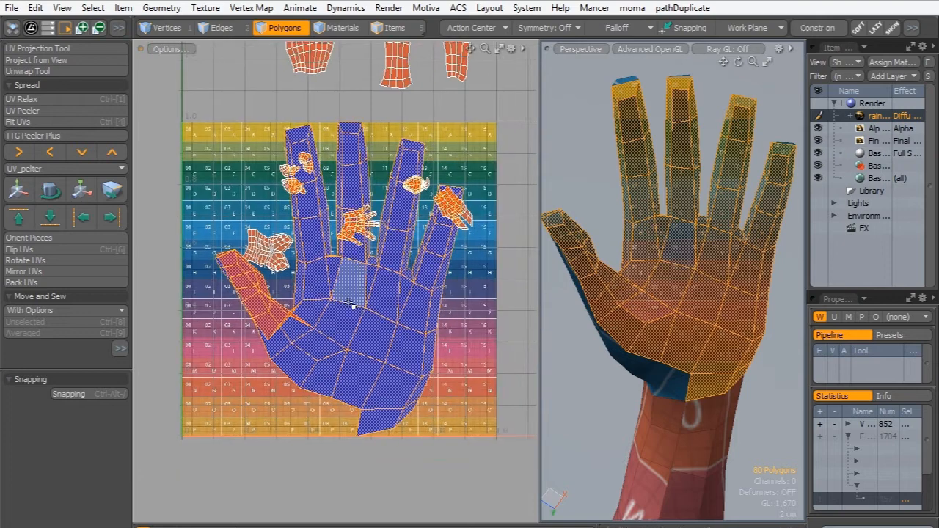
- Scale the projected palm island down uniformly to 19% in U and V
key(r)
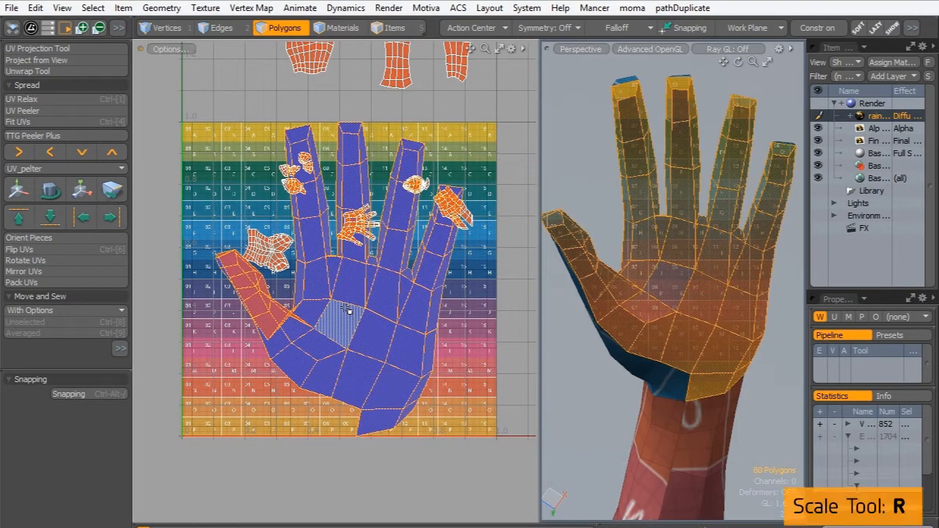
drag(409, 209, 435, 259)
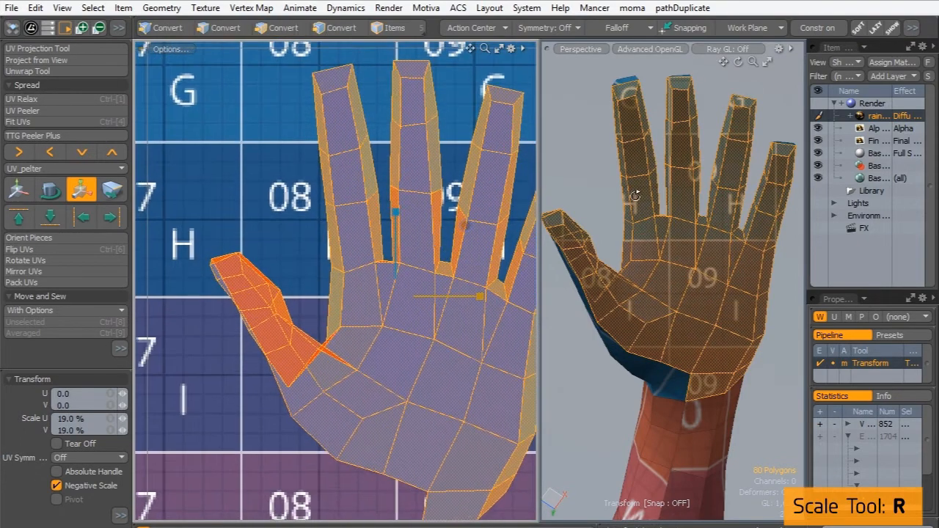
alt+drag(639, 196, 640, 328)
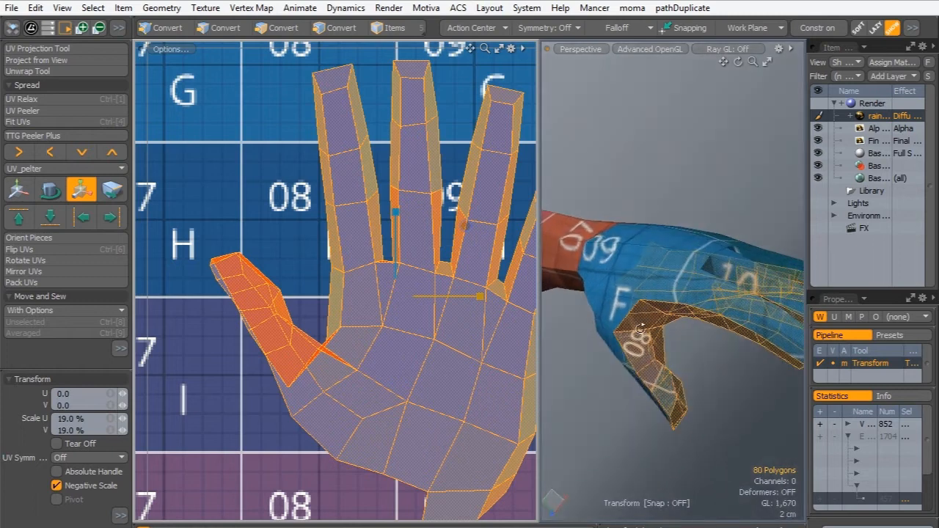
alt+shift+drag(305, 276, 303, 256)
scroll(325, 252, up, 2)
alt+shift+drag(273, 303, 264, 314)
scroll(264, 314, down, 2)
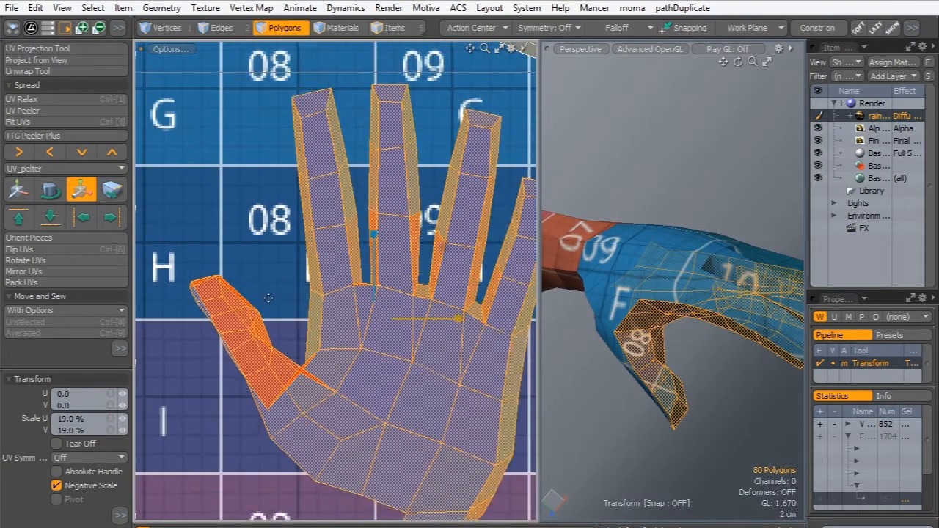
key(space)
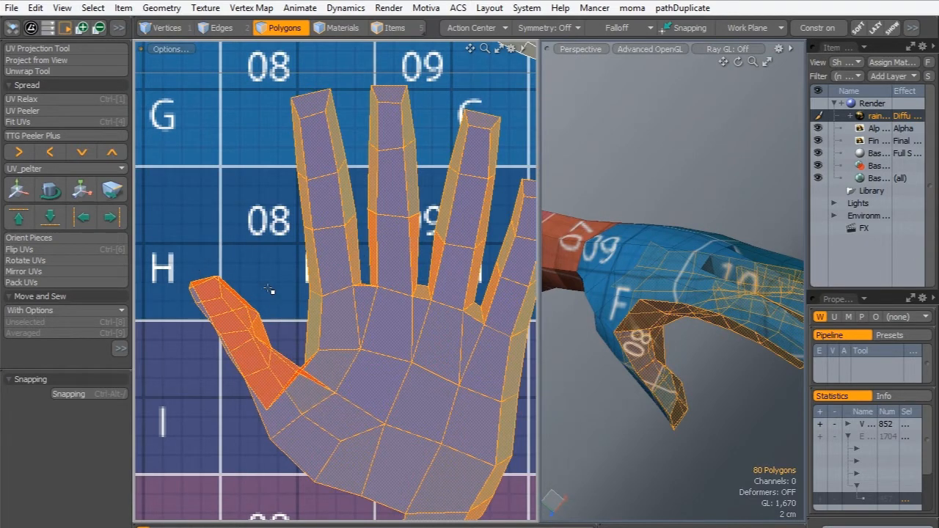
- Unfold the overlapping thumb faces of the palm island by repositioning their vertices with Element Move
click(161, 27)
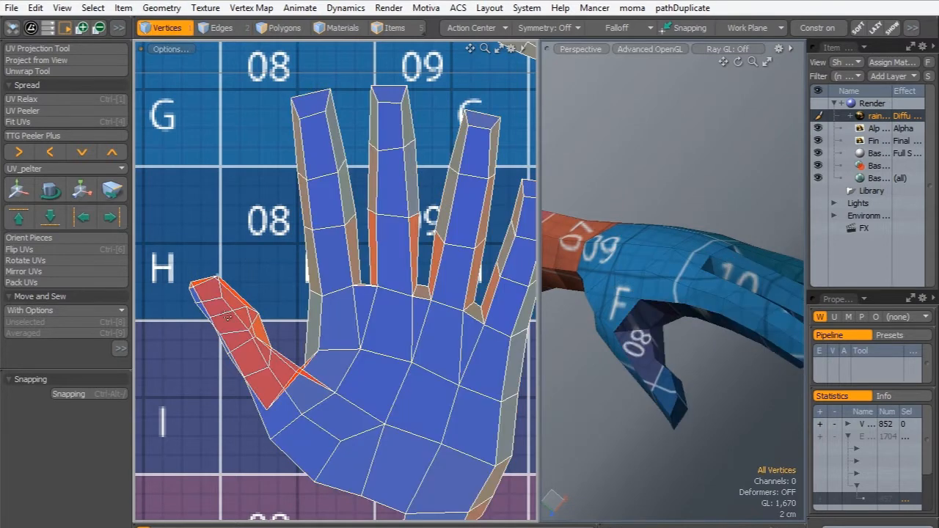
key(t)
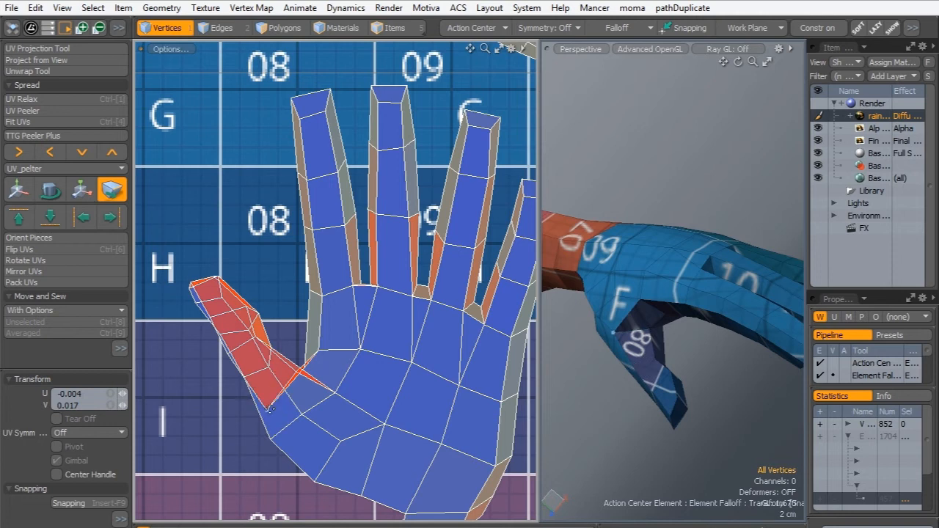
drag(270, 409, 276, 361)
mouse_move(300, 330)
mouse_down()
mouse_move(297, 337)
mouse_move(301, 330)
mouse_up()
drag(276, 365, 288, 346)
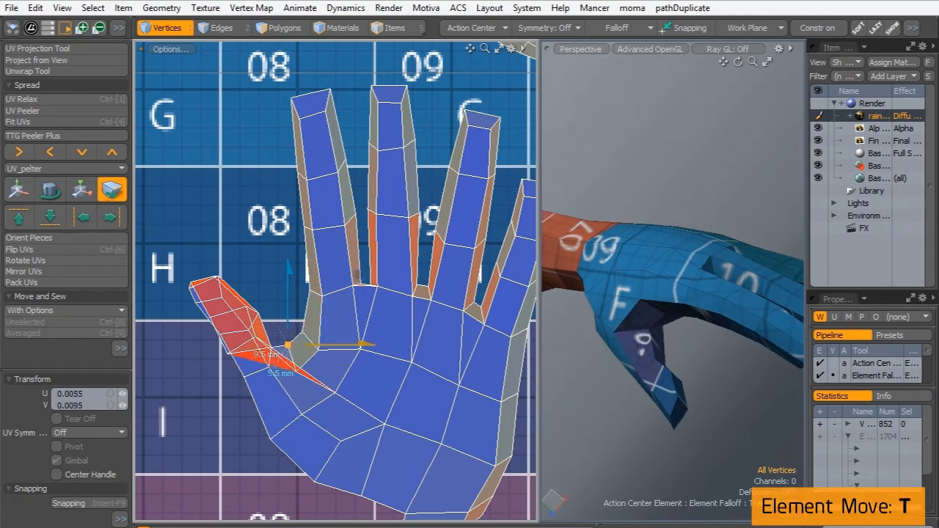
drag(228, 354, 222, 270)
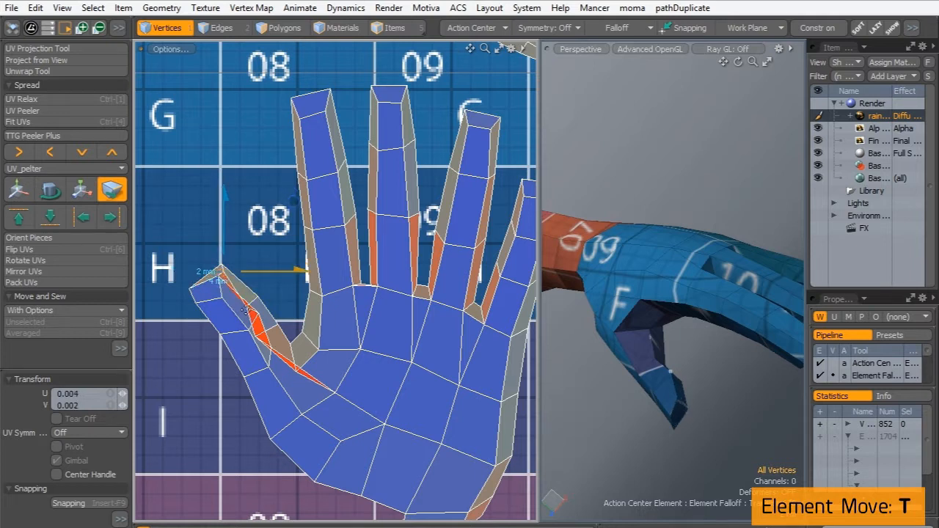
drag(244, 310, 274, 328)
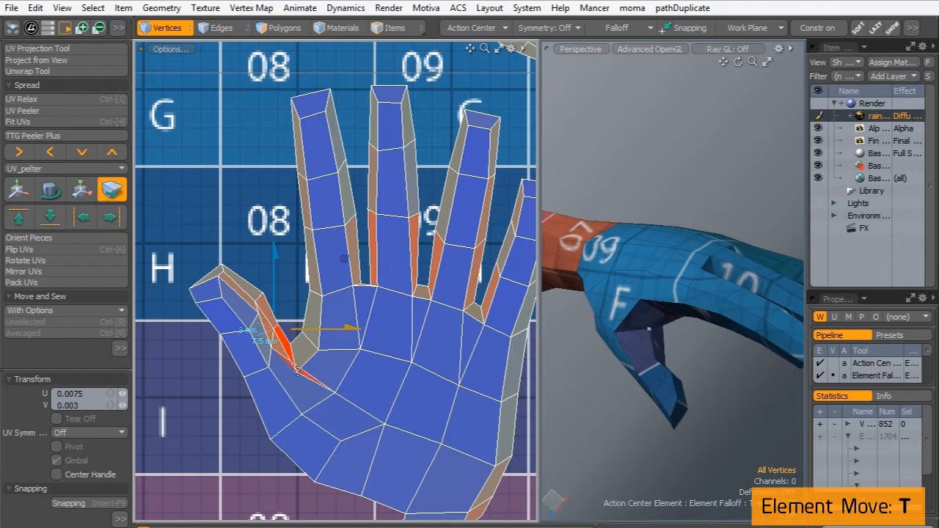
drag(297, 368, 304, 359)
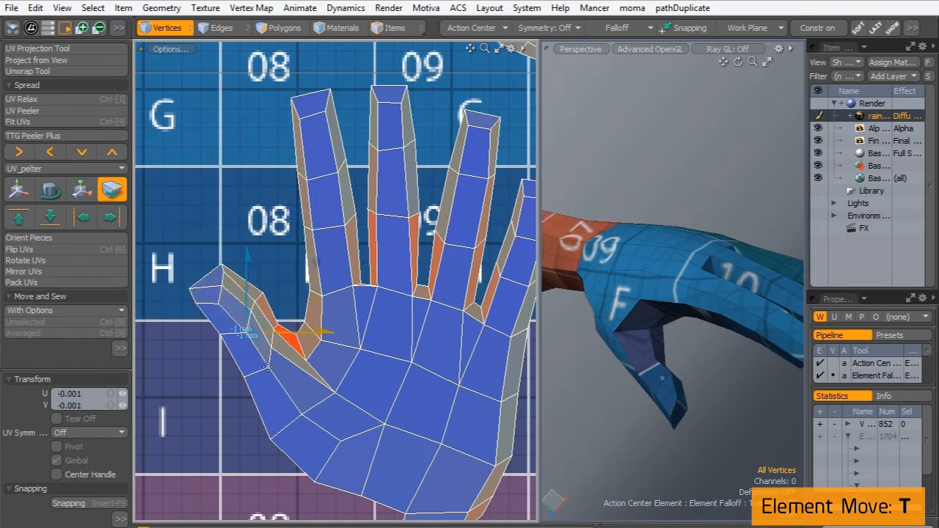
drag(333, 394, 293, 345)
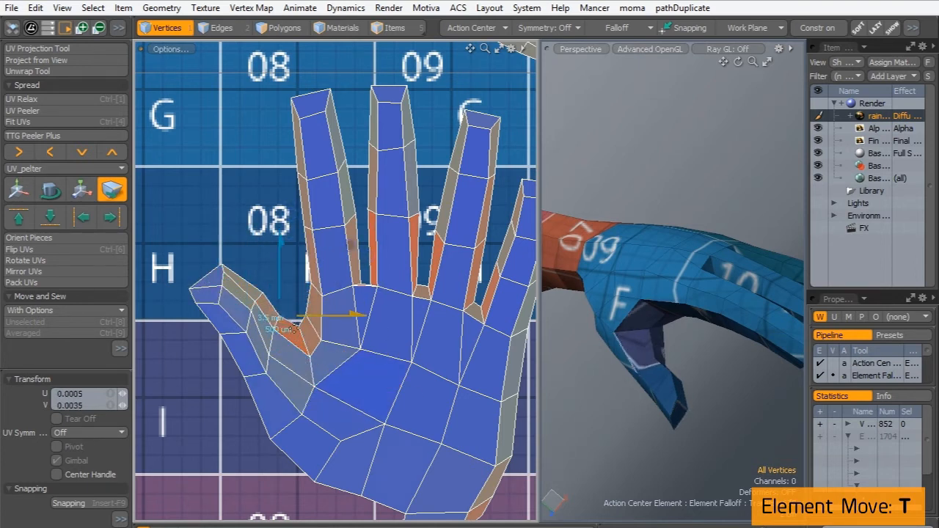
- Adjust the web vertices between the fingers of the palm island to open up the compressed faces
scroll(373, 268, up, 4)
drag(346, 309, 345, 295)
scroll(367, 266, down, 3)
alt+shift+drag(367, 266, 306, 284)
drag(335, 316, 337, 310)
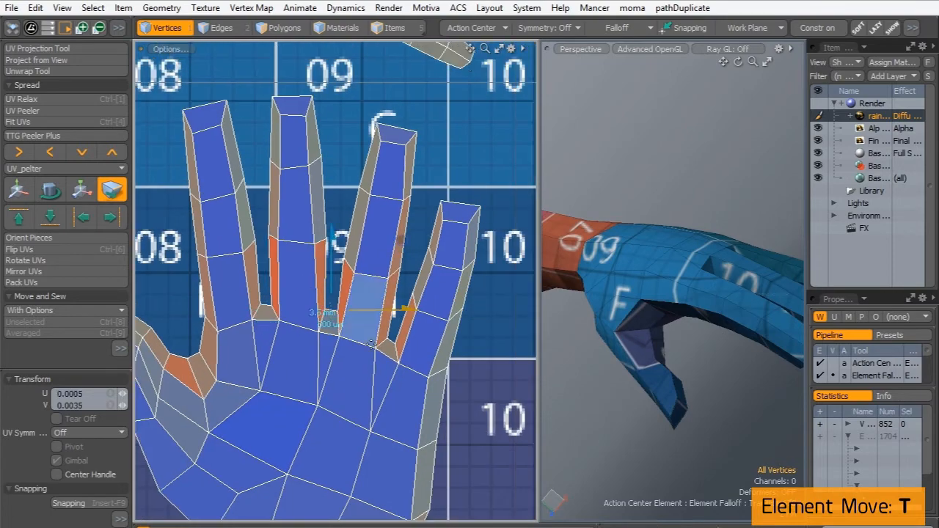
drag(390, 337, 389, 336)
key(space)
- Widen the index finger of the palm island by moving its side, tip and web vertices outward with Element Move
scroll(450, 161, down, 3)
alt+drag(661, 257, 719, 242)
alt+shift+drag(440, 293, 457, 302)
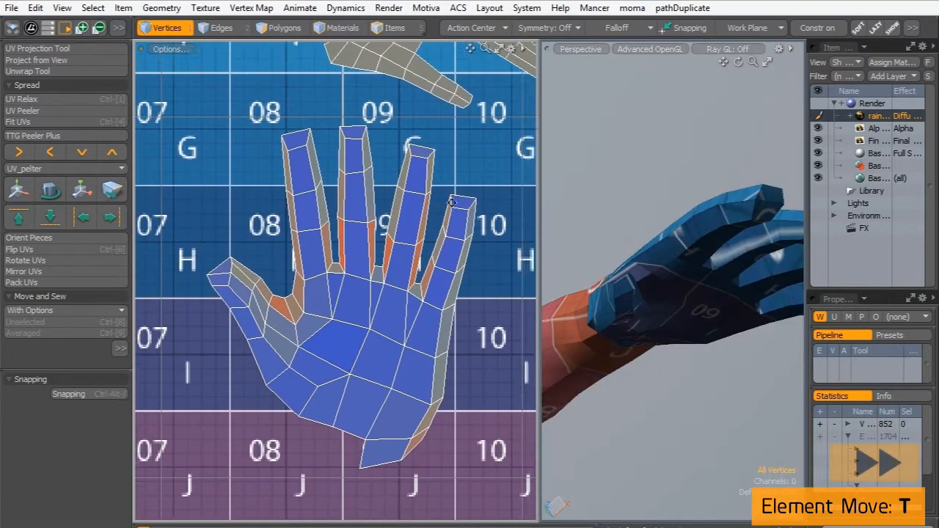
scroll(461, 345, up, 1)
alt+drag(682, 243, 671, 294)
alt+shift+drag(367, 220, 371, 246)
scroll(367, 191, up, 2)
key(t)
drag(277, 233, 281, 230)
drag(264, 170, 274, 159)
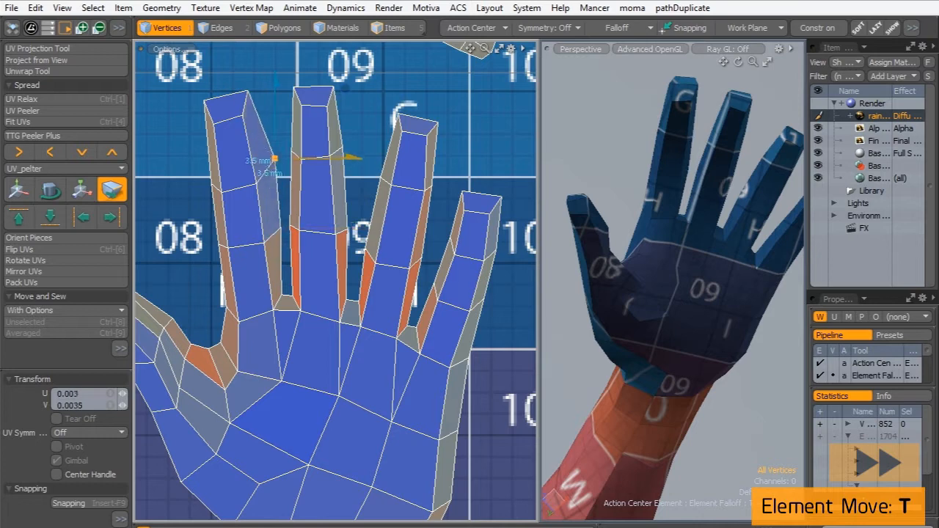
drag(198, 105, 186, 101)
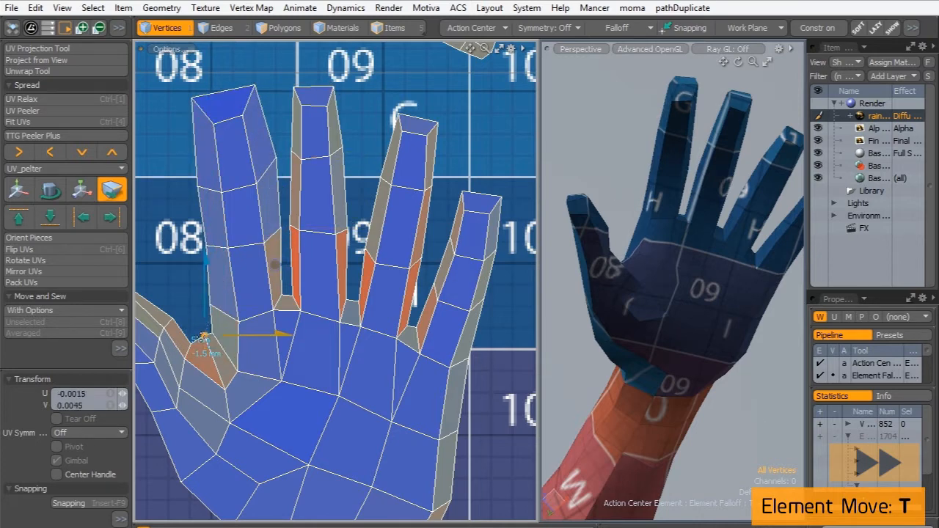
drag(290, 296, 289, 293)
- Widen the little finger and the outer edge of the palm by moving their border vertices outward
alt+shift+drag(416, 327, 353, 269)
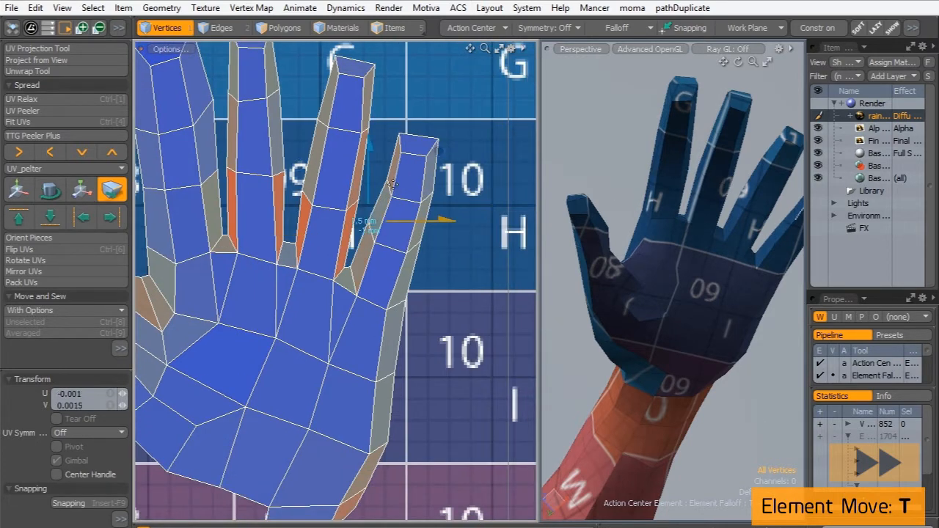
drag(433, 149, 436, 148)
drag(418, 225, 431, 220)
drag(439, 167, 449, 165)
drag(400, 337, 403, 337)
drag(379, 463, 428, 354)
drag(350, 412, 358, 425)
drag(382, 372, 393, 381)
drag(430, 160, 436, 160)
alt+shift+drag(440, 160, 421, 300)
drag(435, 192, 439, 192)
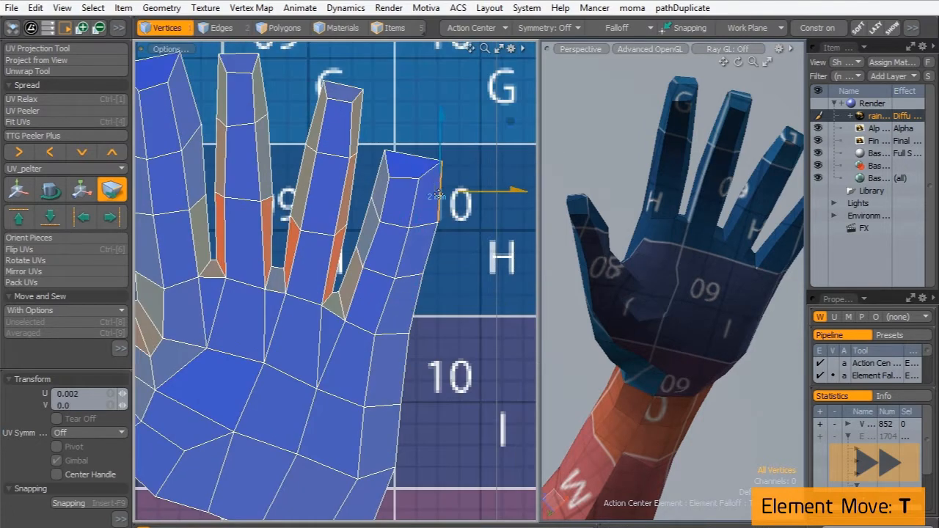
drag(382, 174, 378, 174)
- Widen the ring finger of the palm island by moving the border vertices along both of its sides outward
drag(364, 123, 371, 123)
drag(306, 108, 304, 106)
drag(358, 194, 361, 194)
drag(343, 261, 345, 264)
drag(292, 218, 285, 217)
- Spread the middle finger's side and tip vertices outward and refine the neighbouring finger borders and webs
drag(271, 198, 276, 197)
drag(267, 114, 276, 115)
drag(259, 53, 269, 50)
alt+shift+drag(269, 53, 265, 139)
drag(266, 215, 259, 215)
drag(321, 176, 327, 176)
drag(310, 214, 312, 217)
drag(273, 288, 278, 292)
click(327, 358)
scroll(327, 358, down, 1)
alt+shift+drag(326, 358, 309, 284)
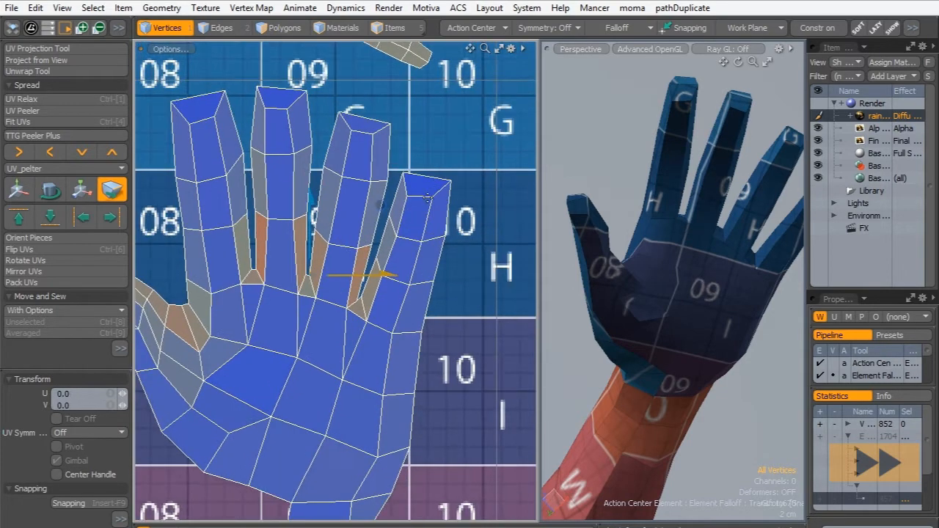
- Select the little finger's polygons and rotate them away from the ring finger using a Soft Selection falloff
key(space)
key(3)
double_click(425, 193)
mouse_move(426, 193)
mouse_down()
mouse_move(387, 272)
mouse_move(417, 303)
mouse_up()
click(622, 28)
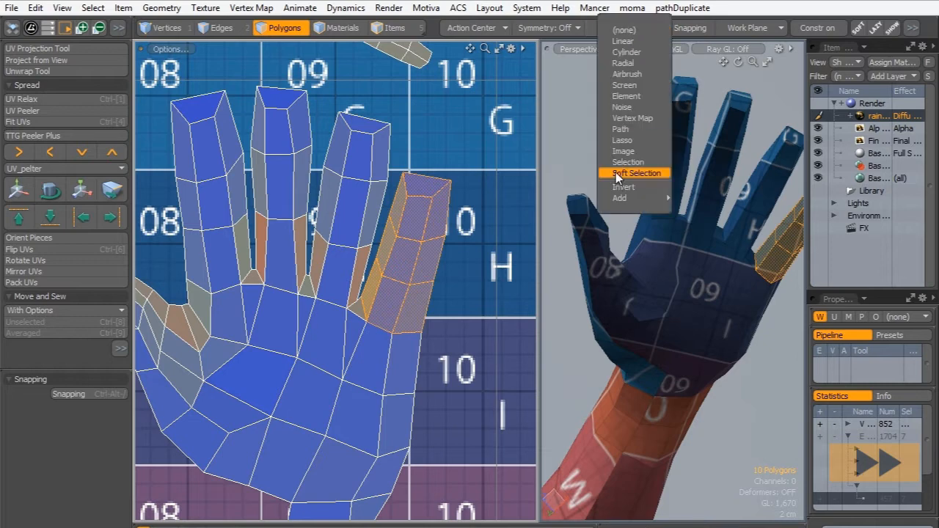
click(624, 175)
key(e)
drag(415, 253, 439, 271)
key(space)
- Select the ring finger's polygons and rotate them slightly toward the little finger with the soft falloff
drag(384, 131, 335, 268)
key(e)
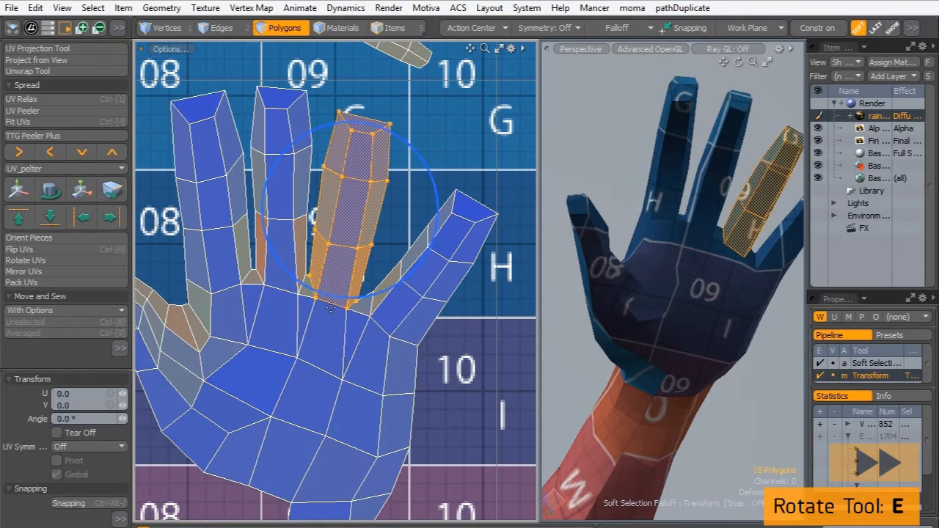
drag(331, 304, 343, 311)
key(space)
- Select the middle finger's polygons and rotate them slightly toward the ring finger with the soft falloff
mouse_move(301, 117)
mouse_down()
mouse_move(278, 122)
mouse_move(272, 283)
mouse_up()
key(e)
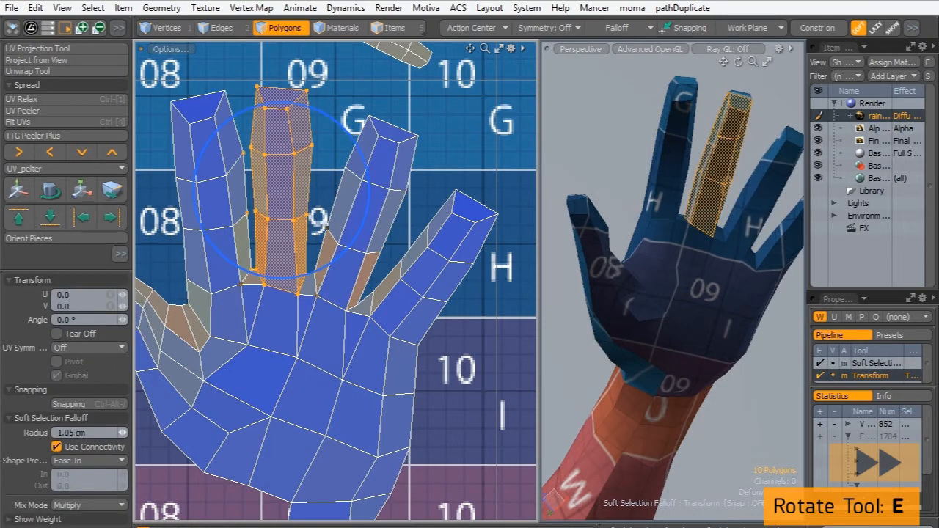
drag(282, 289, 288, 290)
key(space)
- Widen the little finger and push the ring finger's facing side toward it using Element Move
click(380, 261)
scroll(380, 260, up, 1)
key(t)
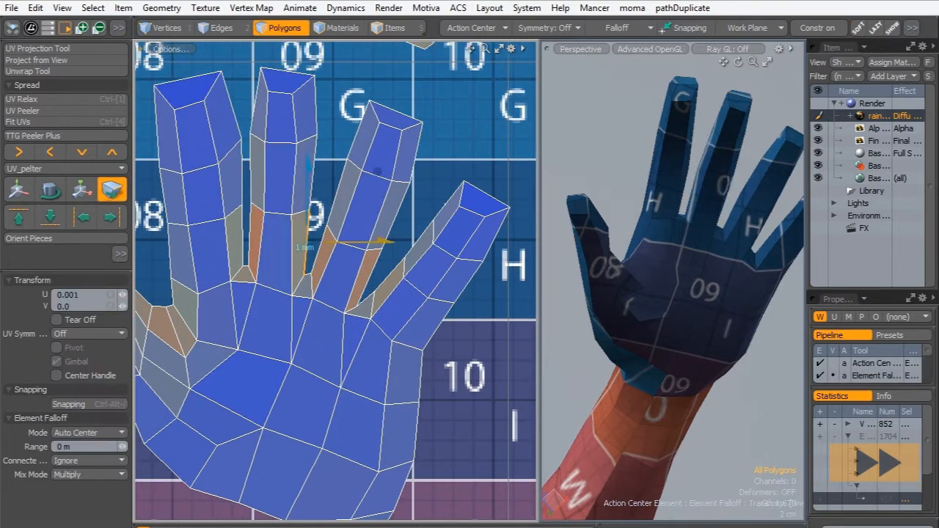
drag(372, 296, 417, 167)
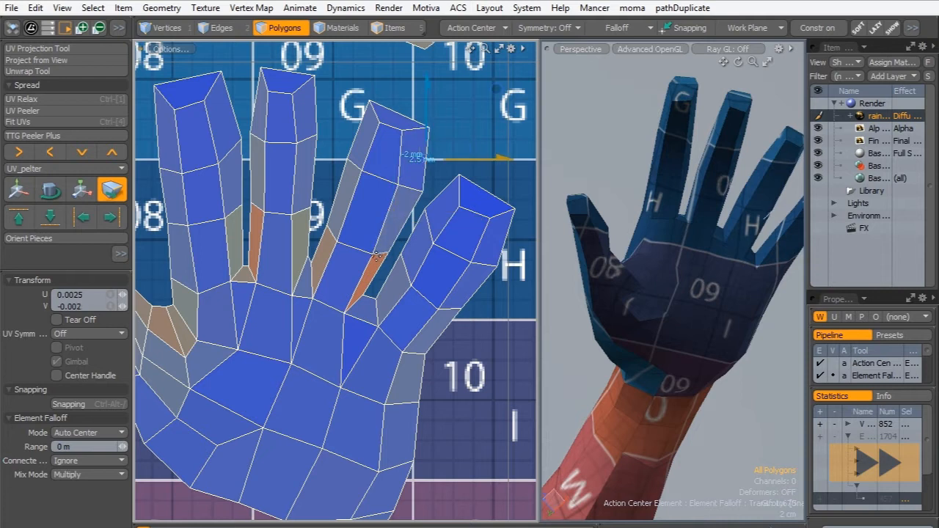
drag(374, 272, 376, 275)
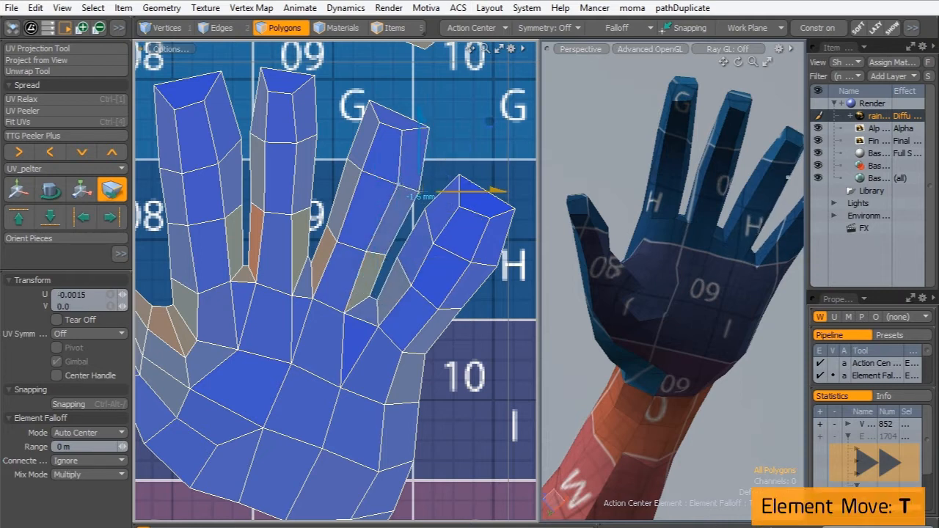
- Widen the middle finger by moving its side and inner vertices apart, and nudge the ring fingertip's outer corner
drag(427, 125, 430, 119)
drag(314, 171, 319, 172)
drag(280, 117, 286, 115)
drag(278, 213, 283, 213)
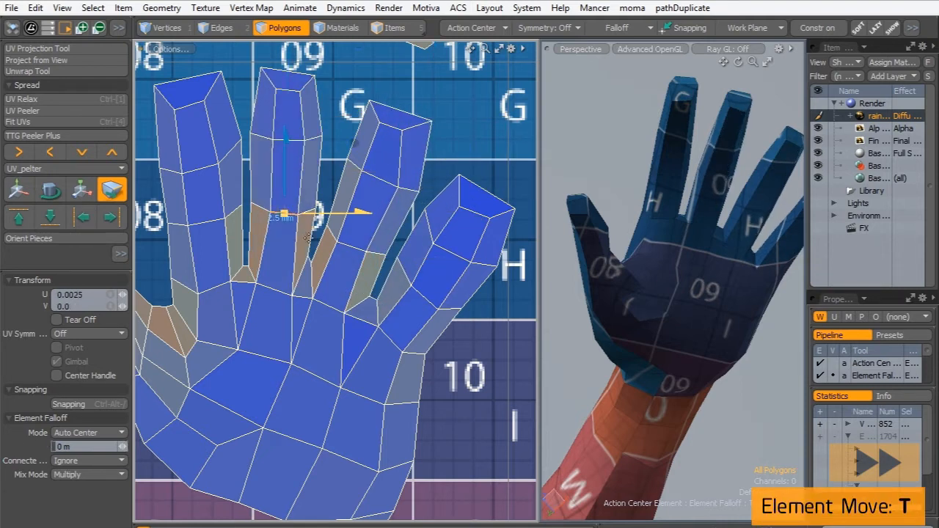
drag(293, 256, 292, 256)
alt+drag(237, 216, 287, 224)
drag(359, 191, 309, 201)
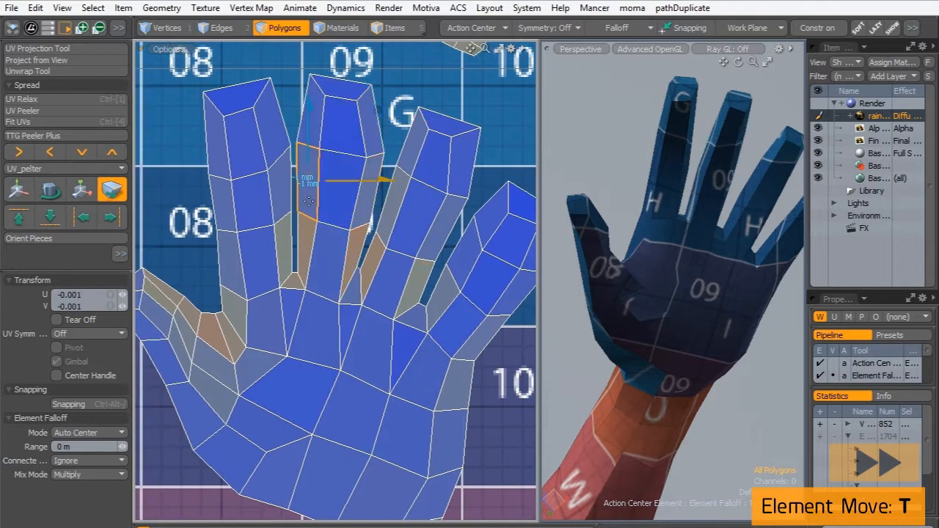
- Push the vertices along the outer edge of the thumb's base away from the palm
alt+drag(361, 277, 447, 249)
scroll(433, 253, down, 1)
drag(241, 292, 237, 292)
drag(244, 338, 238, 340)
drag(284, 376, 280, 379)
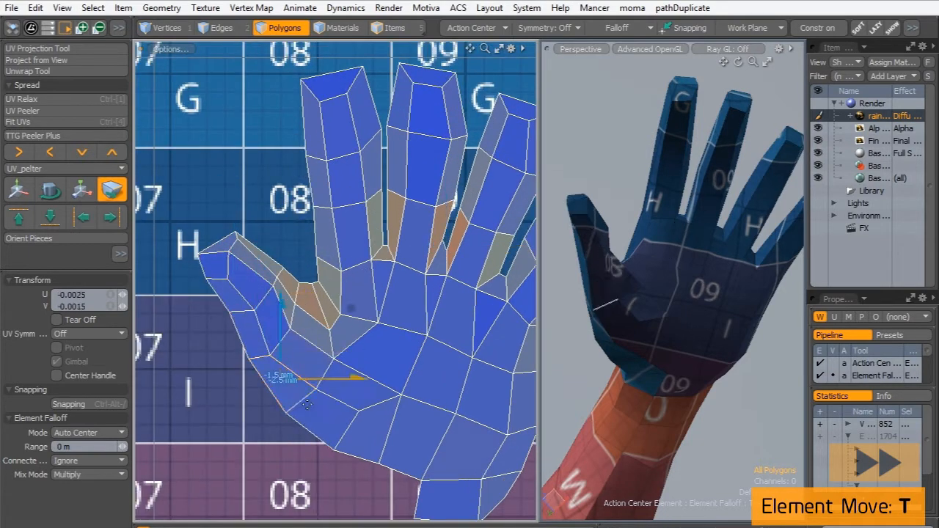
- Spread the thumb's inner, side and tip vertices outward to widen the thumb
drag(311, 335, 309, 340)
drag(275, 284, 265, 294)
drag(254, 310, 216, 320)
drag(251, 359, 241, 367)
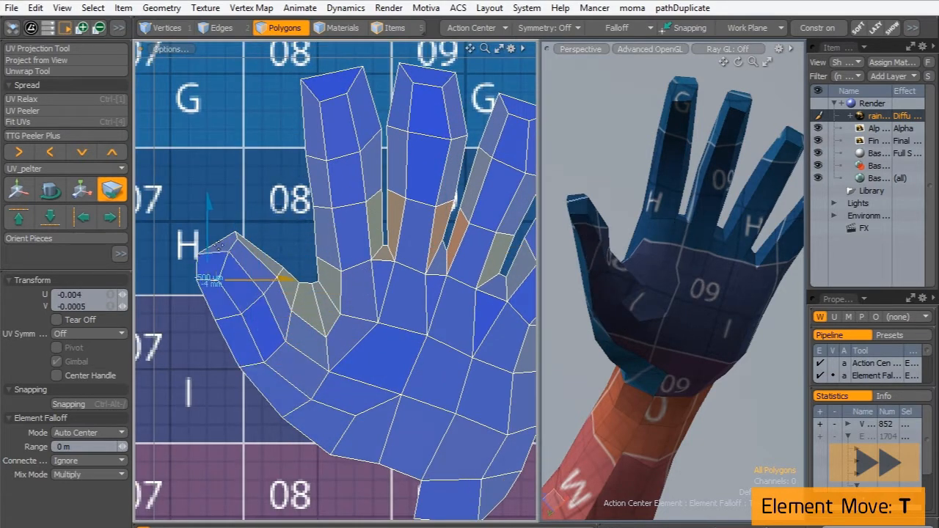
drag(218, 246, 215, 232)
- Widen the index finger by moving its outer side, inner and fingertip vertices toward the thumb
drag(318, 256, 307, 260)
drag(309, 182, 300, 184)
drag(310, 91, 298, 94)
drag(337, 239, 318, 280)
drag(291, 158, 285, 158)
drag(326, 73, 316, 78)
drag(324, 128, 319, 130)
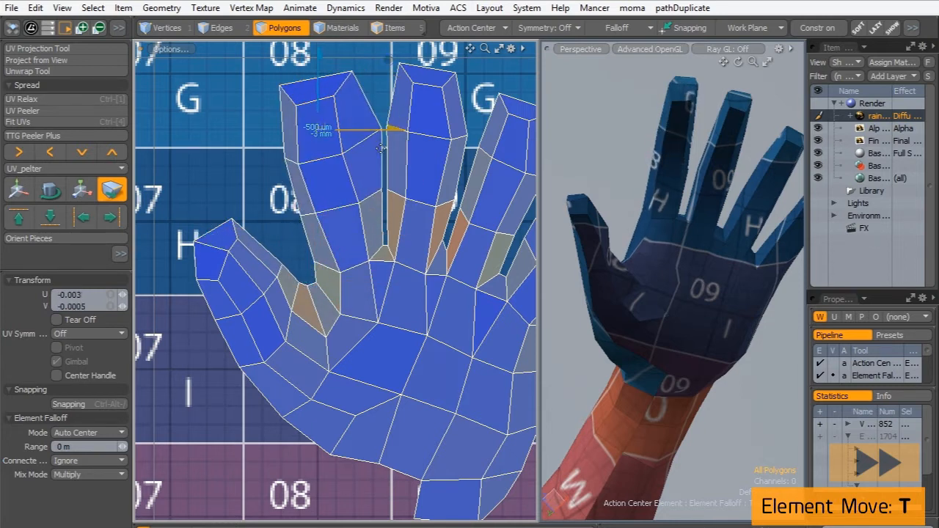
- Shift the index finger's remaining side and tip vertices toward the thumb to open the gap beside the middle finger
mouse_move(381, 149)
mouse_down()
mouse_move(369, 139)
mouse_move(381, 160)
mouse_up()
drag(358, 201, 291, 219)
drag(290, 129, 269, 164)
drag(287, 166, 293, 164)
drag(343, 84, 319, 91)
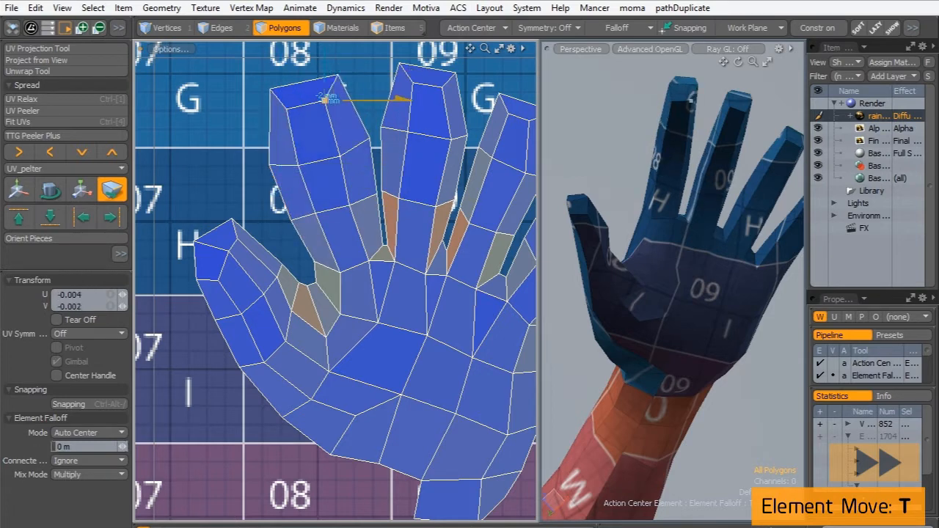
drag(369, 139, 360, 135)
- Adjust the side and tip vertices of the middle and ring fingers, and nudge the web between them
drag(382, 184, 379, 186)
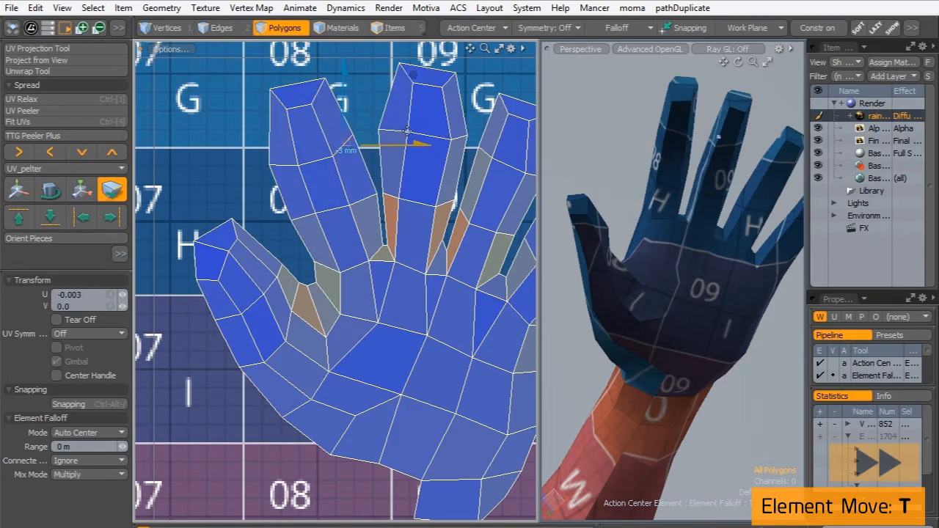
drag(407, 132, 348, 158)
drag(382, 150, 378, 149)
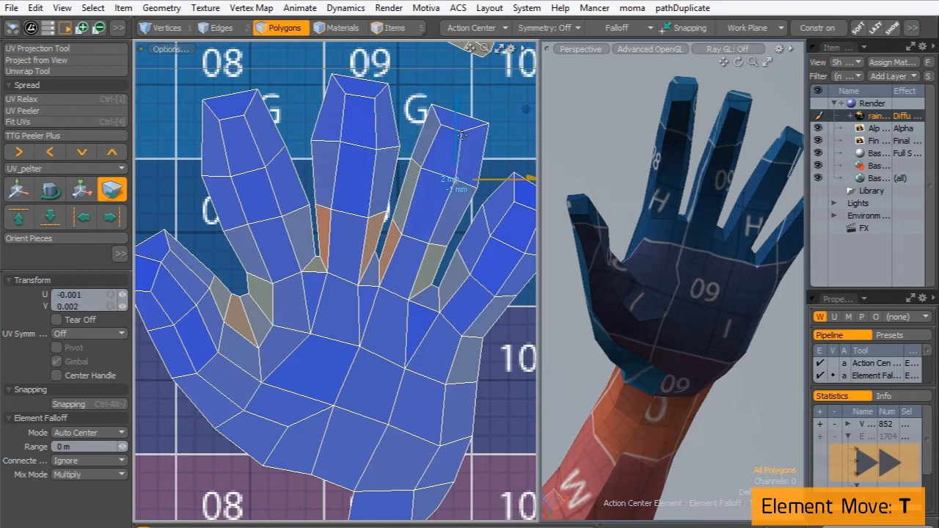
drag(465, 133, 469, 134)
scroll(342, 225, down, 2)
alt+shift+drag(342, 226, 323, 237)
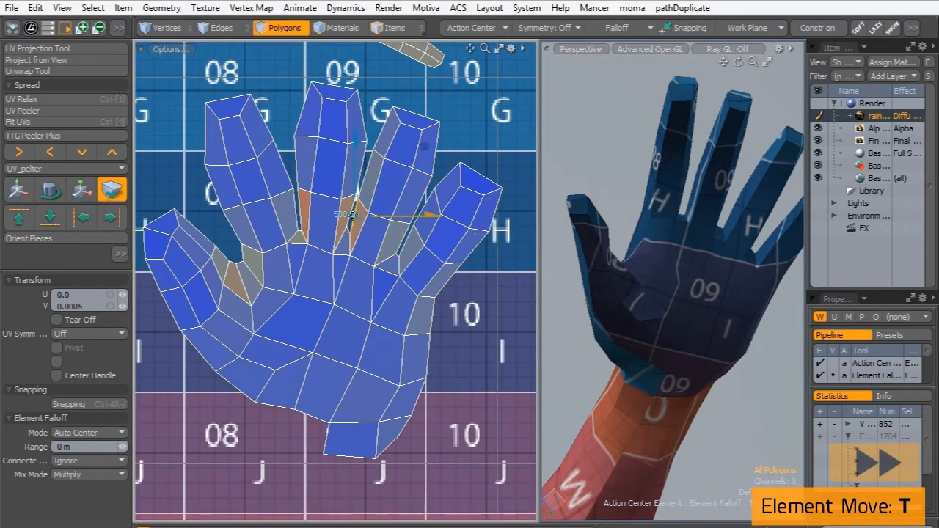
drag(355, 211, 354, 209)
- Select the whole palm island and run UV Relax in Adaptive mode with 4000 iterations and the boundary locked
scroll(325, 338, down, 2)
key(space)
double_click(301, 322)
click(52, 100)
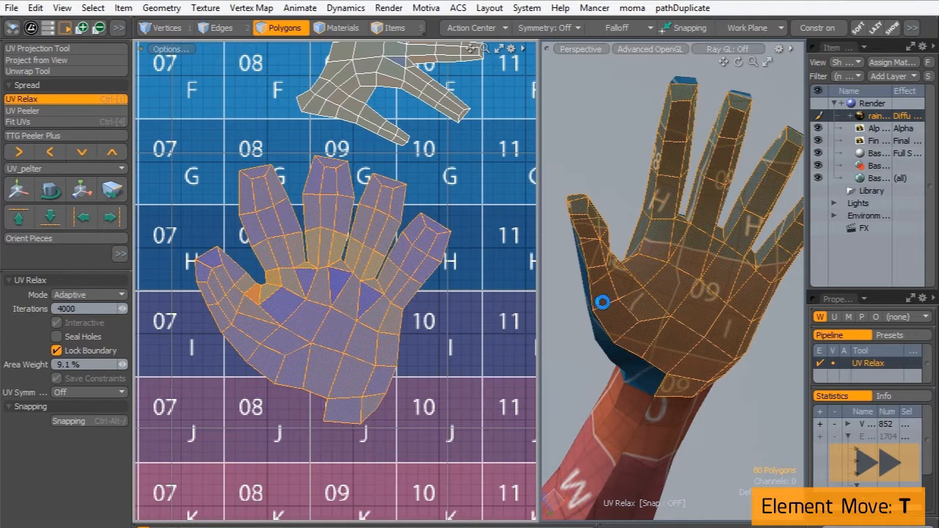
key(space)
- Select the lower palm and thumb polygons and move them slightly down, away from the fingers
click(469, 243)
click(316, 335)
scroll(311, 367, down, 1)
mouse_move(218, 302)
mouse_down()
mouse_move(353, 376)
mouse_move(378, 351)
mouse_up()
mouse_move(295, 341)
shift+mouse_down()
mouse_move(222, 281)
mouse_move(277, 317)
shift+mouse_up()
key(w)
drag(328, 338, 327, 351)
key(space)
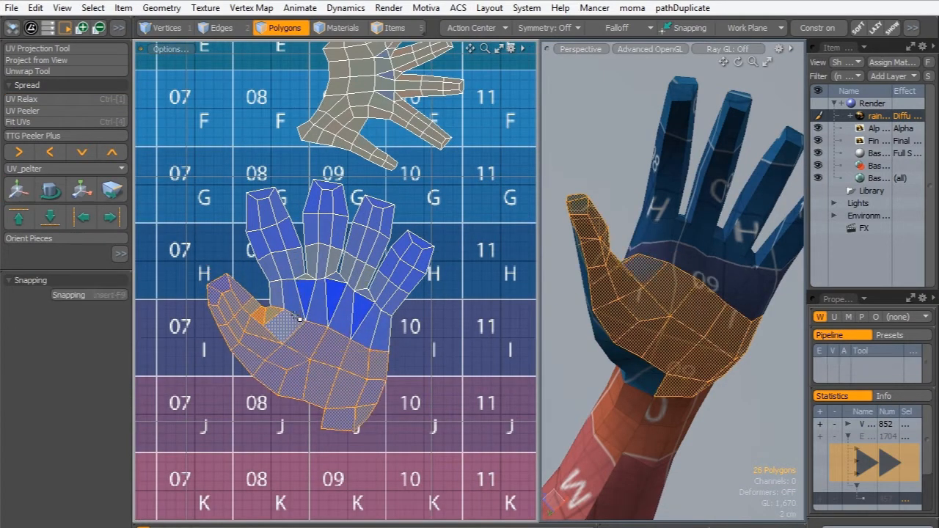
- Extend the palm selection toward the finger bases and move it further down to lengthen the fingers
mouse_move(277, 323)
shift+mouse_down()
mouse_move(308, 302)
mouse_move(301, 316)
shift+mouse_up()
key(w)
key(shift+Up)
drag(308, 278, 307, 304)
key(shift+Up)
key(space)
click(450, 321)
alt+drag(616, 321, 660, 317)
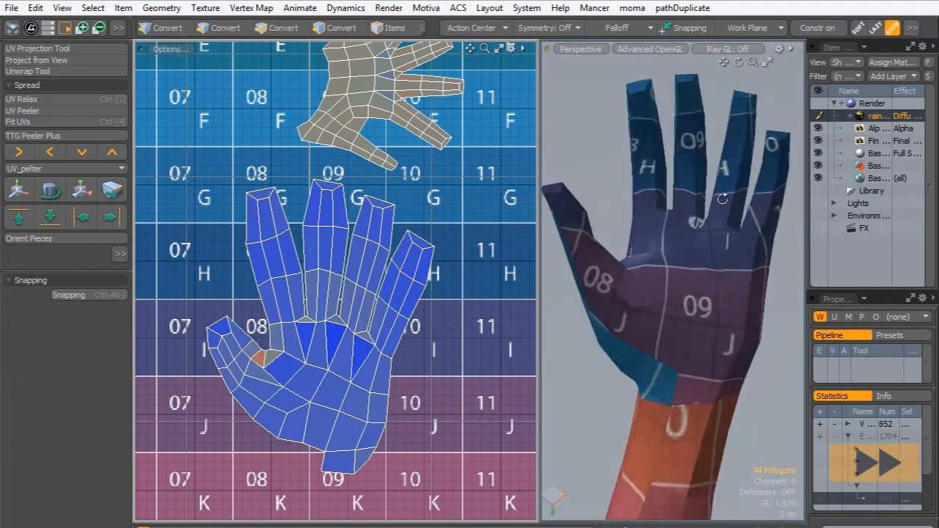
- Select the lower palm polygons again and move them slightly down to lengthen the palm
scroll(298, 360, up, 1)
alt+shift+drag(298, 361, 298, 301)
mouse_move(340, 415)
mouse_down()
mouse_move(256, 350)
mouse_move(289, 343)
mouse_up()
key(w)
drag(306, 298, 306, 314)
key(space)
- Move the thumb's polygons up and away from the index finger's base, and select the entire palm island
drag(213, 266, 216, 281)
key(w)
drag(248, 248, 219, 224)
key(space)
key(])
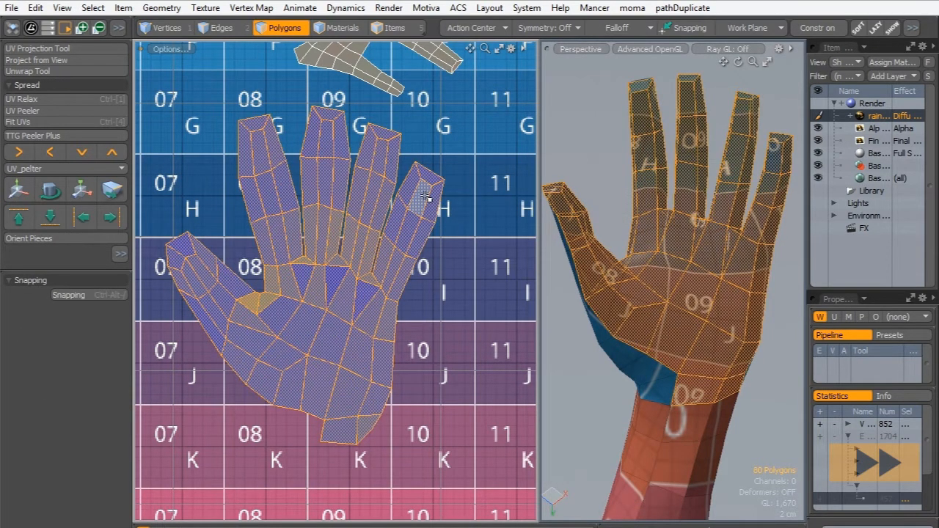
- Select the little finger's polygons and rotate them outward around the finger's base, away from the ring finger
click(429, 177)
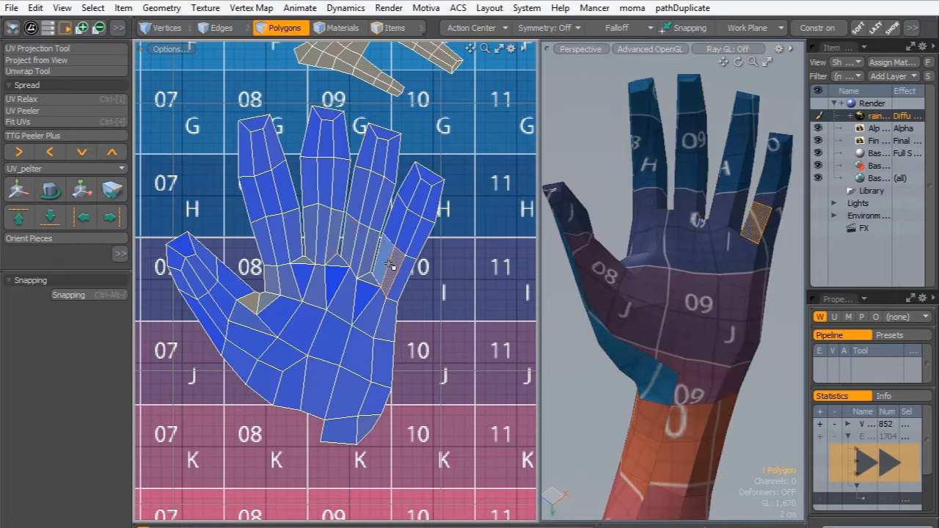
key(shift+Up)
key(shift+Up)
key(shift+Up)
key(e)
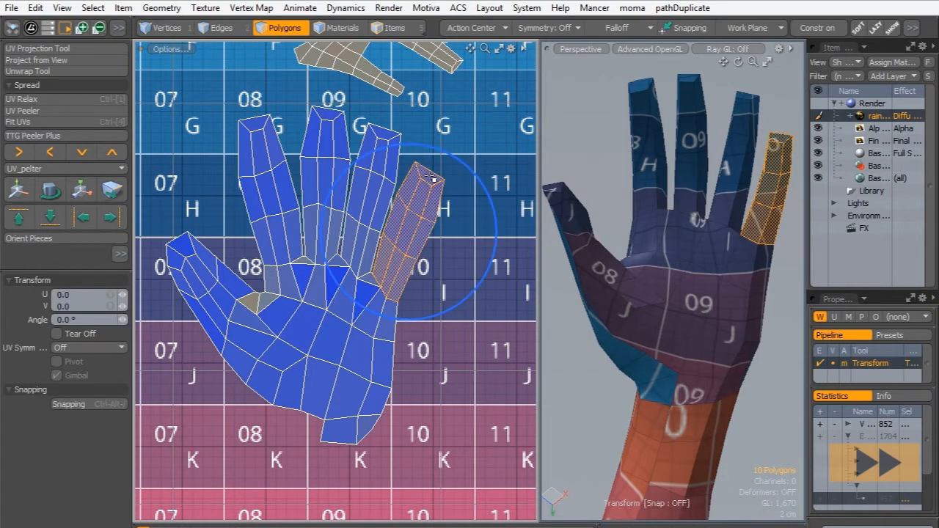
click(367, 321)
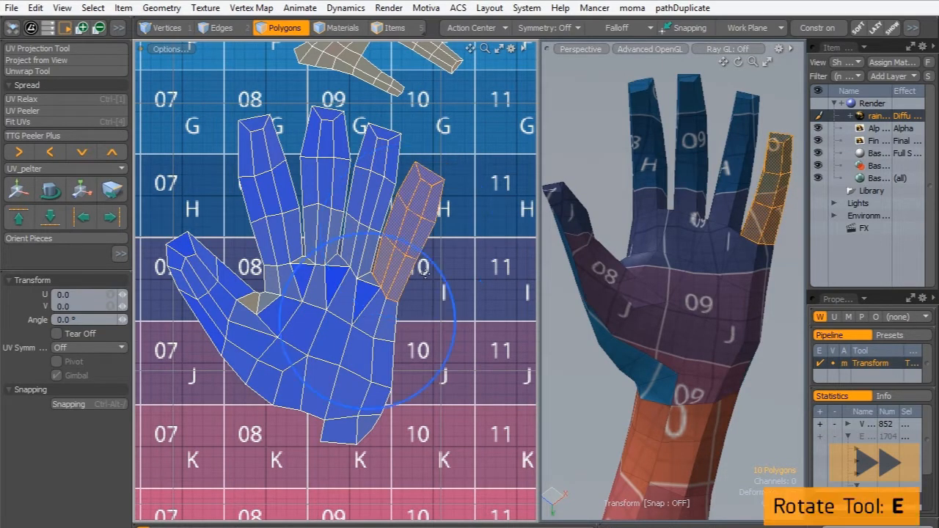
drag(435, 264, 450, 292)
key(space)
- Select the ring finger's polygons and rotate them toward the little finger
click(388, 150)
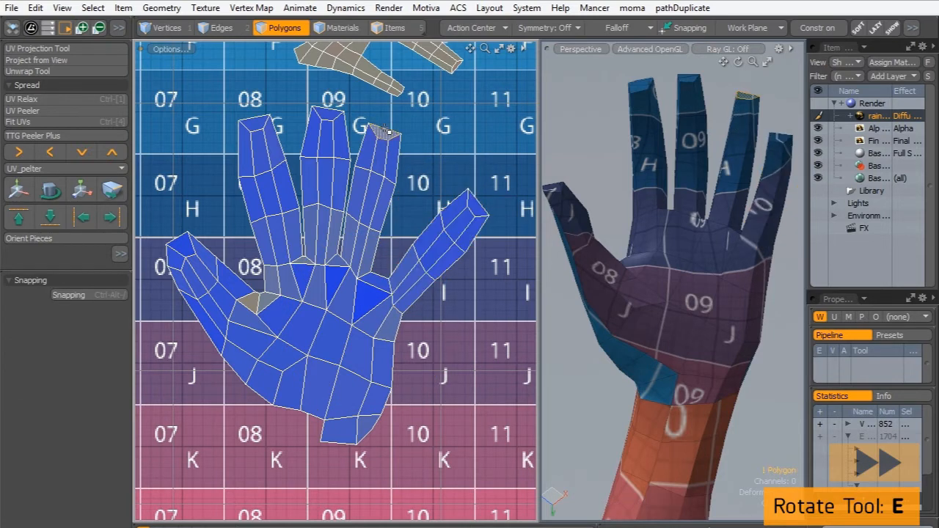
key(shift+Up)
key(shift+Up)
key(shift+Up)
key(e)
drag(376, 209, 400, 234)
key(space)
- Select the middle finger's polygons and rotate them slightly toward the ring finger around the knuckle
click(326, 126)
key(shift+Up)
key(shift+Up)
key(shift+Up)
key(shift+Up)
key(shift+Down)
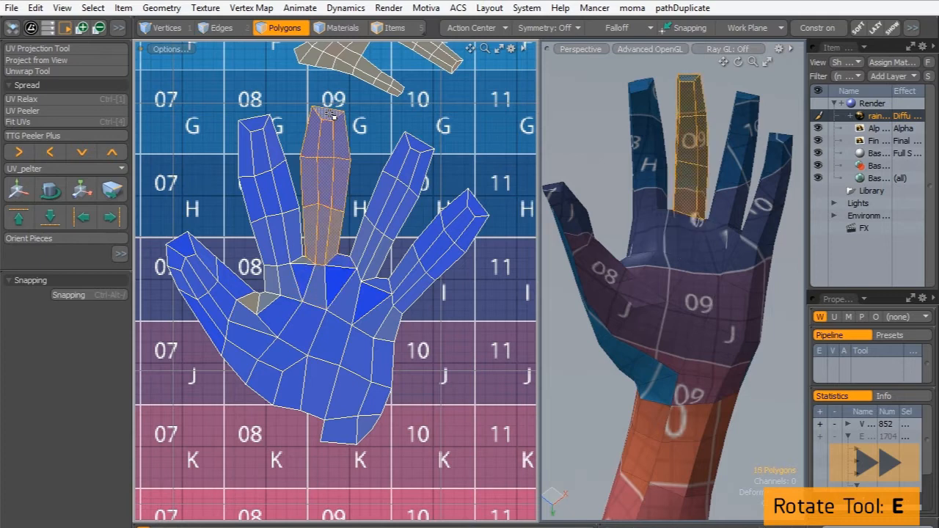
key(e)
click(318, 291)
drag(350, 206, 361, 208)
key(space)
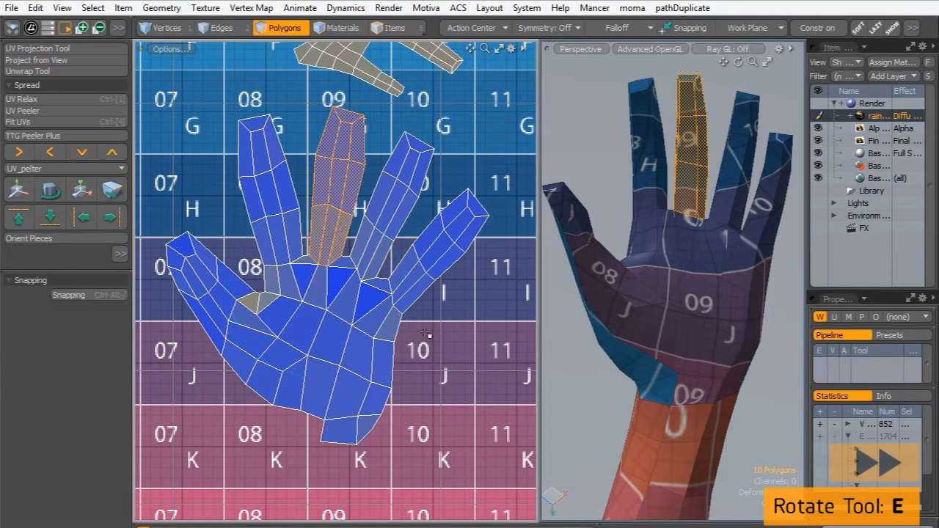
- Widen the ring finger and reshape the webs at the bases of the middle and ring fingers using Element Move
key(1)
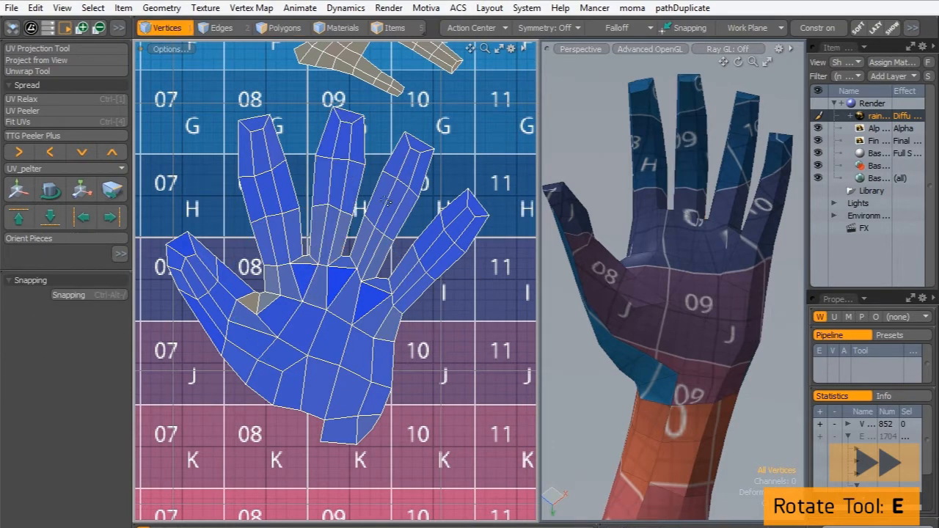
key(3)
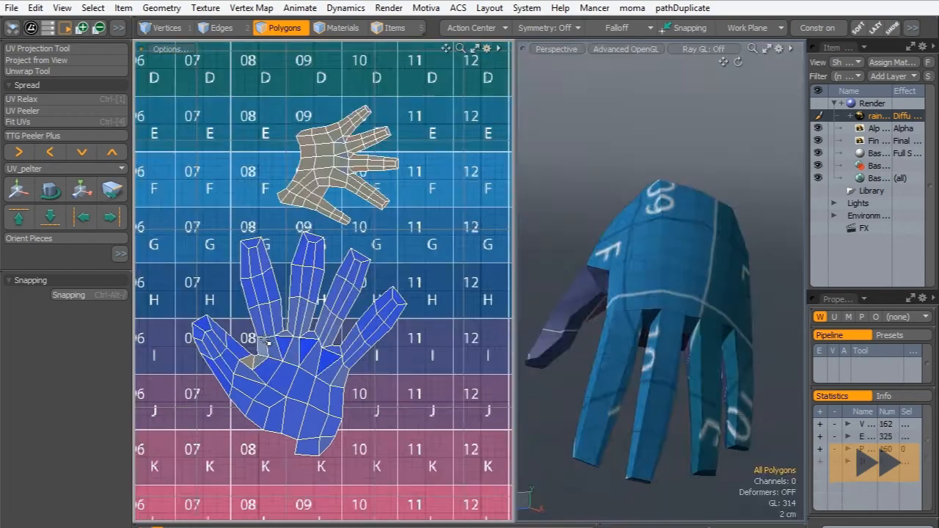
scroll(371, 232, up, 1)
alt+drag(606, 215, 664, 121)
scroll(308, 211, up, 2)
key(t)
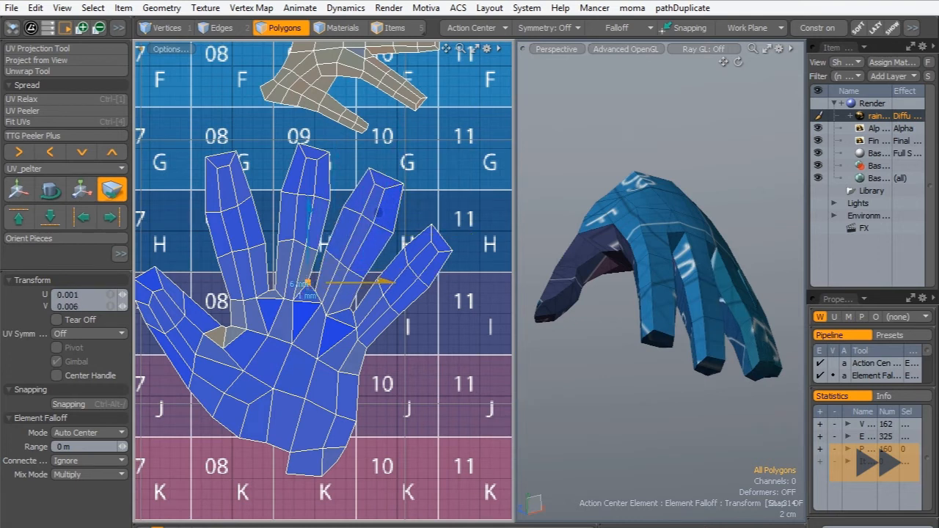
click(371, 317)
- Spread the index finger's side and base vertices outward, and adjust the facing sides of the middle and ring fingers
drag(231, 300, 225, 299)
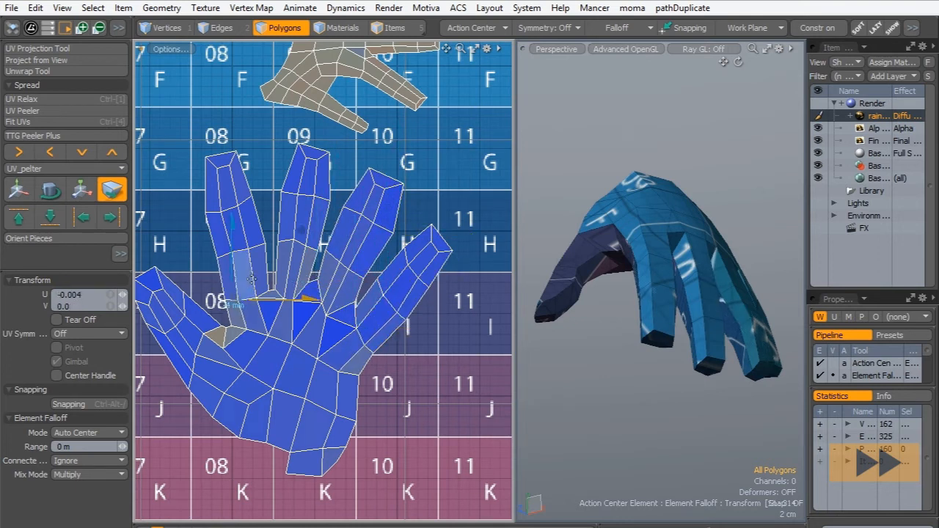
drag(214, 234, 207, 236)
drag(258, 221, 288, 214)
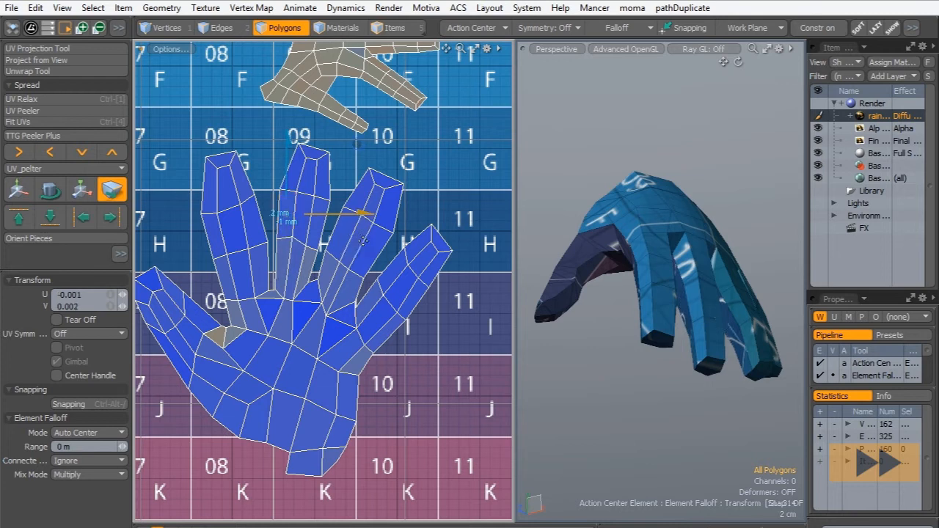
drag(353, 239, 348, 234)
- Raise the knuckle and web vertices below the index and middle fingers, and widen the little finger's outer edge
drag(304, 352, 309, 336)
drag(269, 336, 270, 322)
drag(446, 270, 447, 273)
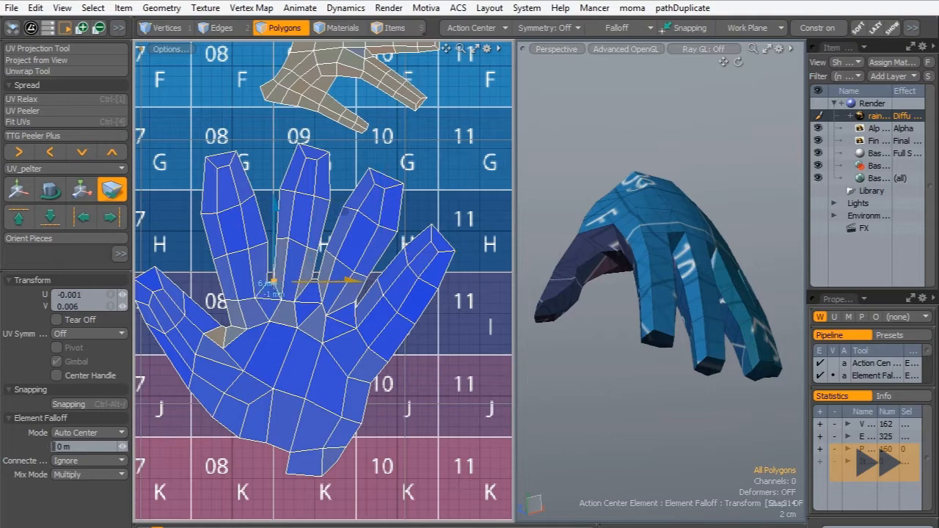
drag(330, 152, 328, 153)
key(space)
- Examine the distortion on the back-of-hand UV island and the matching fingers on the 3D hand
scroll(269, 340, down, 3)
alt+drag(269, 340, 294, 437)
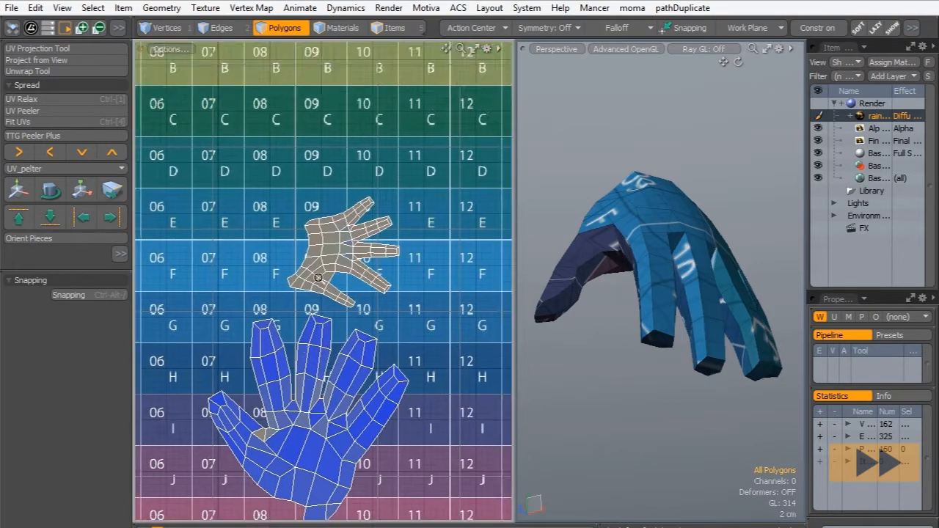
scroll(289, 349, up, 5)
alt+drag(420, 79, 339, 168)
scroll(340, 169, up, 4)
scroll(339, 168, down, 3)
scroll(260, 237, down, 2)
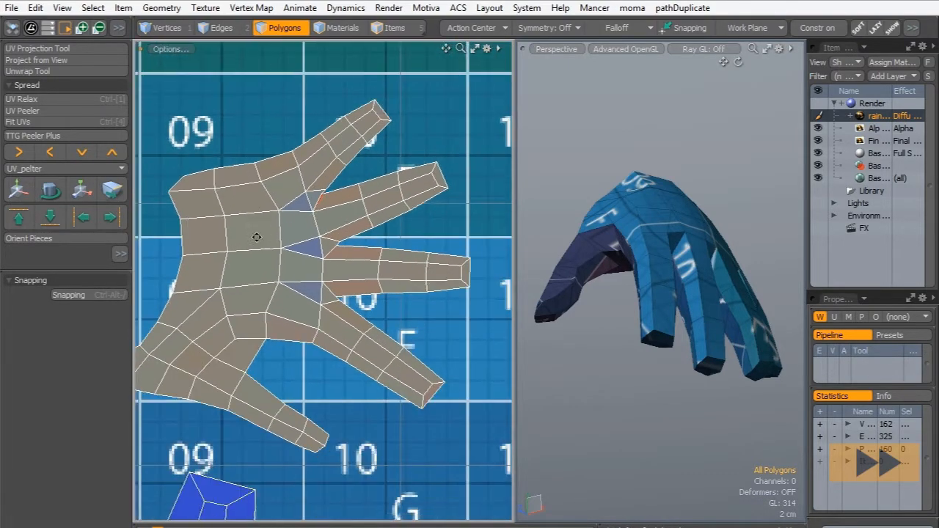
double_click(254, 216)
scroll(327, 236, up, 4)
alt+drag(327, 236, 285, 276)
scroll(285, 275, up, 2)
alt+drag(546, 308, 616, 330)
click(589, 389)
- Select the little finger's polygons on the back-of-hand island, rotate them 20.5° away from the ring finger and shift them outward
scroll(339, 255, down, 1)
scroll(340, 255, up, 2)
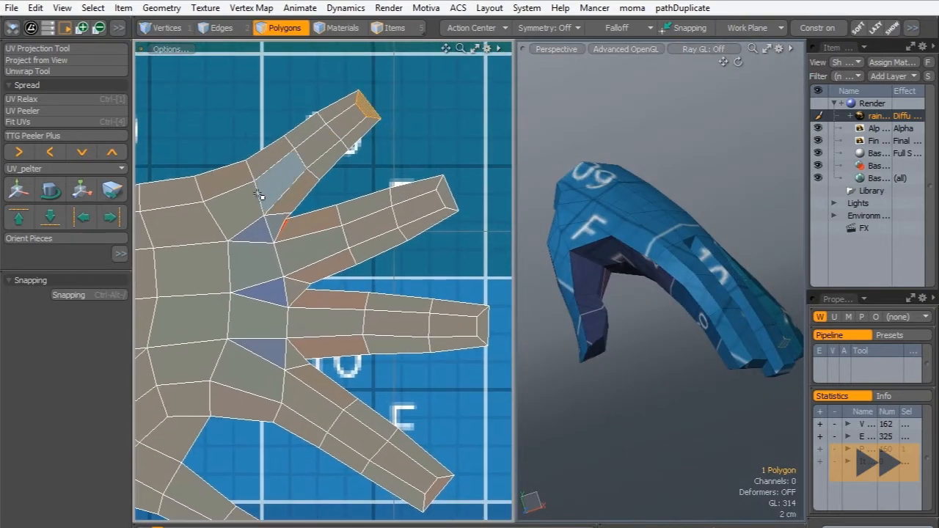
key(shift+Up)
key(shift+Up)
key(shift+Up)
key(y)
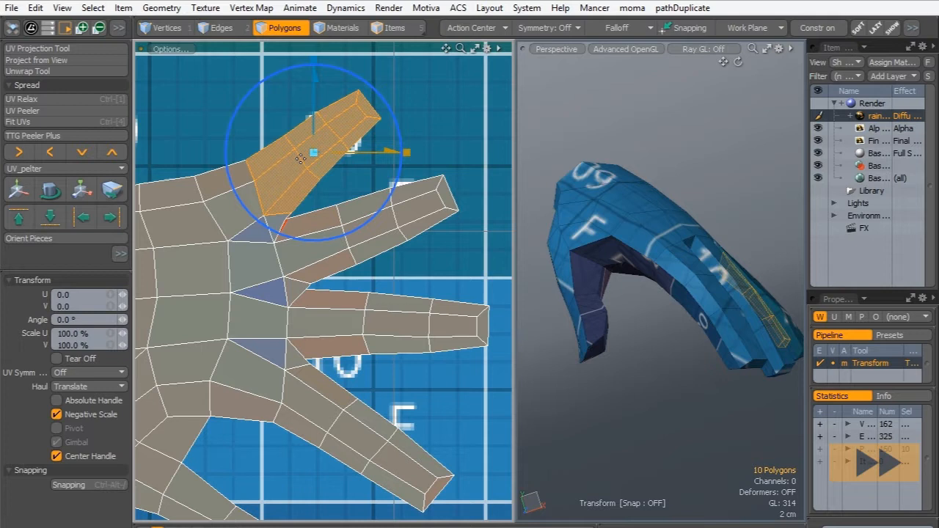
click(250, 199)
drag(311, 136, 283, 118)
middle_drag(282, 134, 269, 134)
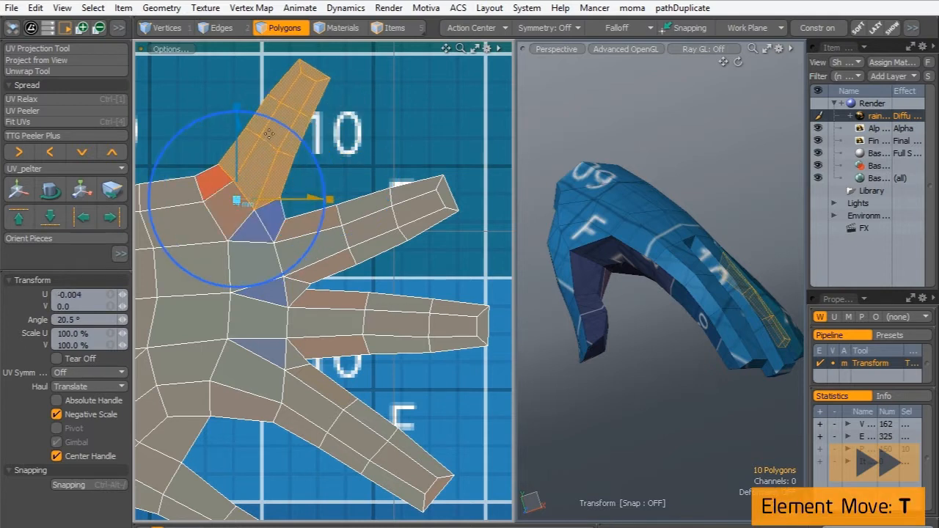
drag(239, 117, 238, 115)
key(space)
key(Escape)
- Widen the ring finger on the back-of-hand island by moving its side, tip and inner vertices with Element Move
key(t)
drag(314, 221, 314, 214)
drag(367, 203, 368, 196)
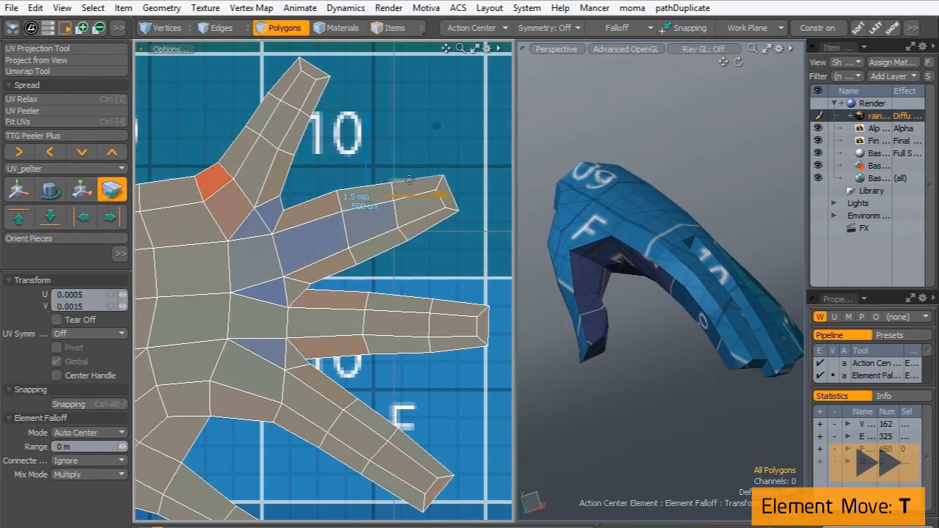
drag(446, 218, 452, 226)
drag(416, 207, 423, 204)
drag(314, 245, 316, 241)
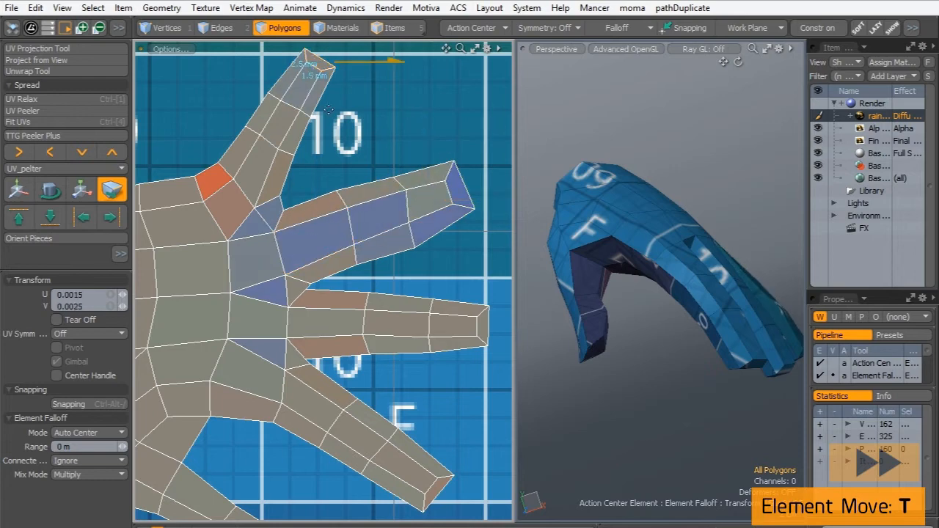
- Widen the little finger on the back-of-hand island by moving its tip, side and base vertices outward with Element Move
alt+drag(329, 109, 339, 185)
drag(323, 140, 333, 122)
drag(339, 160, 342, 164)
drag(314, 214, 321, 214)
drag(301, 251, 304, 254)
drag(268, 186, 260, 179)
drag(287, 143, 285, 137)
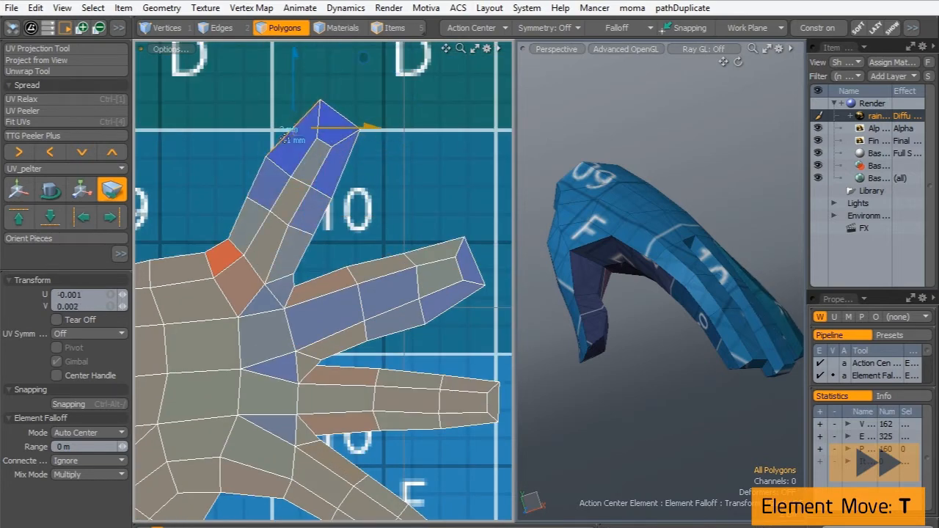
drag(179, 258, 172, 254)
drag(236, 216, 232, 213)
drag(257, 177, 254, 173)
- Widen the index finger on the back-of-hand island by moving both its edges and its tip vertices outward
alt+drag(347, 369, 300, 274)
scroll(299, 274, down, 1)
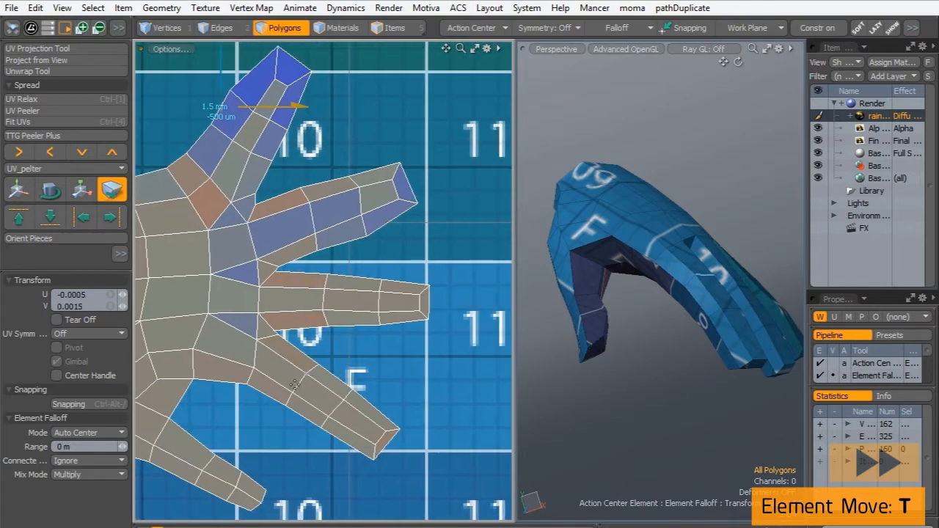
drag(267, 397, 262, 402)
drag(303, 416, 298, 421)
drag(347, 445, 344, 457)
drag(387, 450, 397, 452)
drag(381, 410, 387, 405)
drag(338, 375, 343, 368)
drag(301, 347, 303, 342)
- Widen the middle finger on the back-of-hand island by spreading its side and tip vertices
drag(301, 328, 254, 358)
drag(330, 382, 296, 438)
drag(343, 366, 339, 373)
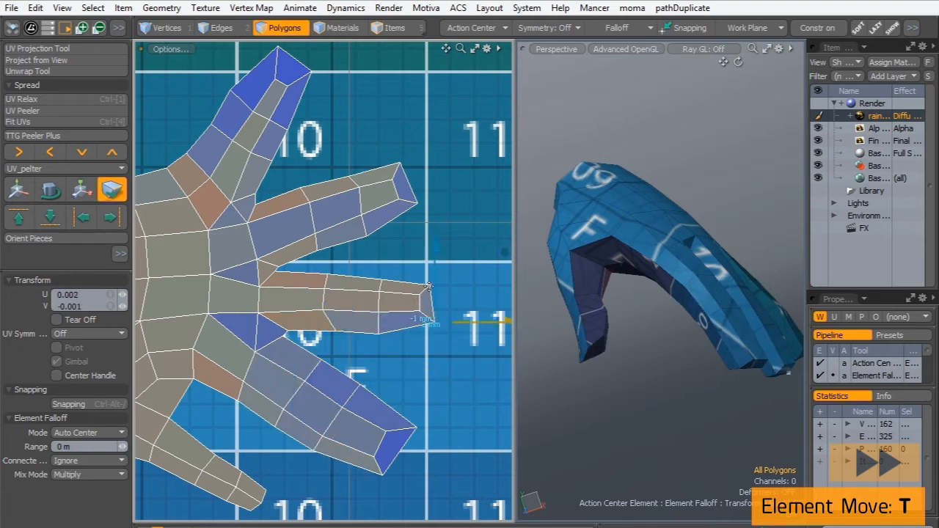
drag(328, 274, 330, 272)
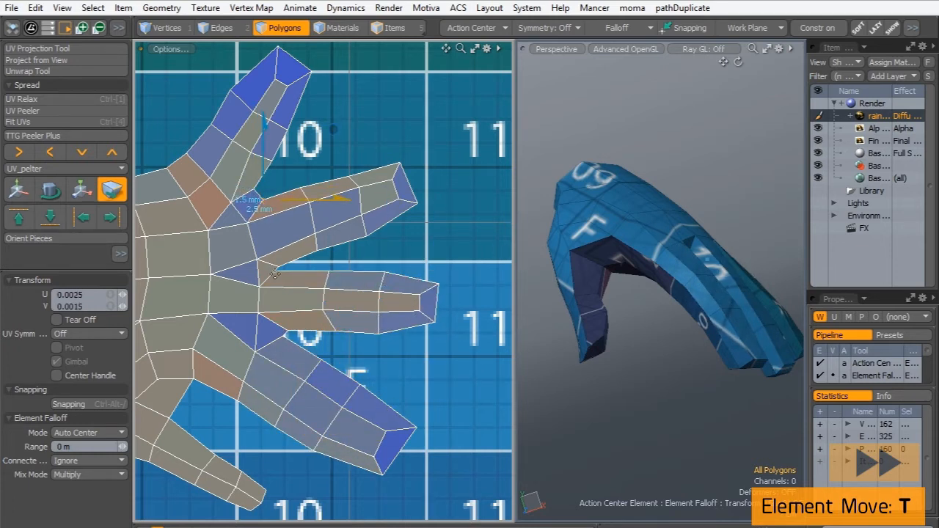
drag(363, 215, 372, 189)
- Extend the wrist edge and corners of the back-of-hand island outward to even out the distortion around the wrist
alt+shift+drag(231, 94, 275, 97)
scroll(316, 301, down, 4)
alt+shift+drag(315, 301, 388, 205)
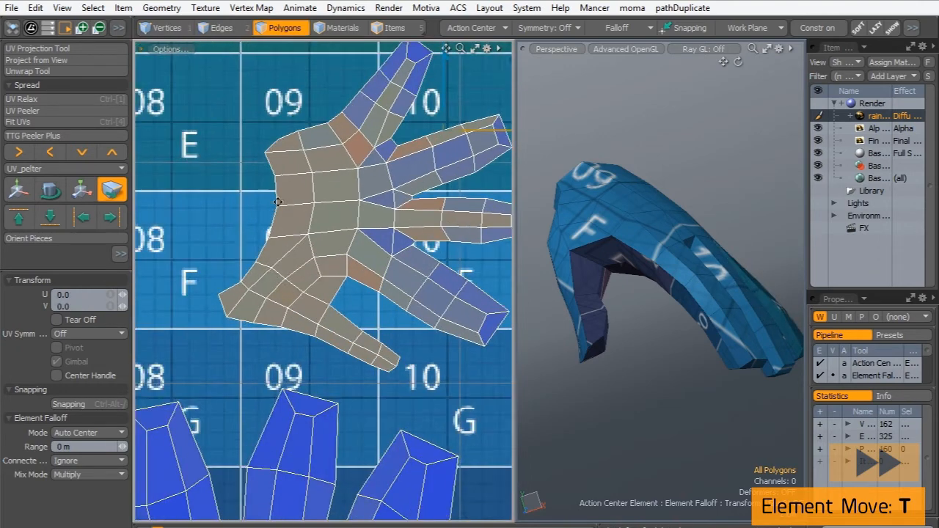
alt+drag(698, 225, 629, 373)
alt+shift+drag(286, 132, 303, 180)
drag(282, 228, 272, 232)
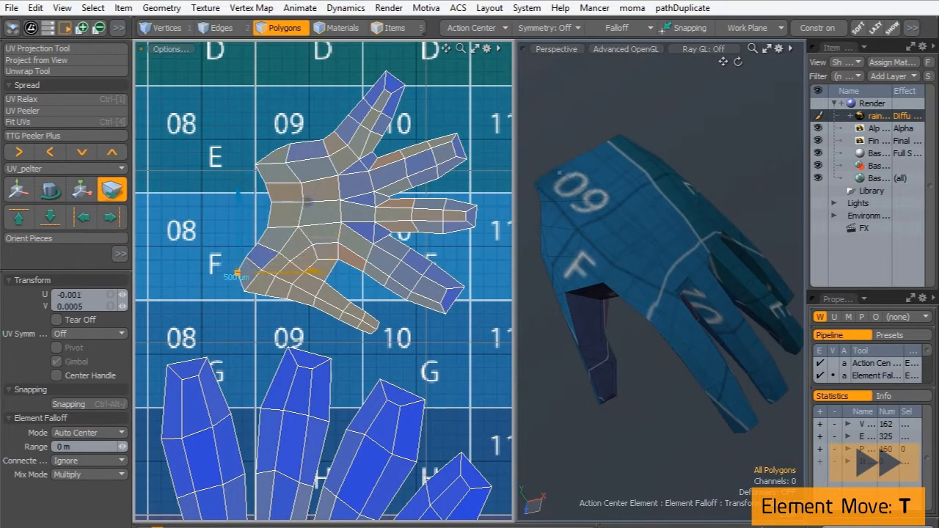
drag(273, 151, 247, 150)
drag(296, 182, 302, 183)
drag(264, 229, 256, 222)
drag(250, 249, 239, 266)
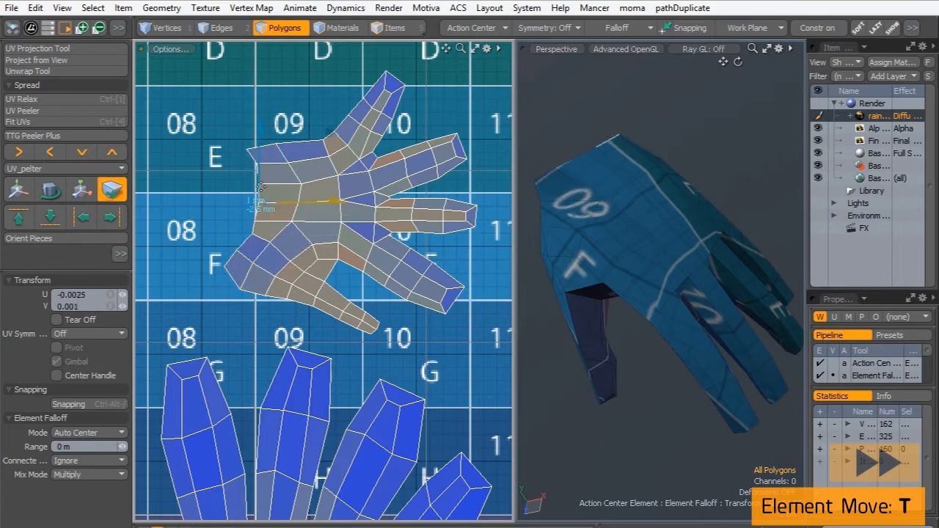
click(384, 120)
scroll(300, 247, up, 2)
key(q)
scroll(300, 247, down, 6)
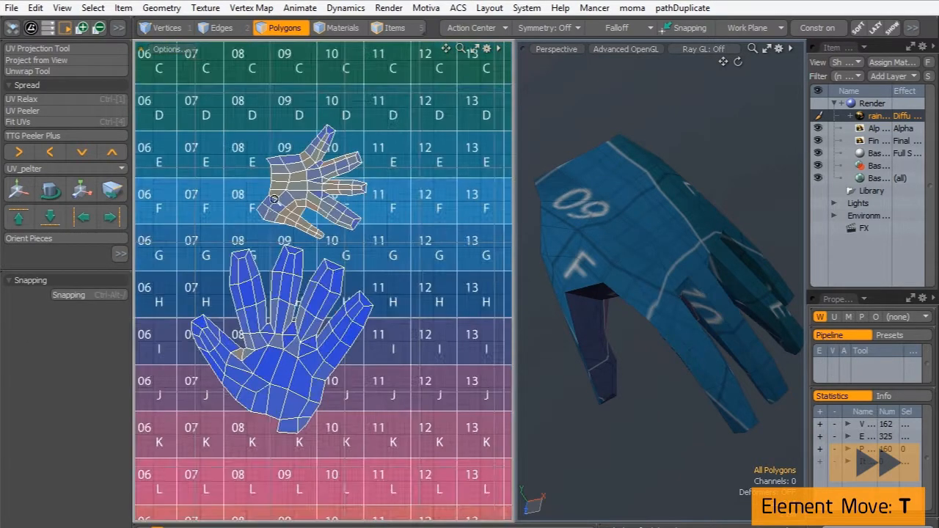
- Rotate the back-of-hand island until its fingers point up, scale it to match the palm island and place it above the palm
scroll(317, 171, up, 1)
double_click(336, 176)
key(e)
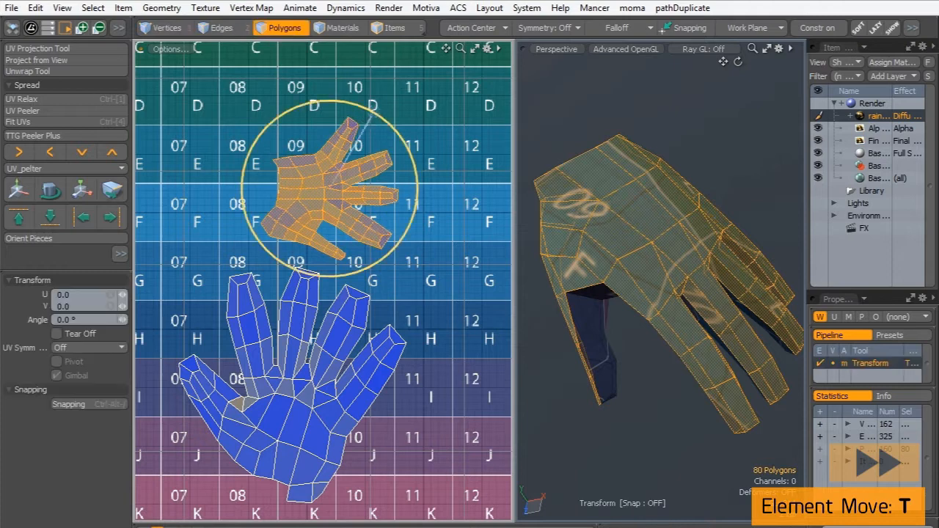
ctrl+drag(393, 254, 413, 290)
key(w)
key(r)
key(w)
drag(352, 348, 371, 91)
key(q)
click(403, 247)
scroll(402, 247, down, 5)
alt+drag(402, 247, 381, 266)
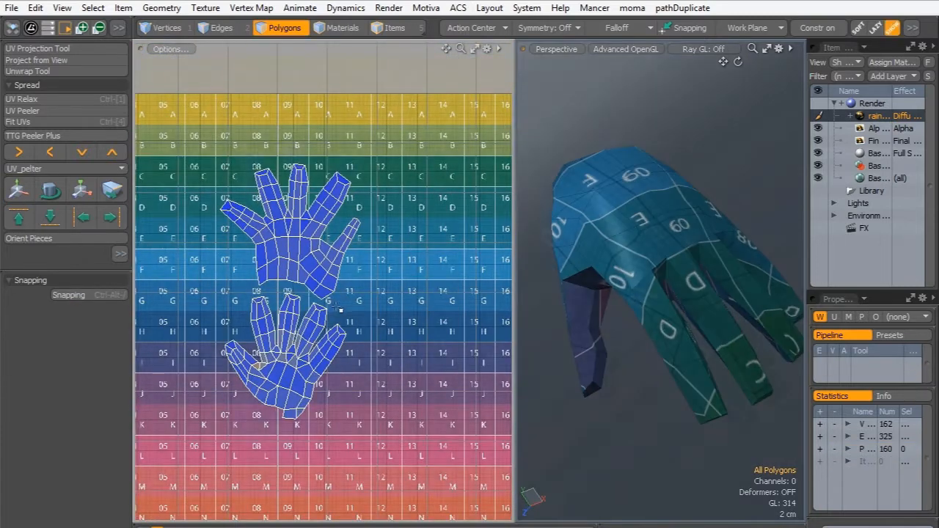
- Unhide the rest of the model and move both hand islands out of the UV square, beside the finished torso islands
key(u)
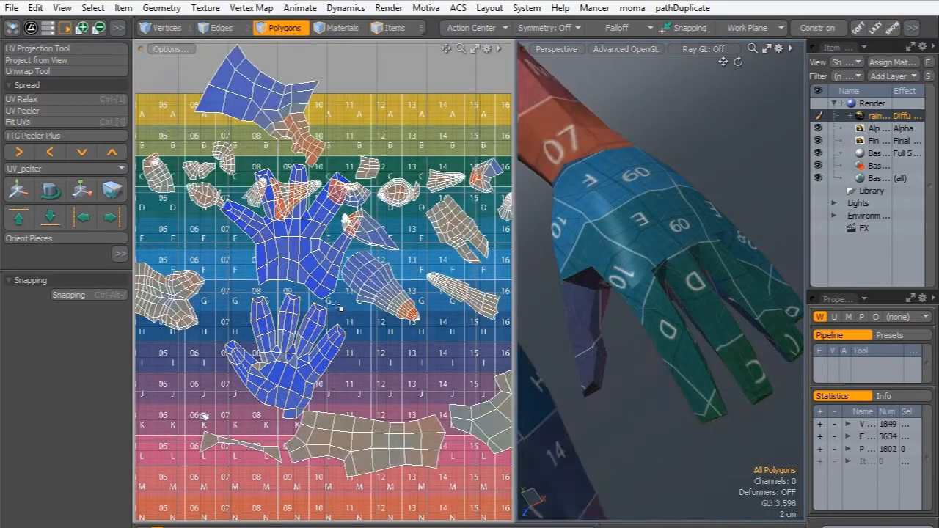
click(295, 252)
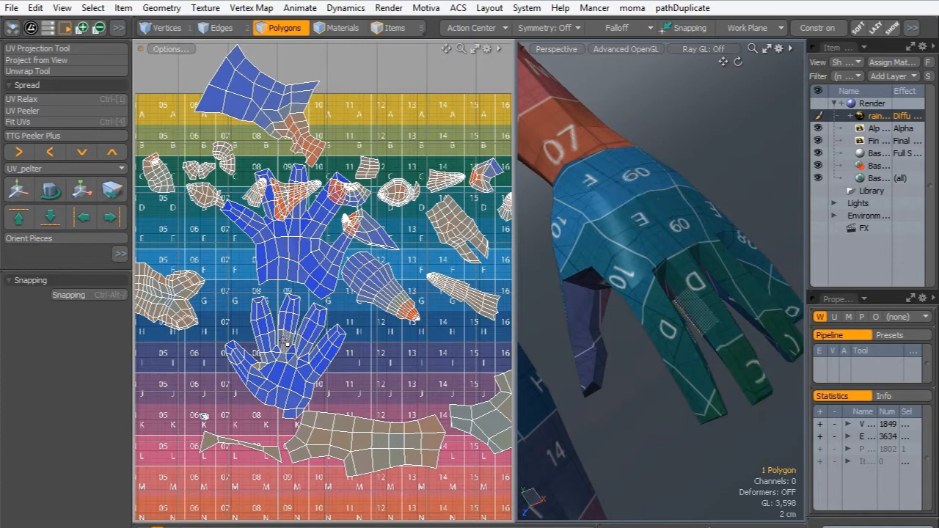
double_click(293, 355)
double_click(302, 260)
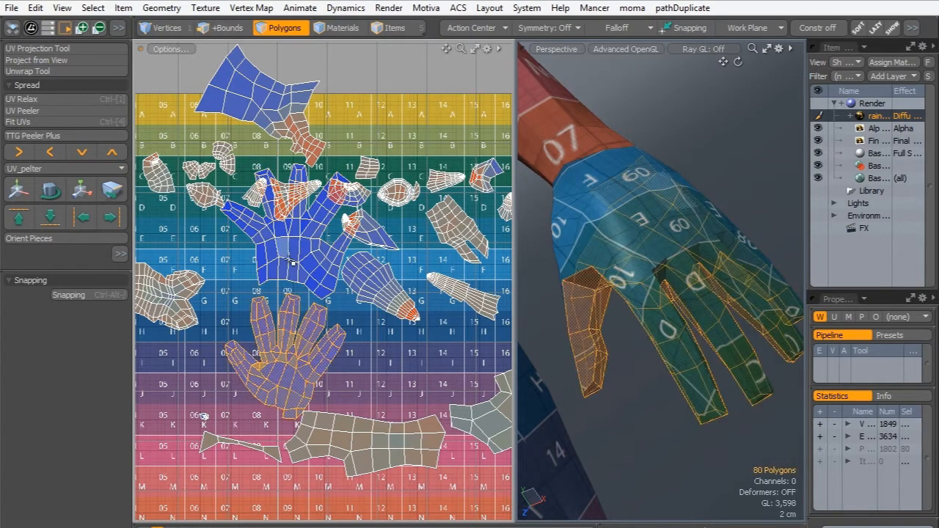
shift+double_click(314, 329)
scroll(368, 174, down, 5)
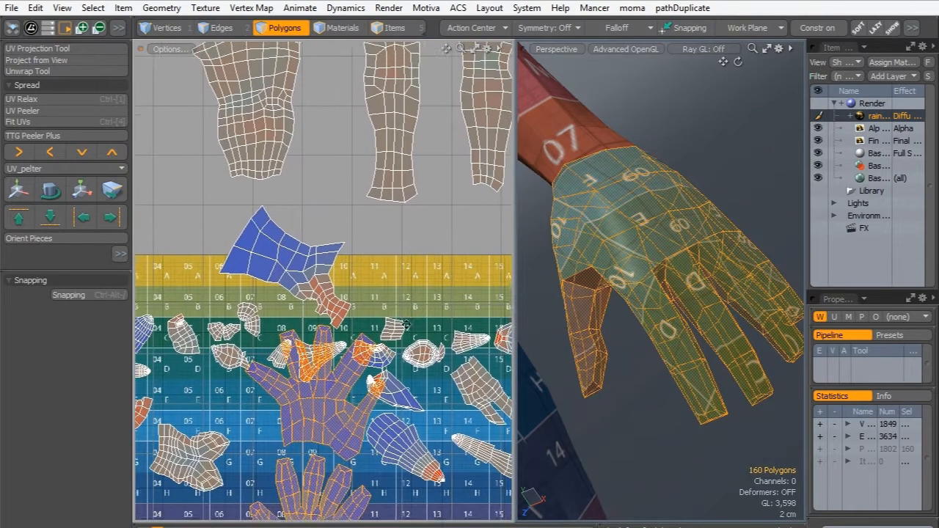
key(y)
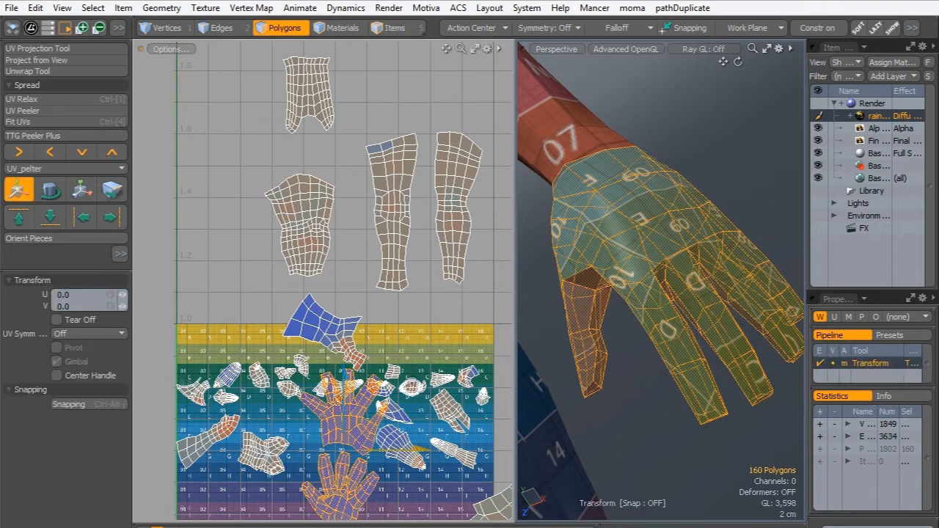
drag(343, 449, 218, 151)
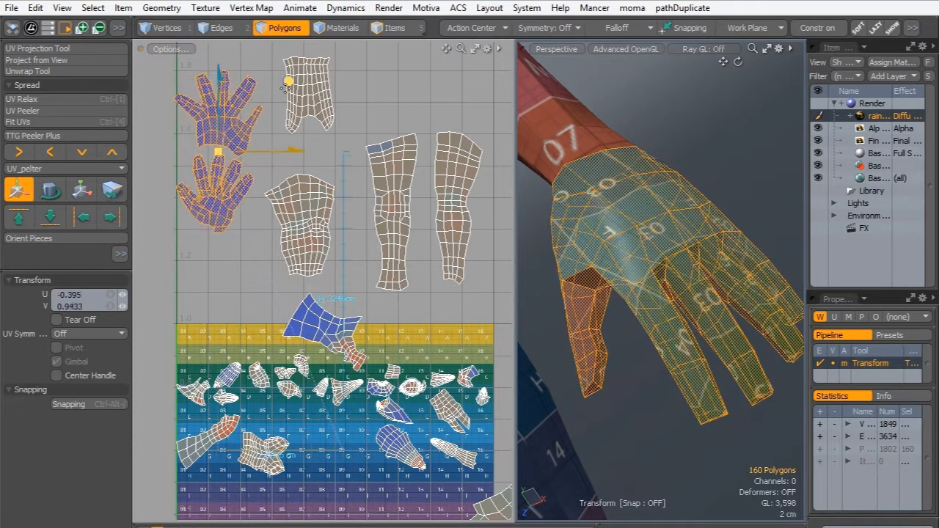
key(space)
- Select the face-and-neck island at the UV square's upper border and rotate it 118.5° so the neck points down
click(276, 299)
double_click(327, 324)
ctrl+alt+drag(605, 246, 552, 253)
alt+drag(552, 253, 620, 501)
alt+drag(620, 500, 683, 268)
alt+shift+drag(292, 342, 294, 296)
key(shift+a)
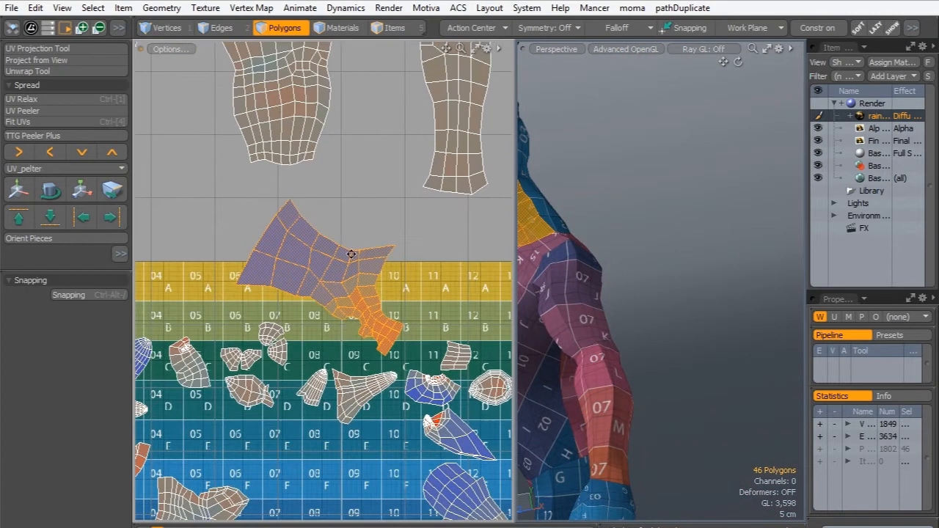
alt+shift+drag(311, 177, 301, 315)
alt+shift+drag(301, 315, 325, 331)
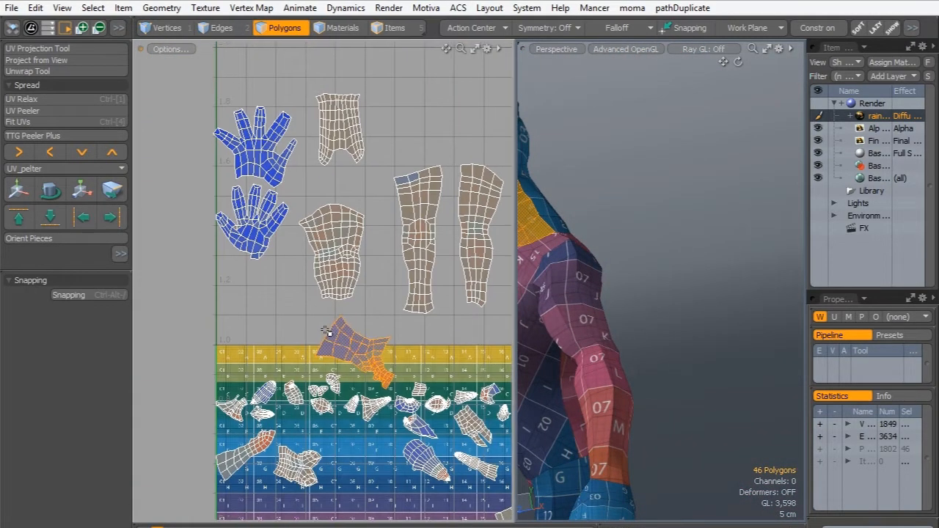
key(e)
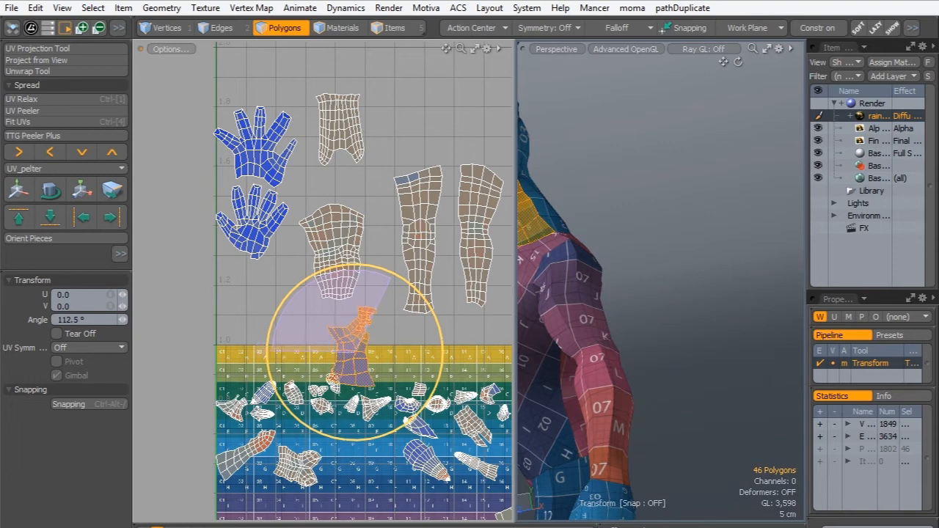
drag(393, 276, 401, 280)
- Move the face-and-neck island out of the UV square into the empty area near the leg islands
alt+shift+drag(584, 217, 702, 247)
alt+shift+drag(386, 282, 432, 279)
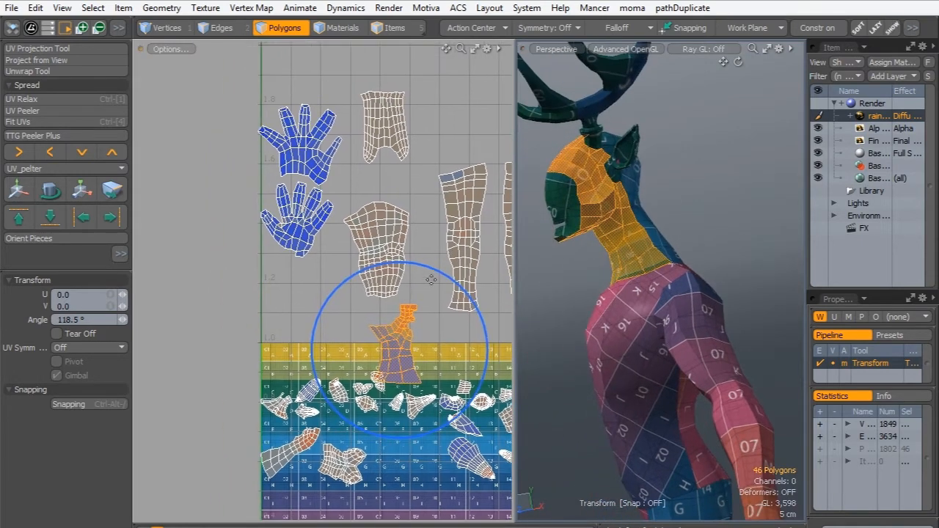
scroll(432, 279, up, 2)
key(w)
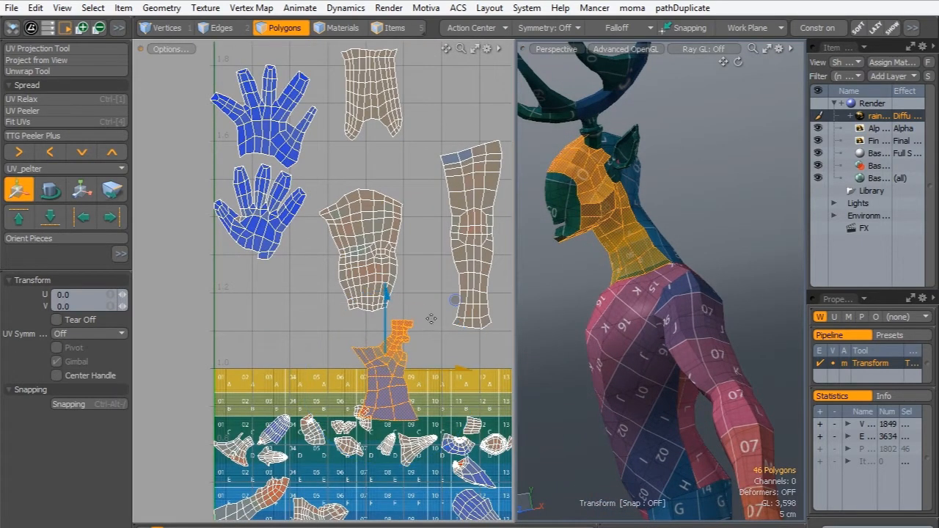
drag(446, 293, 296, 162)
scroll(296, 284, up, 1)
scroll(297, 162, down, 2)
drag(330, 115, 463, 29)
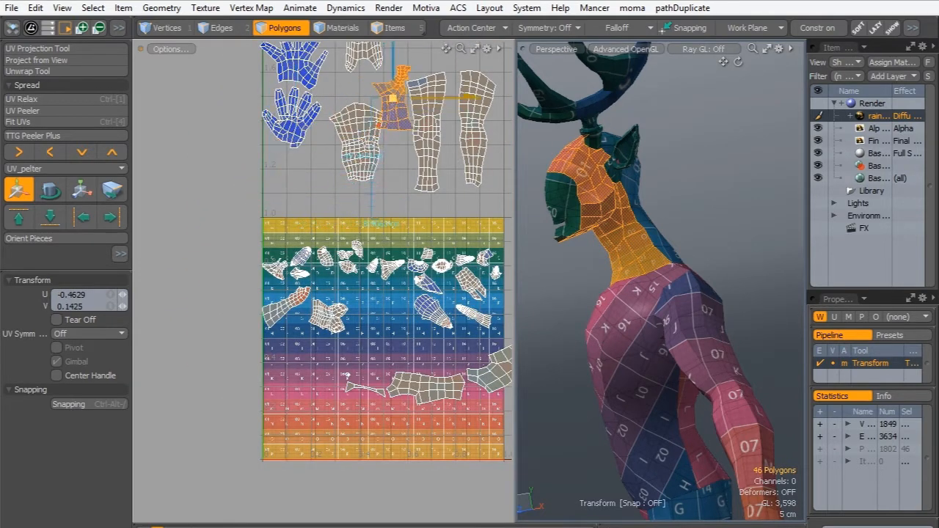
- Relax the face-and-neck island with UV Relax in Adaptive mode, using 4000 iterations and 9.1% area weight, and deselect it
alt+shift+drag(435, 77, 358, 171)
scroll(307, 266, up, 2)
click(41, 102)
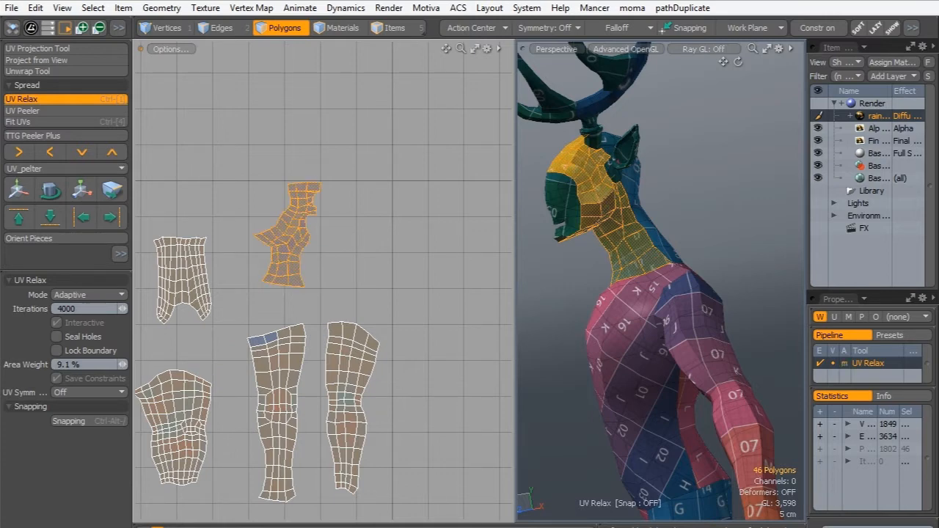
ctrl+alt+drag(297, 211, 414, 132)
alt+drag(354, 157, 372, 110)
key(space)
click(363, 216)
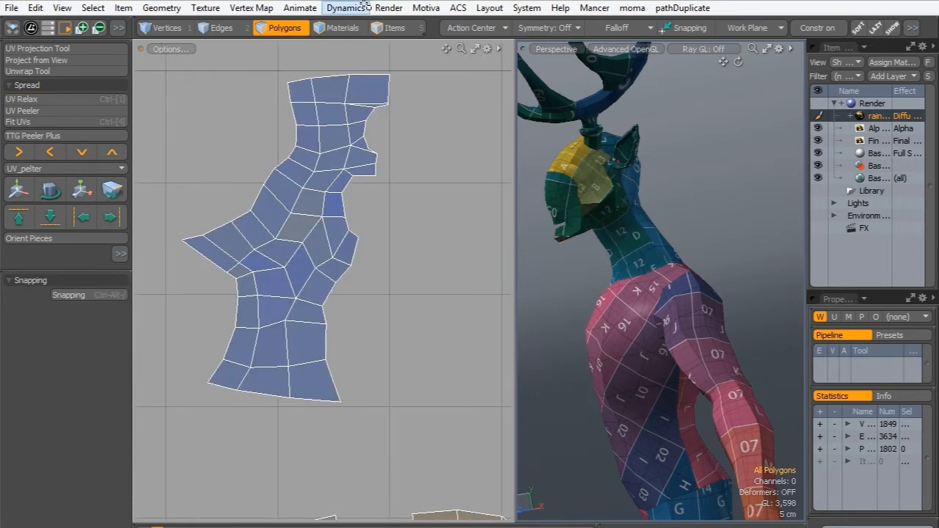
- Adjust the vertices around the notches on the face-and-neck island's outer edge with Element Move to even out its distortion
alt+drag(608, 224, 639, 300)
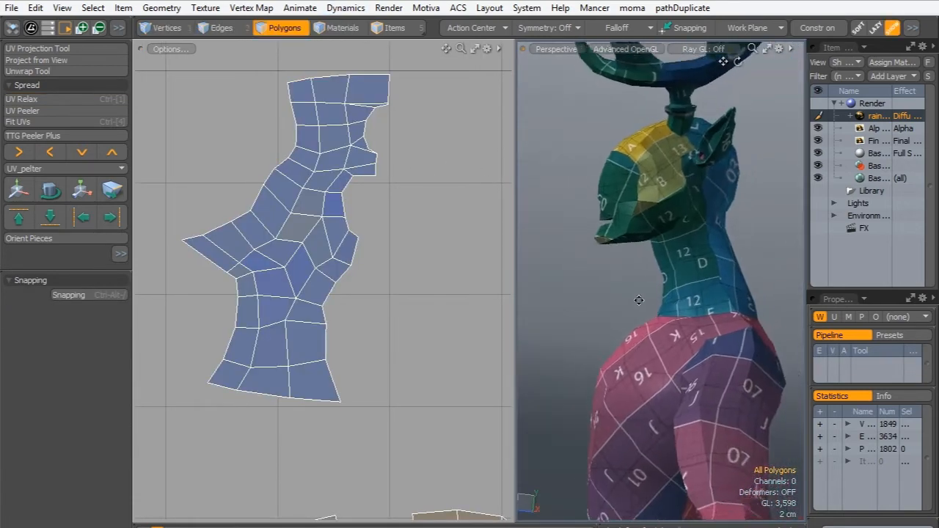
scroll(639, 300, up, 3)
alt+drag(651, 153, 671, 192)
ctrl+alt+drag(387, 176, 364, 156)
key(t)
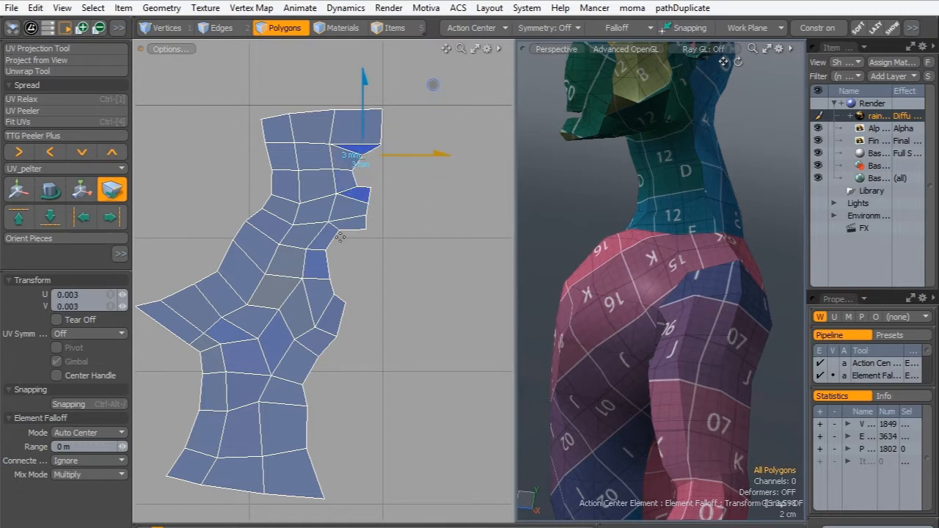
drag(346, 302, 363, 204)
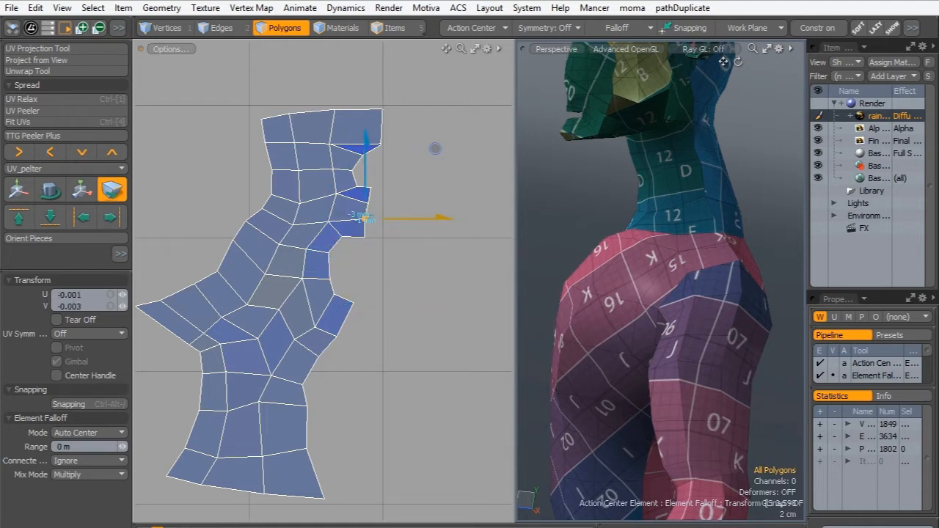
key(space)
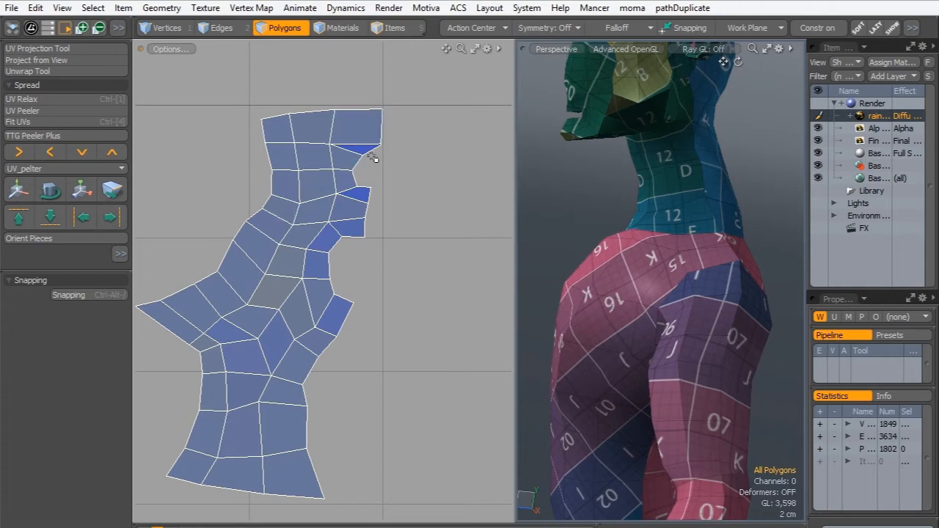
- Look over the remaining unprocessed islands in the UV square to find the matching piece of the head and neck
scroll(375, 155, down, 6)
alt+drag(322, 326, 320, 180)
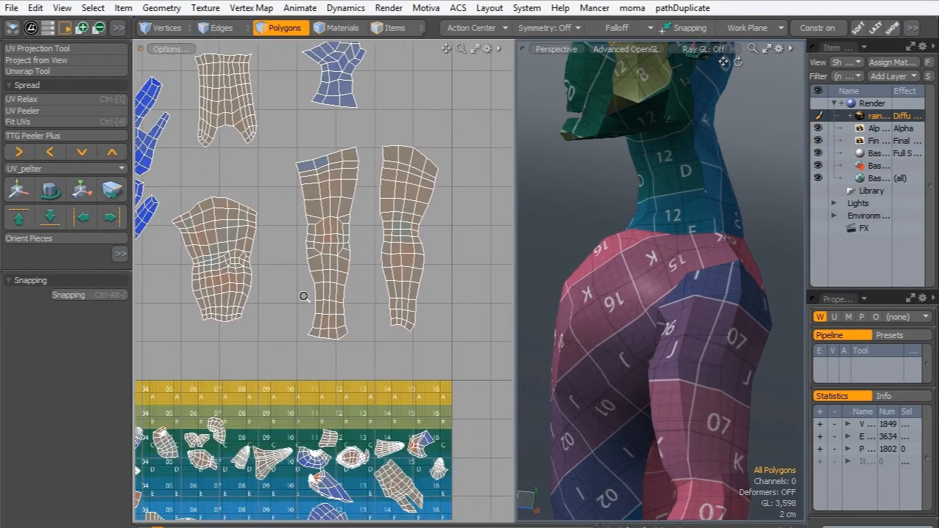
scroll(301, 296, down, 5)
alt+drag(315, 295, 316, 227)
scroll(340, 279, up, 5)
alt+drag(340, 280, 369, 226)
scroll(293, 314, up, 2)
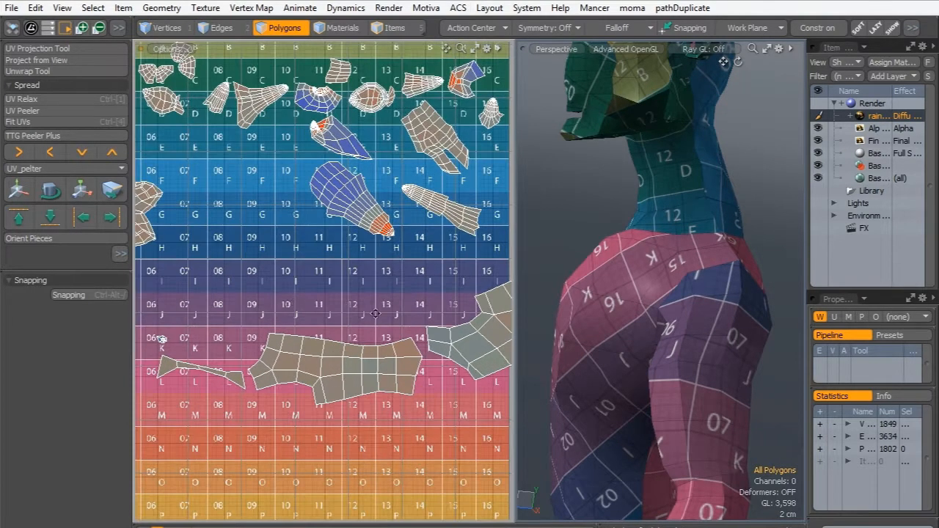
alt+drag(249, 297, 440, 326)
scroll(280, 273, down, 1)
alt+drag(243, 240, 270, 293)
scroll(277, 250, up, 2)
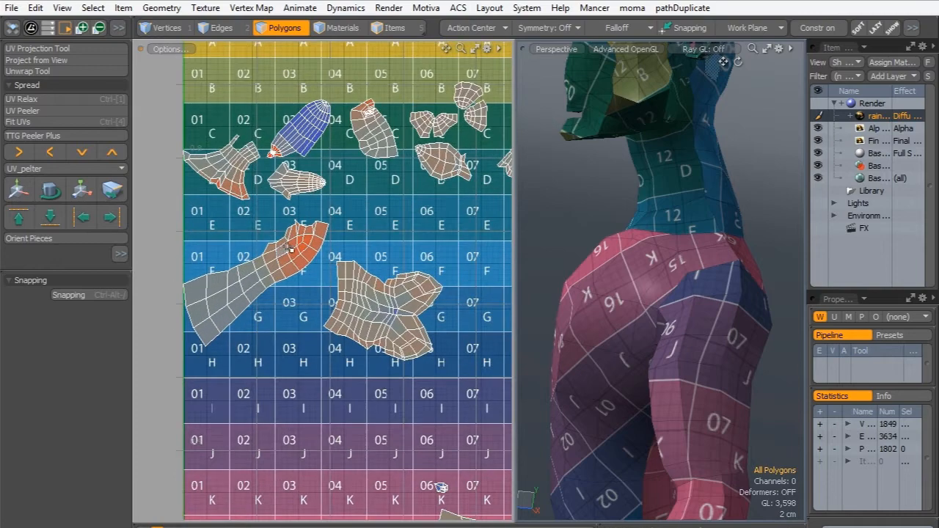
- Select the back-of-head-and-neck island, check its location on the 3D model and delete its polygons
double_click(288, 248)
alt+drag(677, 197, 584, 319)
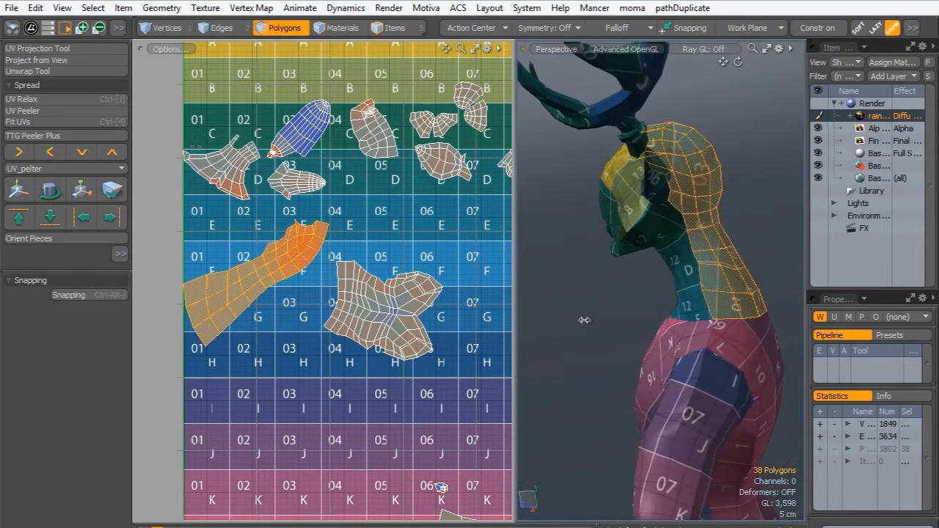
scroll(592, 302, down, 2)
alt+drag(652, 318, 624, 312)
scroll(220, 232, down, 2)
alt+drag(216, 229, 258, 242)
alt+drag(297, 217, 305, 413)
ctrl+alt+drag(330, 283, 310, 136)
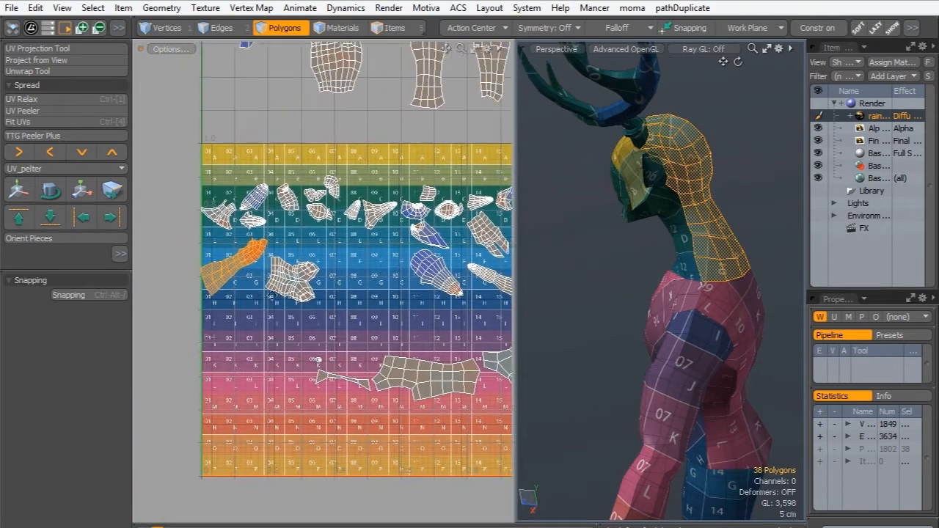
alt+drag(271, 295, 277, 320)
mouse_move(269, 264)
ctrl+alt+mouse_down()
mouse_move(284, 263)
mouse_move(276, 263)
ctrl+alt+mouse_up()
alt+drag(660, 277, 650, 280)
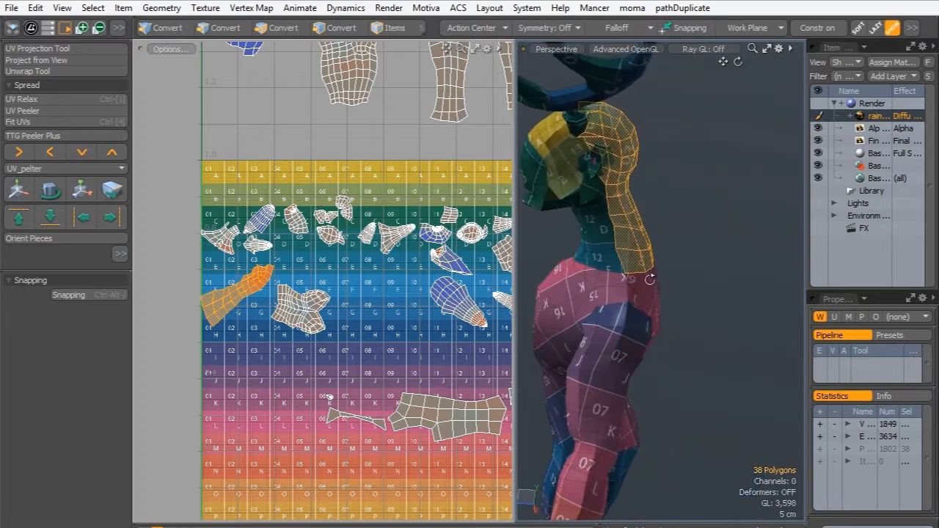
key(Delete)
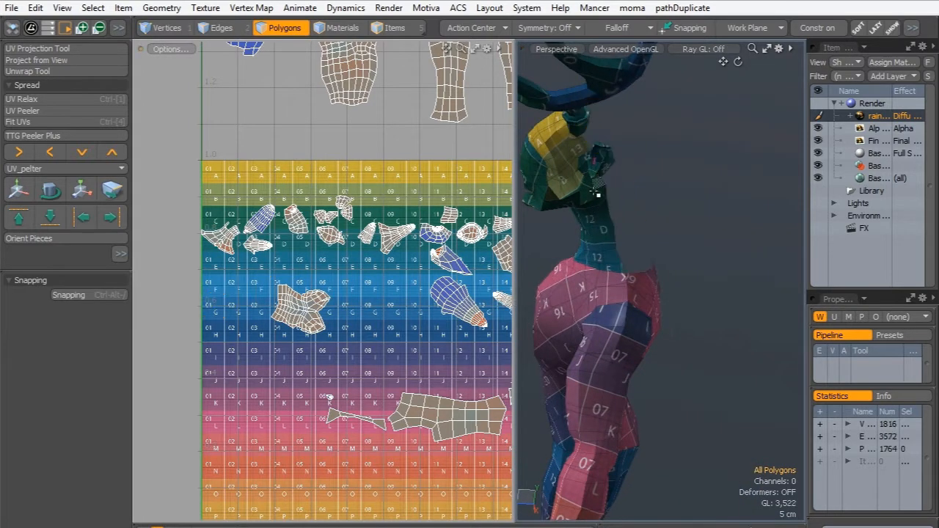
- Select the two leftover UV-connected pieces at the front of the head on the 3D model and delete their polygons
alt+drag(631, 341, 618, 185)
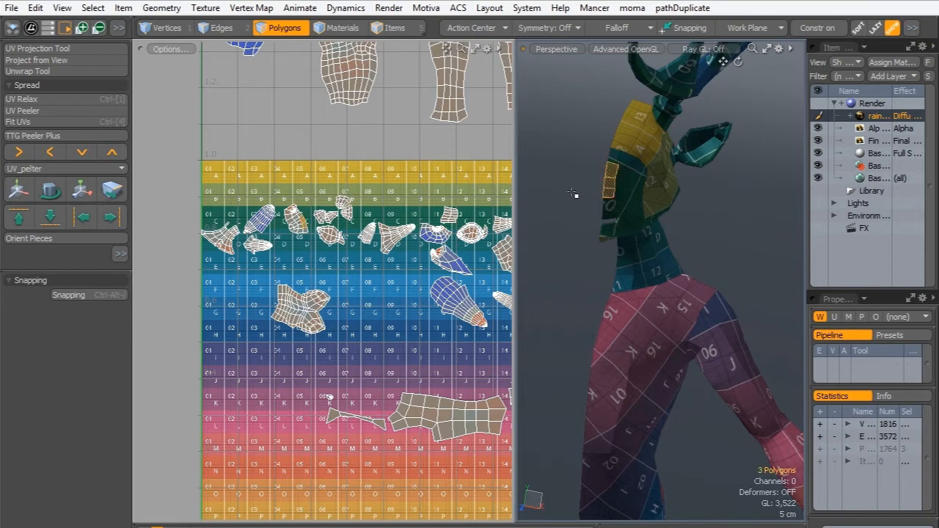
key(ctrl+period)
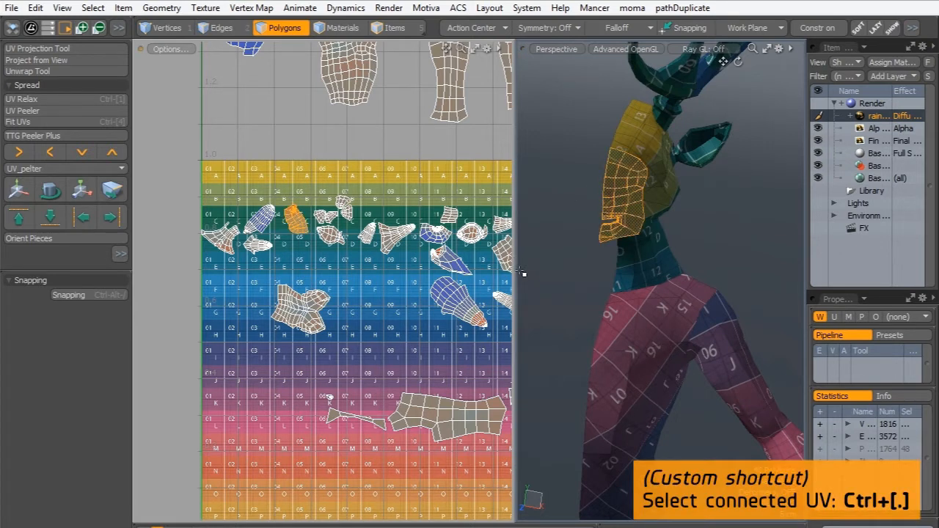
key(Delete)
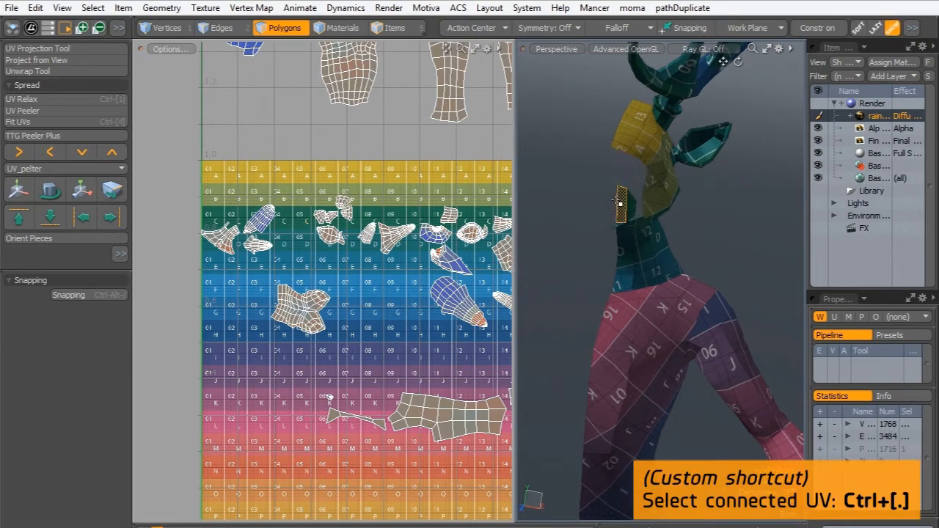
key(ctrl+period)
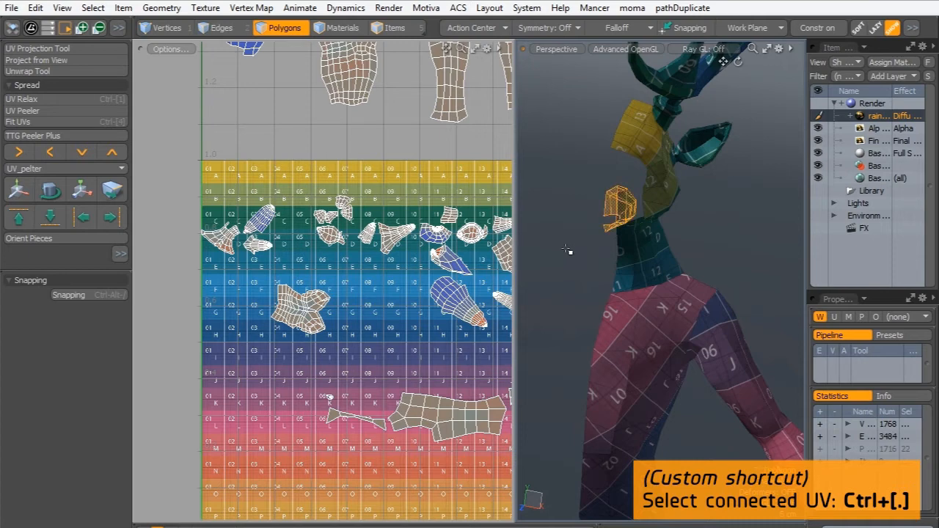
key(h)
- Select all connected polygons of the small box-shaped piece inside the ear on the 3D model
alt+drag(628, 261, 654, 277)
scroll(395, 174, down, 5)
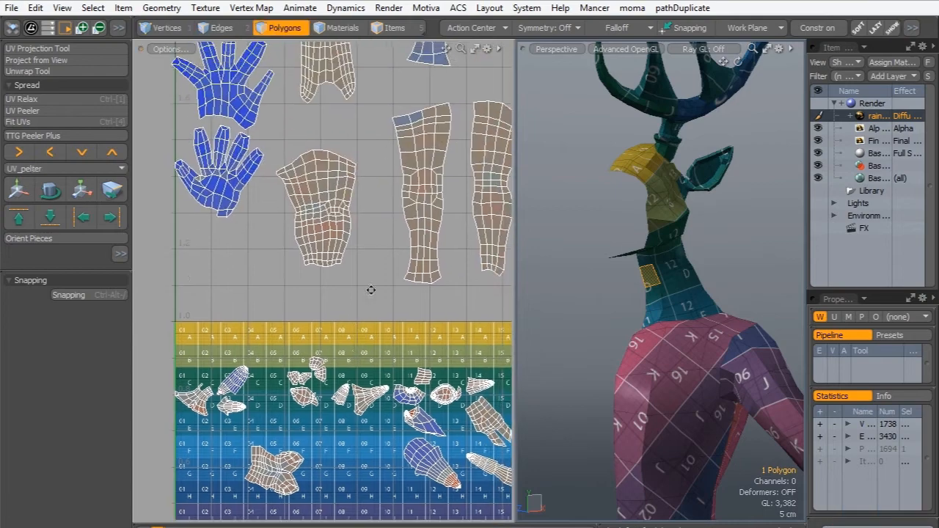
alt+shift+drag(353, 114, 356, 129)
alt+drag(511, 208, 474, 205)
alt+shift+drag(637, 297, 637, 258)
alt+shift+drag(624, 180, 570, 315)
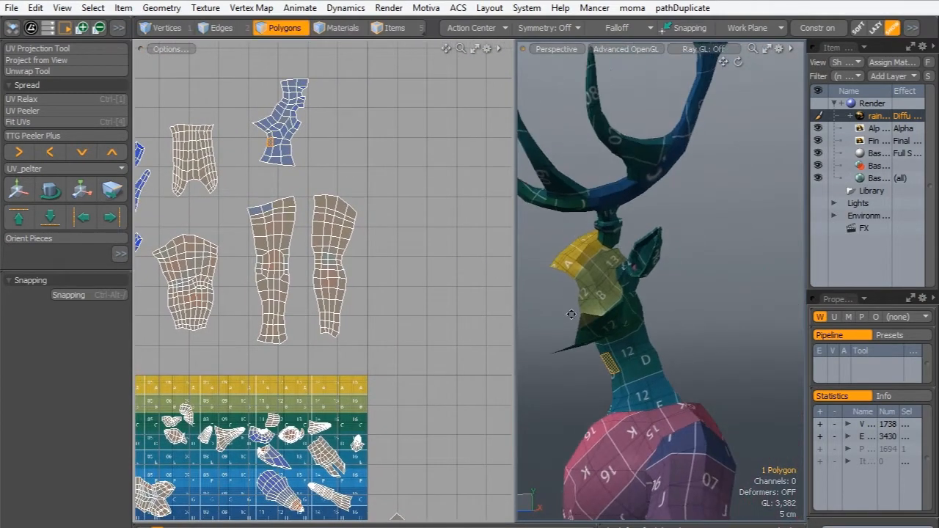
ctrl+alt+drag(687, 216, 673, 315)
ctrl+alt+drag(749, 297, 778, 298)
alt+shift+drag(689, 426, 697, 337)
mouse_move(679, 341)
alt+shift+mouse_down()
mouse_move(664, 311)
mouse_move(698, 323)
mouse_move(693, 349)
alt+shift+mouse_up()
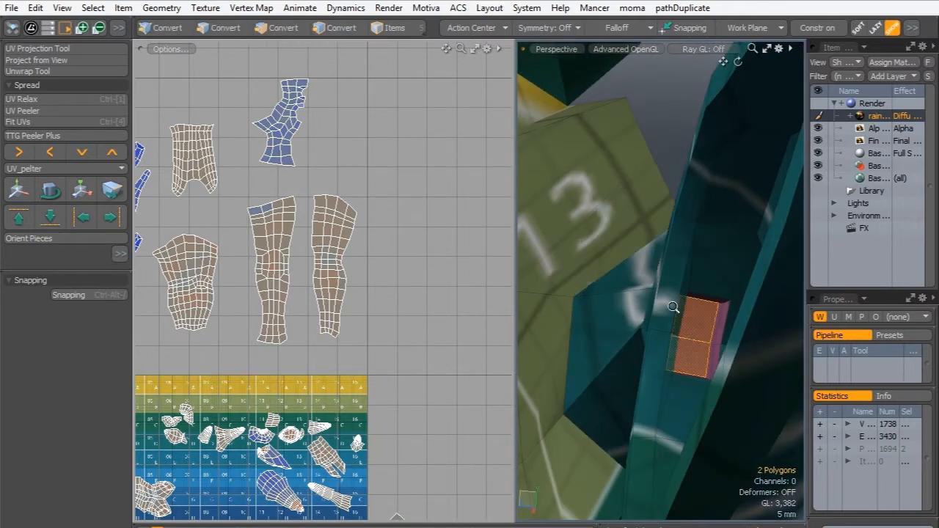
key(l)
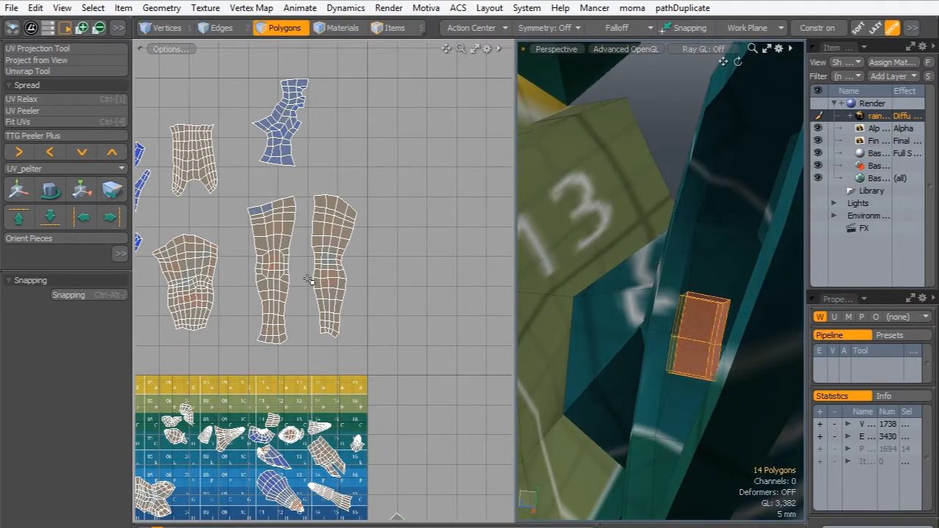
- Locate the small box-shaped ear piece's island near cell 06 K and relax it with UV Relax
ctrl+alt+drag(403, 200, 264, 257)
ctrl+alt+drag(423, 281, 484, 162)
alt+shift+drag(317, 179, 305, 228)
ctrl+alt+drag(235, 454, 417, 245)
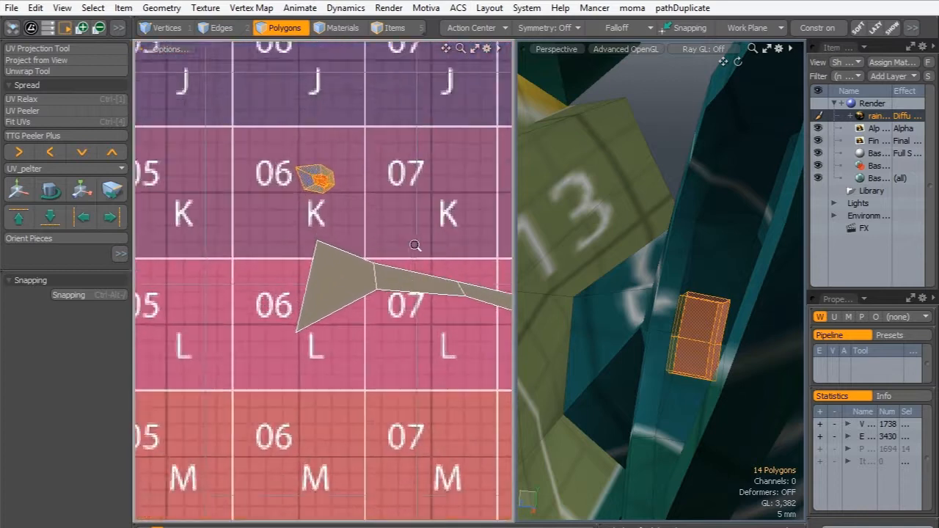
alt+shift+drag(325, 185, 423, 177)
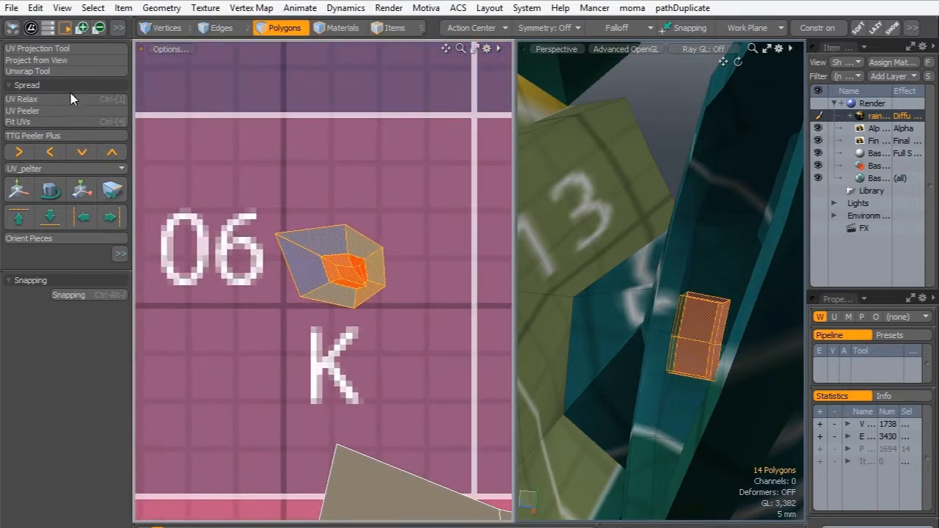
click(22, 99)
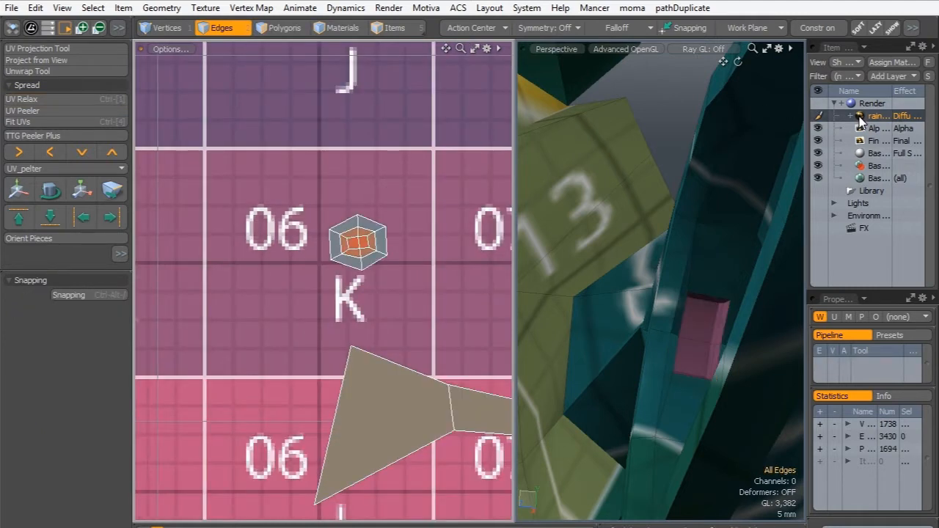
- Look over the remaining islands in the UV square to identify the pieces belonging to the ear
ctrl+alt+drag(366, 160, 268, 211)
ctrl+alt+drag(411, 176, 323, 166)
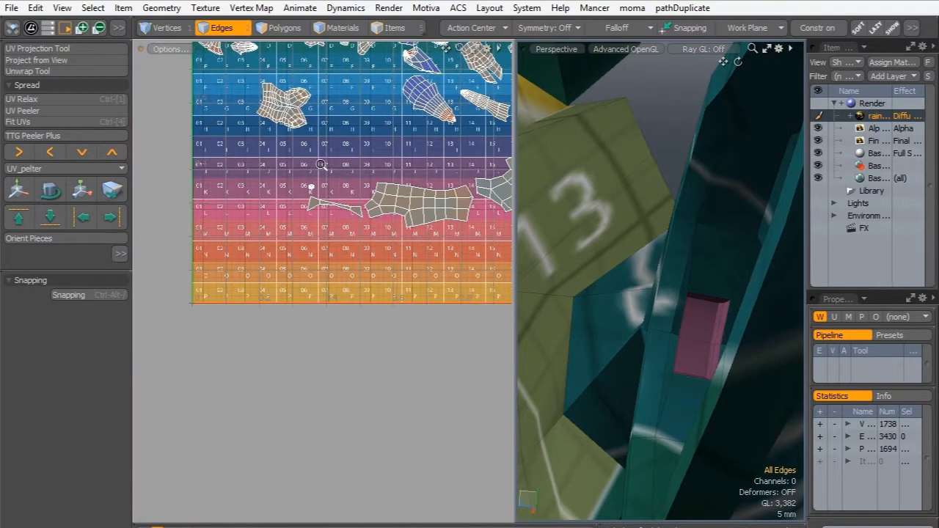
alt+drag(360, 106, 406, 302)
ctrl+alt+drag(332, 226, 425, 279)
alt+drag(327, 265, 335, 299)
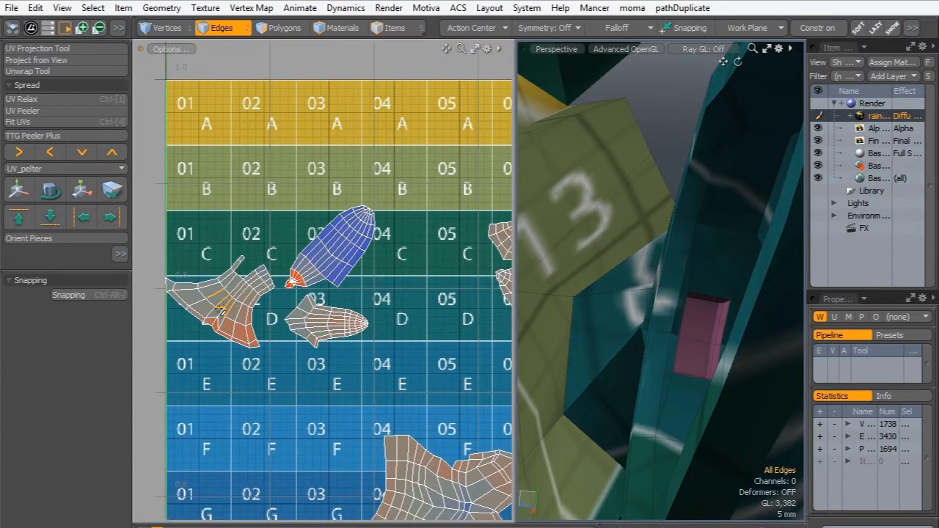
key(3)
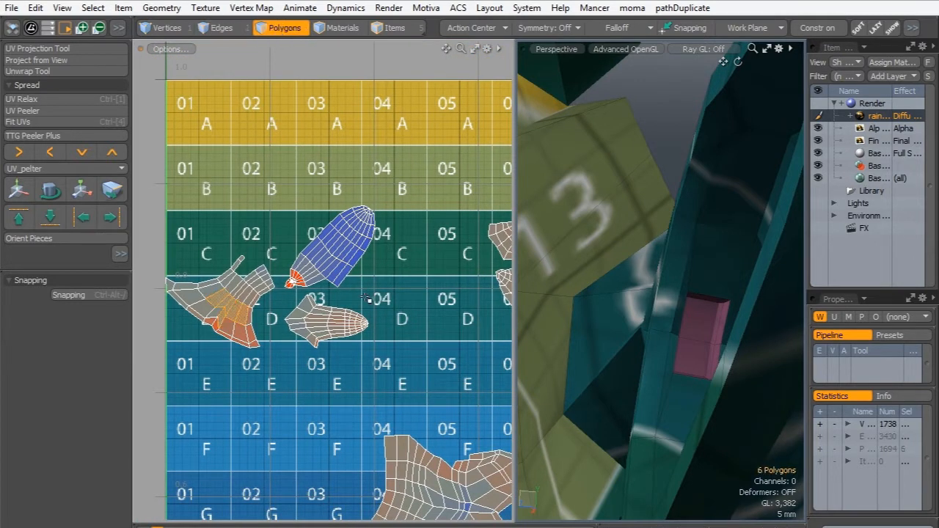
click(316, 254)
ctrl+alt+drag(425, 235, 295, 259)
alt+drag(465, 314, 255, 289)
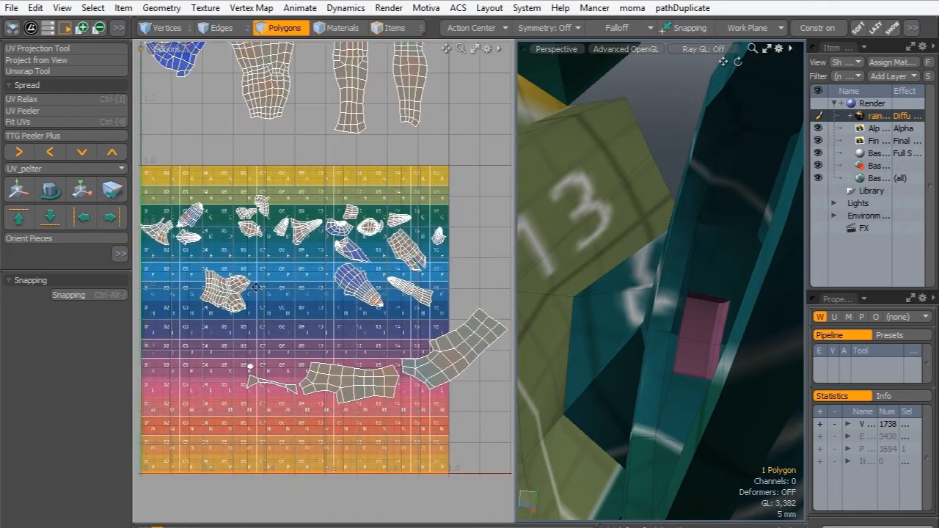
ctrl+alt+drag(368, 280, 228, 285)
alt+drag(293, 249, 307, 357)
ctrl+alt+drag(334, 323, 303, 286)
ctrl+alt+drag(304, 286, 340, 299)
alt+drag(305, 245, 328, 324)
alt+drag(342, 202, 342, 160)
alt+drag(298, 359, 296, 330)
alt+drag(254, 410, 305, 314)
ctrl+alt+drag(338, 292, 381, 280)
- Select both ear islands with the small box-shaped piece and move them upward by U -0.174 and V 0.368
ctrl+alt+drag(629, 256, 591, 262)
alt+drag(646, 293, 675, 317)
shift+click(688, 273)
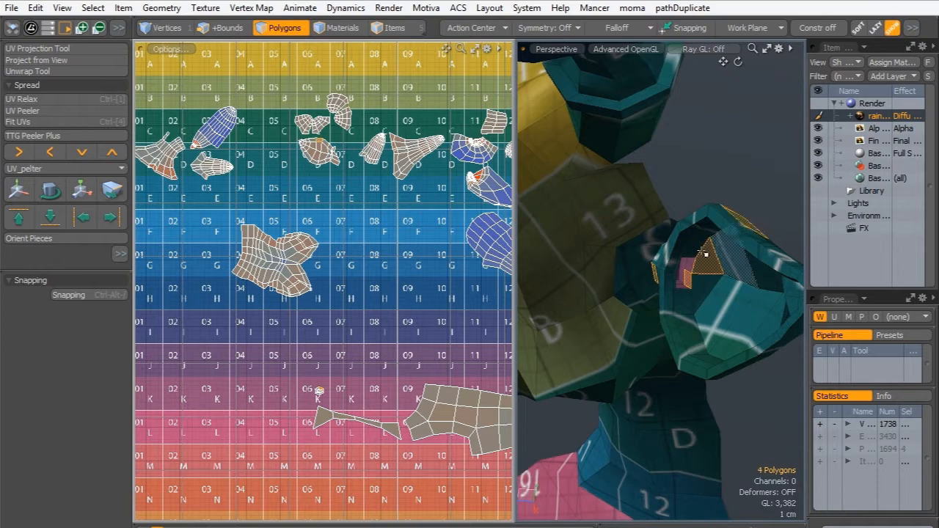
shift+double_click(695, 250)
key(w)
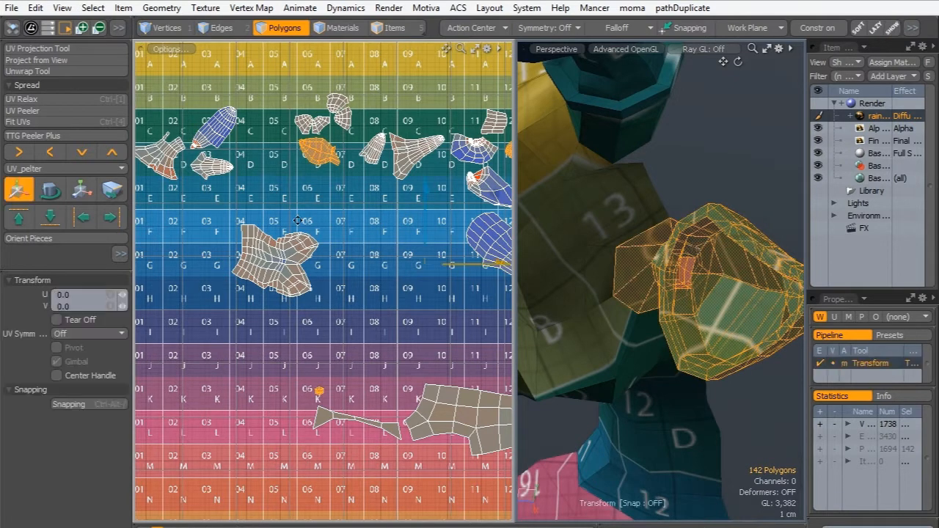
alt+drag(307, 185, 245, 327)
drag(407, 315, 276, 280)
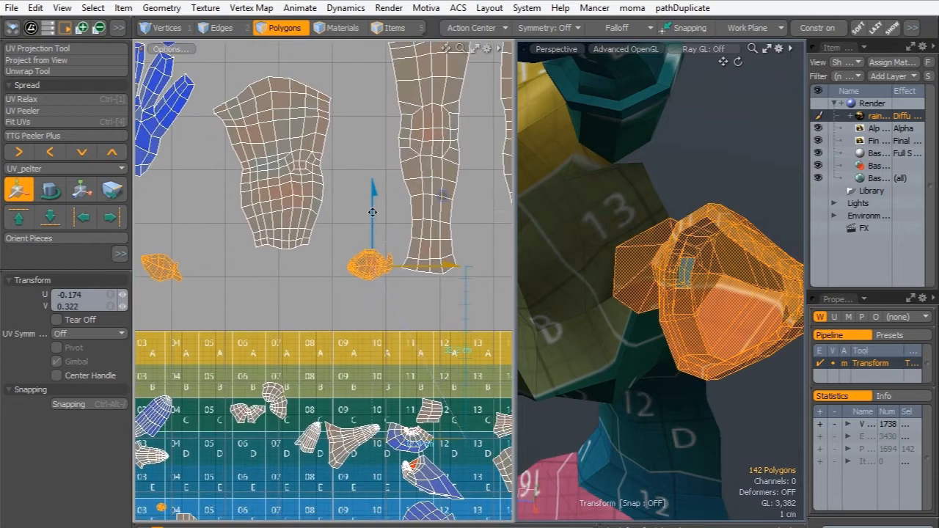
drag(373, 208, 373, 184)
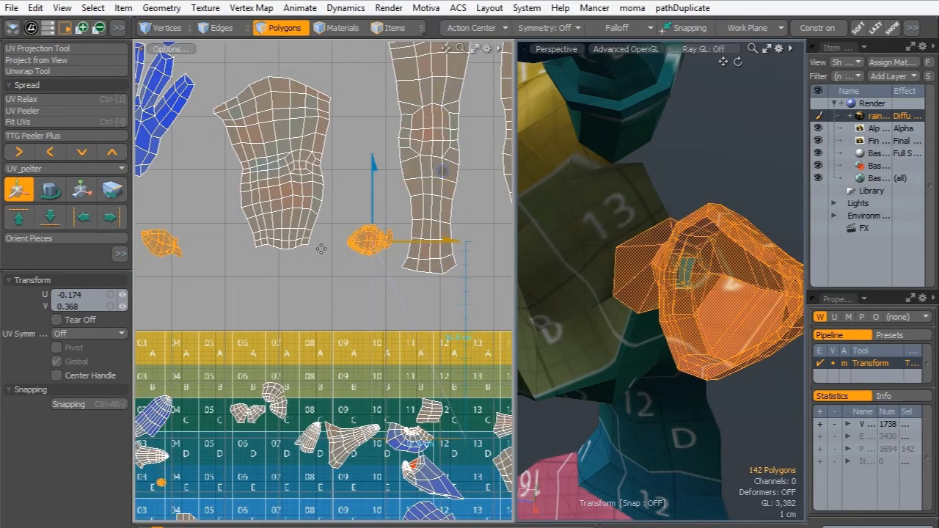
- Move the small box-shaped island up next to the first ear island above the UV square
double_click(160, 484)
drag(209, 385, 209, 179)
key(space)
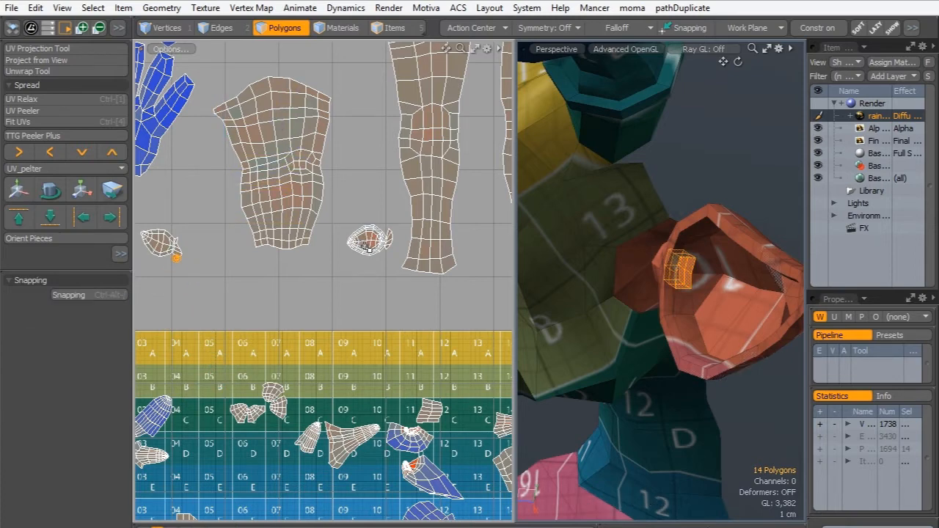
- Move the 90-polygon ear island directly above the other ear island and deselect it
double_click(366, 250)
key(w)
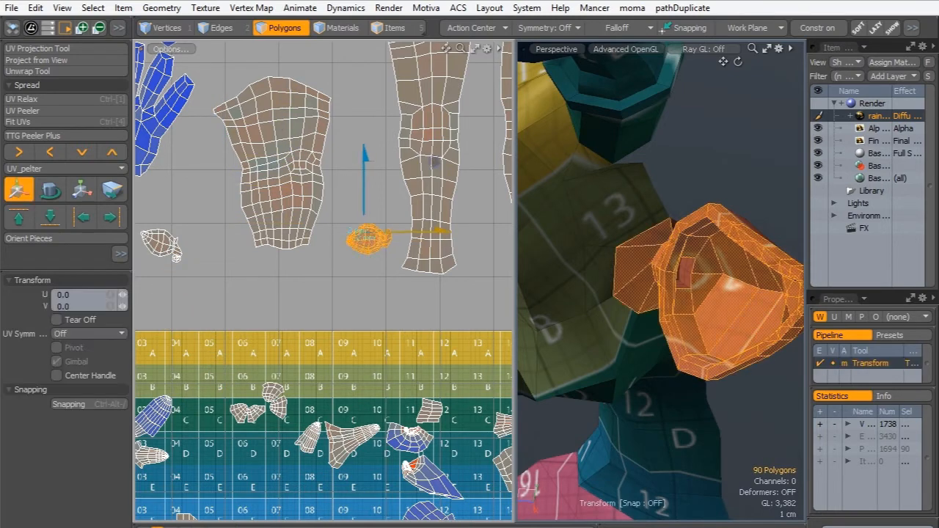
drag(363, 248, 165, 216)
key(space)
click(256, 305)
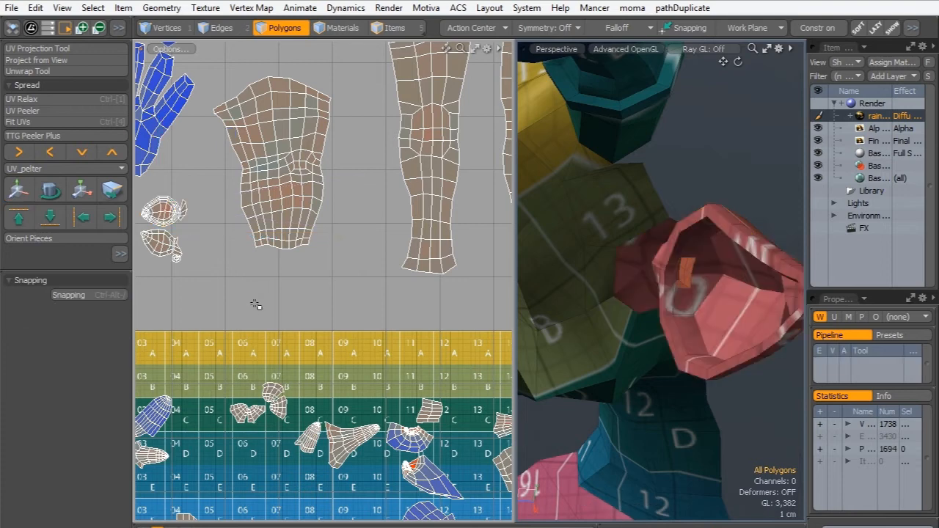
- Select the two leg islands and the short forked island beside them and move them up above the face-and-neck island
ctrl+alt+drag(306, 253, 230, 253)
alt+shift+drag(230, 264, 213, 317)
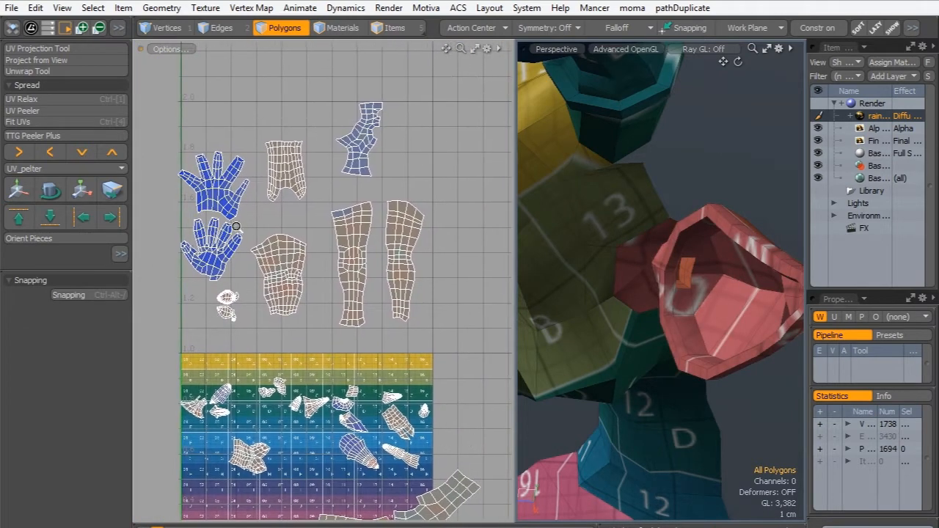
alt+shift+drag(245, 229, 239, 330)
alt+shift+drag(285, 289, 290, 207)
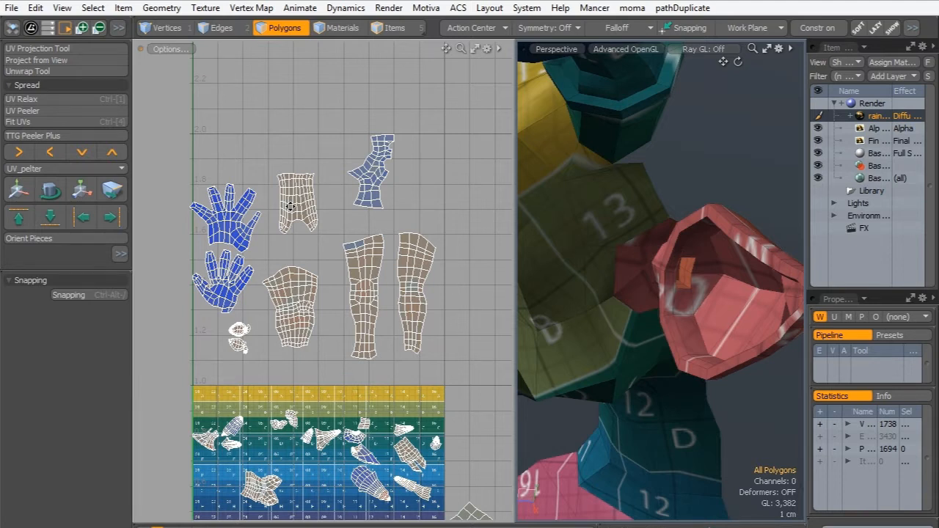
alt+shift+drag(290, 207, 351, 326)
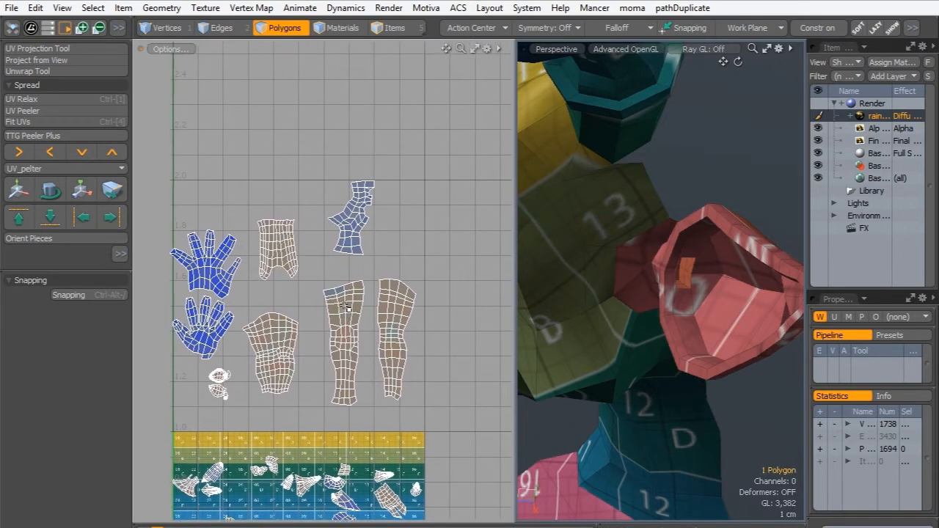
double_click(385, 312)
shift+double_click(285, 243)
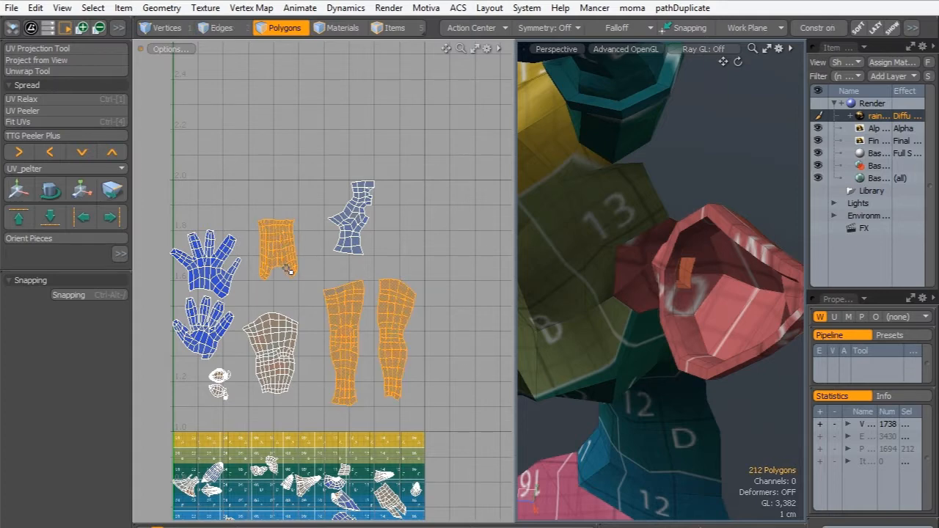
key(y)
drag(407, 242, 409, 8)
alt+shift+drag(339, 135, 323, 239)
key(space)
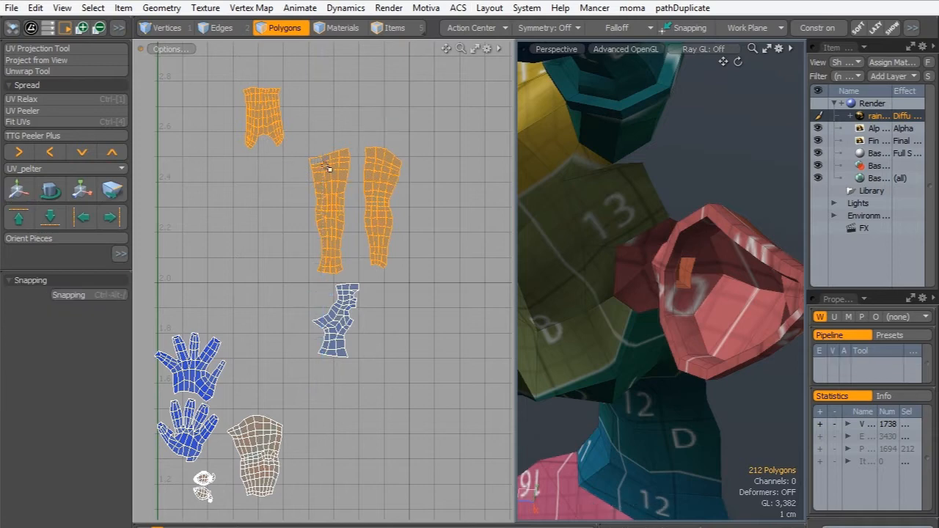
- Select both hand islands and move them across to the other side of the broad tapered island, below the face-and-neck island
alt+shift+drag(313, 107, 320, 168)
alt+shift+drag(280, 350, 262, 205)
double_click(200, 230)
shift+double_click(197, 303)
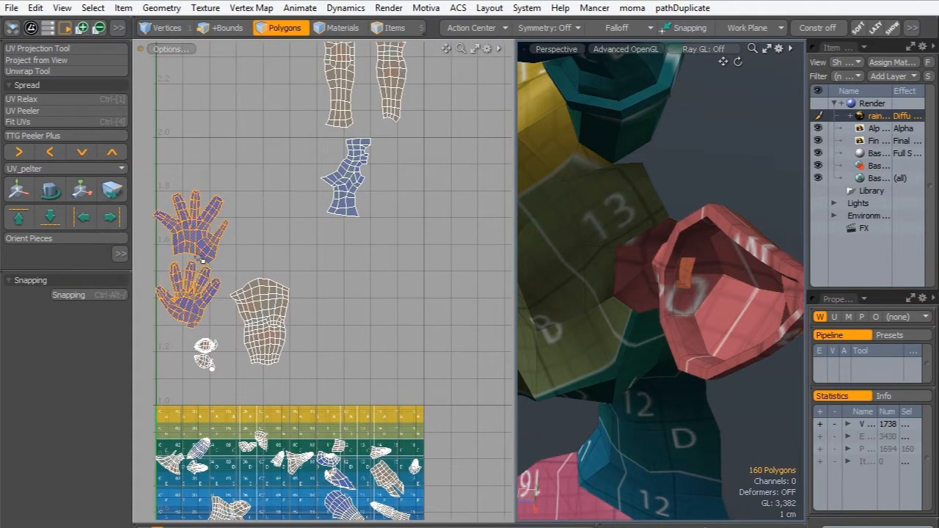
key(w)
drag(262, 242, 450, 305)
key(space)
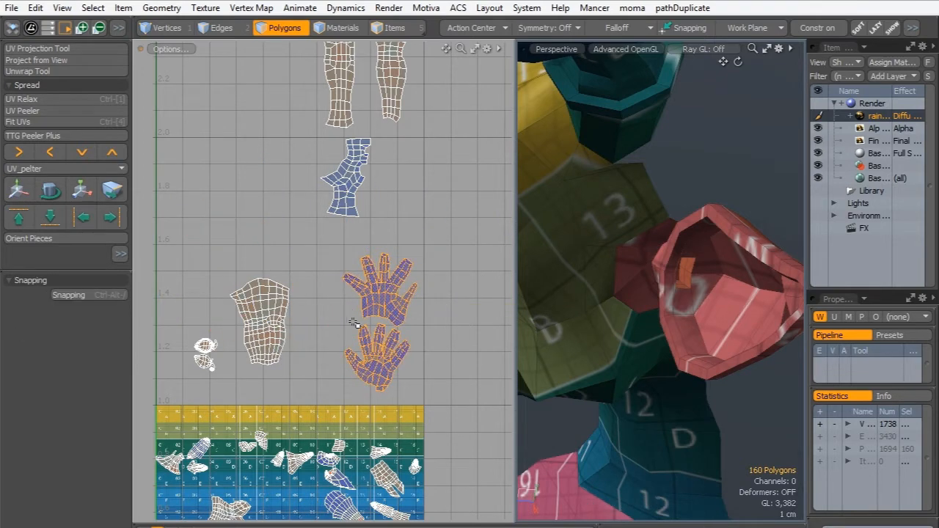
- Select the two wide islands and the narrow strip low in the UV square, and move them outside by U 0.725 and V 1.145
alt+drag(329, 394, 284, 125)
scroll(281, 242, down, 4)
alt+drag(260, 312, 280, 353)
double_click(287, 337)
shift+double_click(337, 326)
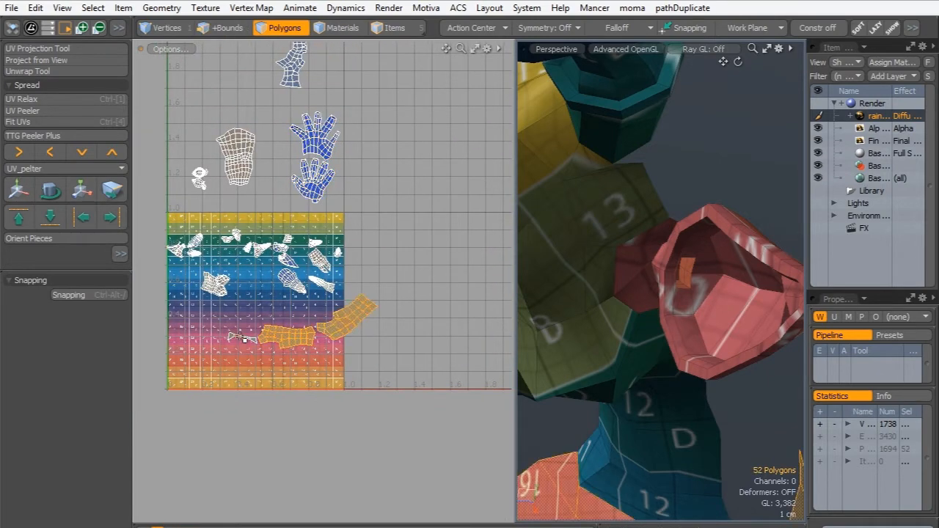
key(w)
drag(371, 283, 497, 111)
scroll(395, 191, down, 3)
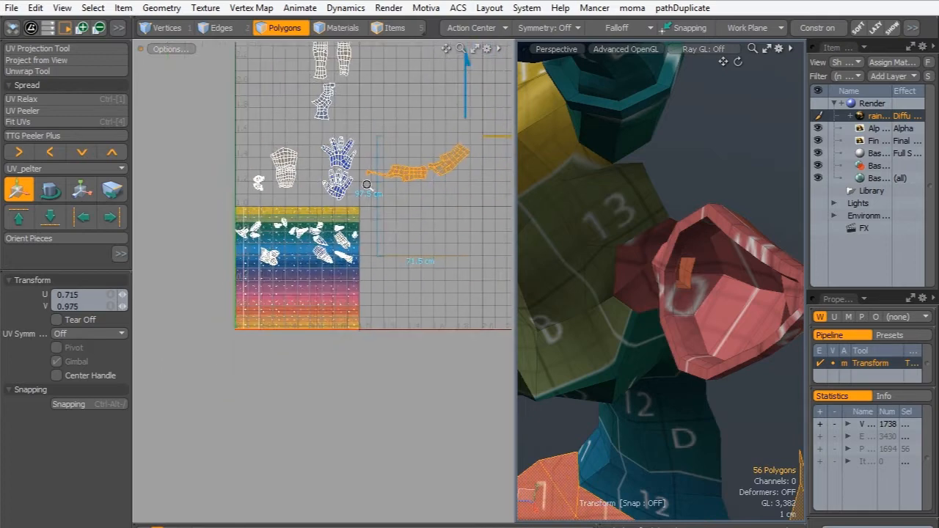
alt+drag(367, 185, 318, 309)
drag(415, 260, 417, 239)
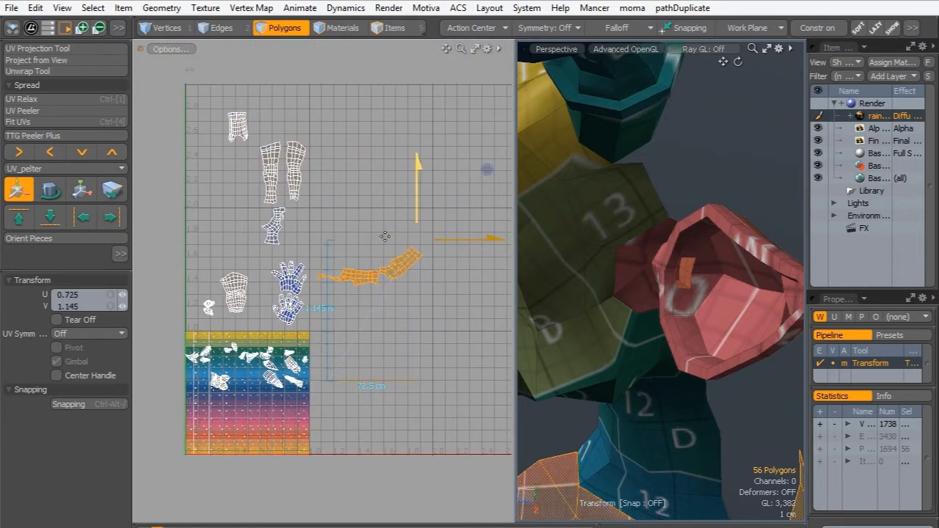
key(q)
click(361, 273)
- Select the large star-shaped island in rows F to G and move it out above the UV square
scroll(248, 320, up, 3)
alt+drag(248, 321, 279, 324)
scroll(279, 324, up, 4)
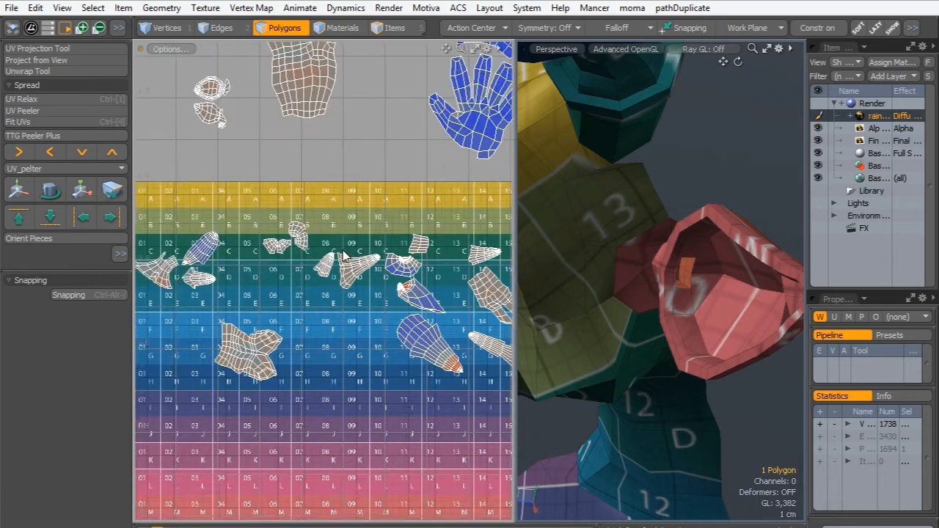
double_click(238, 342)
scroll(282, 239, down, 4)
alt+drag(275, 207, 257, 367)
key(w)
drag(328, 386, 306, 64)
key(q)
- Select the forked island in rows D to E and move it out above the UV square, beside the star-shaped island
scroll(297, 459, up, 6)
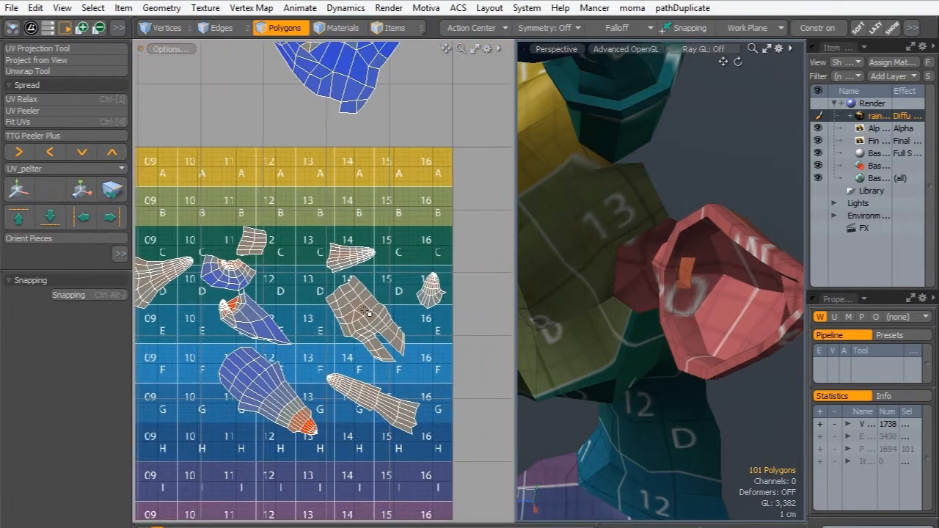
click(367, 314)
scroll(340, 360, down, 4)
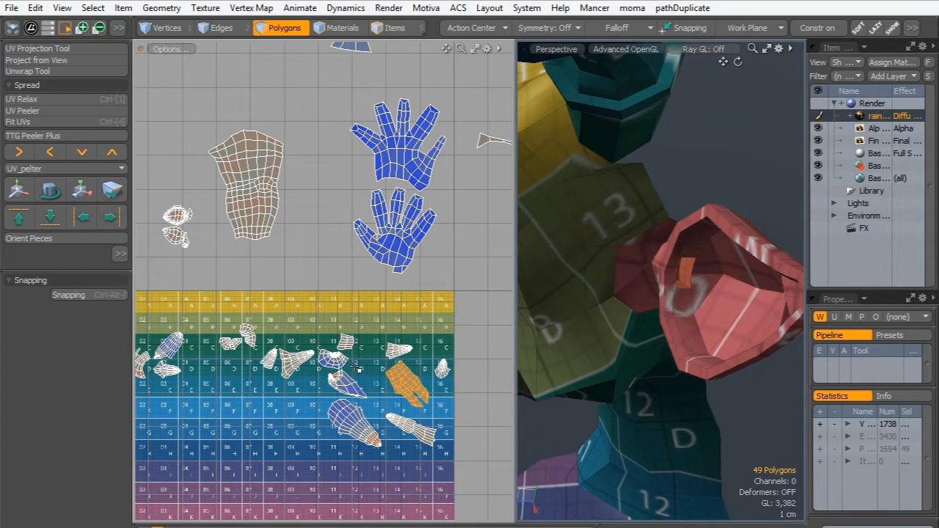
key(w)
drag(473, 319, 287, 258)
drag(277, 342, 262, 139)
key(space)
- Select the small islands in rows B to C and move them by U -0.0978 and V 1.3384, just above the star-shaped and forked islands
alt+drag(294, 402, 300, 123)
scroll(348, 204, up, 4)
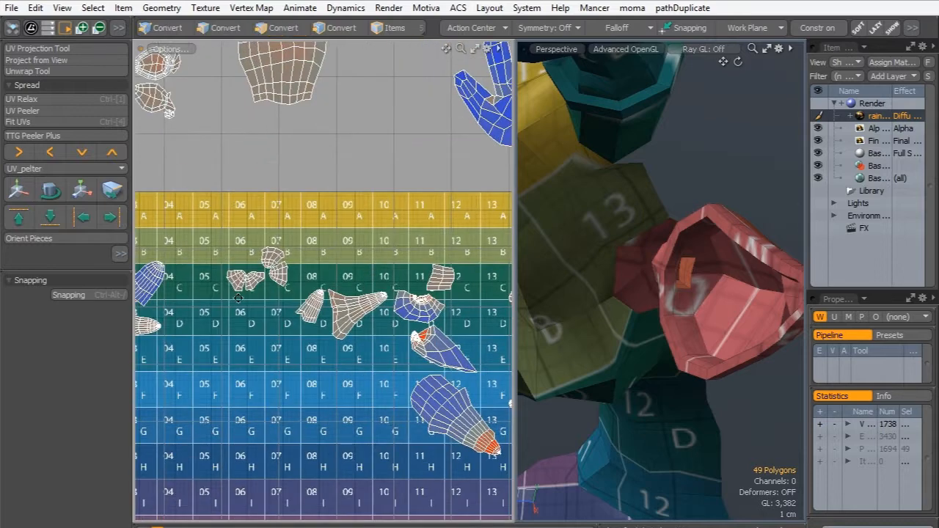
alt+drag(238, 295, 255, 281)
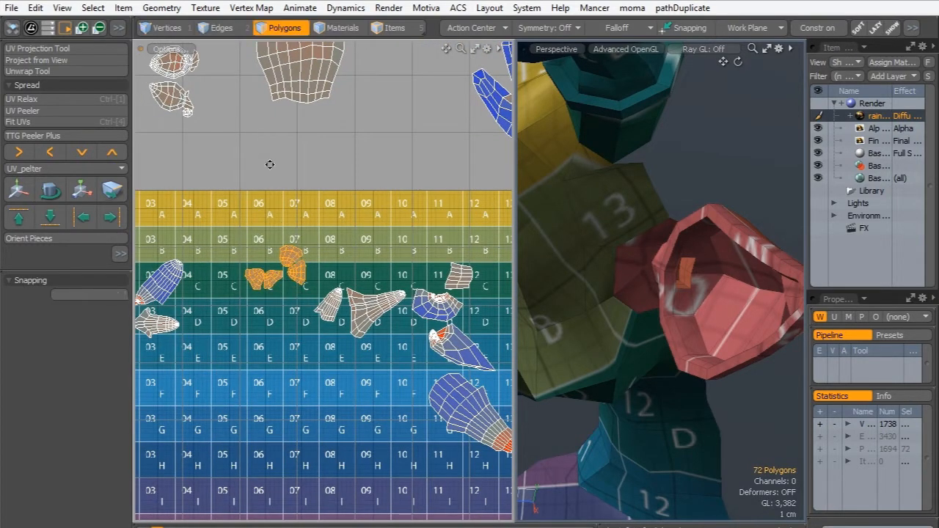
middle_drag(270, 165, 313, 390)
key(w)
alt+drag(301, 287, 295, 341)
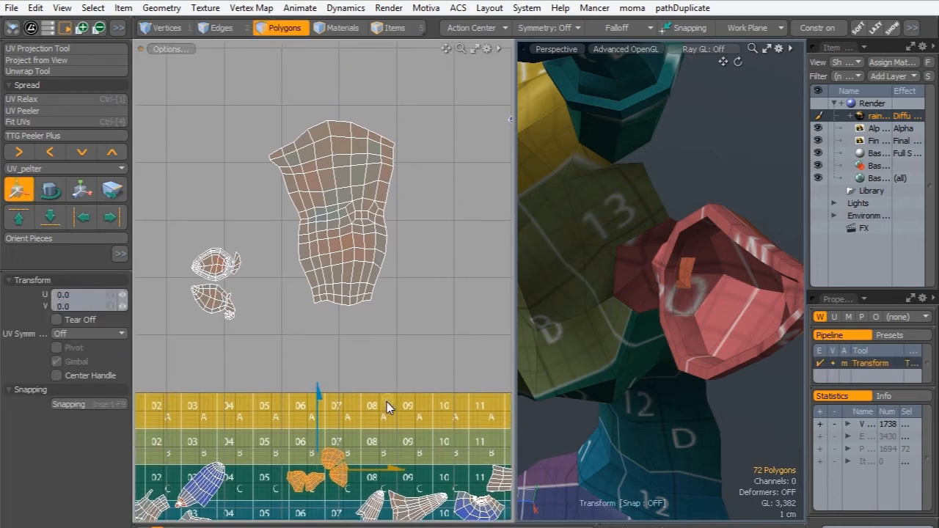
drag(388, 403, 341, 75)
alt+drag(286, 62, 291, 342)
drag(345, 357, 297, 161)
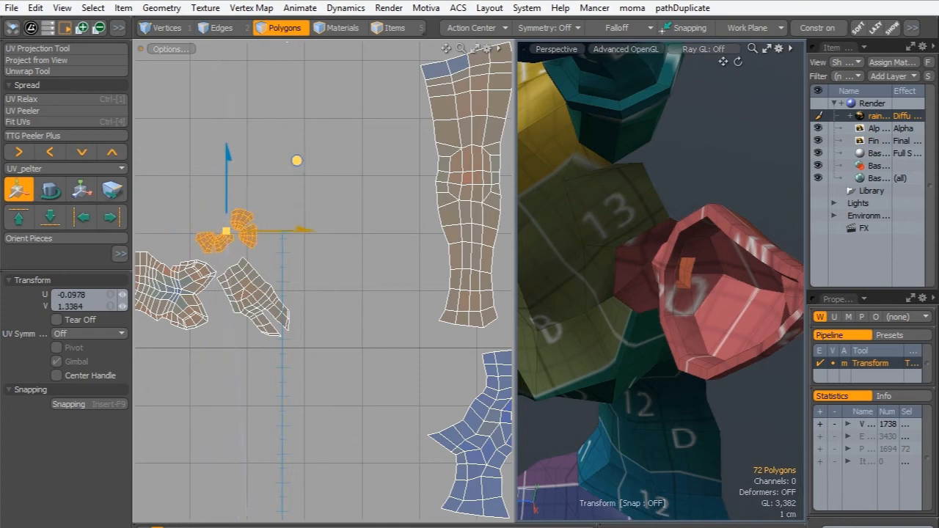
key(q)
click(346, 166)
- Select all the antler islands still inside the UV square, move them down by V -1.0, and clear the selection
ctrl+alt+drag(368, 138, 158, 212)
alt+drag(319, 327, 232, 266)
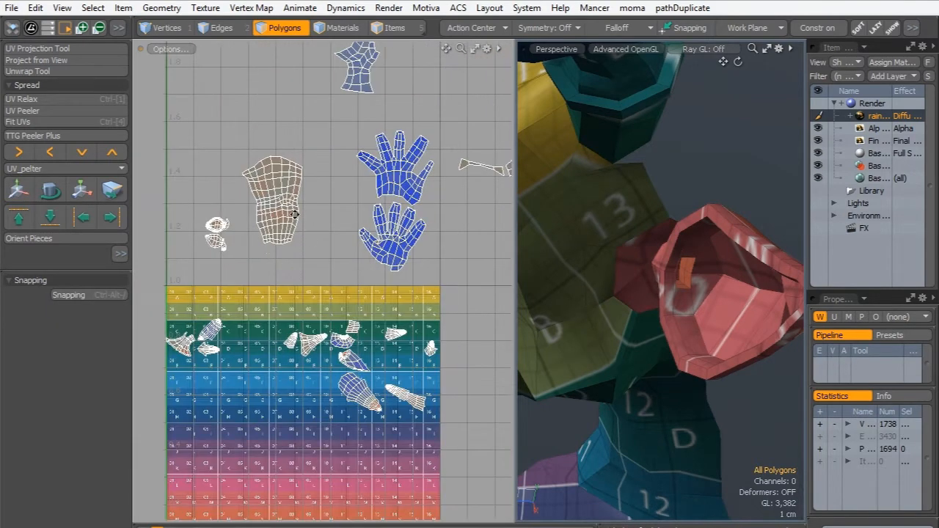
scroll(324, 220, up, 5)
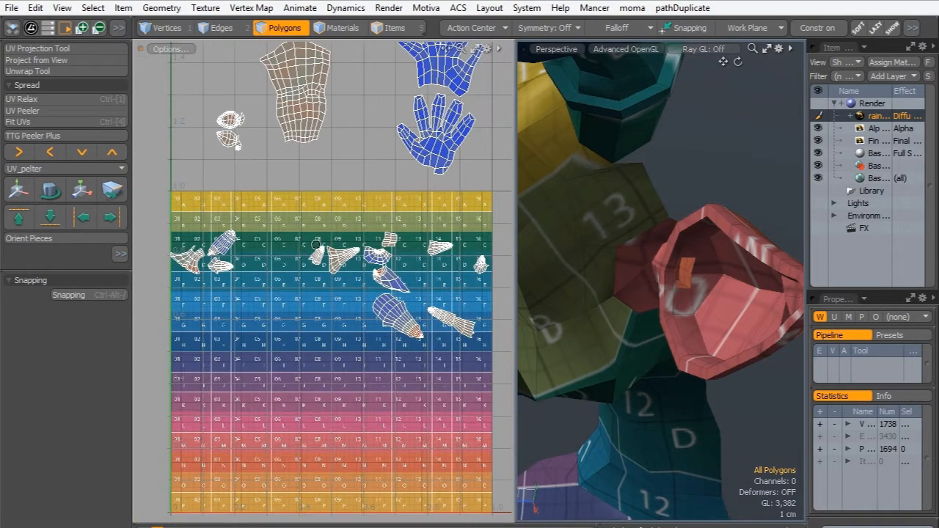
scroll(293, 271, down, 2)
drag(156, 233, 494, 429)
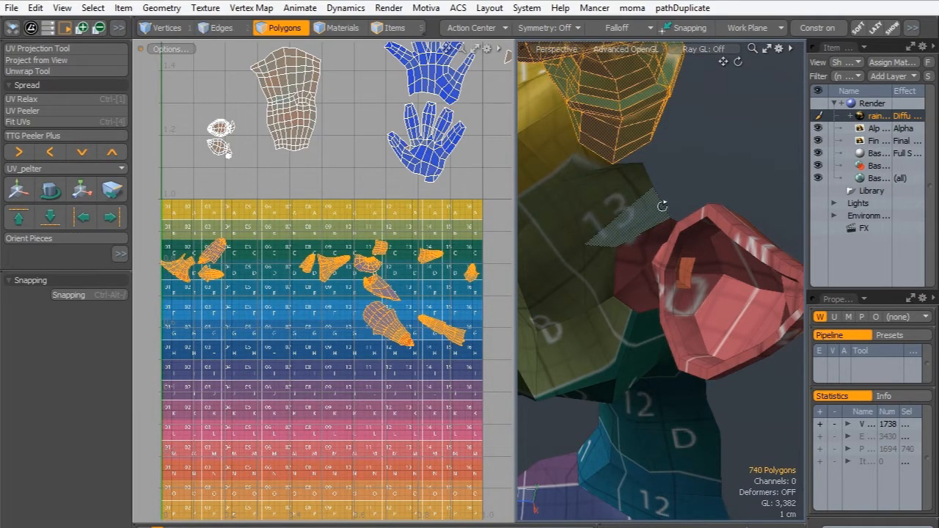
alt+drag(661, 205, 675, 352)
mouse_move(251, 276)
alt+mouse_down()
mouse_move(280, 266)
mouse_move(276, 357)
mouse_move(340, 335)
mouse_move(269, 277)
mouse_move(291, 232)
mouse_move(307, 284)
mouse_move(300, 275)
mouse_move(299, 408)
alt+mouse_up()
key(w)
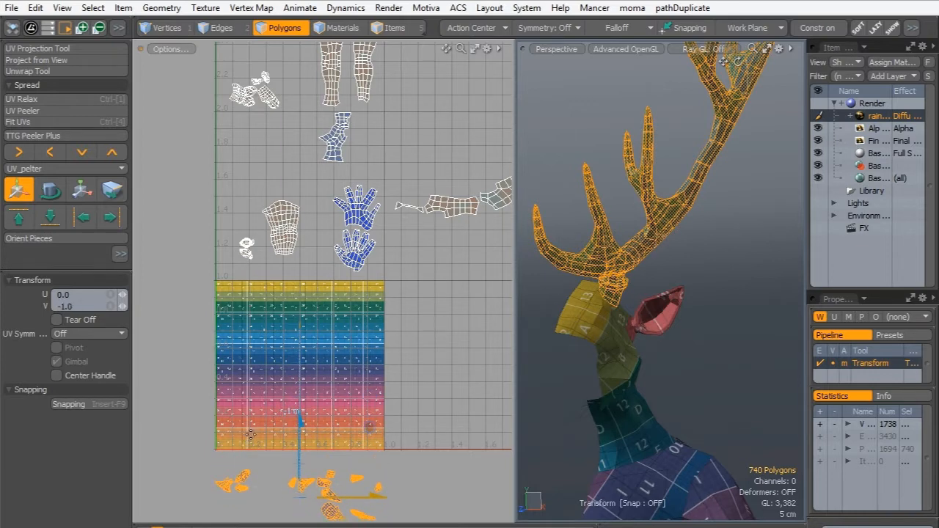
key(q)
click(195, 321)
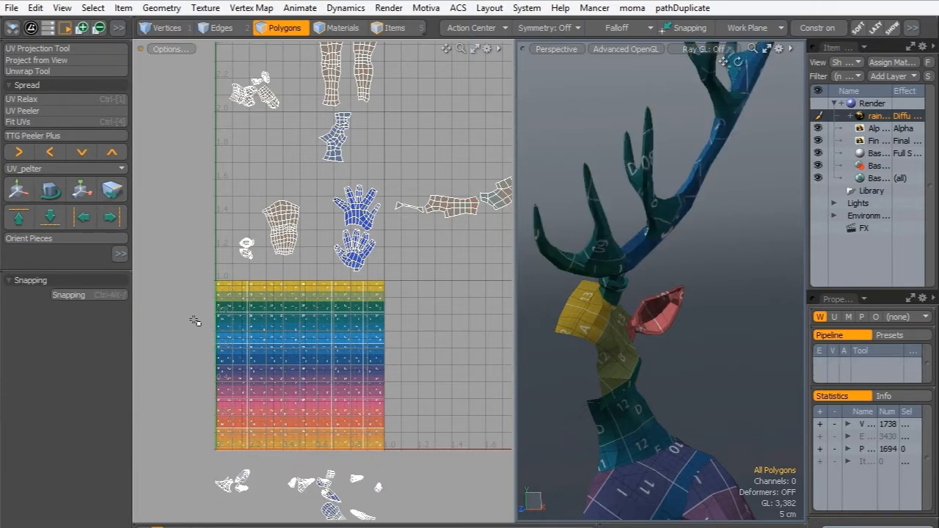
- Select the two ear islands and move them by U 0.0095 and V 1.121, above the star-shaped island
alt+shift+drag(327, 176, 326, 154)
scroll(335, 204, up, 1)
alt+shift+drag(303, 204, 312, 180)
scroll(316, 155, down, 1)
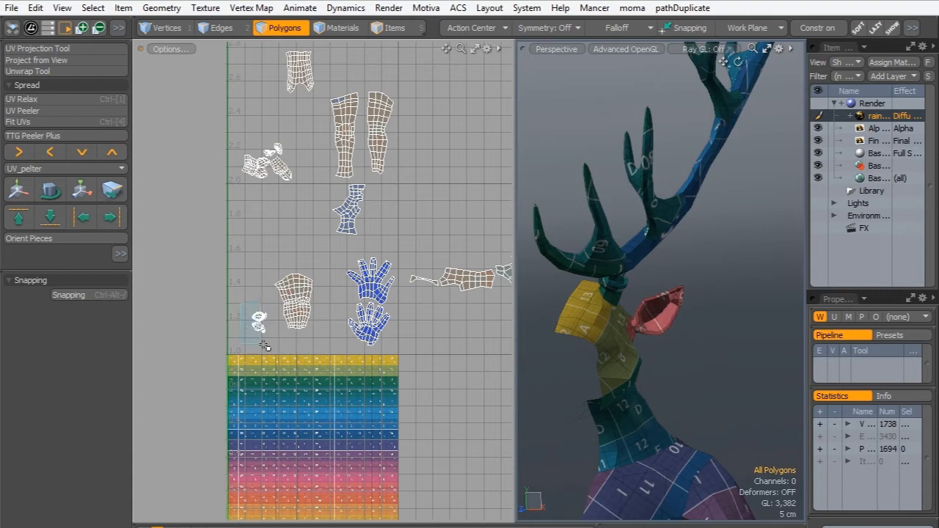
drag(265, 346, 266, 346)
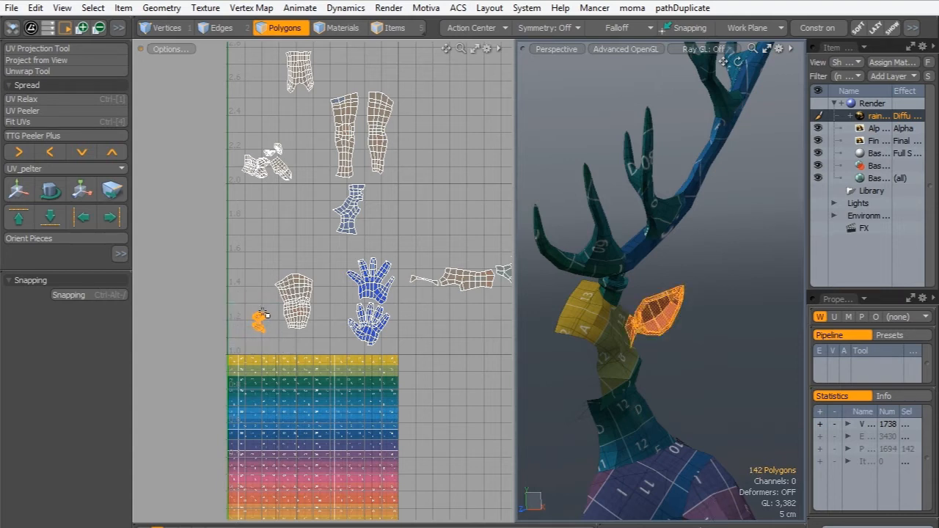
key(w)
drag(262, 316, 334, 63)
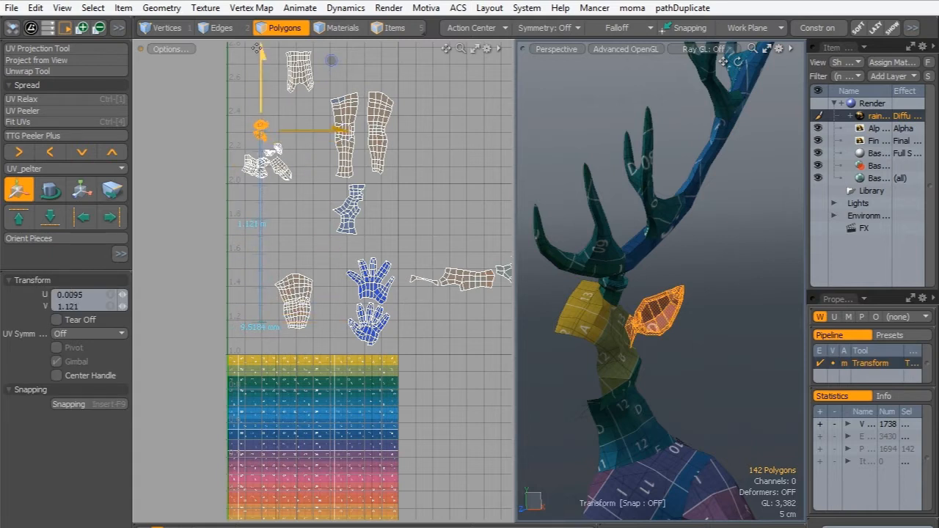
key(q)
- Select the whole group of leg, ear, star-shaped and forked islands above V 2.0 and pack it with Orient on, Auto direction and gaps of 5
alt+drag(261, 80, 262, 119)
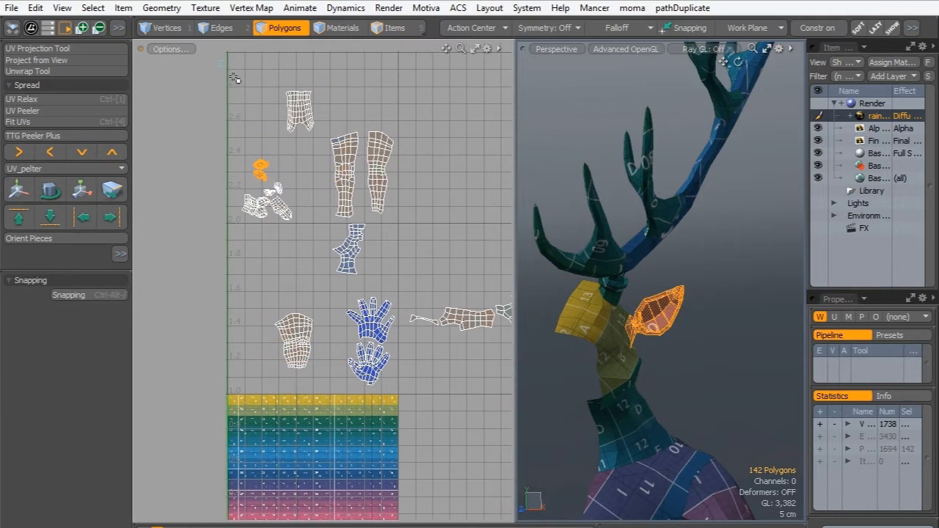
right_drag(396, 223, 397, 223)
alt+drag(301, 230, 305, 180)
ctrl+alt+drag(305, 180, 293, 213)
alt+drag(415, 284, 421, 289)
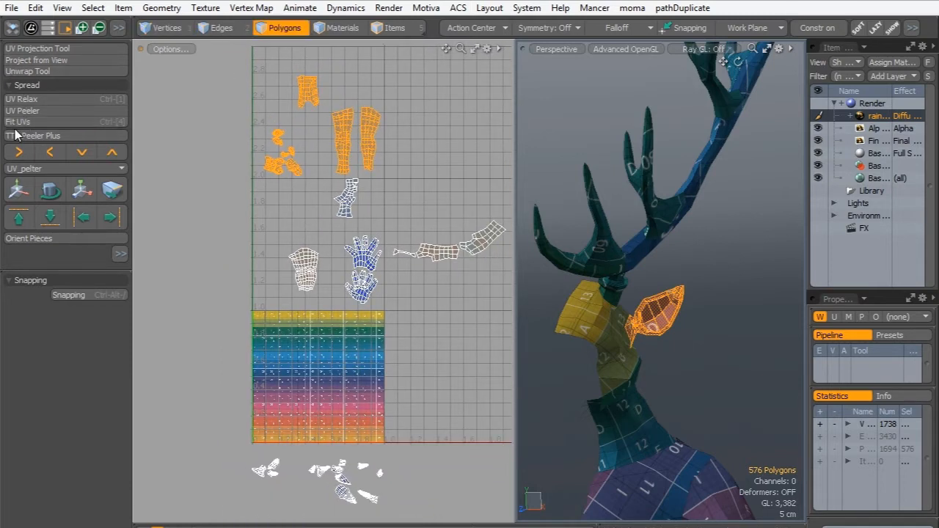
drag(34, 270, 32, 357)
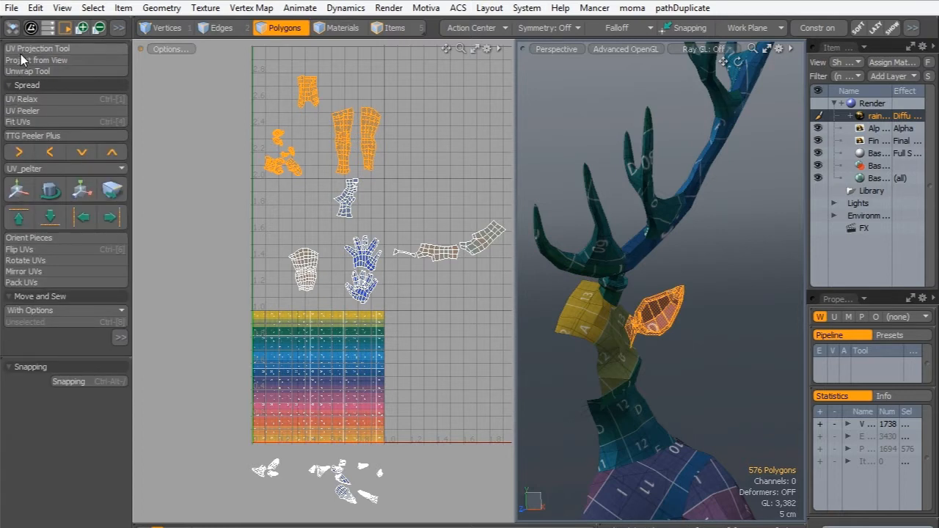
click(18, 283)
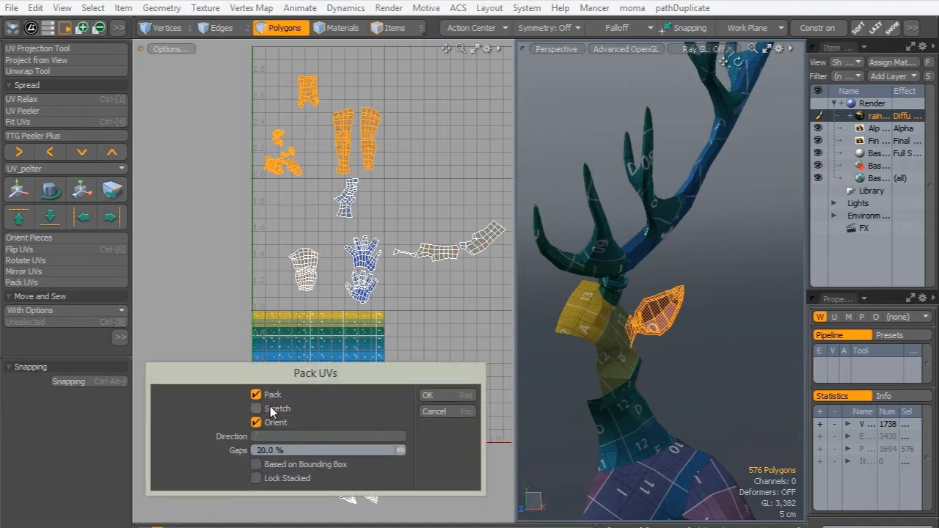
drag(294, 369, 462, 380)
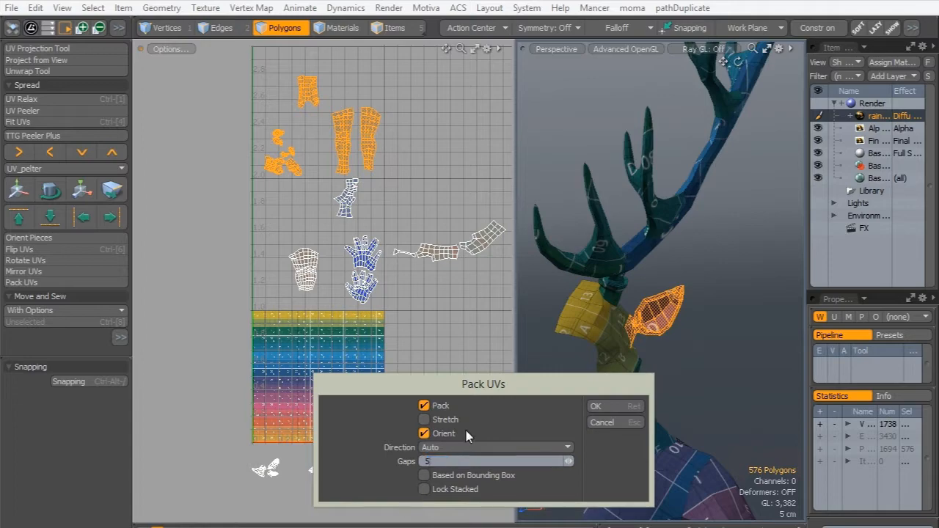
click(597, 407)
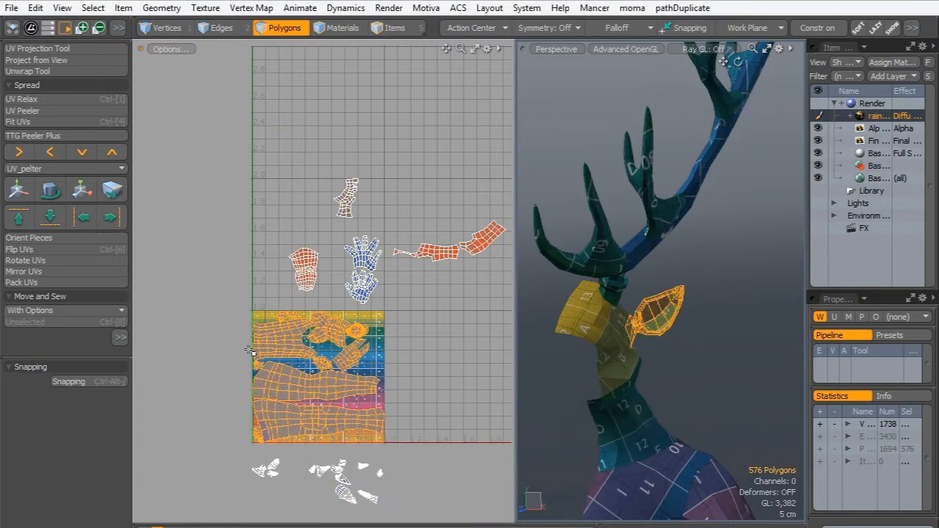
- Examine the packed islands' spacing and the empty areas between them inside the UV square
scroll(300, 363, up, 10)
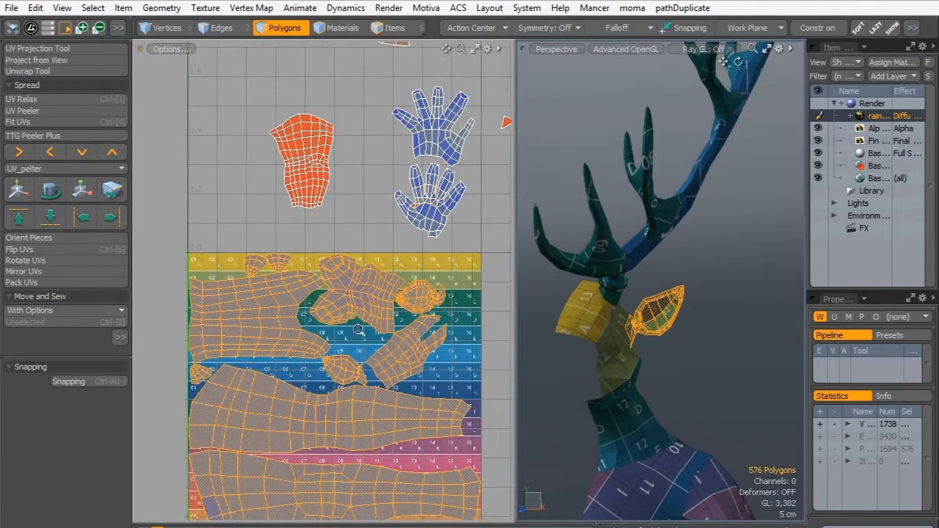
scroll(340, 290, down, 3)
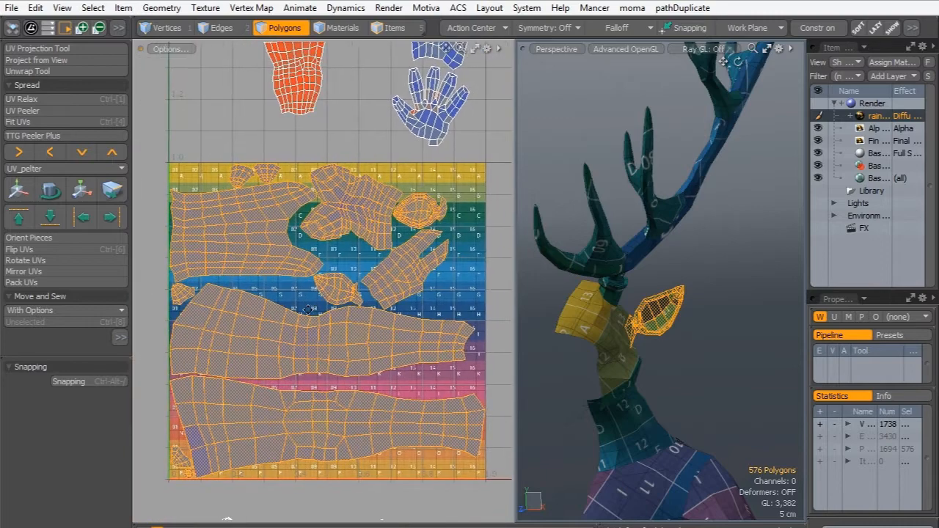
key(1)
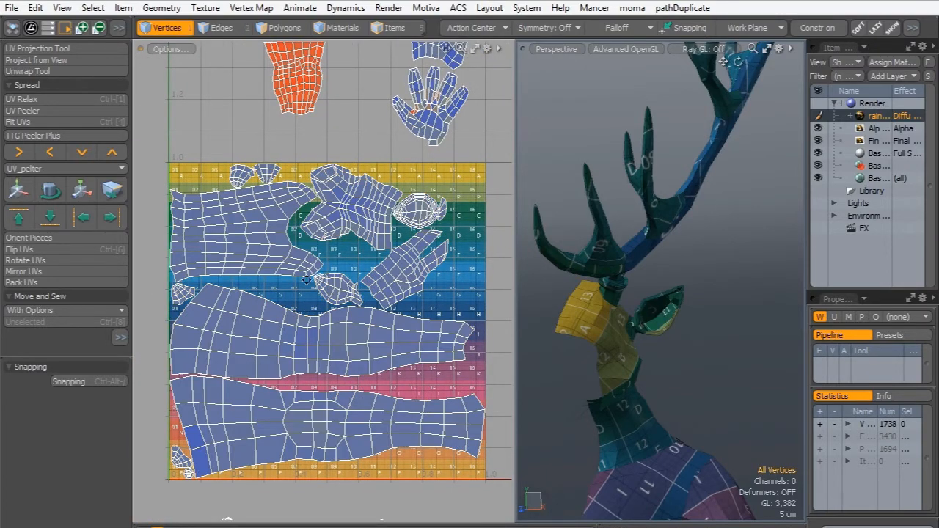
scroll(307, 279, up, 2)
alt+drag(389, 252, 336, 298)
scroll(337, 297, up, 2)
scroll(335, 264, down, 2)
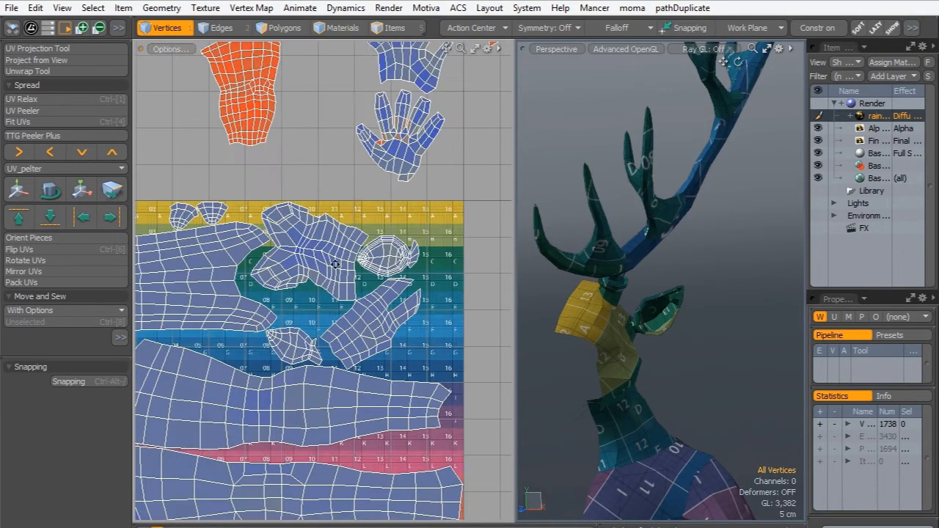
scroll(334, 264, down, 1)
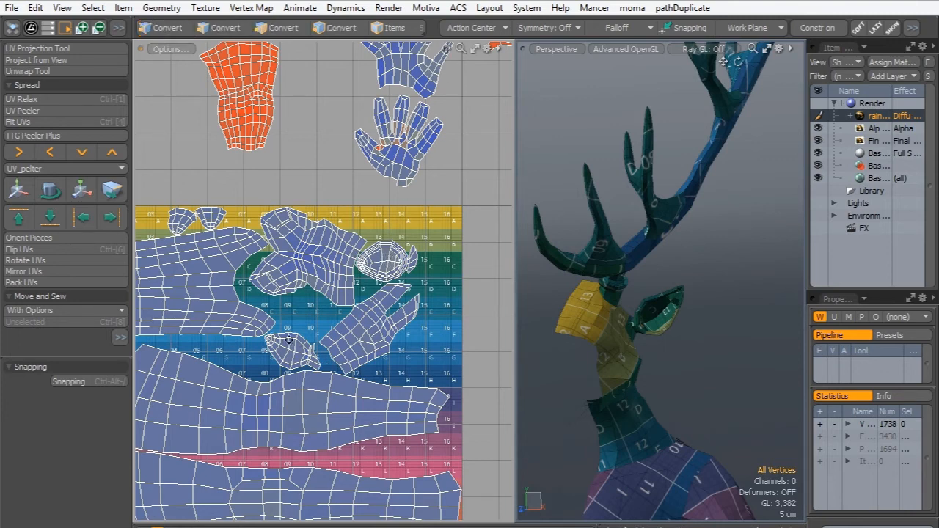
alt+drag(289, 339, 320, 318)
scroll(341, 293, down, 2)
scroll(336, 296, up, 1)
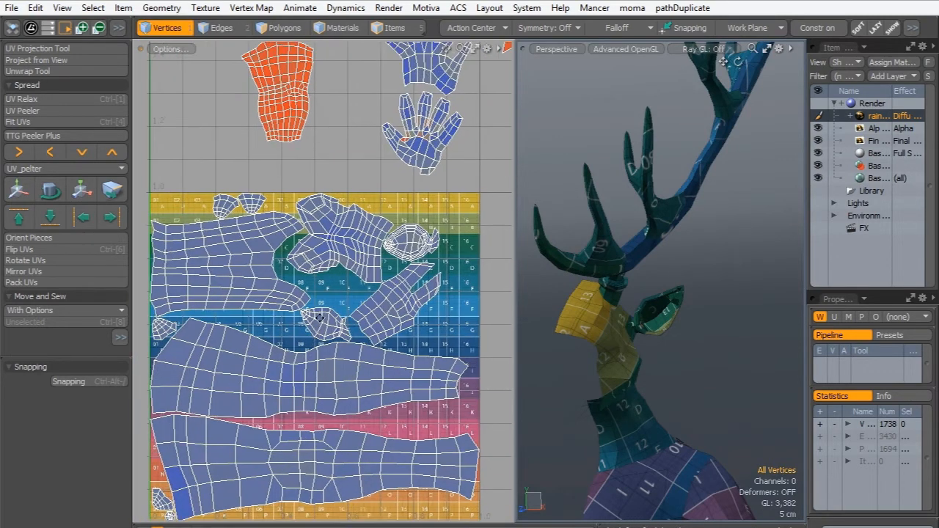
- Select the small forked island in rows D to G, move it by about U 0.118, and rotate it about 51.5° so its prongs point upward
click(273, 29)
double_click(419, 242)
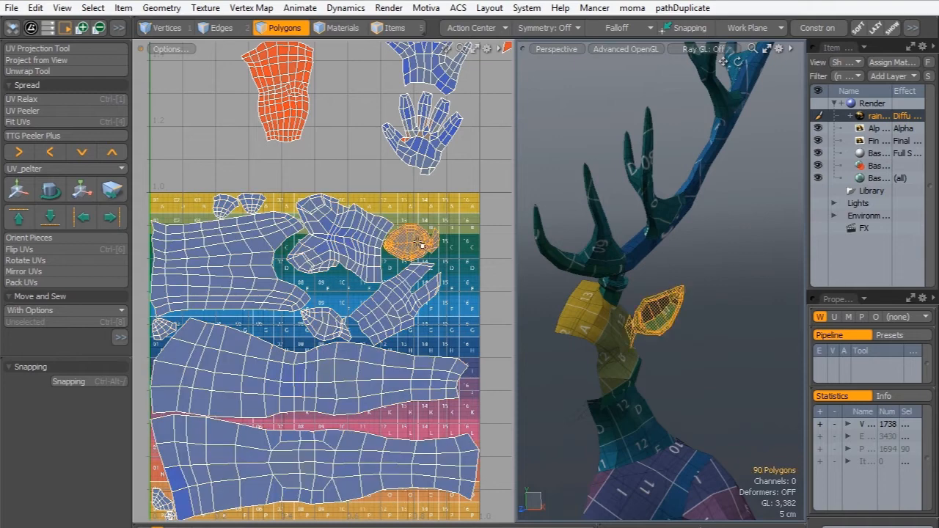
scroll(406, 243, up, 1)
double_click(392, 314)
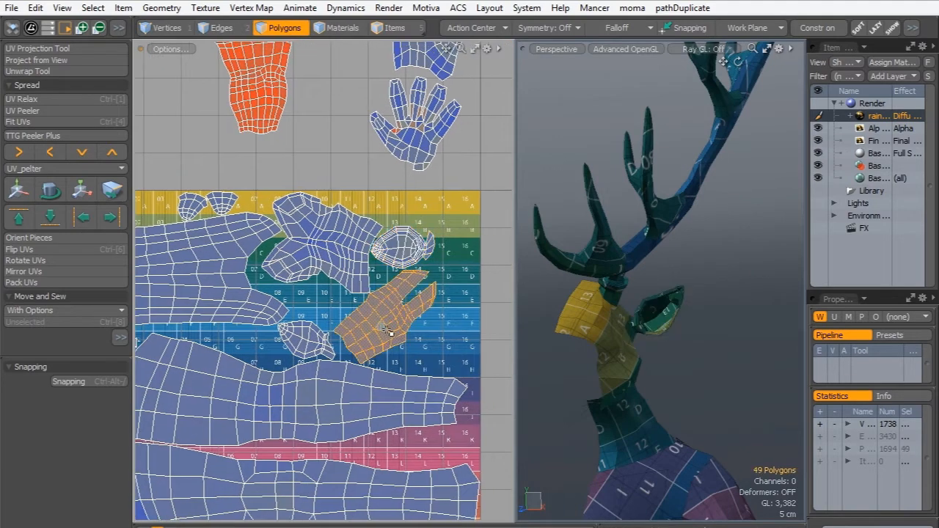
key(w)
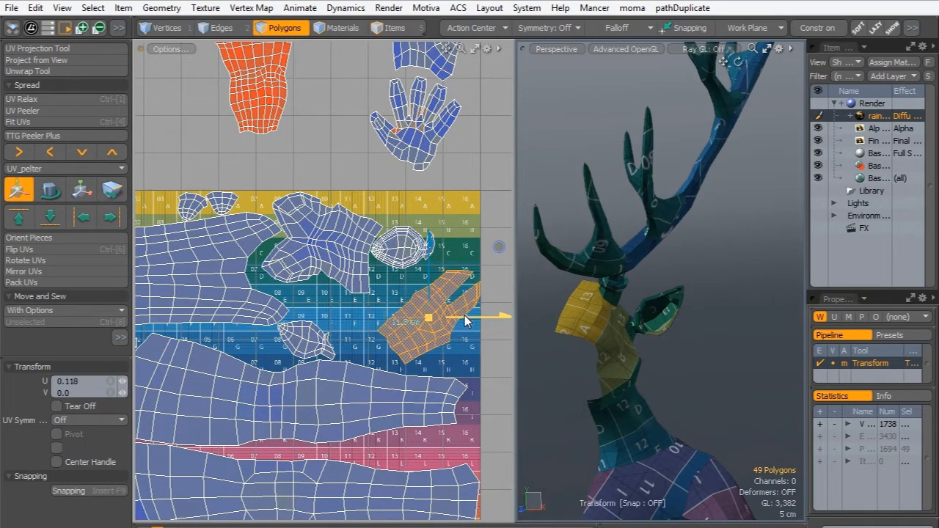
key(e)
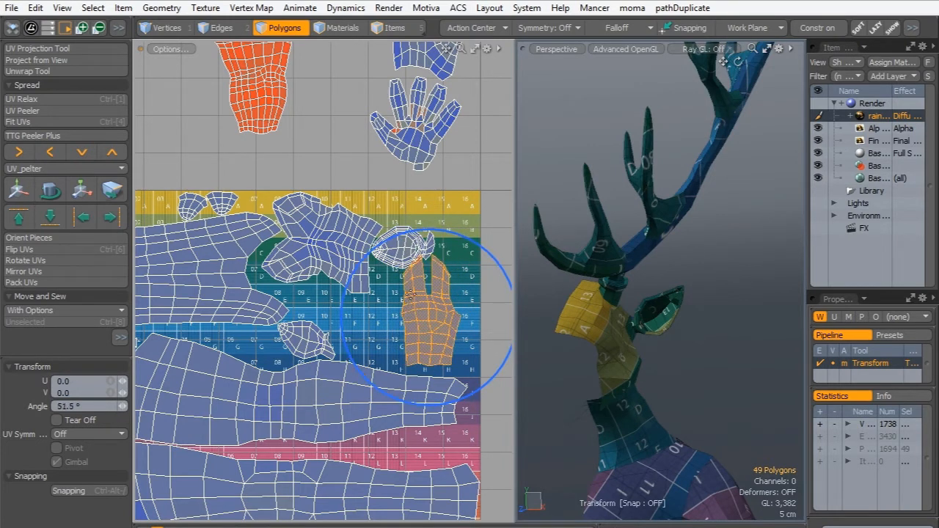
- Enlarge the forked island and move it up to fill rows A to F in columns 14 to 16
key(r)
drag(501, 239, 510, 193)
key(w)
key(space)
- Select the larger ear island and move it by U -0.0924 and V -0.2541 into row G beside the smaller ear island
double_click(393, 251)
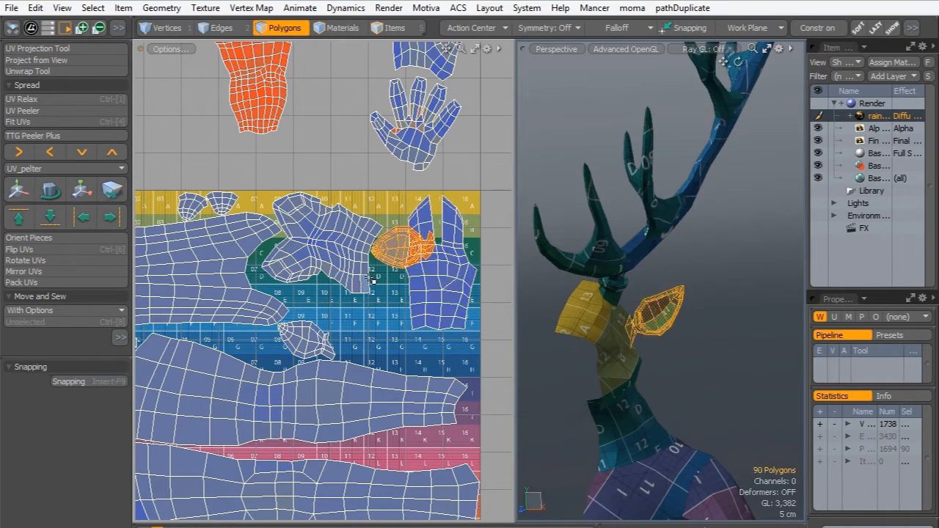
key(w)
drag(473, 177, 436, 265)
scroll(400, 313, up, 3)
alt+drag(400, 312, 413, 280)
scroll(398, 323, down, 4)
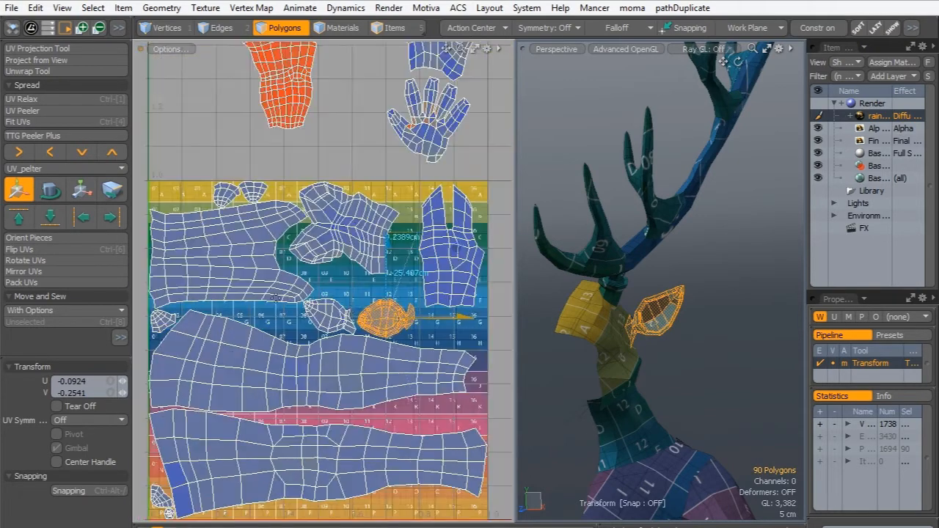
mouse_move(276, 298)
alt+mouse_down()
mouse_move(326, 266)
mouse_move(276, 281)
alt+mouse_up()
scroll(308, 303, up, 1)
alt+drag(381, 308, 323, 312)
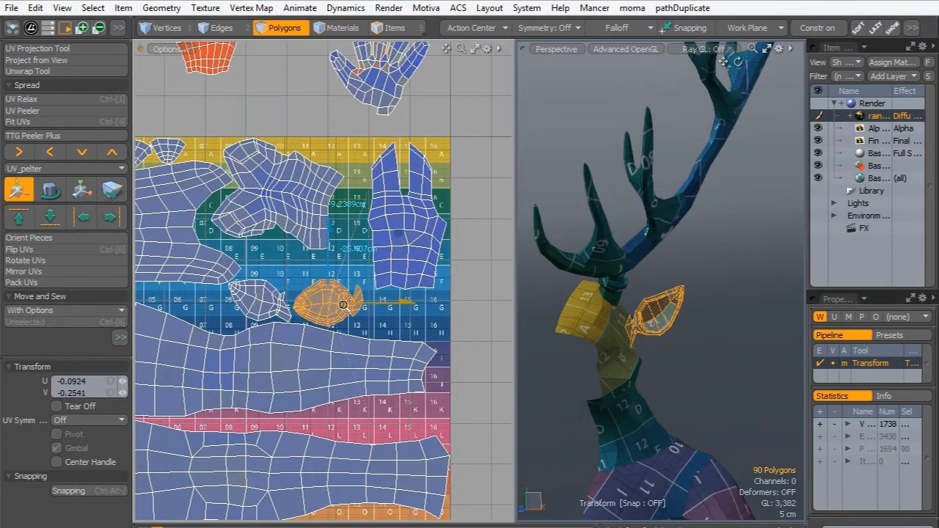
- Move the larger ear island into the gap between the two long leg islands in rows K to L, at offset U 0.0536 and V -0.5381
drag(400, 233, 458, 349)
scroll(383, 420, up, 3)
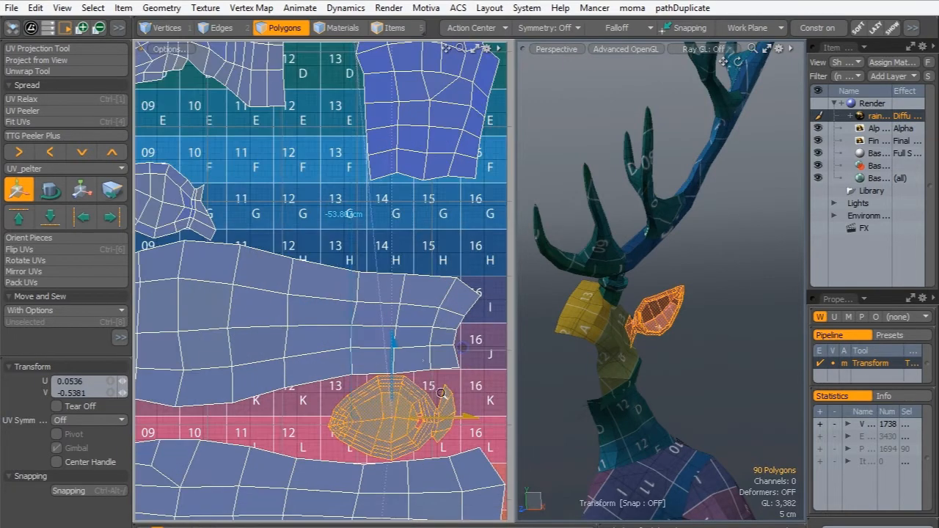
alt+drag(417, 395, 420, 374)
scroll(419, 375, up, 1)
alt+drag(583, 358, 613, 348)
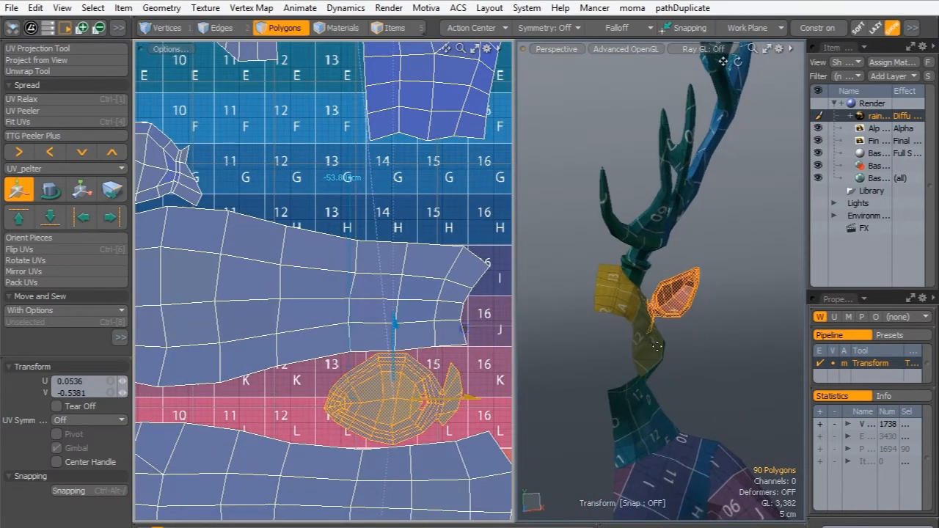
- Scale the larger ear island between the two leg islands to 127.5 % in U and 86 % in V
key(ctrl+space)
click(713, 373)
scroll(665, 301, up, 4)
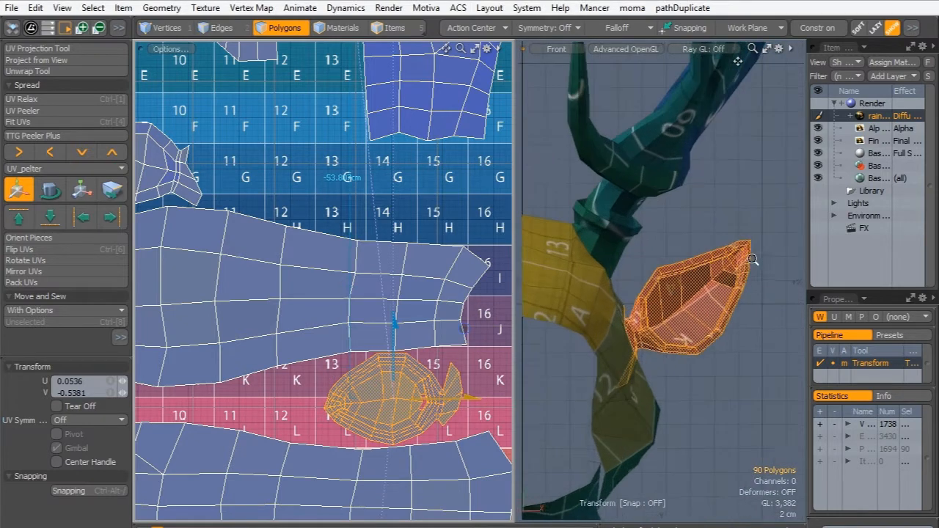
alt+drag(386, 391, 370, 356)
scroll(373, 380, up, 1)
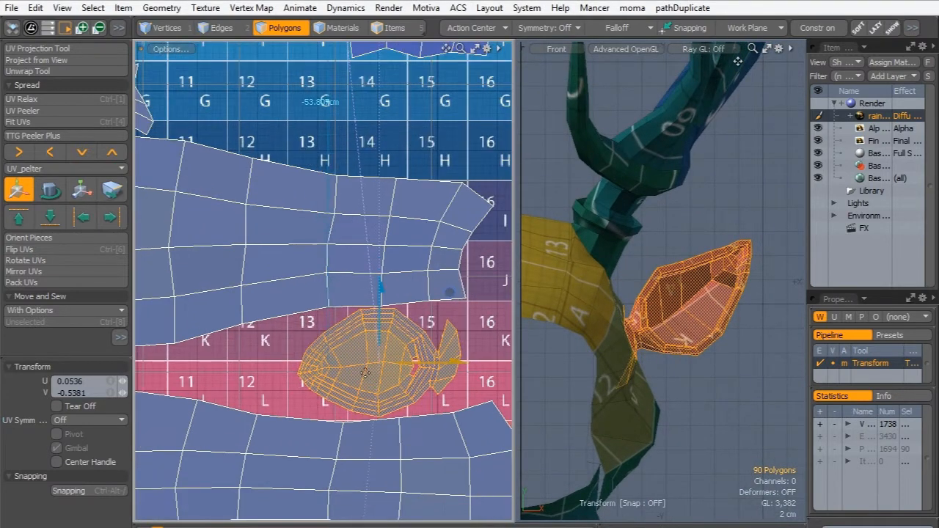
key(r)
drag(445, 367, 488, 363)
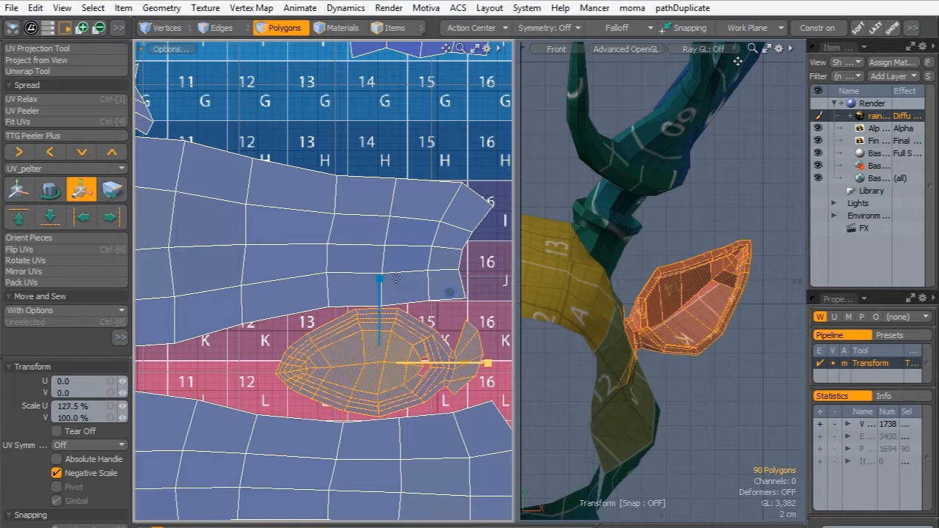
mouse_move(379, 279)
mouse_down()
mouse_move(379, 292)
mouse_move(379, 277)
mouse_up()
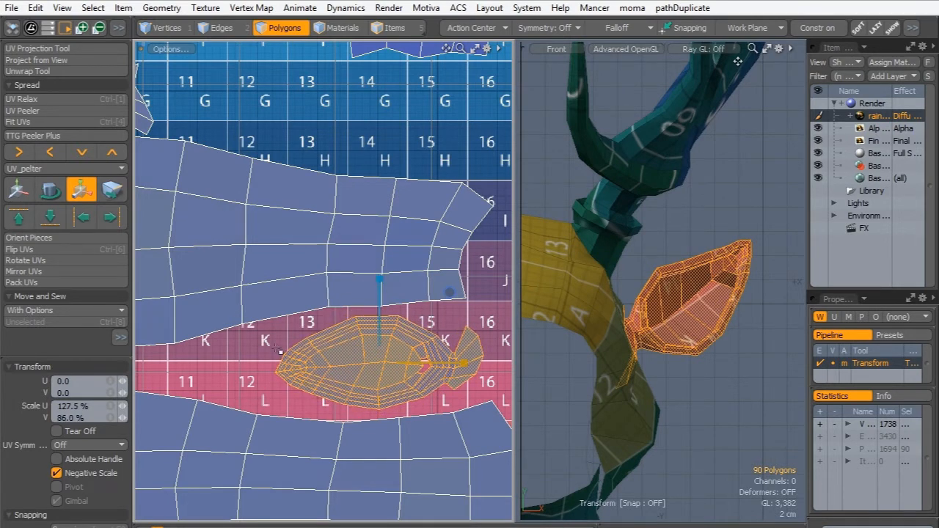
key(space)
click(232, 347)
double_click(420, 350)
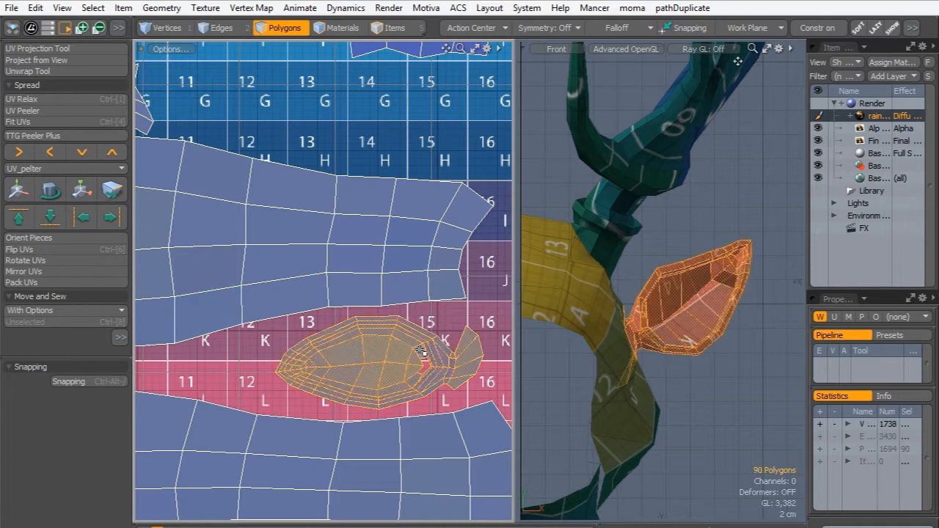
- Rotate the smaller ear island in row G by 24.5° to lie horizontally and scale it to 124 % in U
scroll(422, 351, down, 5)
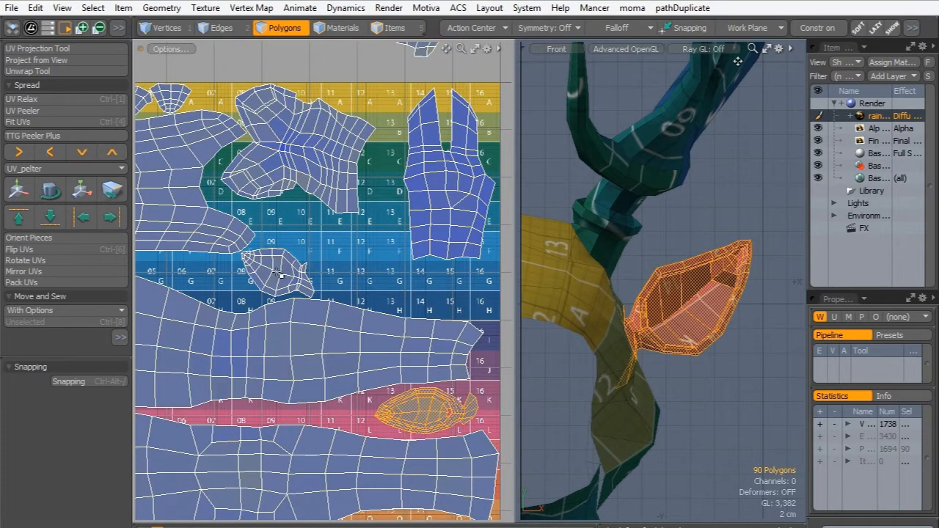
double_click(279, 273)
alt+drag(218, 279, 285, 277)
key(e)
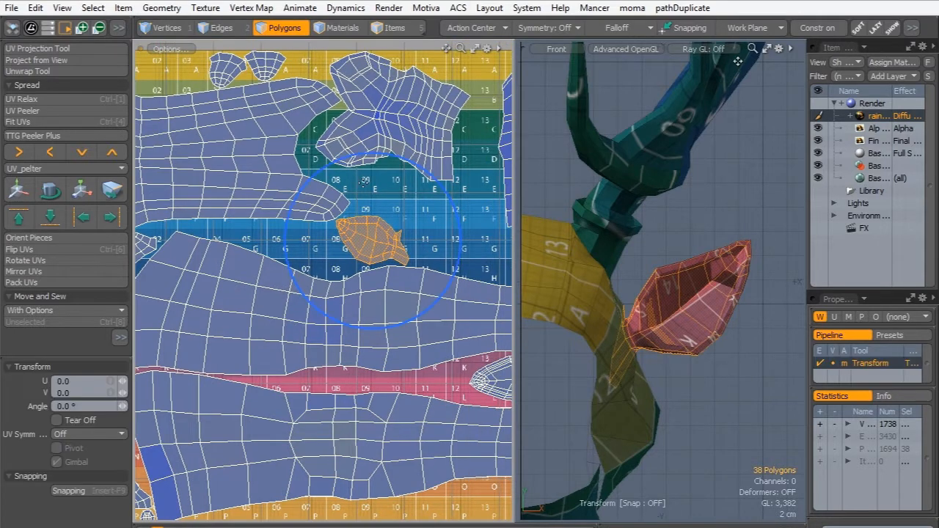
drag(375, 154, 337, 161)
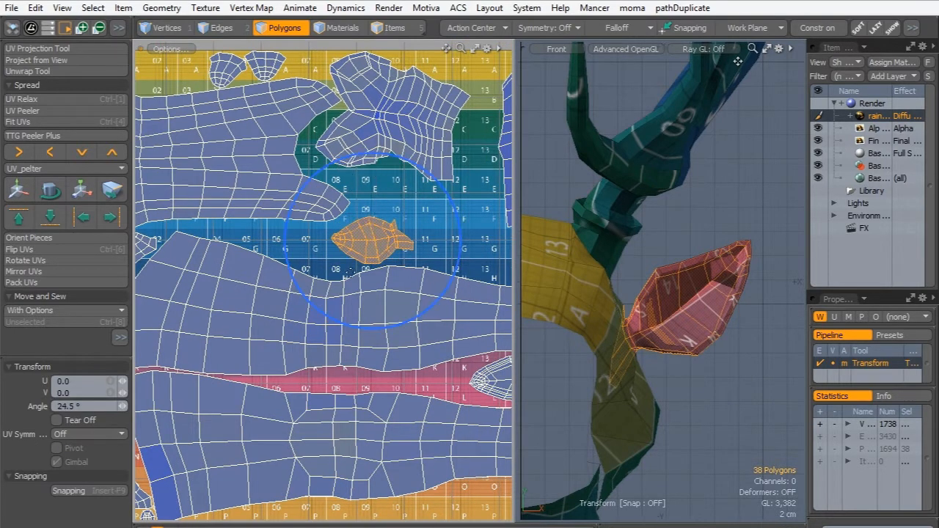
key(r)
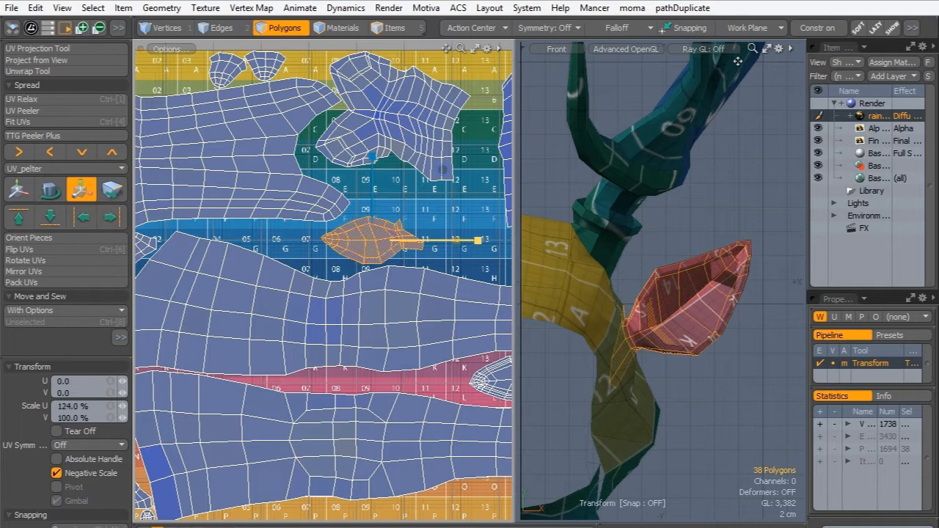
key(space)
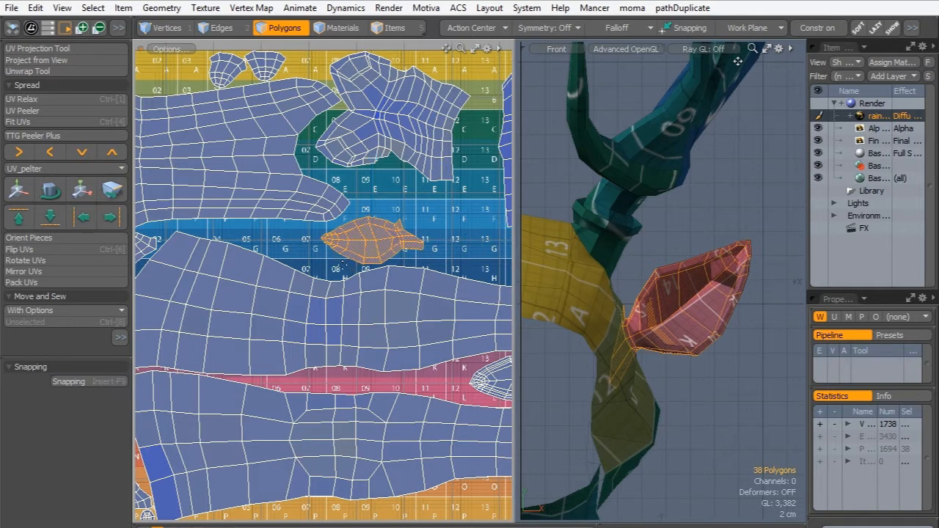
- Move the smaller ear island by U 0.3464 and V -0.0346 to sit below the forked island in rows G to H
key(w)
alt+drag(343, 266, 233, 280)
drag(332, 186, 508, 197)
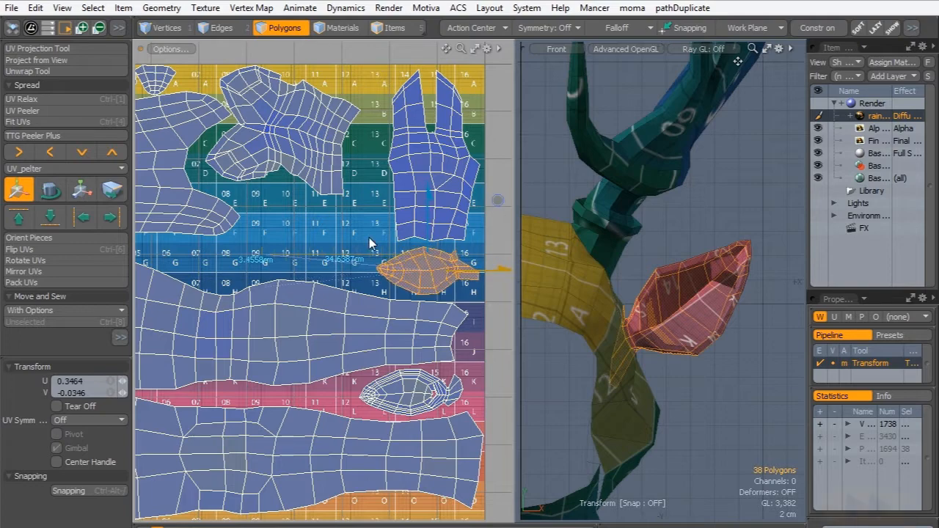
key(space)
click(343, 264)
- Move the tiny 14-polygon island from the UV square's lower-left corner into the K to L gap beside the larger ear island
scroll(420, 247, up, 3)
alt+drag(420, 247, 202, 186)
alt+drag(201, 187, 278, 228)
alt+drag(211, 431, 187, 325)
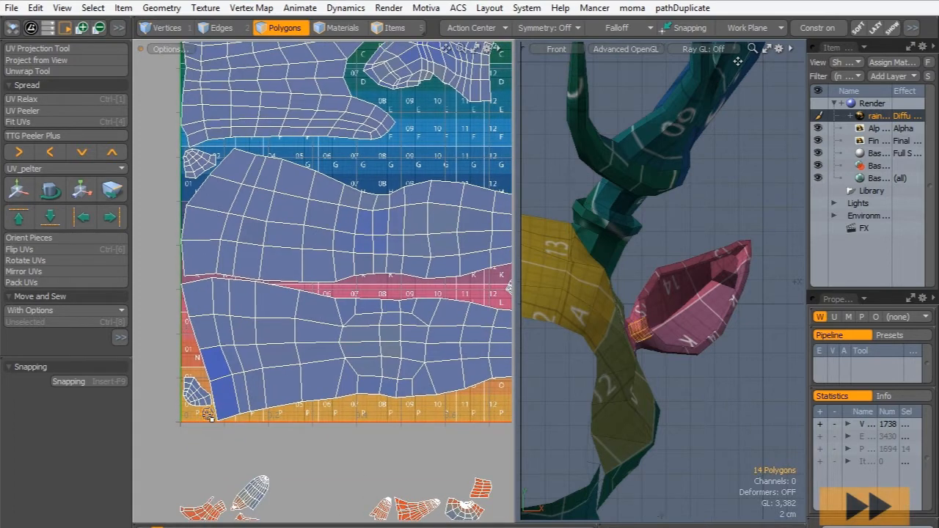
key(y)
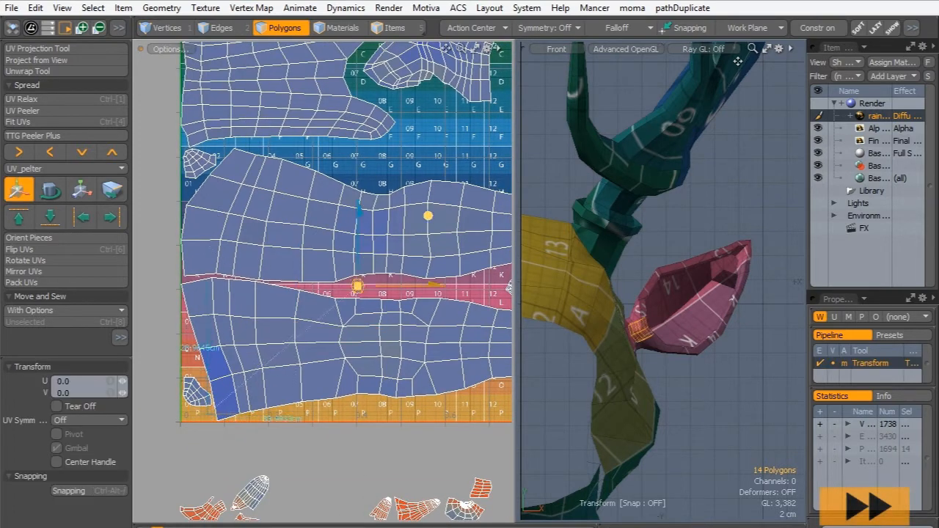
drag(357, 286, 420, 238)
alt+drag(419, 238, 316, 356)
key(space)
key(Escape)
- Rotate the 101-polygon lobed island so its lobes point up, enlarge it, and place it in columns 09 to 12, rows A to F
alt+drag(213, 222, 345, 284)
double_click(345, 284)
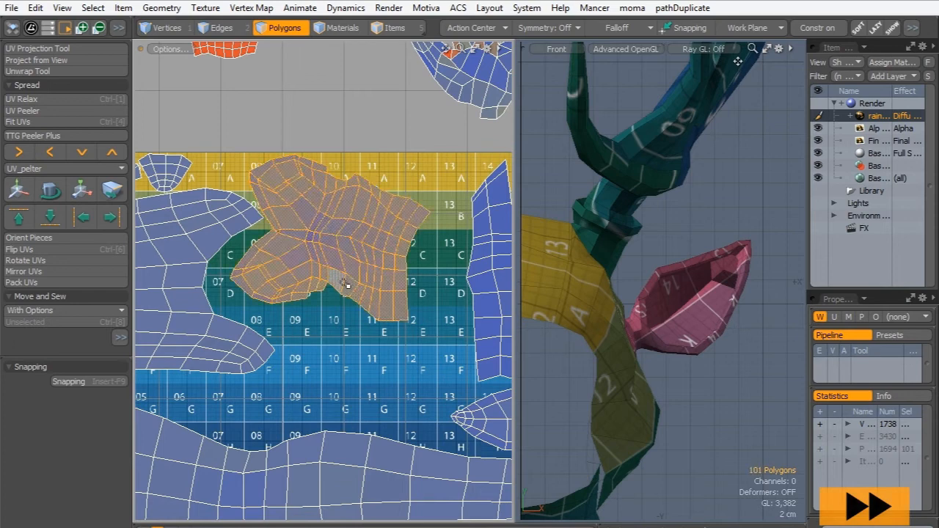
key(e)
drag(367, 157, 415, 251)
key(w)
drag(340, 227, 366, 296)
key(r)
key(w)
key(space)
- Move the small 18-polygon island from the lower-left corner by U 0.4404 and V 0.7688 into row C, column 08, and rotate it to fit
ctrl+alt+drag(325, 251, 363, 277)
alt+drag(363, 276, 433, 247)
alt+drag(433, 246, 425, 173)
double_click(218, 431)
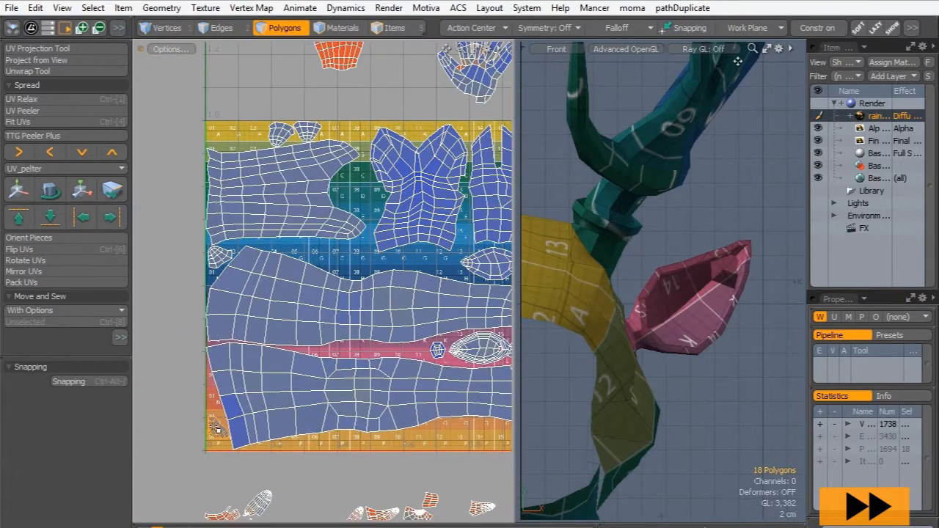
key(w)
drag(346, 211, 358, 180)
ctrl+alt+drag(358, 180, 401, 153)
alt+drag(401, 153, 363, 180)
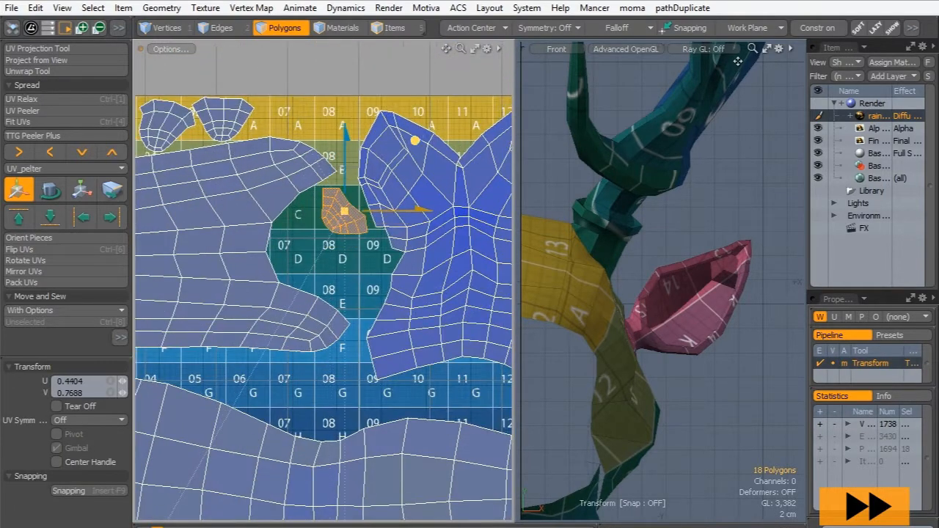
key(e)
key(q)
- Move the small island from column 01 of rows G to H into row D, just below the small island in column 08
alt+drag(294, 279, 426, 166)
double_click(203, 288)
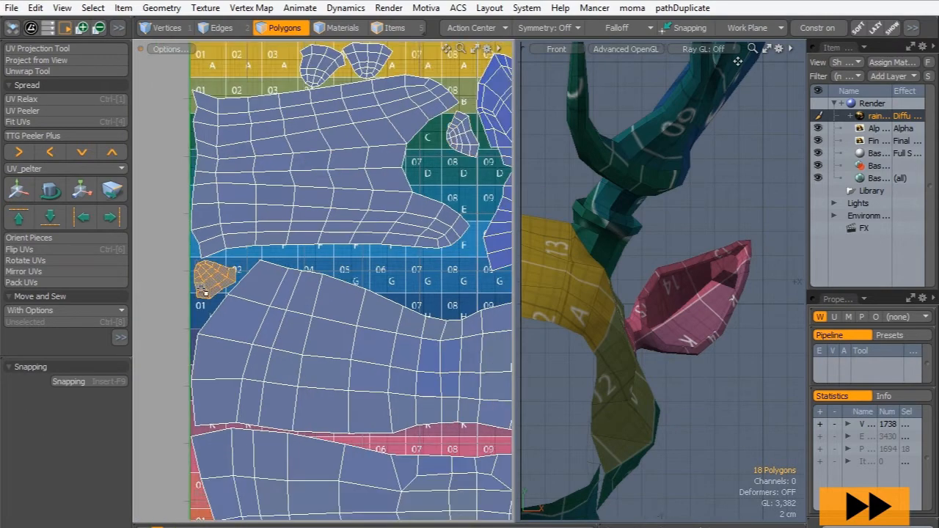
key(w)
drag(289, 211, 387, 131)
alt+drag(455, 183, 297, 303)
ctrl+alt+drag(297, 303, 381, 334)
drag(352, 233, 360, 225)
key(q)
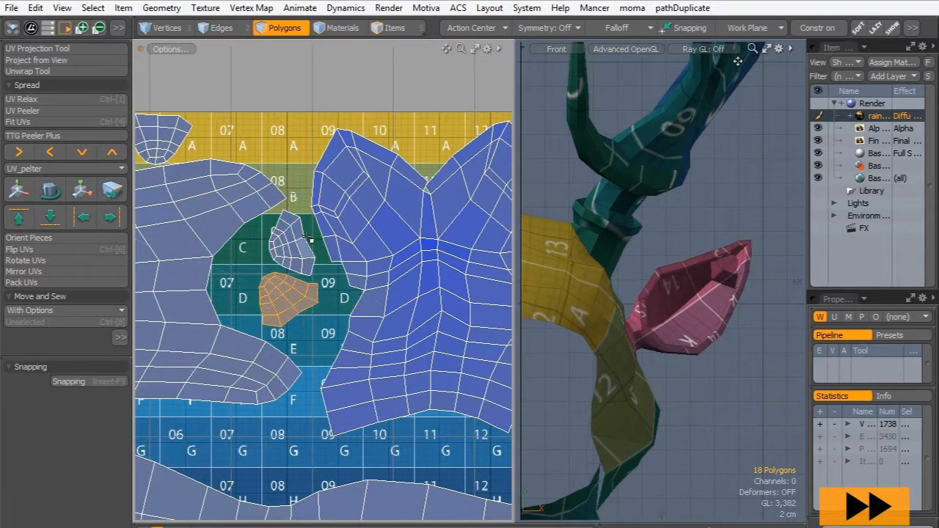
- Select the two small islands in rows C and D and look for them on the model in a perspective view
ctrl+alt+drag(311, 242, 322, 241)
double_click(295, 250)
shift+double_click(288, 303)
alt+drag(614, 391, 649, 145)
key(ctrl+space)
click(736, 317)
ctrl+alt+drag(746, 323, 624, 271)
- Select the two small fan-shaped islands in row A and move them together into the row G gap around columns 07 and 08
ctrl+alt+drag(440, 241, 264, 204)
mouse_move(264, 204)
ctrl+alt+mouse_down()
mouse_move(243, 201)
mouse_move(277, 203)
ctrl+alt+mouse_up()
double_click(203, 173)
shift+double_click(243, 168)
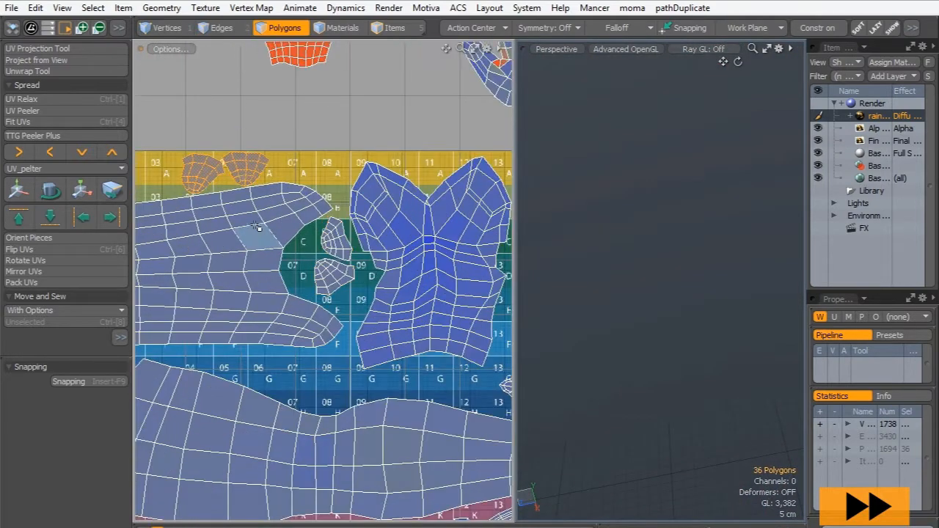
key(w)
drag(220, 168, 307, 374)
key(q)
- Rotate the left fan-shaped island in row G counterclockwise and shift it up to follow the leg island's outline
scroll(307, 374, up, 3)
double_click(273, 382)
key(w)
key(e)
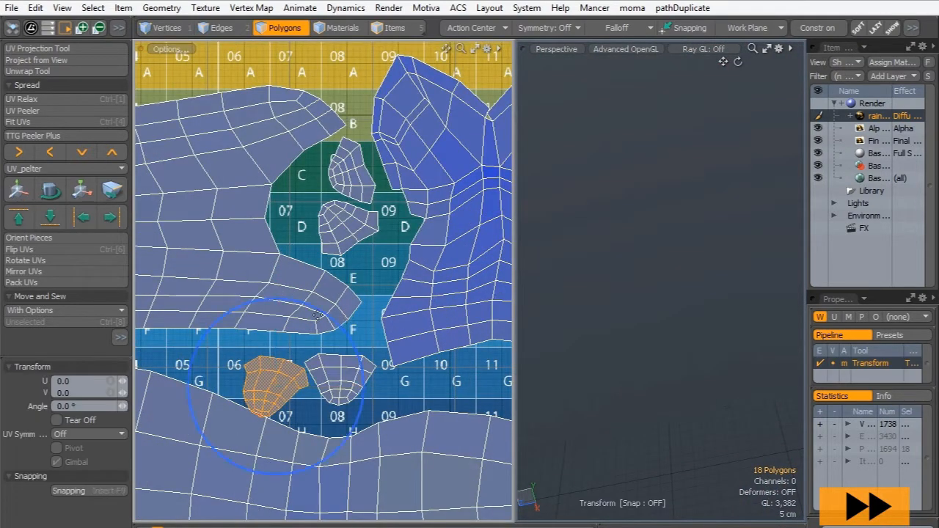
drag(365, 384, 327, 312)
key(w)
drag(285, 372, 292, 350)
key(q)
- Nudge the large two-pronged island in rows B to F slightly up and away from the UV square's left edge
scroll(228, 189, down, 5)
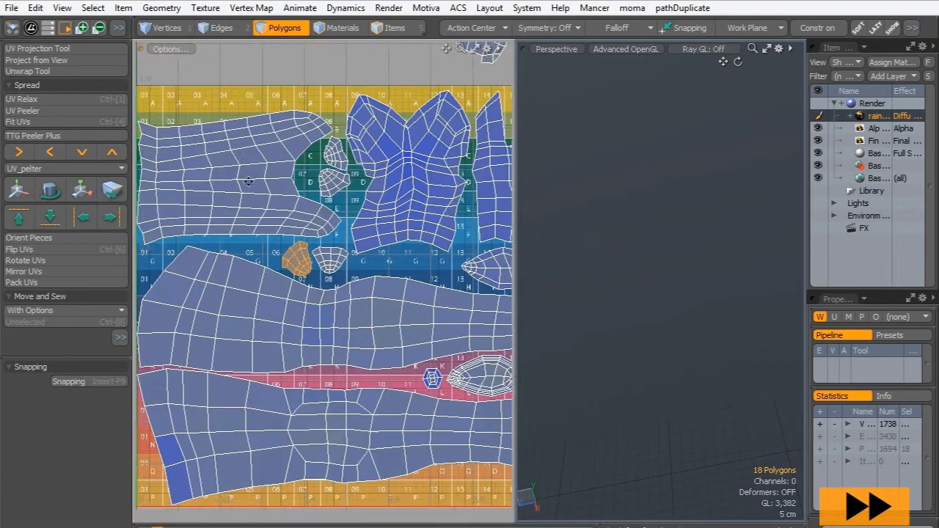
alt+shift+drag(228, 190, 262, 223)
ctrl+alt+drag(415, 168, 389, 194)
alt+shift+drag(247, 190, 250, 211)
double_click(241, 223)
key(w)
drag(250, 138, 251, 136)
key(q)
- Nudge the upper long leg island slightly up to widen the gap above the lower leg island
double_click(260, 339)
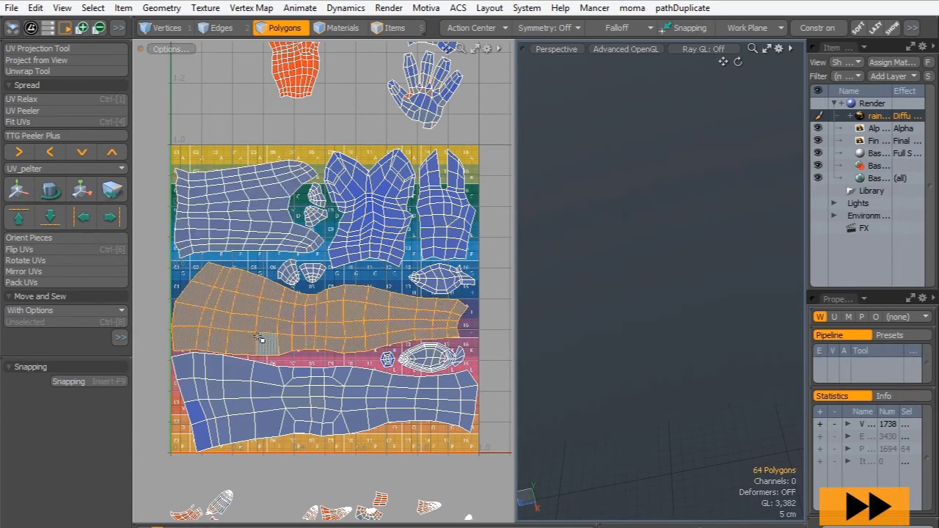
key(w)
drag(321, 235, 340, 222)
key(e)
key(w)
drag(397, 306, 400, 306)
key(q)
- Select the larger ear island together with the tiny island beside it and nudge both slightly left and down between the leg islands
click(355, 413)
double_click(355, 414)
scroll(367, 397, up, 1)
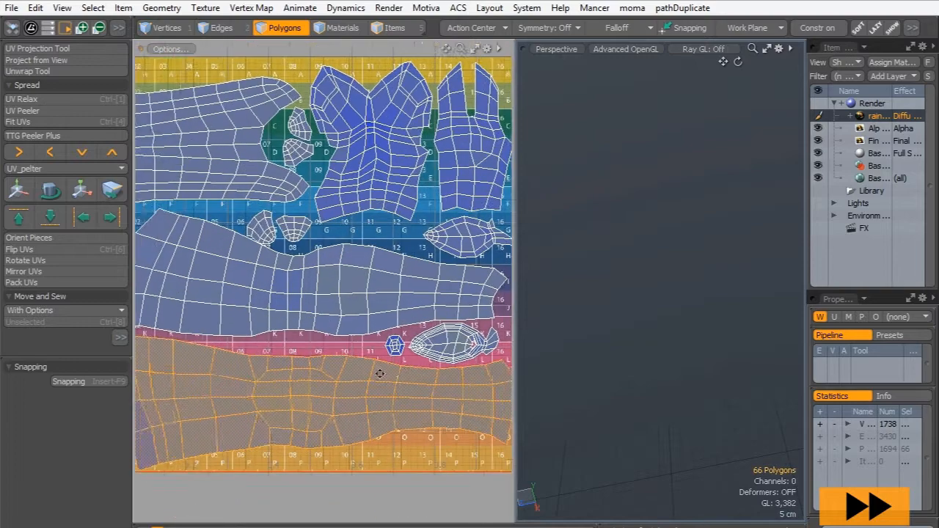
alt+shift+drag(379, 373, 359, 381)
scroll(403, 355, up, 1)
double_click(458, 353)
scroll(457, 355, up, 2)
shift+double_click(345, 356)
alt+shift+drag(352, 459, 353, 332)
scroll(353, 331, down, 1)
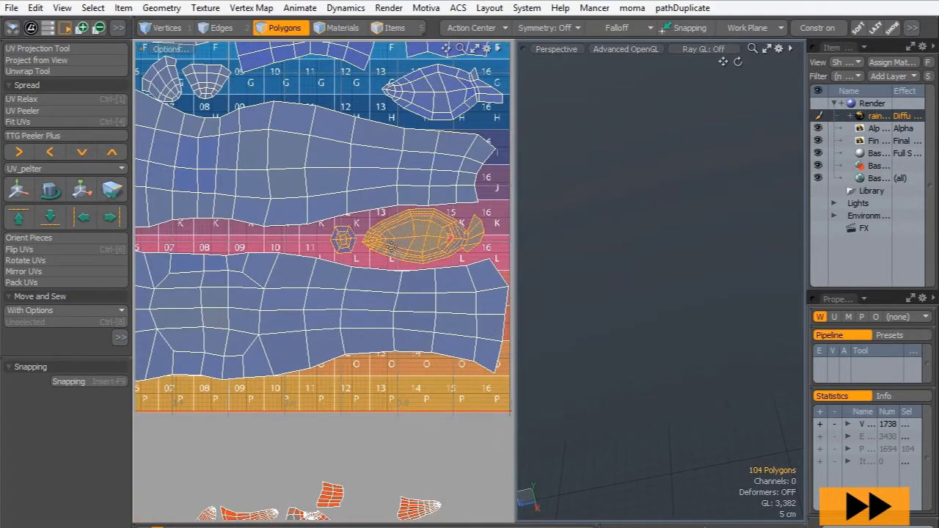
key(w)
mouse_move(425, 222)
mouse_down()
mouse_move(419, 369)
mouse_move(425, 224)
mouse_up()
key(q)
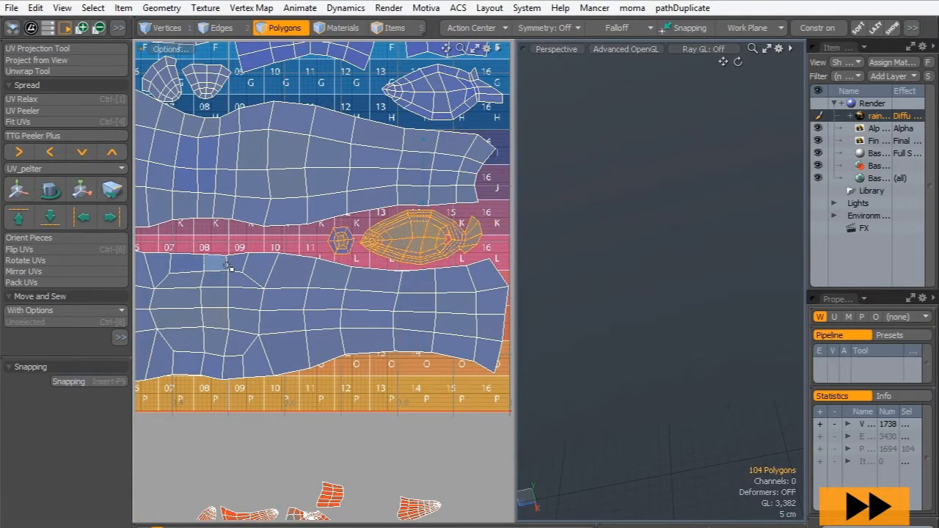
- Scale the lower long leg island to 99.5 % in U and V and clear the selection
scroll(231, 269, down, 2)
alt+shift+drag(176, 217, 245, 256)
double_click(256, 329)
key(r)
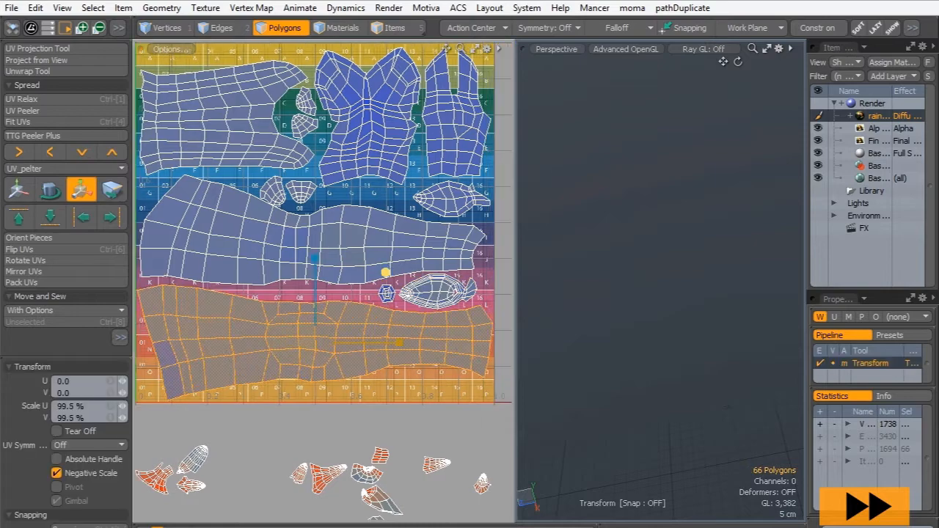
drag(386, 272, 383, 273)
key(q)
click(323, 426)
- Fix the overlap at the notch of the lobed island by moving its crossing point by U 0.001 and V -0.0045
scroll(389, 480, down, 2)
scroll(403, 175, up, 10)
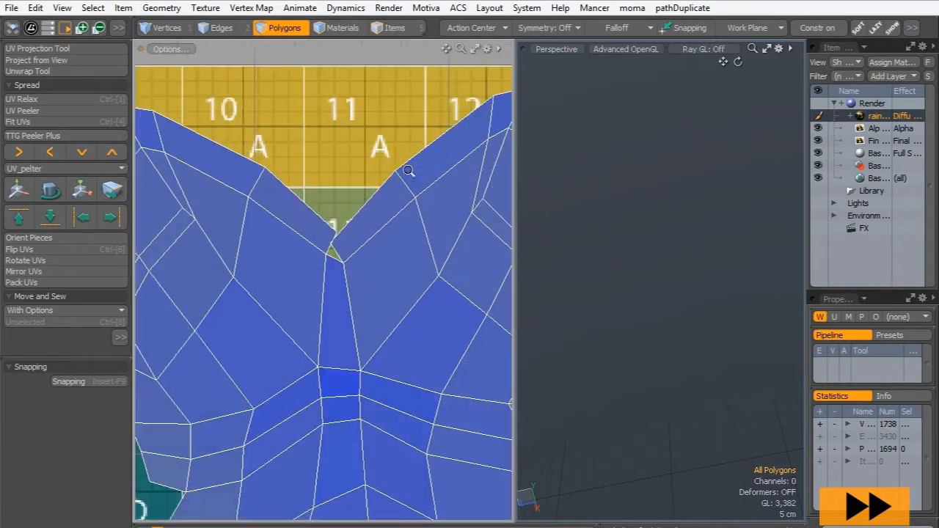
key(t)
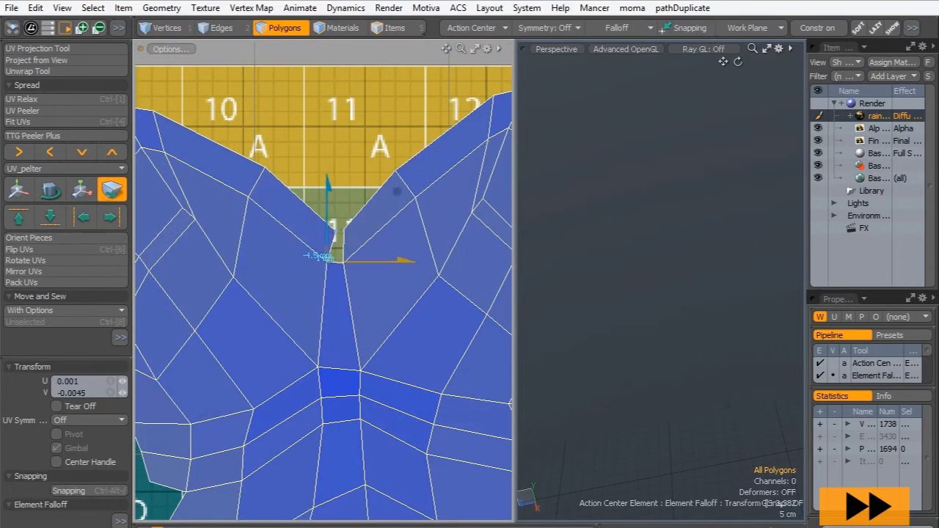
key(q)
- Nudge the two fan-shaped islands in row G slightly up, away from the upper leg island
scroll(340, 229, down, 3)
scroll(465, 321, up, 3)
alt+shift+drag(465, 321, 473, 110)
scroll(398, 274, down, 5)
scroll(239, 256, up, 3)
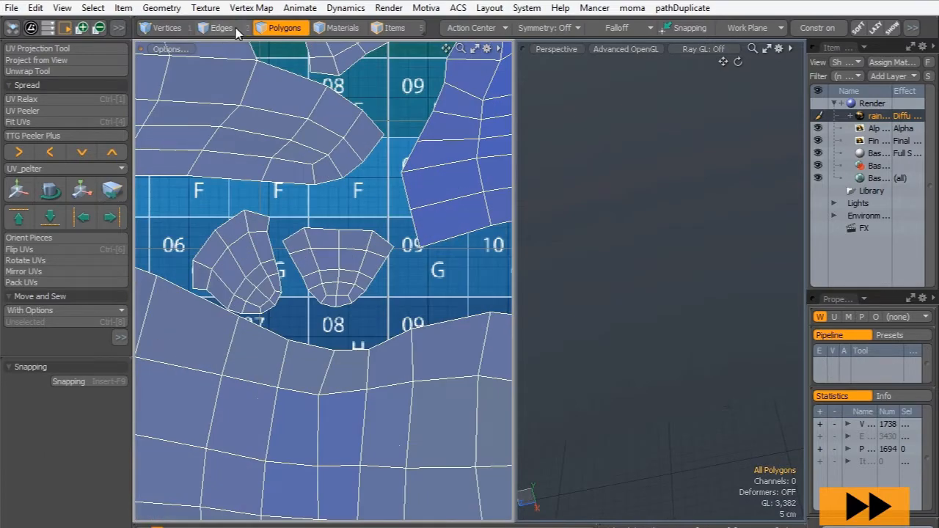
click(235, 28)
click(278, 28)
double_click(248, 249)
key(w)
drag(241, 192, 241, 179)
key(q)
double_click(328, 269)
key(w)
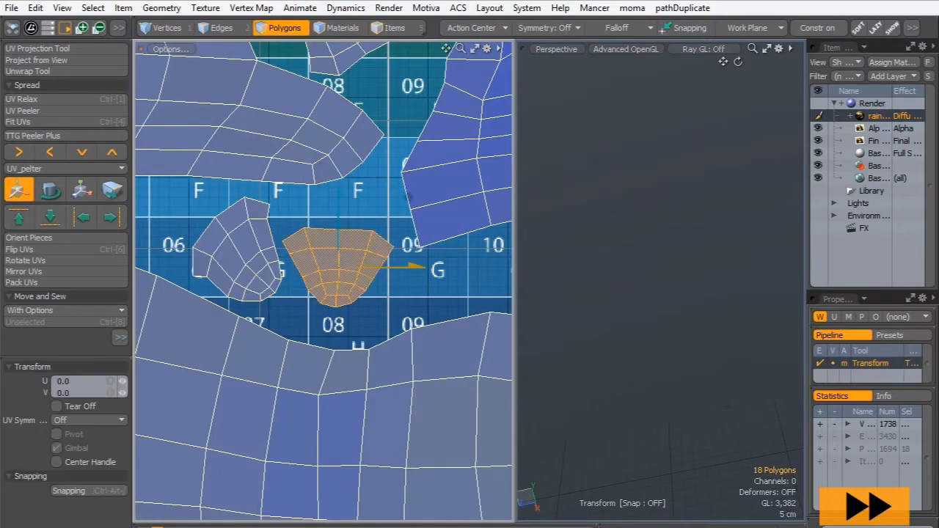
key(q)
- Select all islands inside the UV square and move them by V 1 into the tile directly above
scroll(175, 89, down, 4)
scroll(240, 415, up, 3)
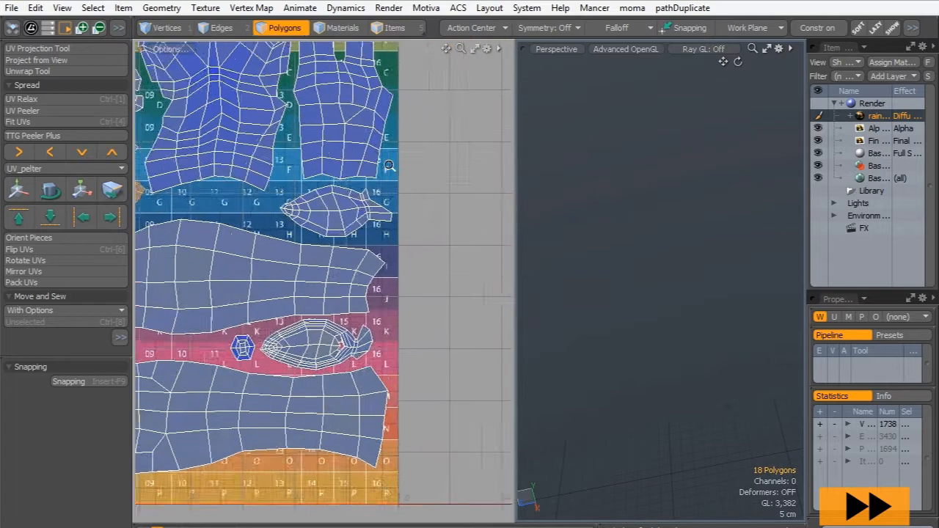
scroll(157, 345, down, 4)
right_drag(158, 345, 484, 435)
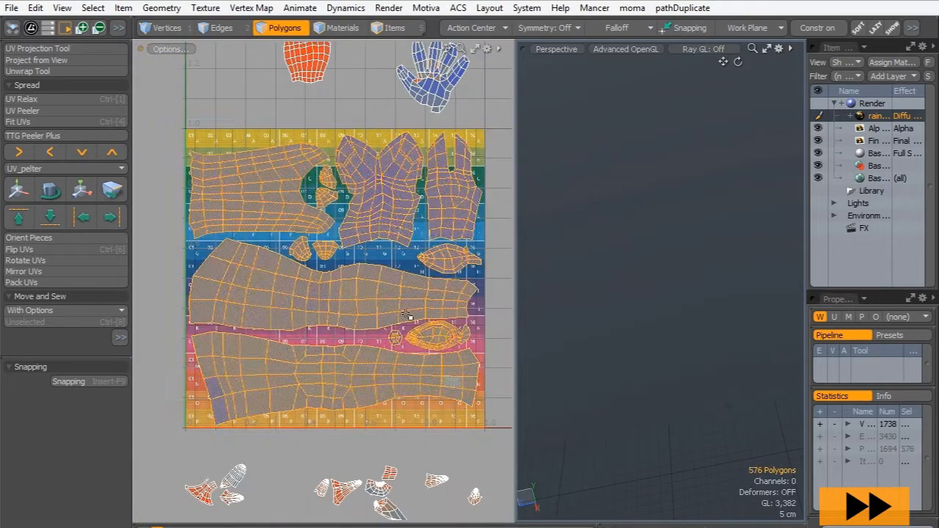
scroll(410, 315, down, 3)
alt+shift+drag(400, 315, 364, 369)
scroll(334, 374, down, 2)
key(w)
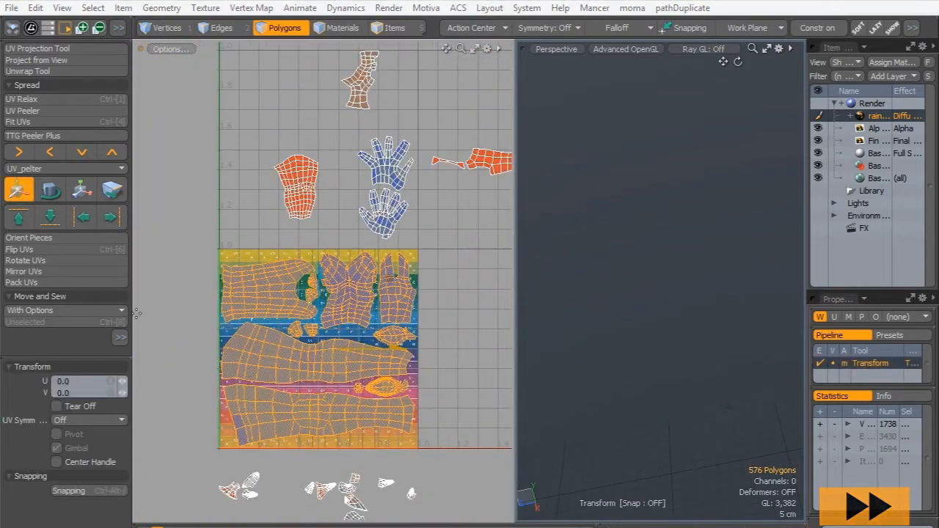
click(74, 392)
text(1)
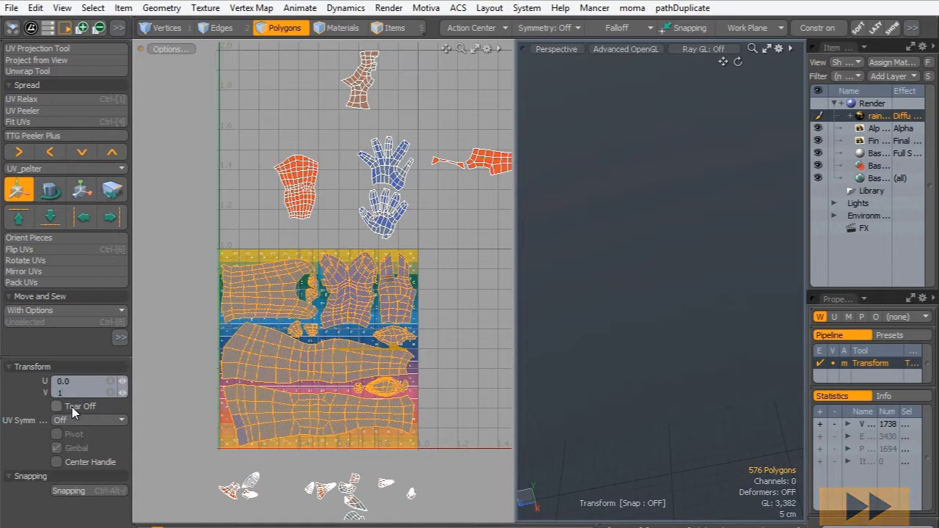
key(Return)
key(space)
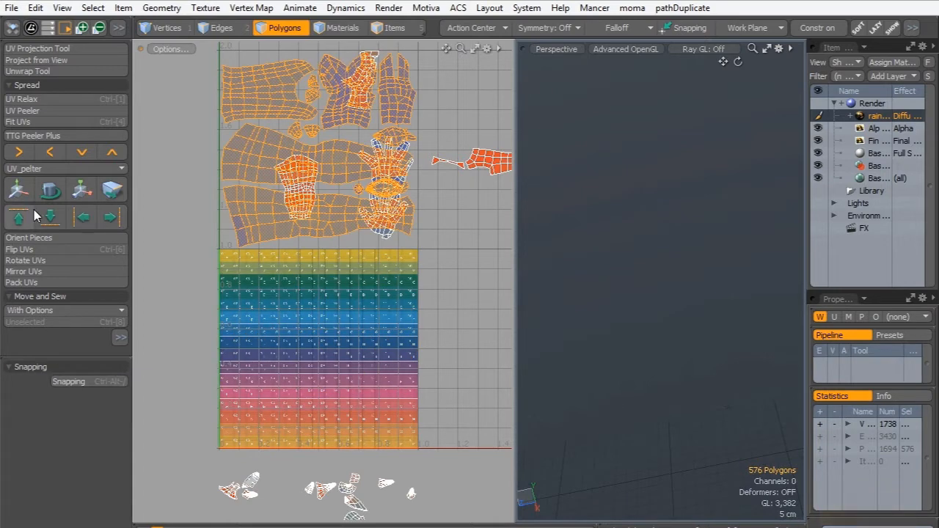
- Move the selected group of islands up one more tile in V, away from the hand and body islands
click(18, 190)
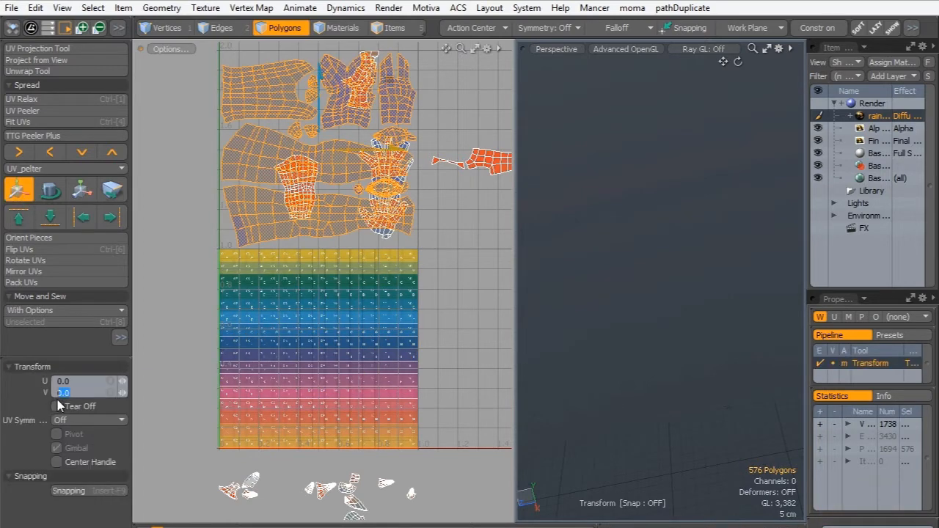
key(Return)
key(space)
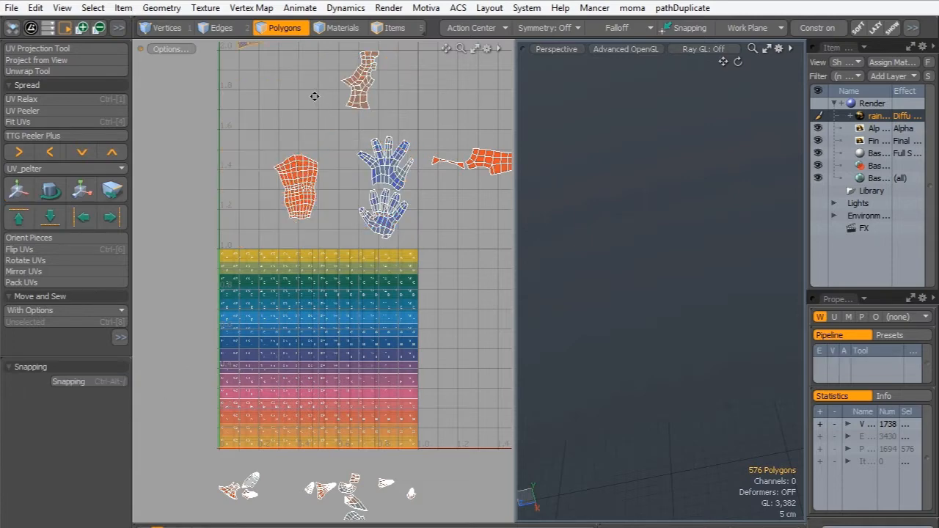
- Select the jagged, tapered body and two hand islands and fit them together into the UV square with Keep Proportion
alt+drag(315, 96, 296, 341)
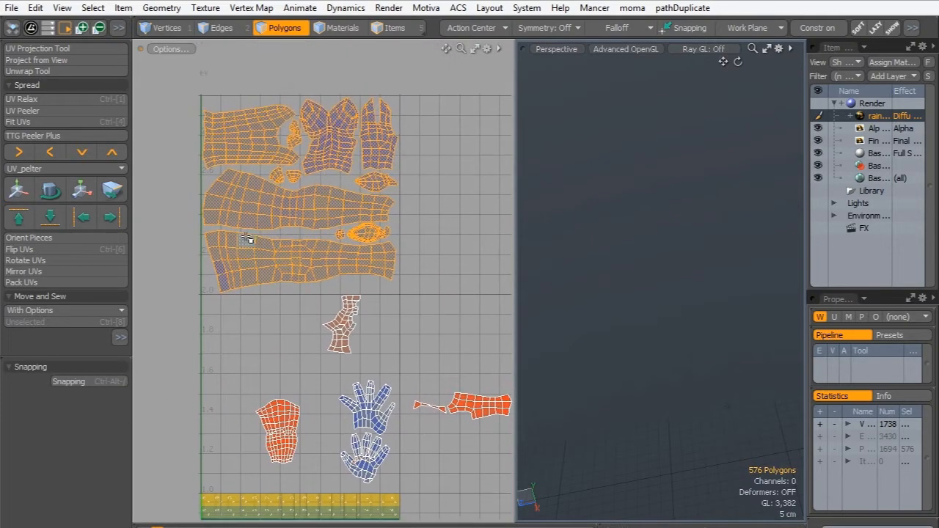
ctrl+alt+drag(322, 289, 347, 280)
alt+drag(336, 276, 327, 126)
ctrl+alt+drag(320, 193, 273, 281)
alt+drag(293, 236, 302, 192)
alt+drag(308, 254, 281, 255)
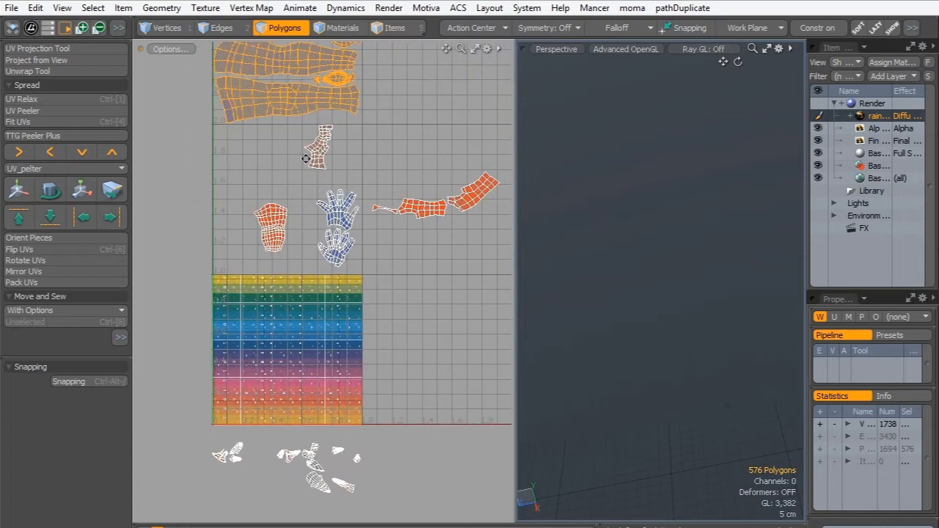
double_click(315, 157)
shift+double_click(284, 222)
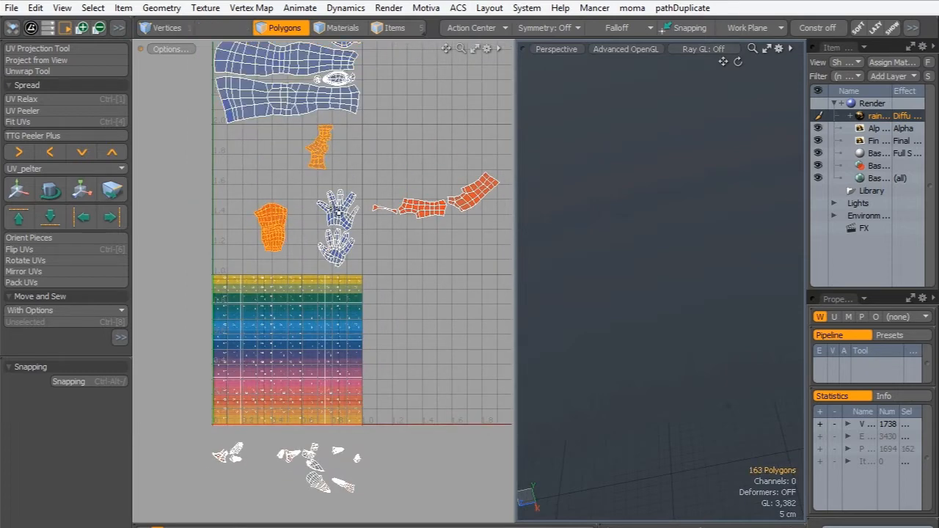
shift+double_click(338, 209)
shift+double_click(336, 246)
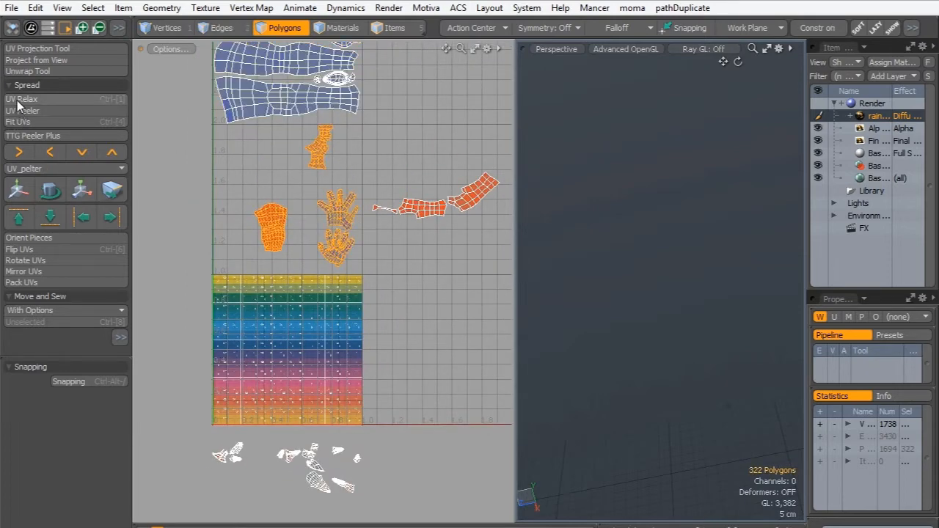
click(19, 122)
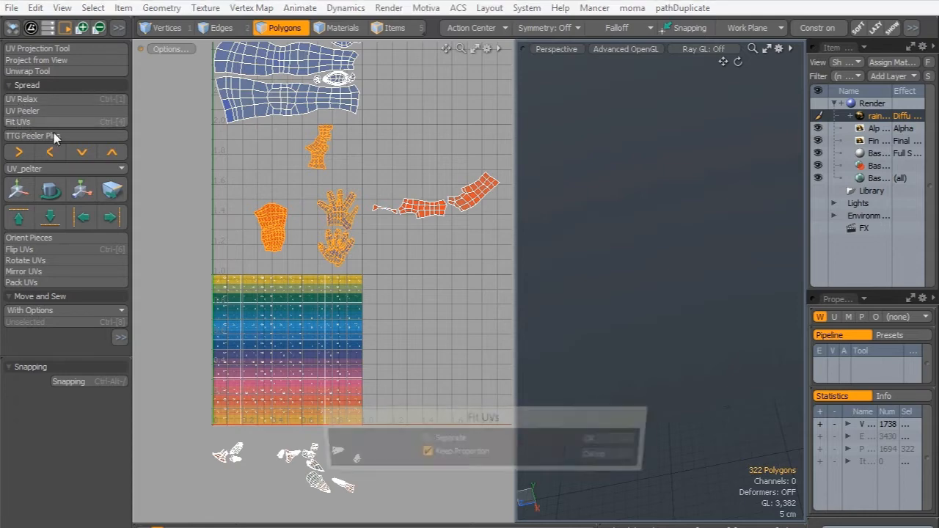
click(598, 438)
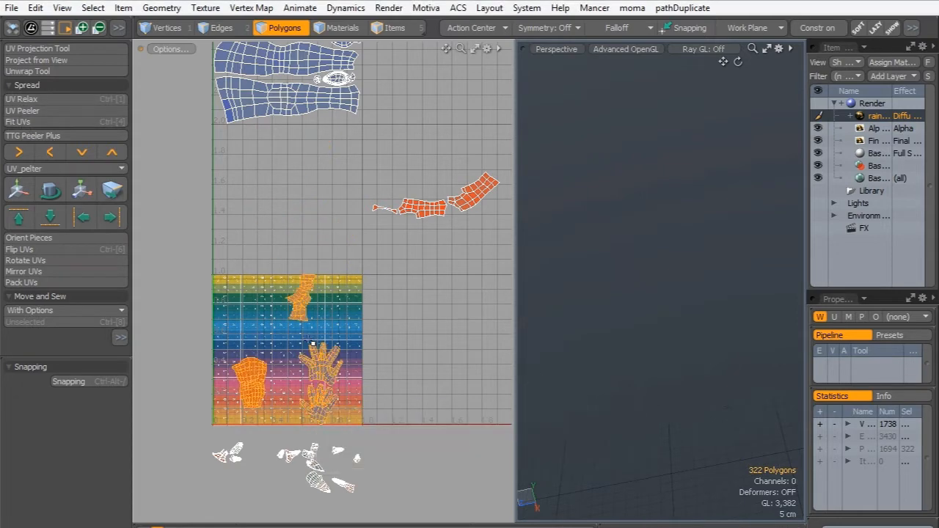
- Try packing the four selected islands with Orient on, Auto direction and 5 % gaps, and undo the packing
scroll(312, 344, up, 3)
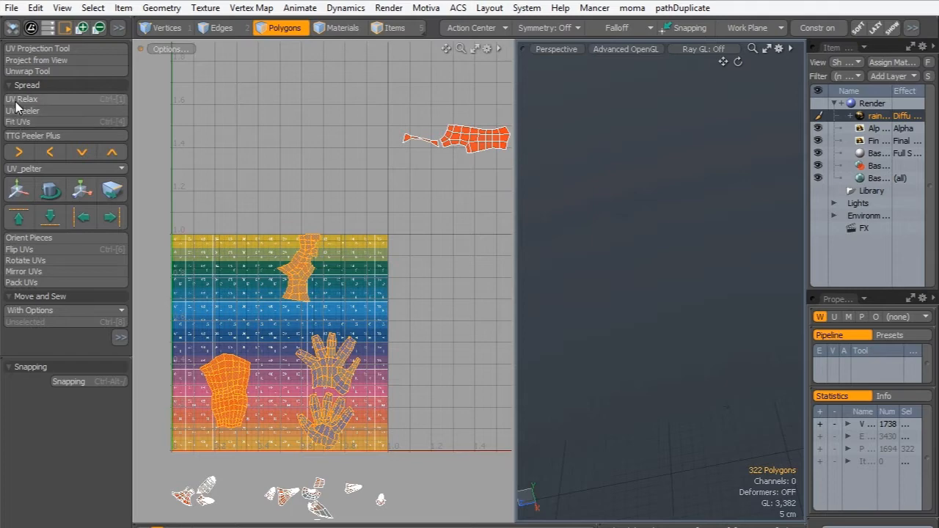
click(16, 282)
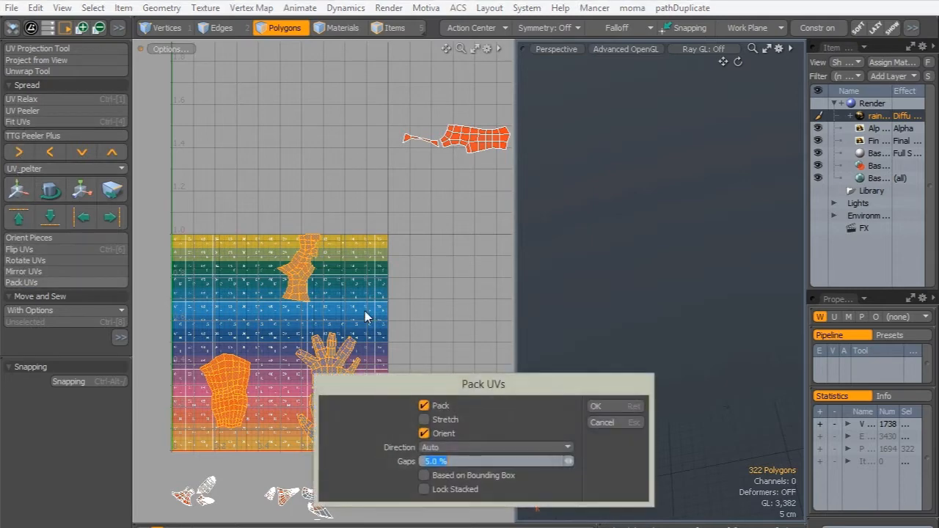
click(595, 405)
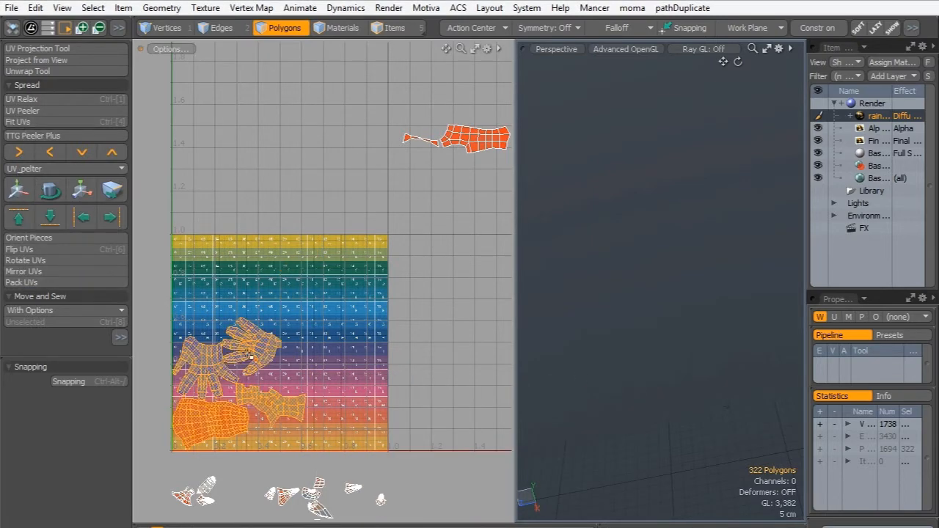
scroll(251, 356, up, 4)
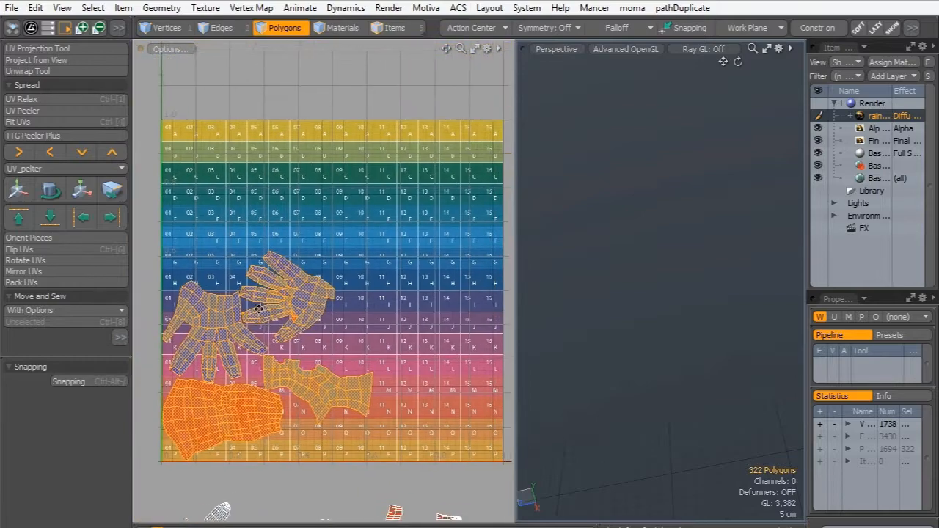
scroll(260, 309, down, 3)
scroll(262, 333, up, 1)
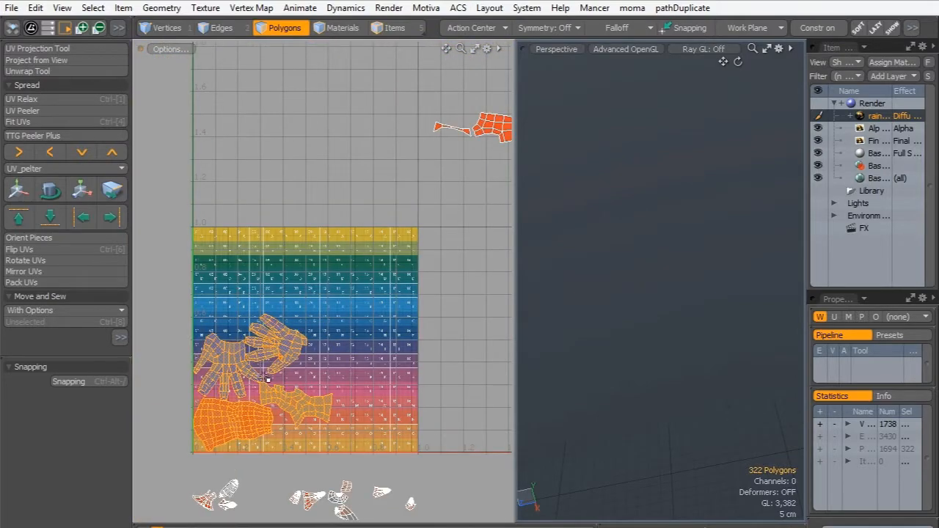
key(ctrl+z)
- Move the four selected islands by V 1 into the tile directly above the UV square and clear the selection
scroll(287, 354, down, 2)
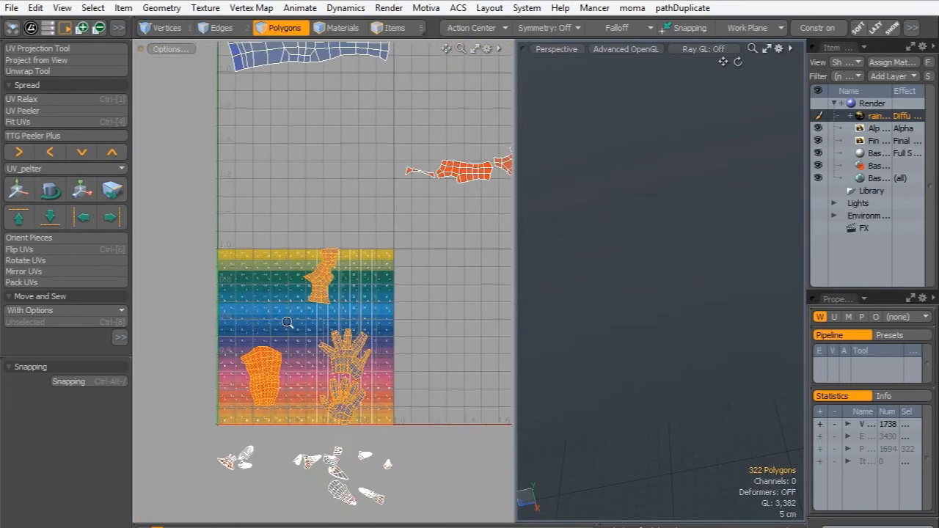
key(y)
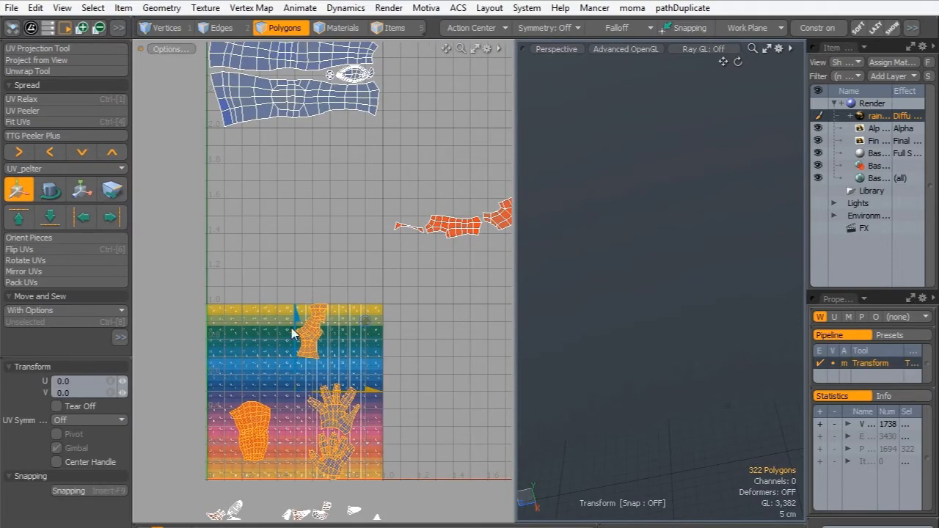
drag(295, 359, 295, 183)
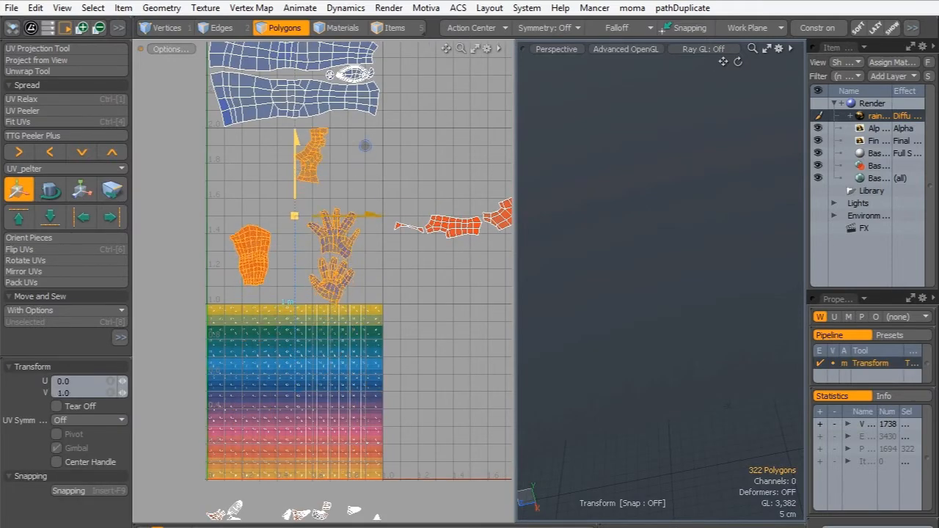
key(q)
click(276, 223)
- Enlarge the tapered body island uniformly and reposition it so it nearly fills the height of the tile above the UV square
double_click(258, 243)
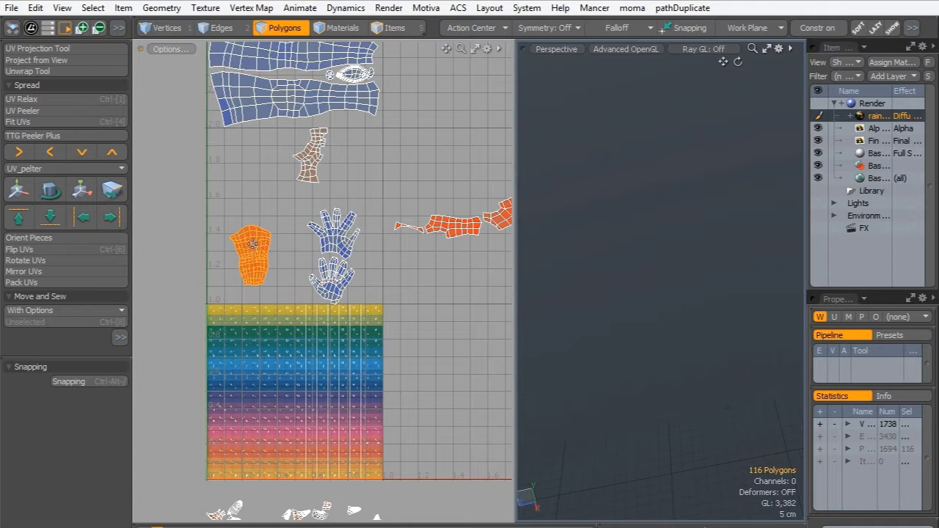
key(y)
key(r)
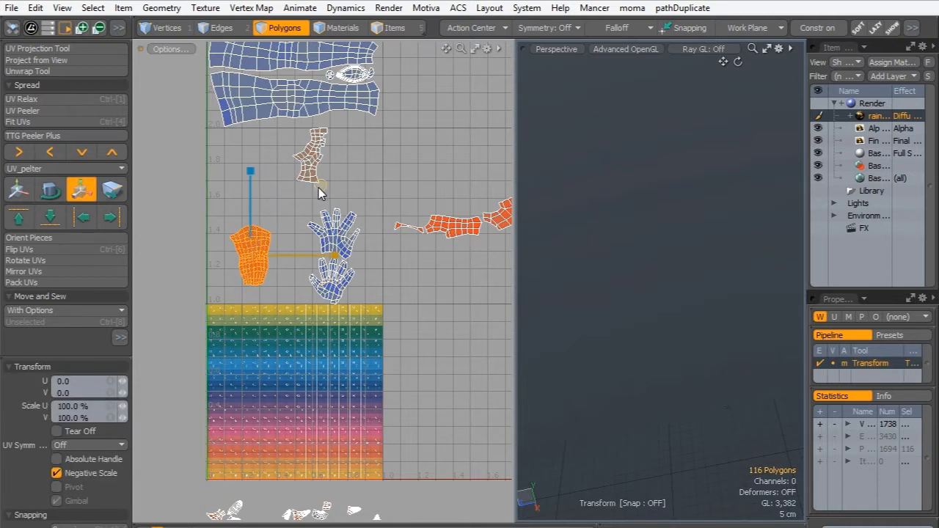
drag(320, 187, 389, 186)
drag(320, 186, 321, 149)
key(w)
key(q)
- Move the small jagged island out of the working tile into the empty area to the right of the UV square
click(315, 152)
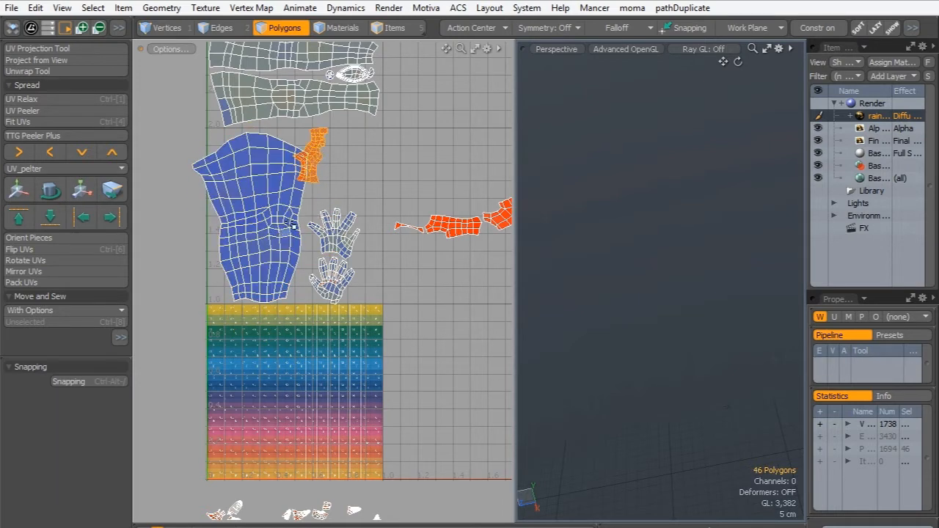
key(w)
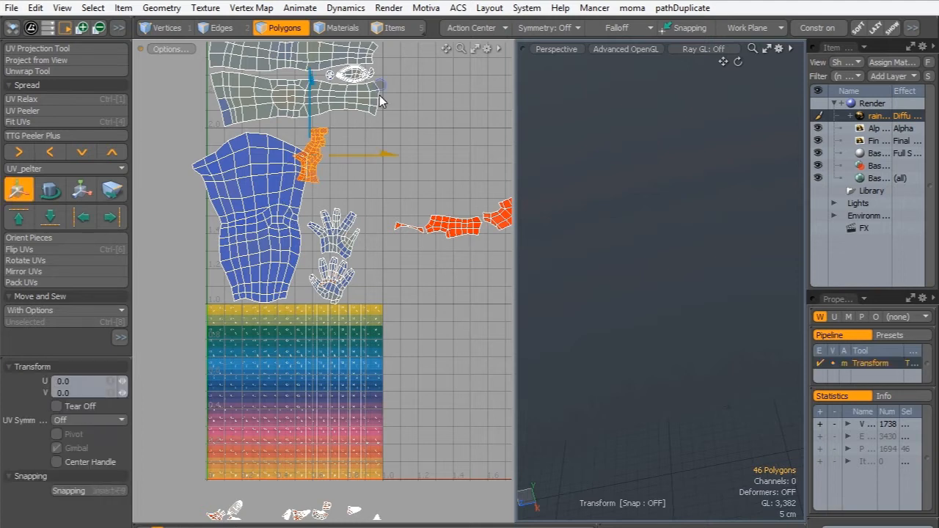
drag(380, 101, 486, 273)
key(space)
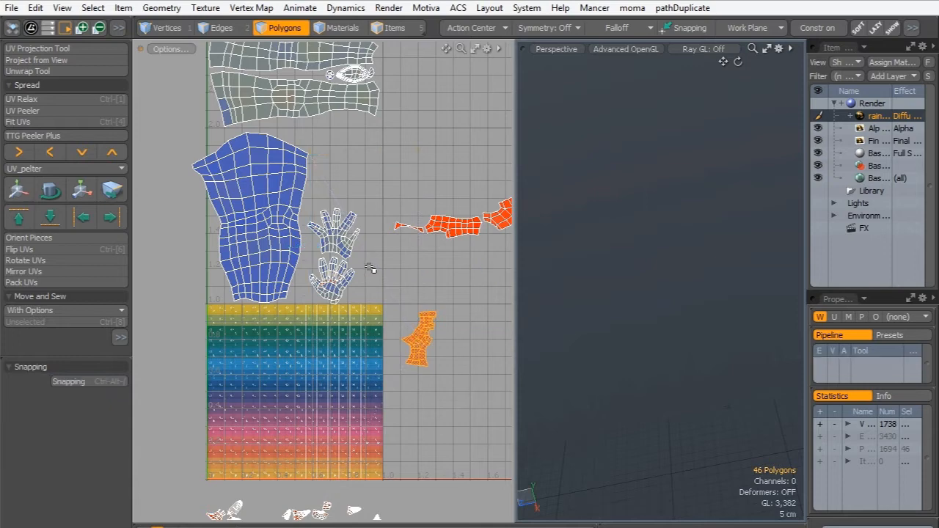
- Select both hand islands and move them slightly up and to the right, away from the body island
scroll(334, 252, up, 2)
double_click(321, 280)
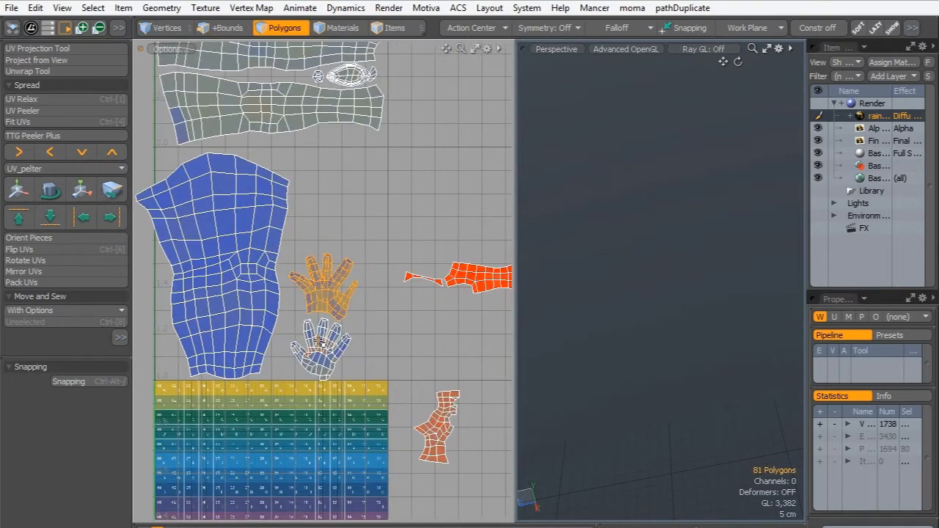
shift+double_click(319, 341)
key(w)
drag(369, 221, 376, 198)
key(space)
- Scale the tapered body island to 74.5 % in U and V and move it by U 0.05 inside its tile
double_click(218, 241)
key(w)
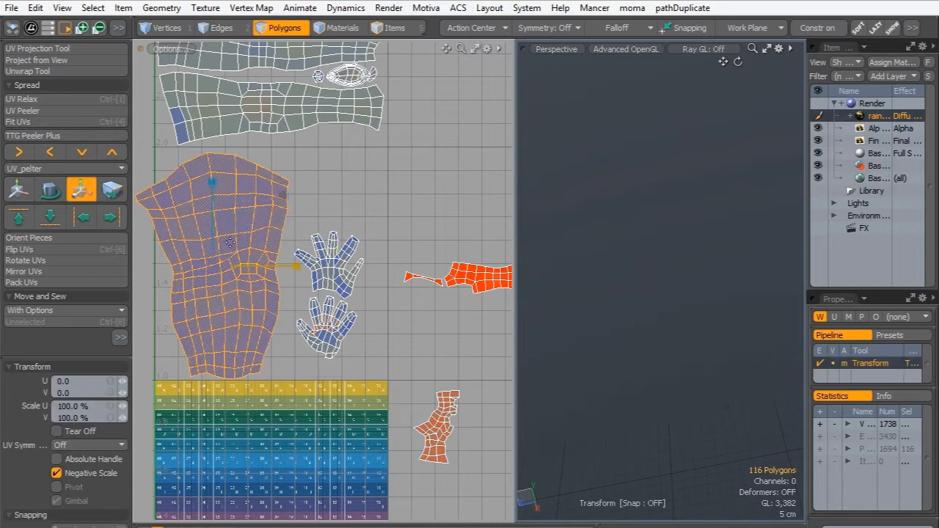
drag(282, 197, 263, 198)
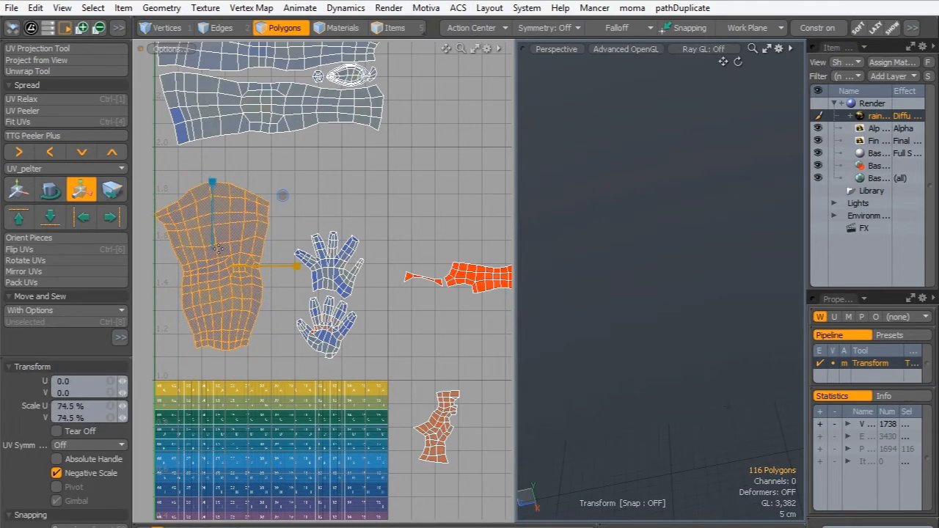
key(w)
drag(290, 265, 302, 265)
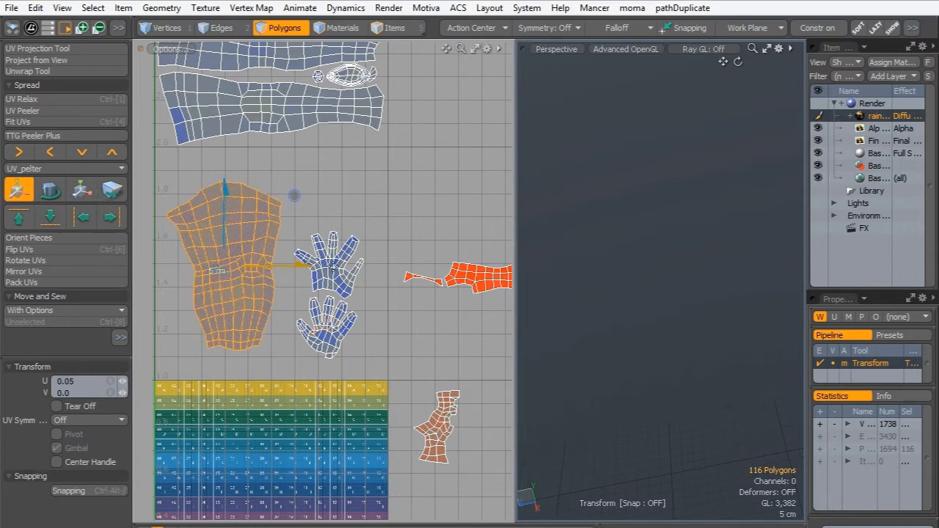
click(329, 265)
key(space)
- Select only the two hand islands and enlarge them together uniformly by about a quarter
shift+double_click(337, 269)
shift+double_click(331, 325)
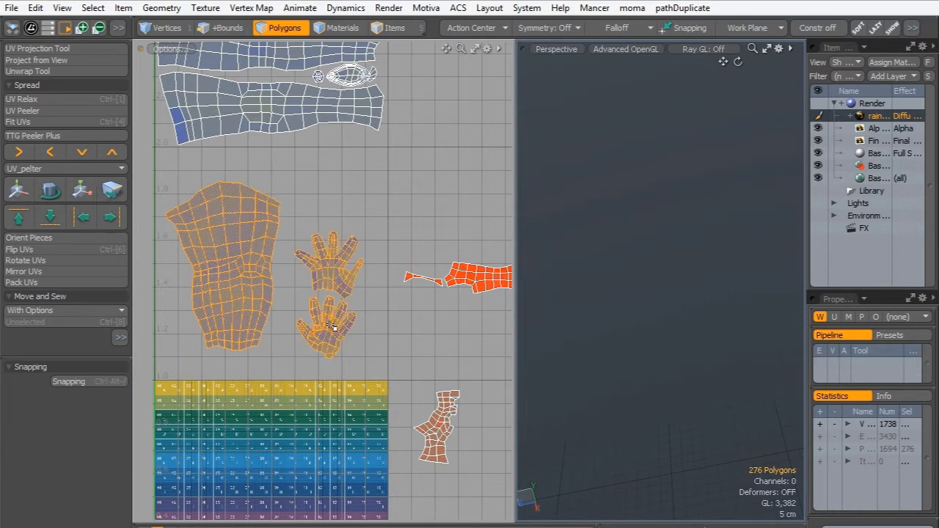
double_click(327, 270)
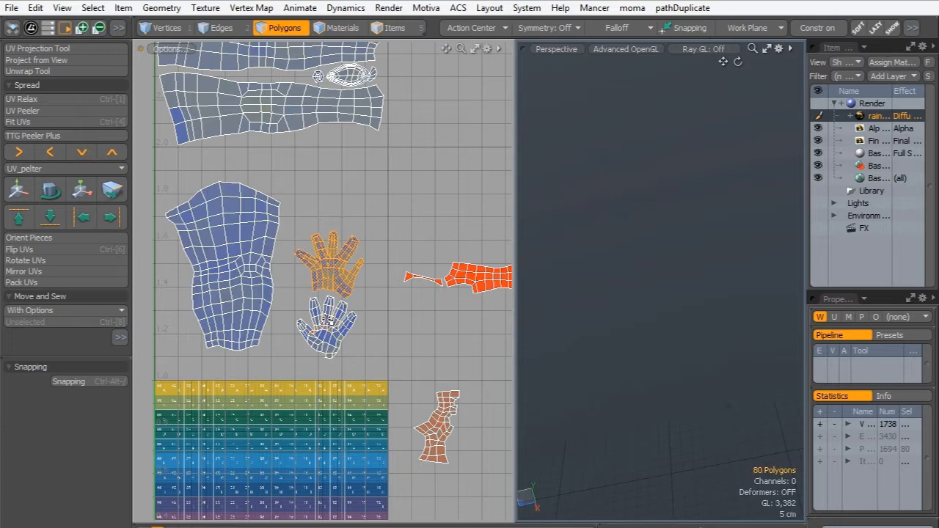
shift+double_click(325, 322)
key(y)
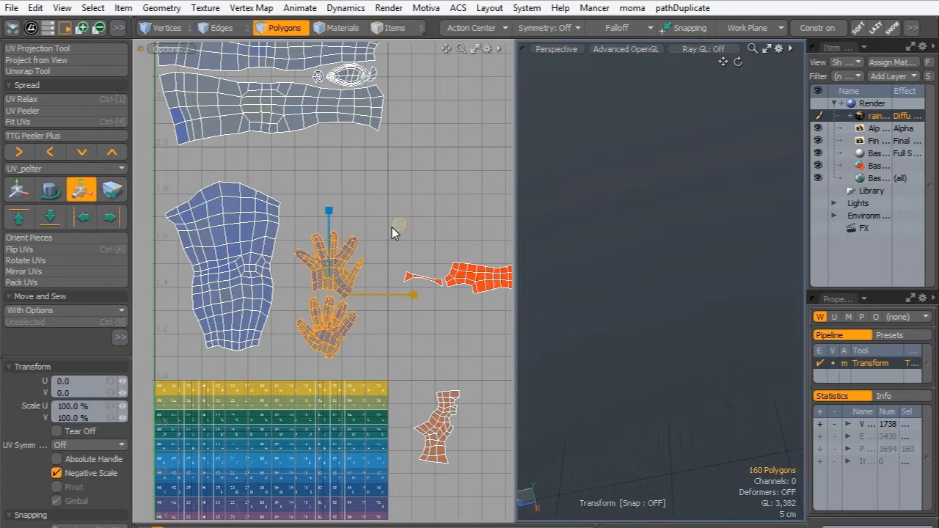
drag(397, 226, 421, 224)
key(space)
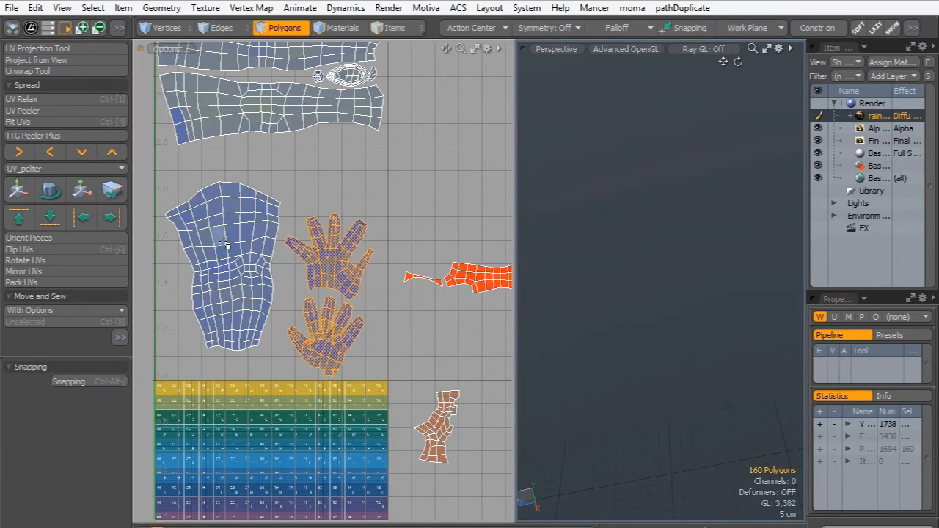
- Scale the tapered body island down slightly in U and V and clear the selection
double_click(232, 248)
key(y)
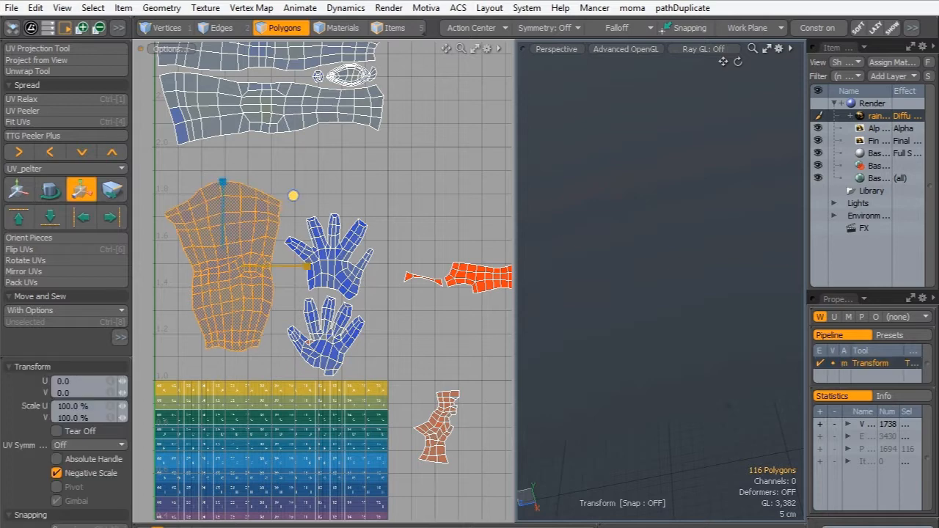
mouse_move(294, 195)
mouse_down()
mouse_move(304, 195)
mouse_move(291, 195)
mouse_up()
key(space)
click(303, 161)
- Move the upper hand island straight up within its tile, opening a gap above the lower hand
scroll(317, 276, down, 5)
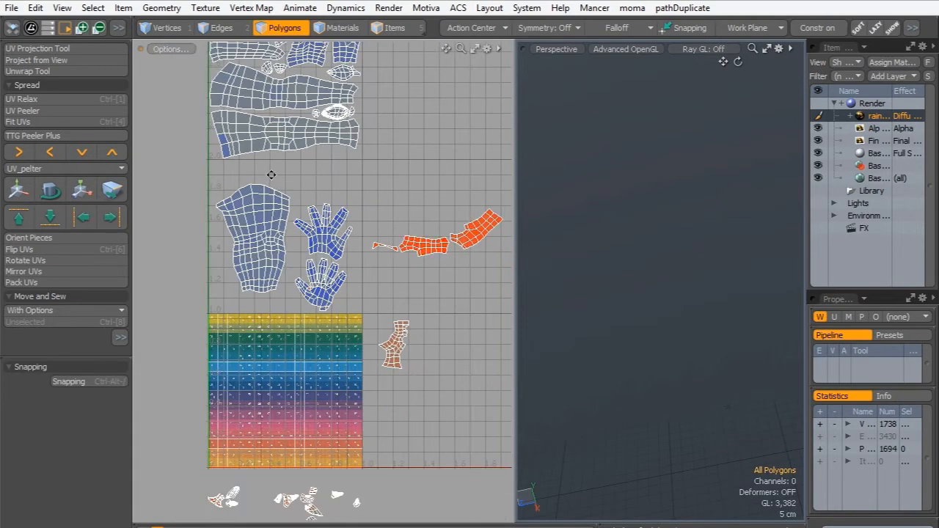
scroll(322, 278, up, 5)
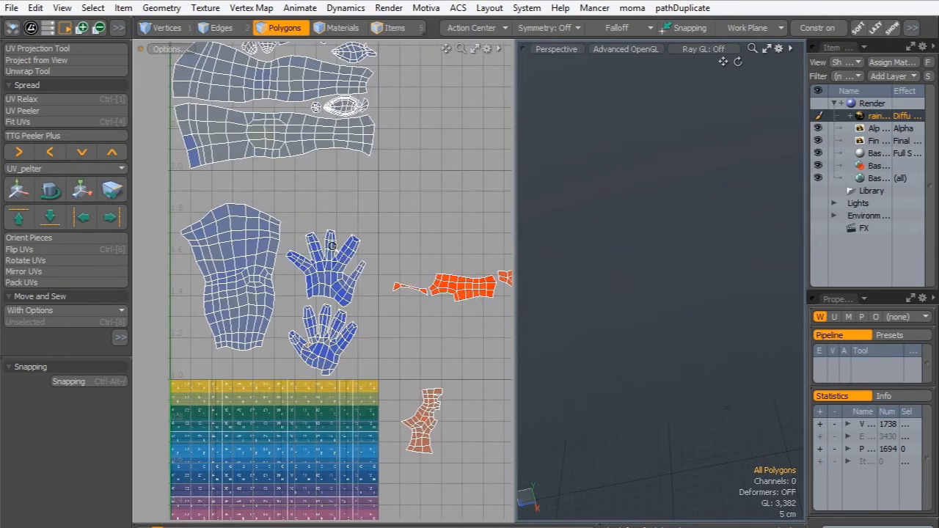
double_click(330, 278)
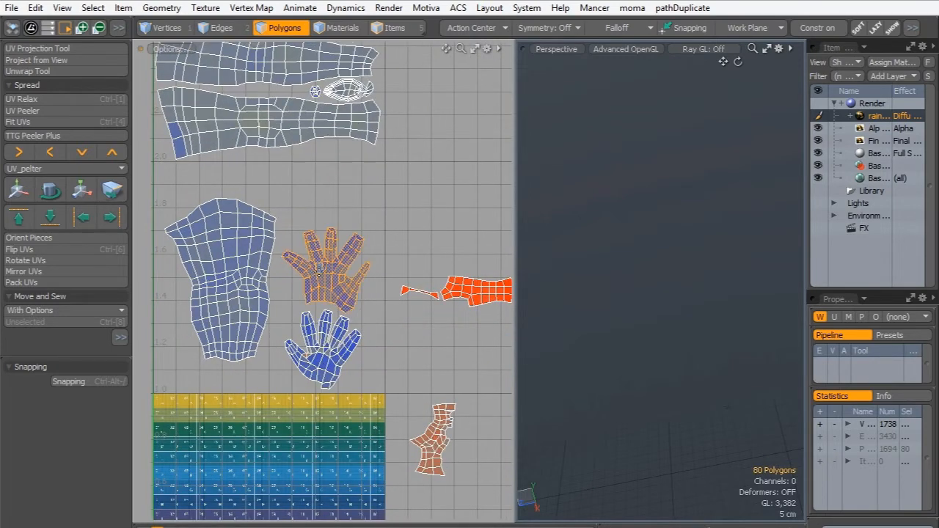
key(w)
drag(319, 269, 321, 232)
key(space)
- Move the lower hand island by U 0.015 and V 0.125, closer beneath the upper hand
double_click(326, 353)
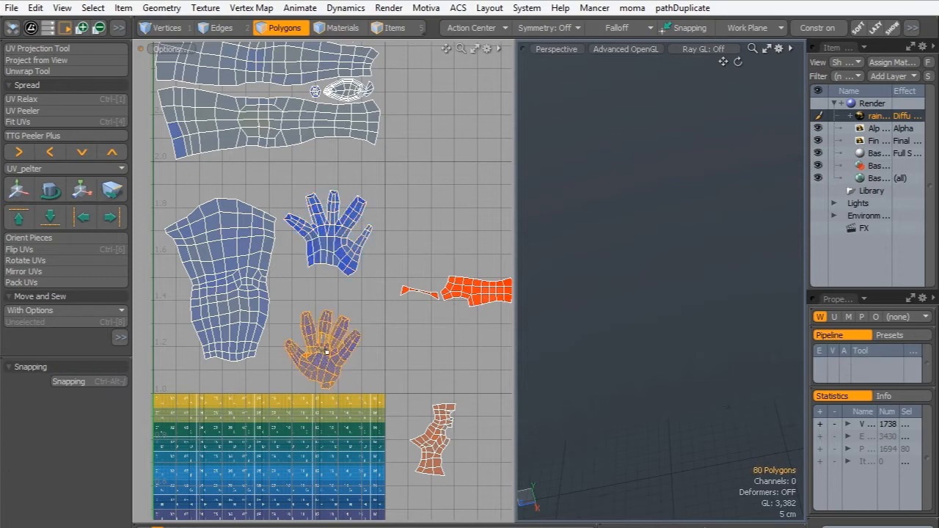
key(w)
drag(325, 364, 328, 322)
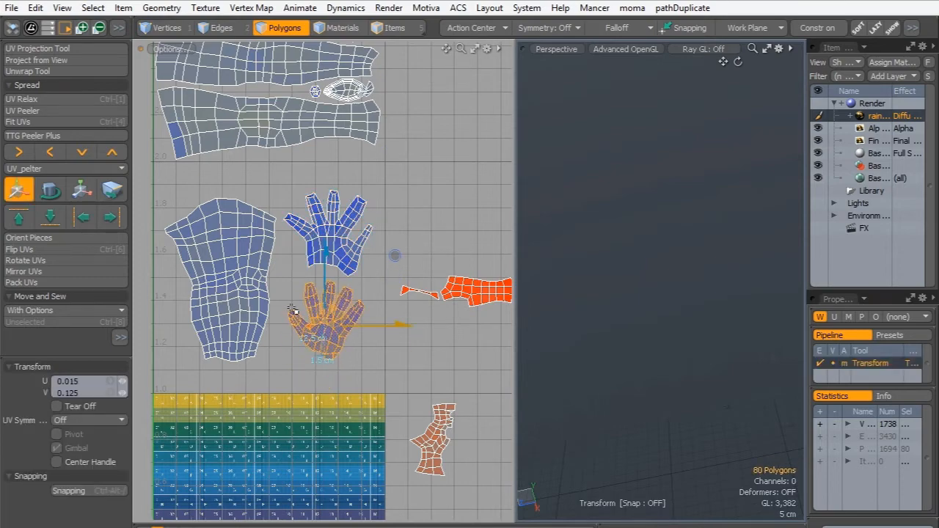
- Select all the small island groups below the main UV tile, move them straight up into the tile and clear the selection
key(space)
scroll(327, 323, up, 3)
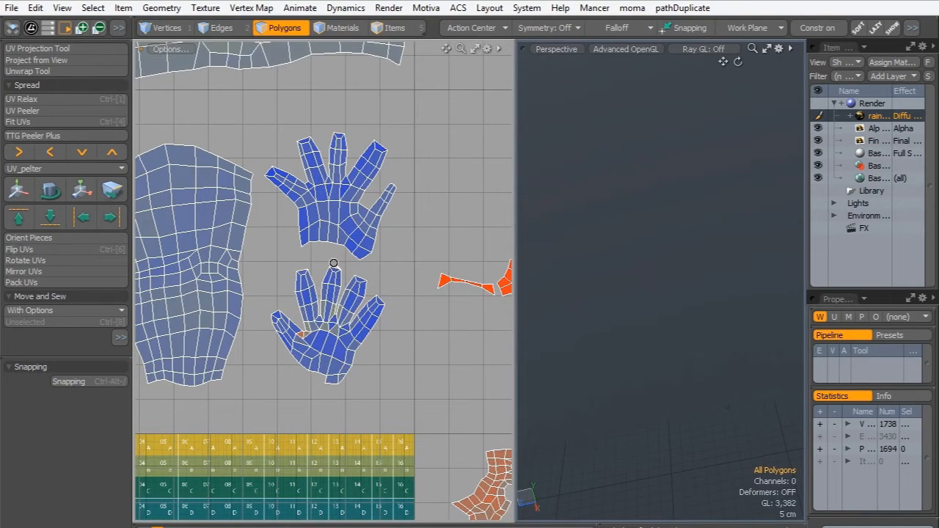
scroll(334, 263, up, 4)
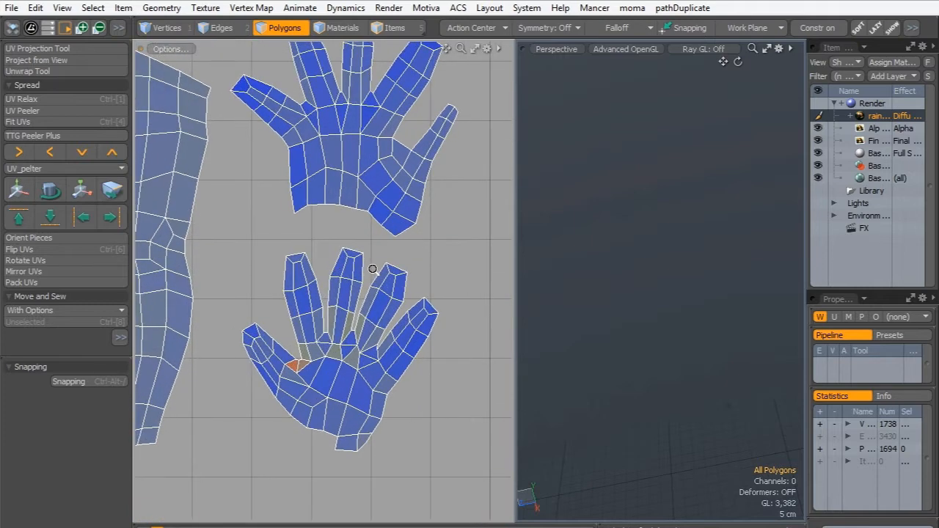
scroll(372, 269, down, 6)
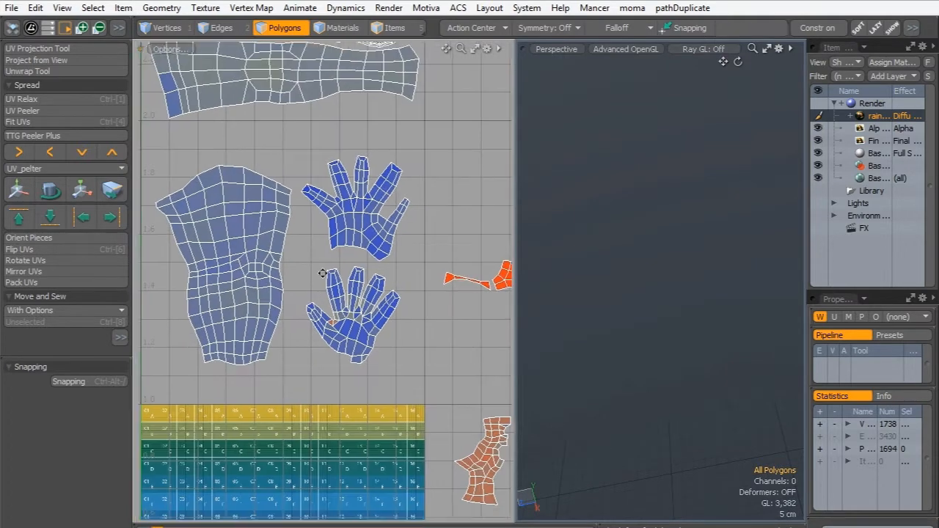
scroll(322, 272, down, 5)
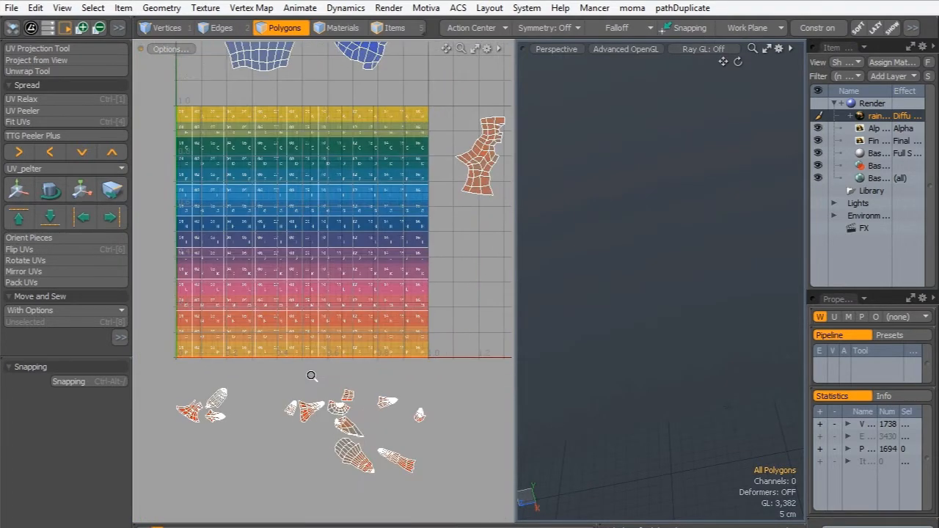
scroll(264, 338, down, 2)
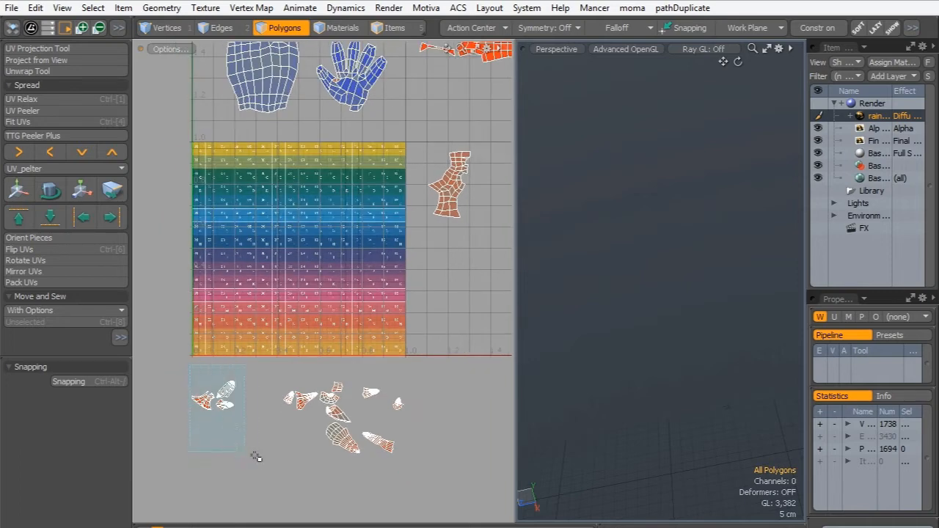
drag(441, 506, 441, 506)
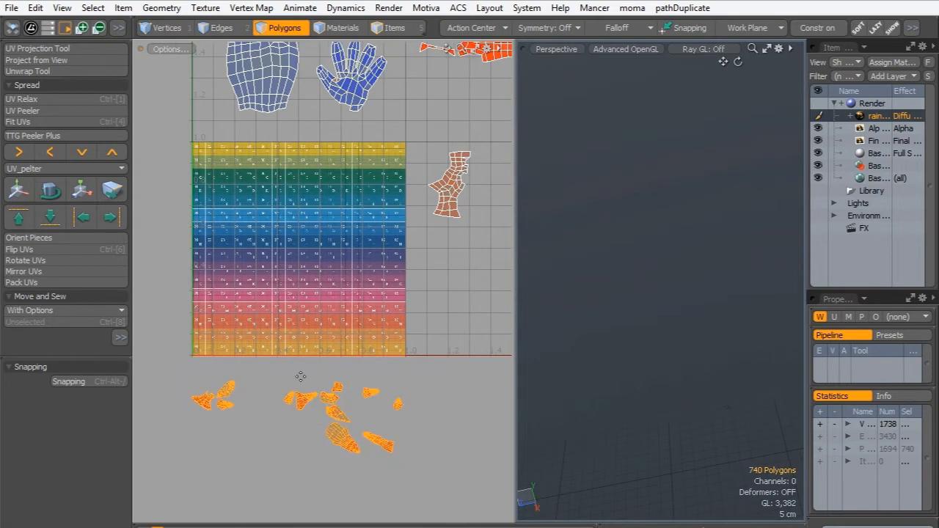
key(w)
drag(297, 417, 296, 258)
key(space)
click(300, 285)
- Select the front curved antler tine's whole UV island and move it by U -0.04 and V 0.294
ctrl+alt+drag(218, 225, 246, 226)
ctrl+alt+drag(661, 231, 693, 214)
alt+shift+drag(693, 215, 765, 258)
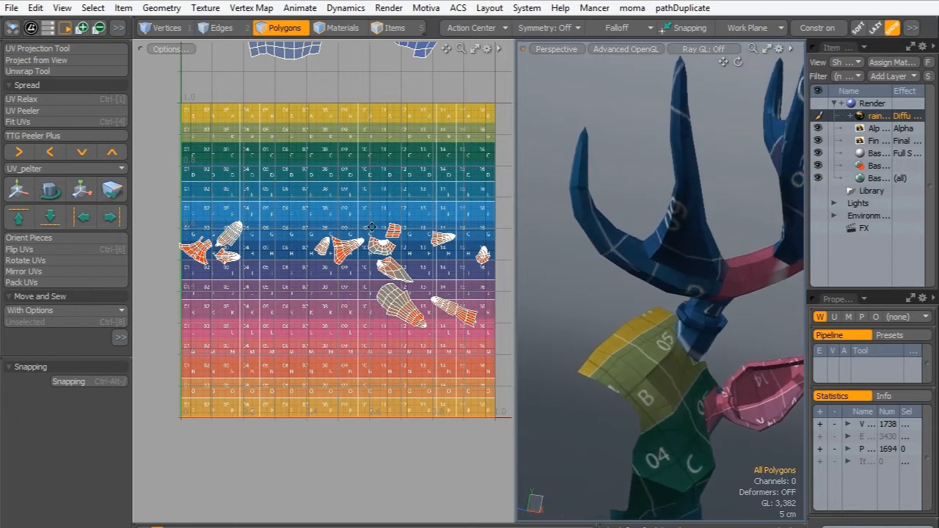
drag(600, 225, 590, 231)
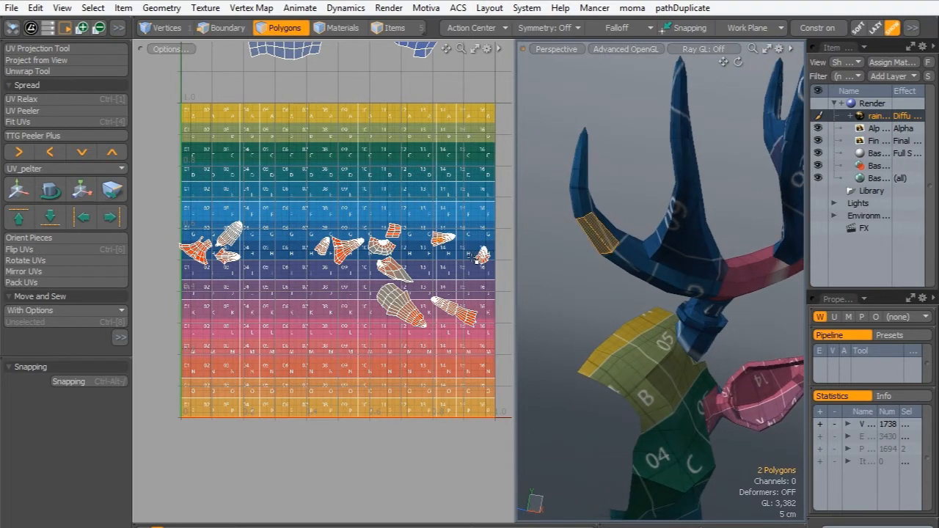
key(bracketright)
key(w)
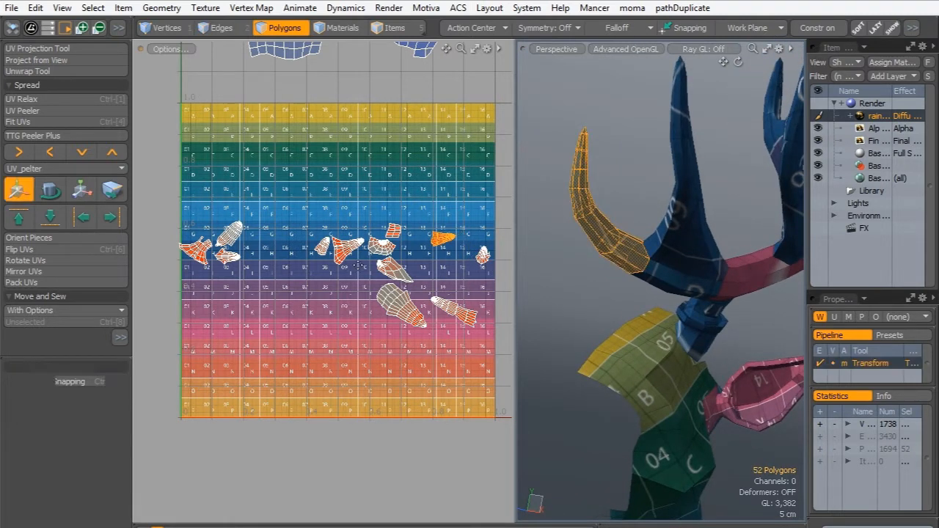
alt+shift+drag(391, 129, 288, 212)
ctrl+alt+drag(289, 212, 465, 205)
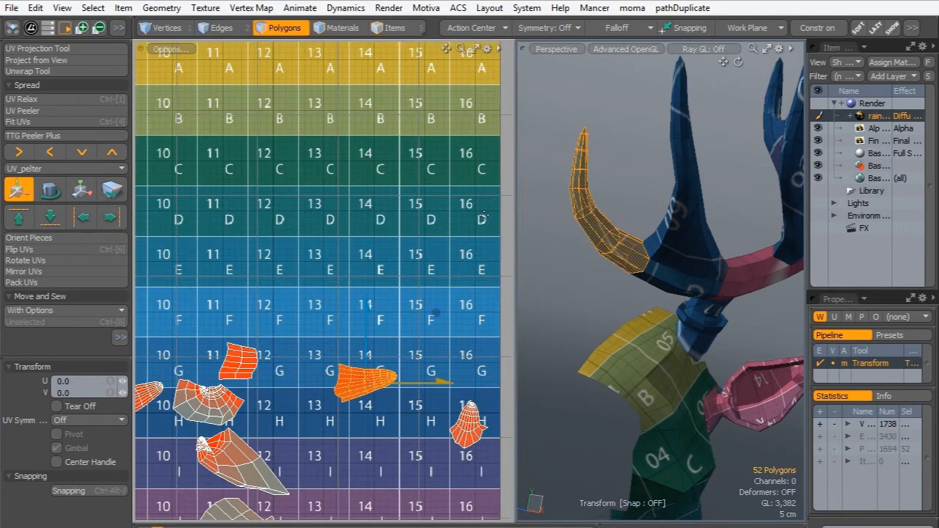
drag(366, 376, 329, 265)
- Relax the curved tine's island, then tear off its lower half and shift it slightly down from the upper half
ctrl+alt+drag(330, 265, 427, 167)
alt+shift+drag(366, 212, 352, 240)
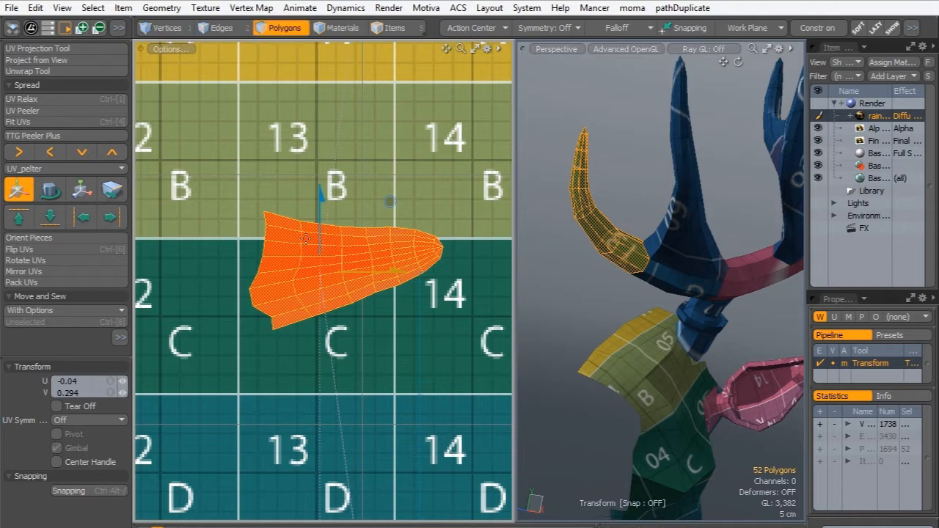
click(30, 101)
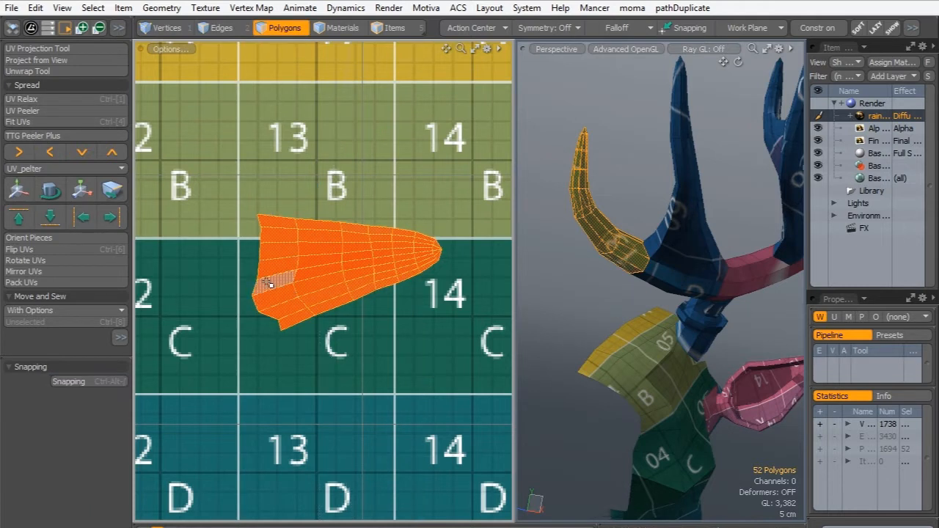
mouse_move(274, 285)
mouse_down()
mouse_move(292, 306)
mouse_move(437, 253)
mouse_move(358, 271)
mouse_up()
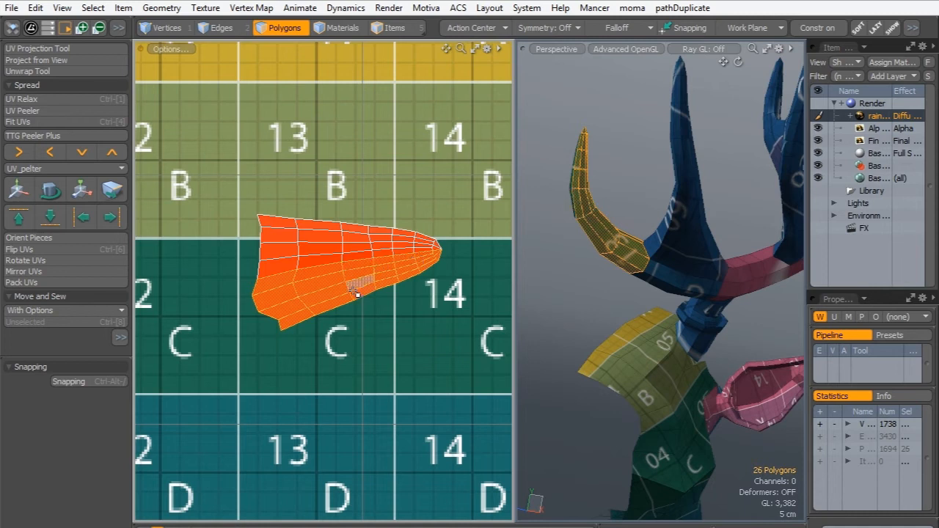
key(w)
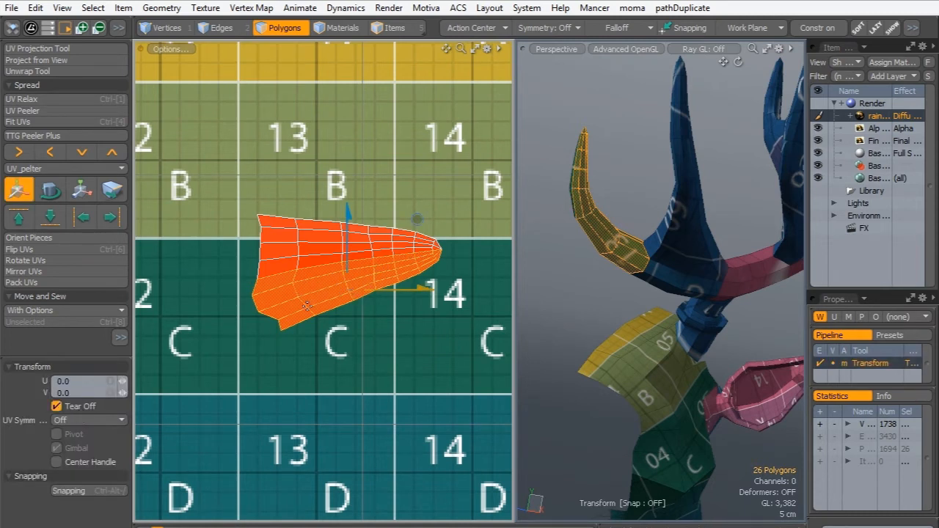
drag(330, 278, 331, 296)
key(q)
- Apply UV Relax separately to the upper and lower halves of the curved tine
double_click(315, 250)
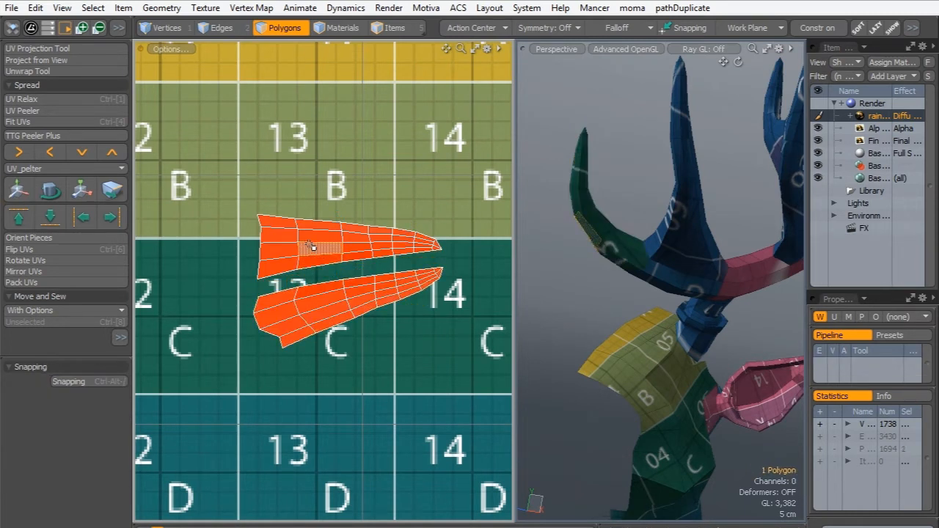
click(22, 99)
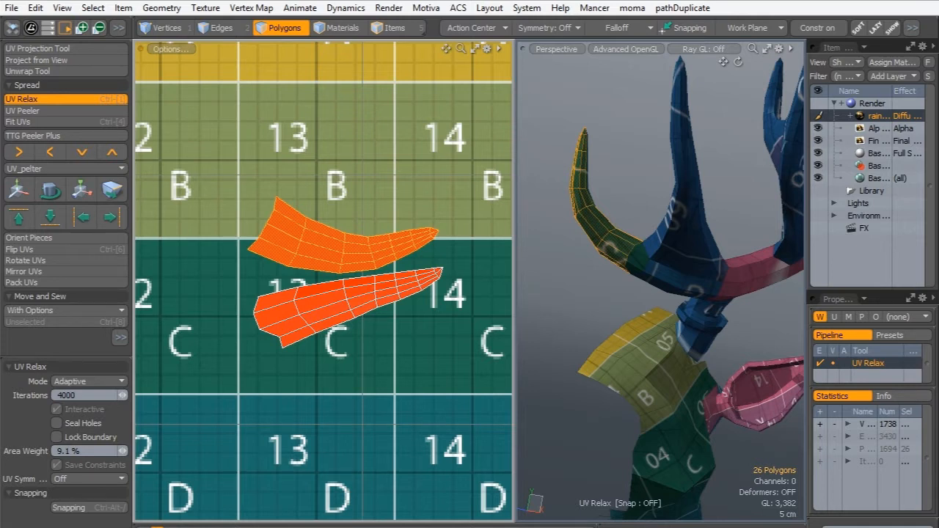
key(Escape)
double_click(341, 296)
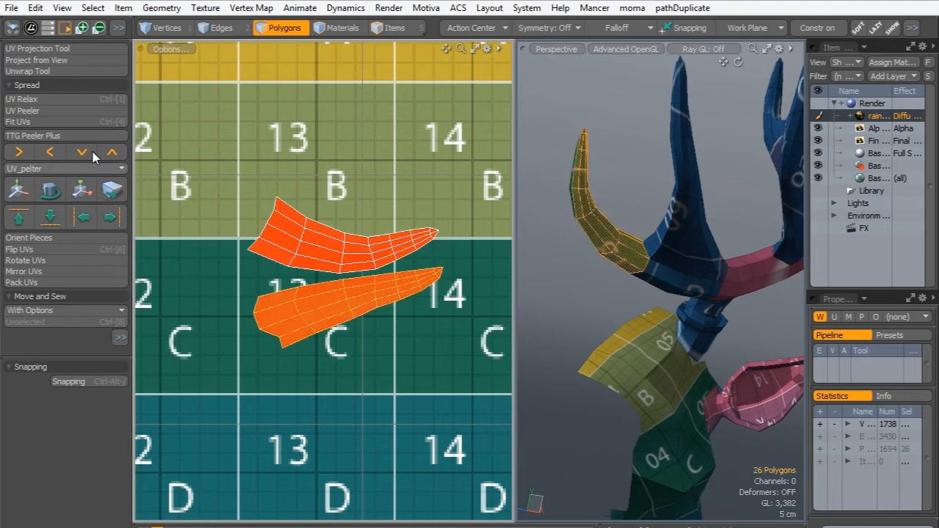
click(25, 100)
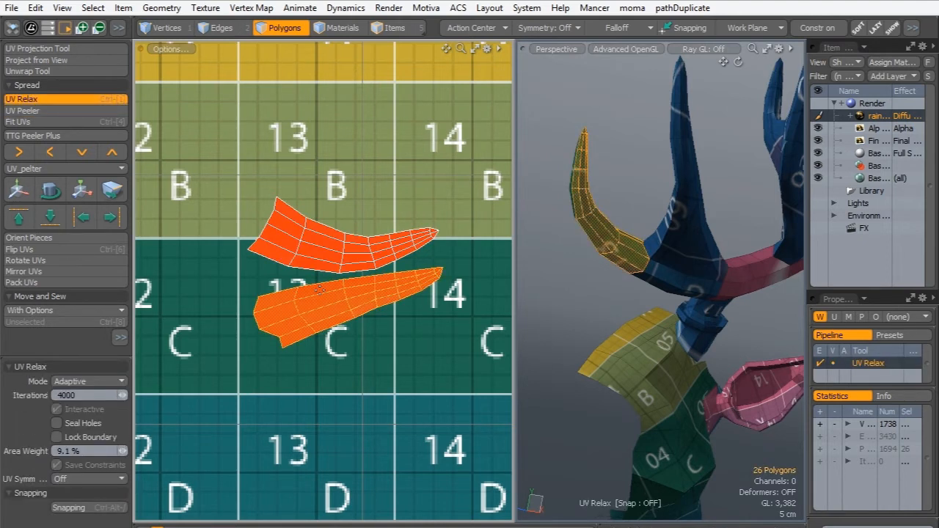
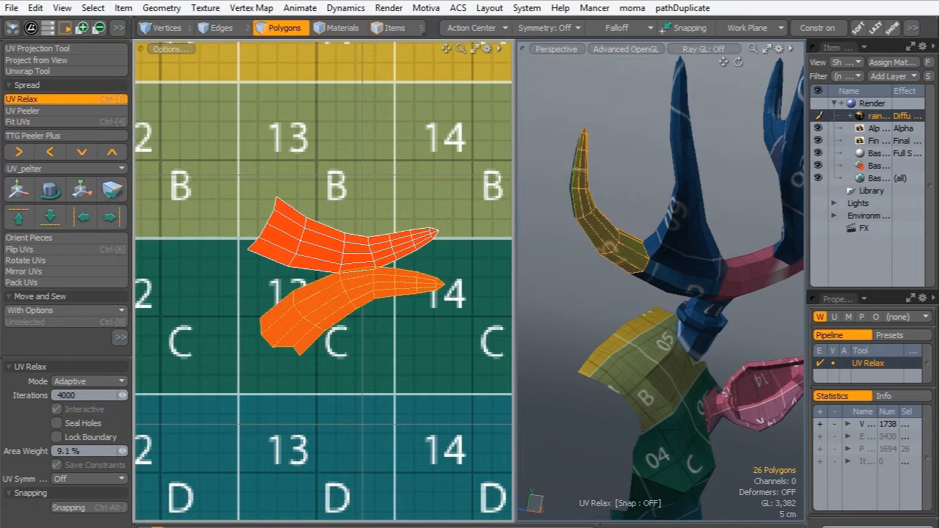
- Move the tine's lower half straight up by V 0.3895 and hide the finished tine polygons
key(h)
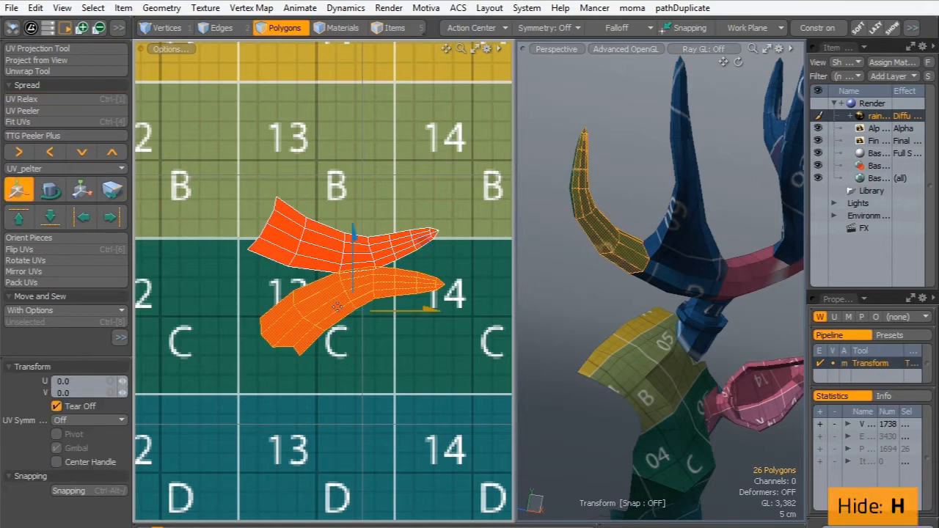
drag(354, 235, 354, 59)
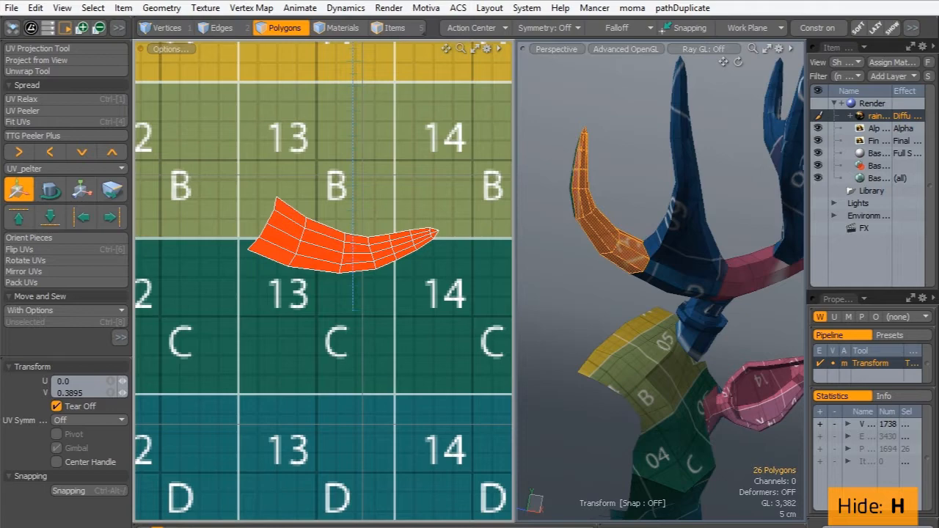
key(space)
scroll(370, 182, down, 8)
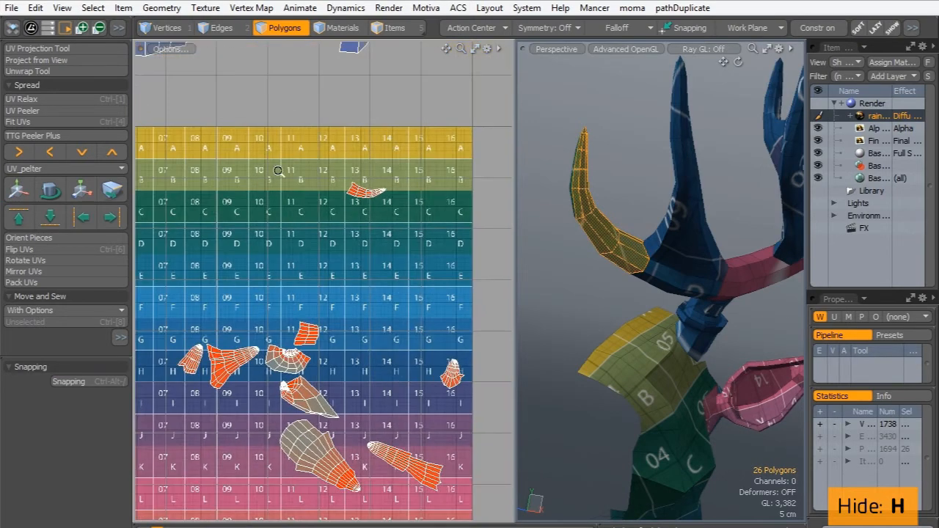
key(h)
- Select the slender tine island near grid cell 08 H and tear one lengthwise half away from the other
ctrl+alt+drag(192, 358, 242, 360)
click(243, 372)
key(bracketright)
alt+drag(700, 145, 661, 234)
alt+drag(243, 372, 323, 308)
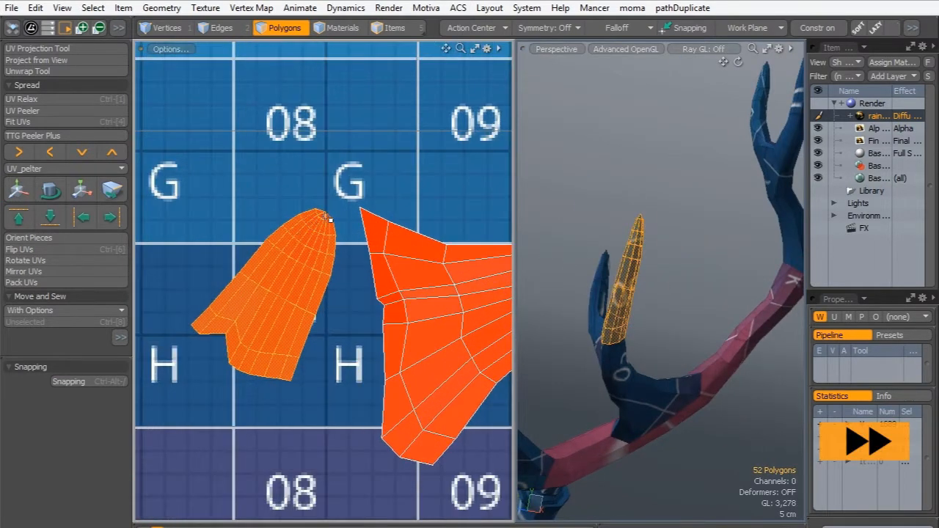
drag(327, 217, 269, 339)
mouse_move(319, 270)
mouse_down()
mouse_move(331, 228)
mouse_move(308, 276)
mouse_up()
key(w)
key(space)
- Select both halves of the split slender tine and move them together up to around grid cell 07 G
double_click(266, 273)
shift+double_click(307, 279)
key(w)
alt+drag(266, 182, 349, 271)
drag(349, 385, 239, 208)
- Relax the UVs of the slender tine's split halves and clear the selection
click(37, 100)
click(287, 189)
key(space)
double_click(285, 215)
key(space)
click(326, 319)
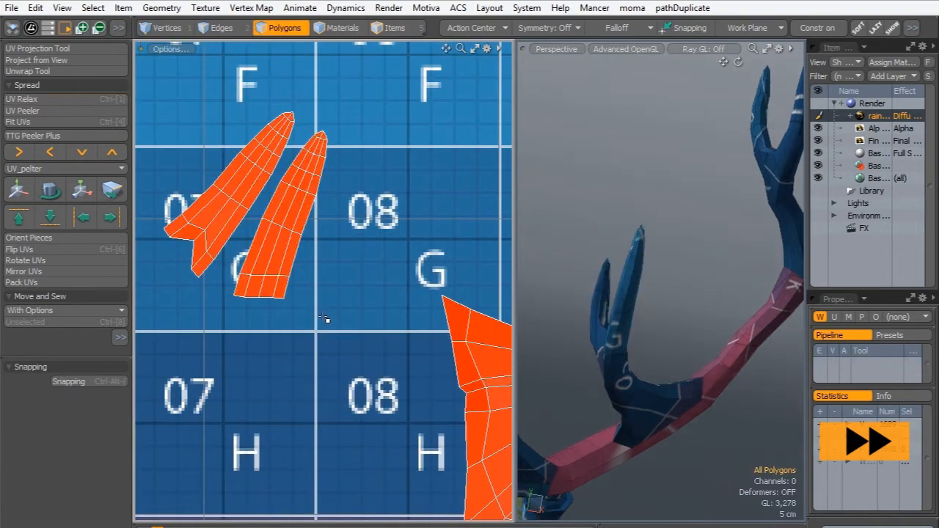
- Tear the lower half off the wide-based pointed antler island in row H, shift it slightly down and relax its UVs
alt+drag(646, 352, 775, 448)
scroll(321, 216, down, 5)
alt+drag(427, 261, 325, 279)
scroll(326, 278, up, 2)
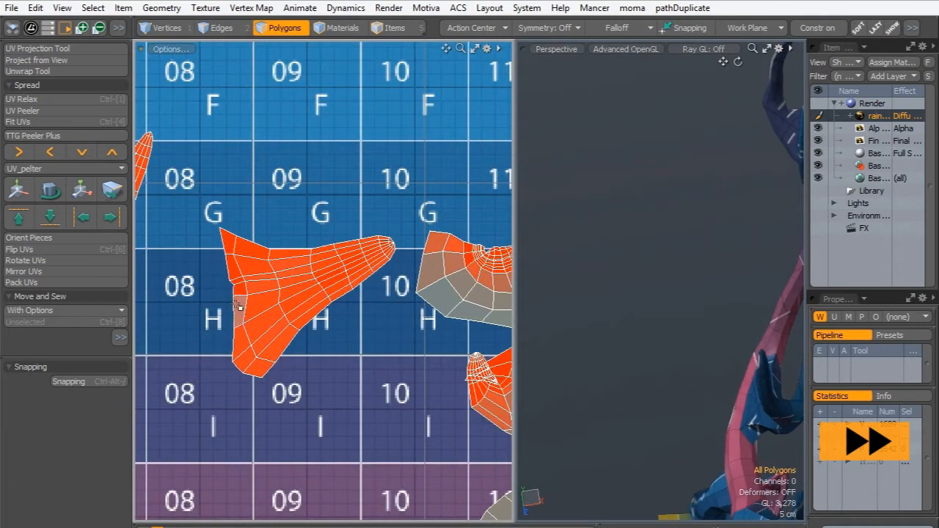
mouse_move(244, 308)
mouse_down()
mouse_move(353, 287)
mouse_move(381, 262)
mouse_move(172, 349)
mouse_move(330, 315)
mouse_move(382, 272)
mouse_up()
scroll(390, 246, up, 4)
alt+drag(268, 340, 398, 240)
mouse_move(196, 282)
shift+mouse_down()
mouse_move(256, 419)
mouse_move(260, 341)
shift+mouse_up()
key(w)
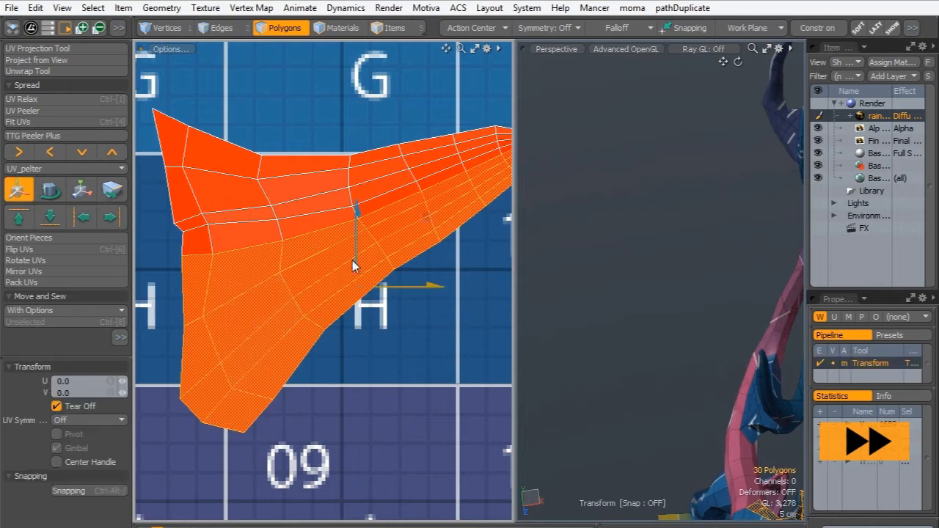
drag(353, 266, 354, 284)
click(29, 99)
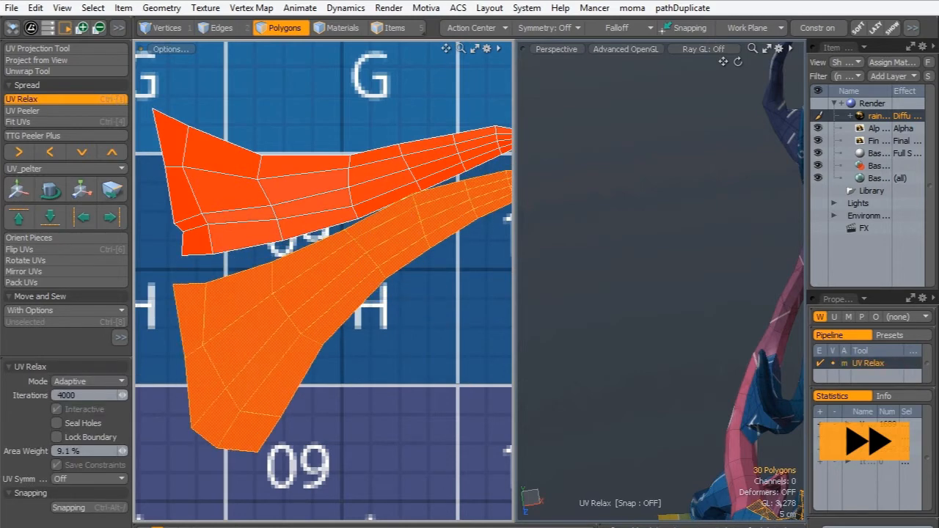
key(space)
- Move the pointed antler island's upper half up, away from the lower half, and relax its UVs
click(330, 148)
click(317, 189)
alt+drag(317, 190, 293, 294)
key(])
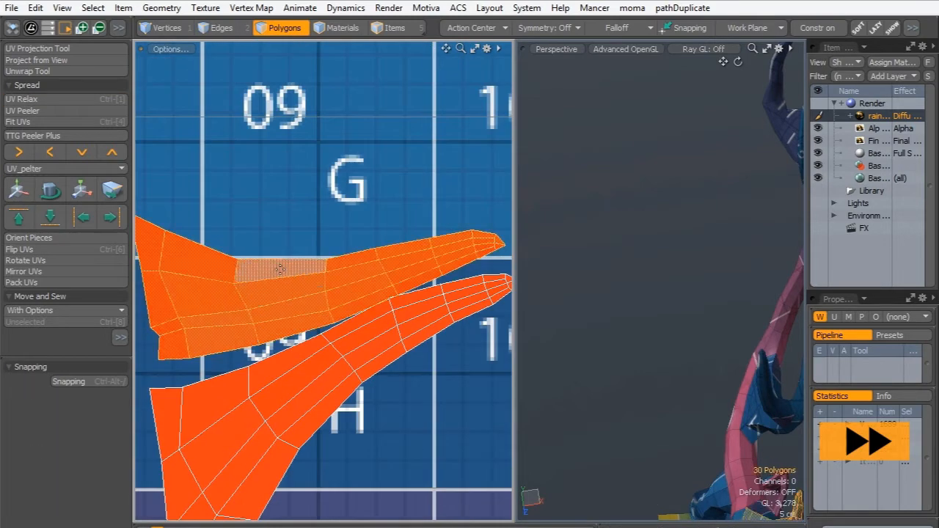
key(w)
drag(318, 210, 319, 165)
click(29, 99)
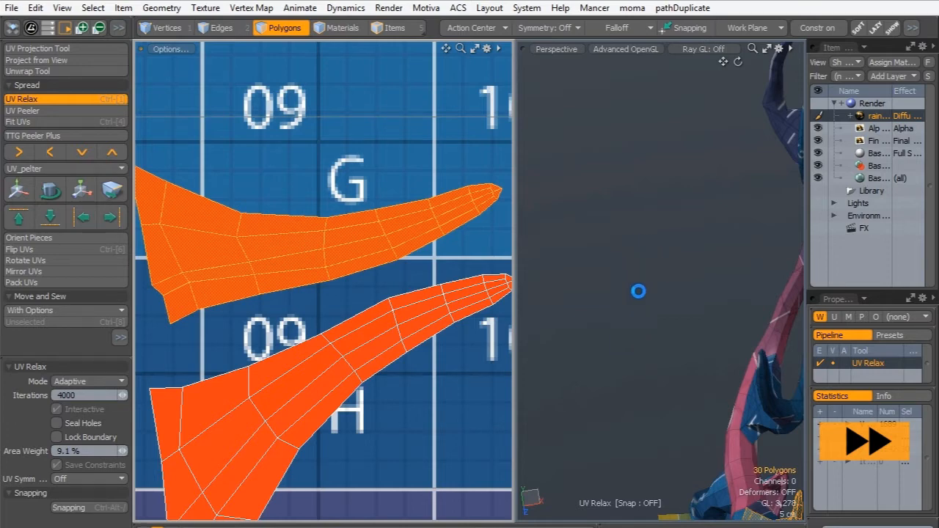
key(q)
click(620, 324)
- Select the whole hooked antler branch island in row I and relax its UVs
scroll(390, 210, down, 6)
scroll(373, 254, up, 5)
drag(374, 254, 389, 315)
ctrl+alt+drag(631, 238, 540, 238)
alt+drag(617, 242, 572, 228)
alt+shift+drag(411, 323, 367, 242)
mouse_move(411, 237)
ctrl+alt+mouse_down()
mouse_move(360, 237)
mouse_move(400, 237)
ctrl+alt+mouse_up()
double_click(385, 293)
ctrl+alt+drag(633, 130, 683, 132)
alt+shift+drag(387, 279, 386, 243)
scroll(280, 252, up, 3)
alt+shift+drag(280, 252, 264, 212)
alt+drag(653, 206, 778, 218)
alt+drag(631, 209, 556, 193)
scroll(247, 186, down, 3)
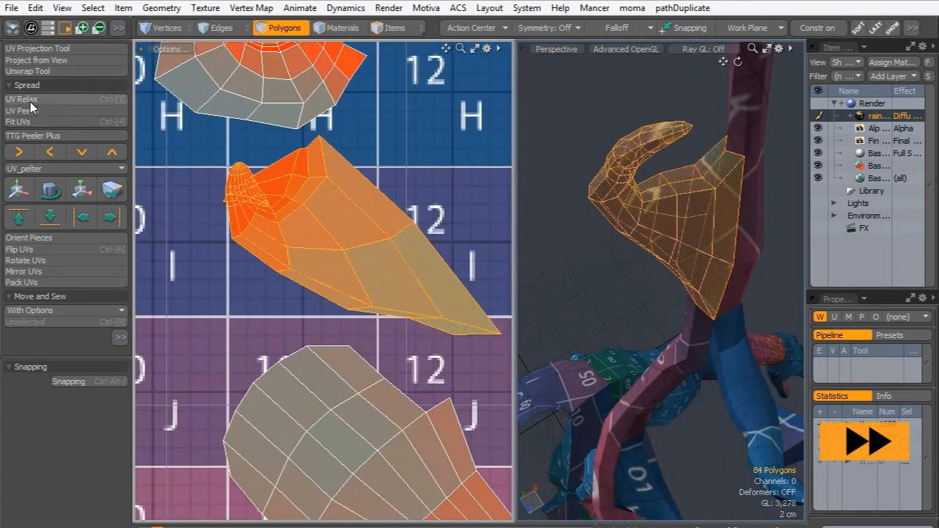
click(30, 102)
click(204, 178)
key(q)
- Select one side of the relaxed hooked branch, including its curved tip, and tear it away down from the other side
mouse_move(198, 150)
mouse_down()
mouse_move(306, 272)
mouse_move(386, 324)
mouse_up()
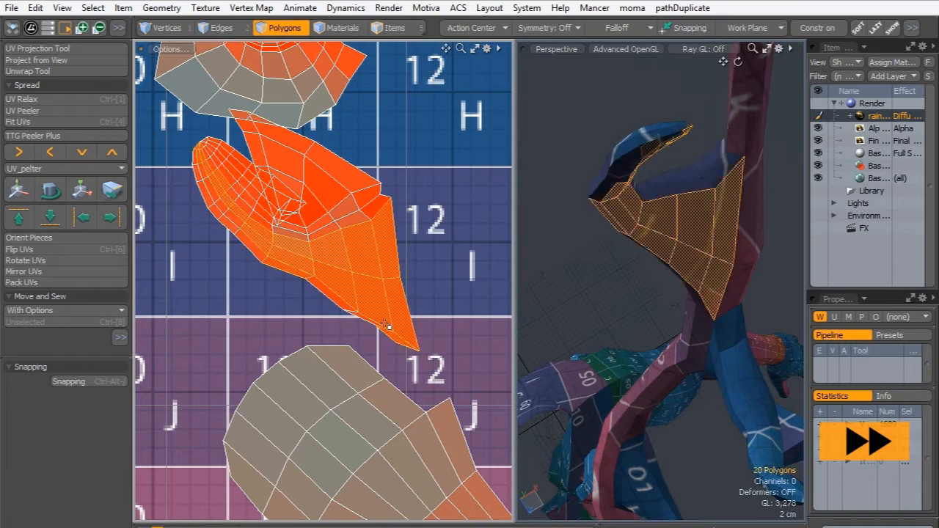
mouse_move(275, 273)
shift+mouse_down()
mouse_move(194, 155)
mouse_move(319, 298)
mouse_move(469, 395)
shift+mouse_up()
scroll(187, 144, up, 3)
scroll(185, 270, down, 3)
shift+drag(375, 349, 486, 300)
key(w)
drag(264, 382, 228, 411)
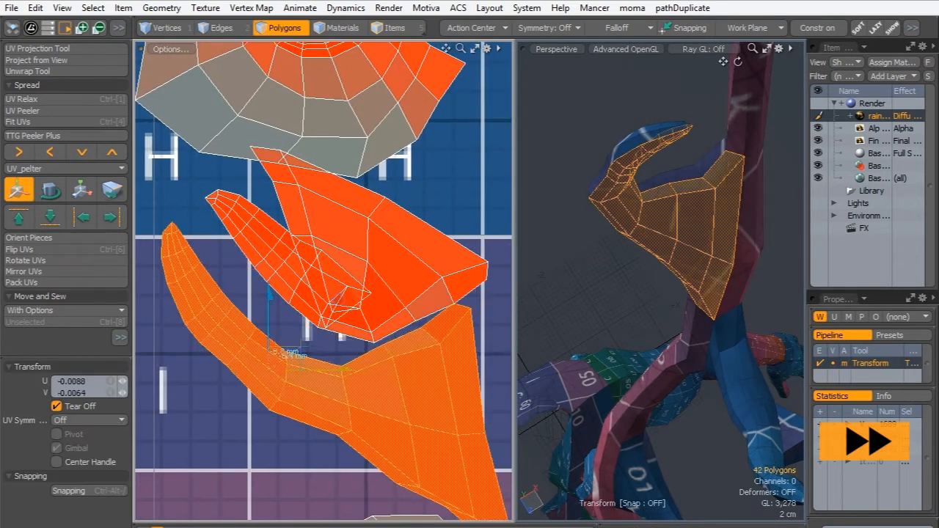
key(q)
- Select the hooked branch's other, overlapping side and hide all unselected polygons
double_click(241, 235)
key(shift+h)
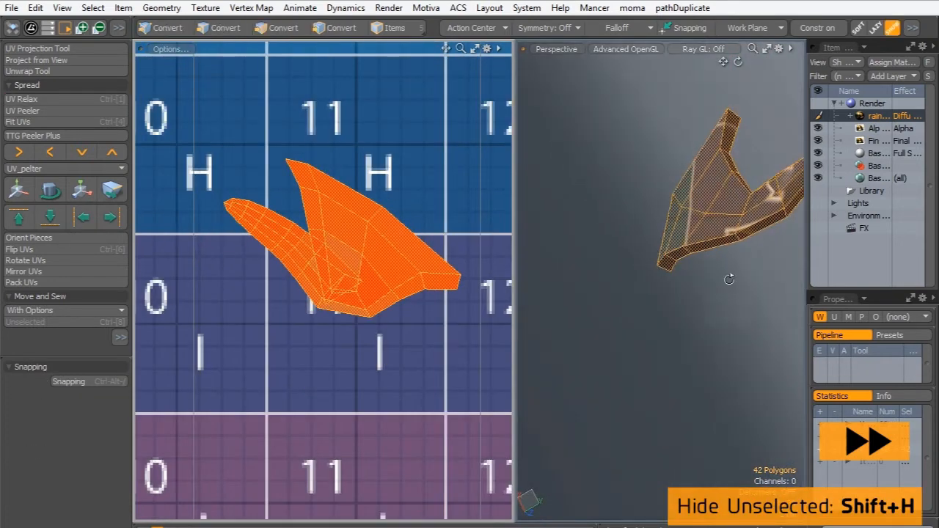
- Unwrap the isolated 42-polygon branch piece with the Unwrap Tool and relax its UVs
click(25, 71)
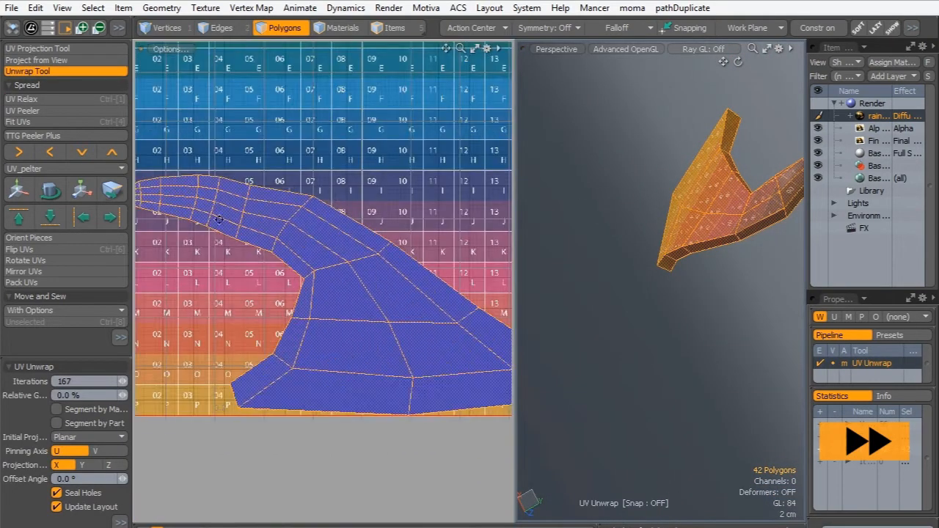
key(q)
key(ctrl+1)
key(q)
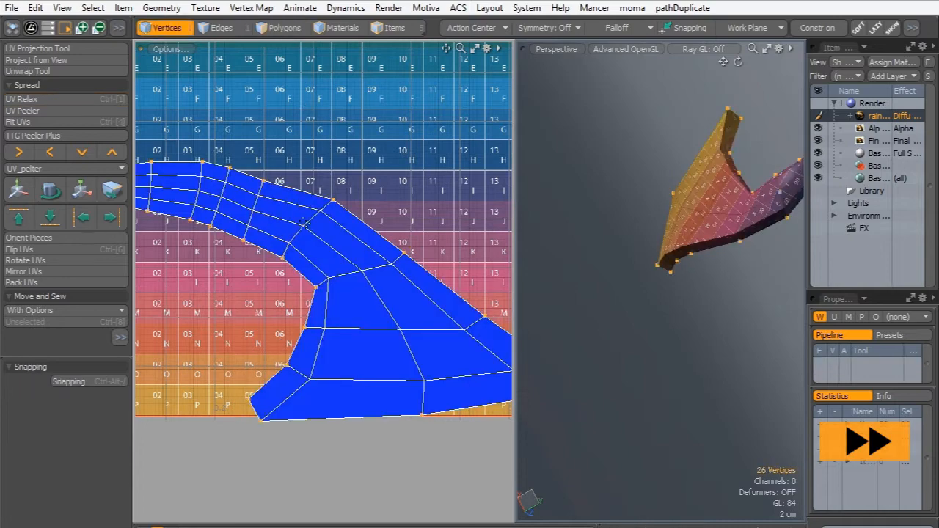
- Unhide the rest of the mesh, scale down the unwrapped branch island and move it above the small UV islands
key(u)
key(r)
drag(408, 220, 357, 243)
scroll(357, 242, up, 2)
alt+shift+drag(358, 242, 254, 373)
key(w)
drag(275, 342, 492, 83)
scroll(492, 83, up, 2)
alt+shift+drag(492, 83, 439, 65)
scroll(439, 65, down, 2)
key(q)
- Select the large tapered branch island of 84 polygons and relax it with UV Relax in Adaptive mode
scroll(348, 278, up, 2)
double_click(349, 344)
scroll(348, 277, up, 1)
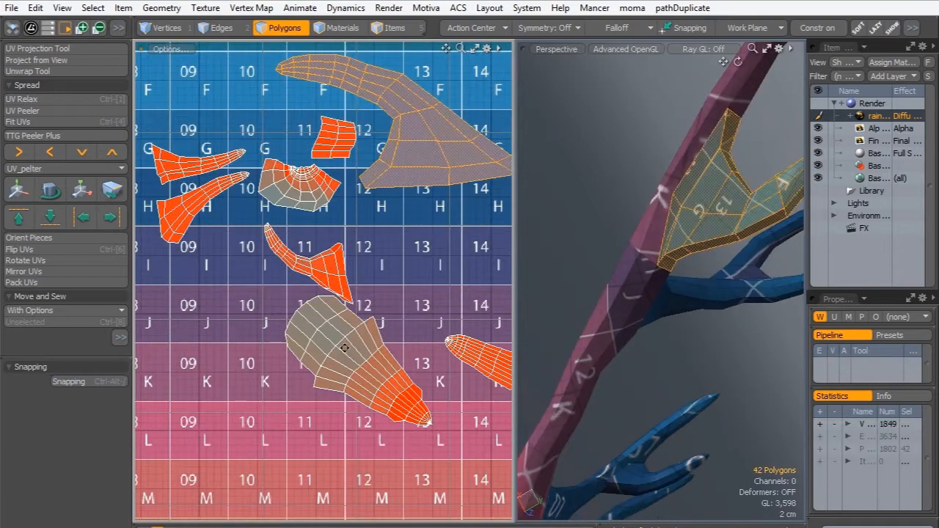
double_click(349, 341)
scroll(570, 284, down, 2)
alt+drag(570, 285, 606, 297)
scroll(606, 286, up, 2)
scroll(315, 335, up, 1)
scroll(345, 337, up, 1)
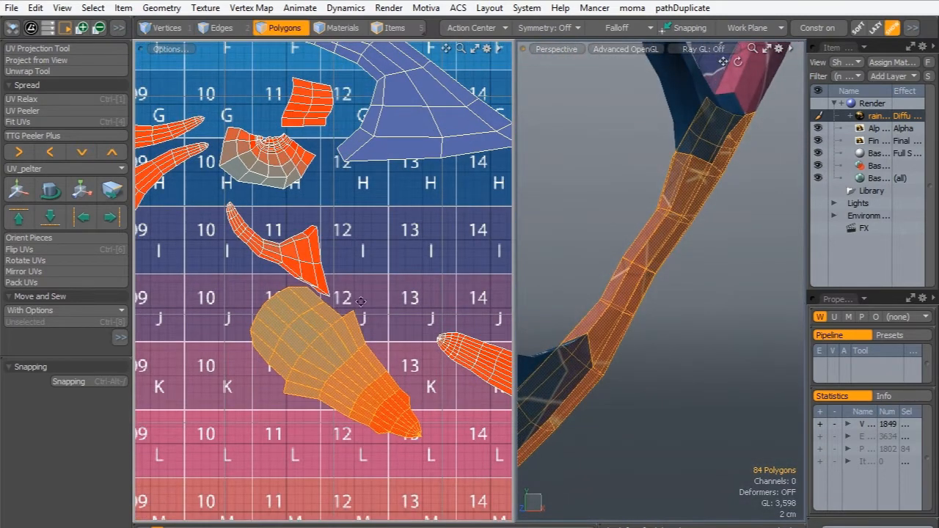
alt+shift+drag(354, 340, 351, 317)
scroll(351, 317, up, 2)
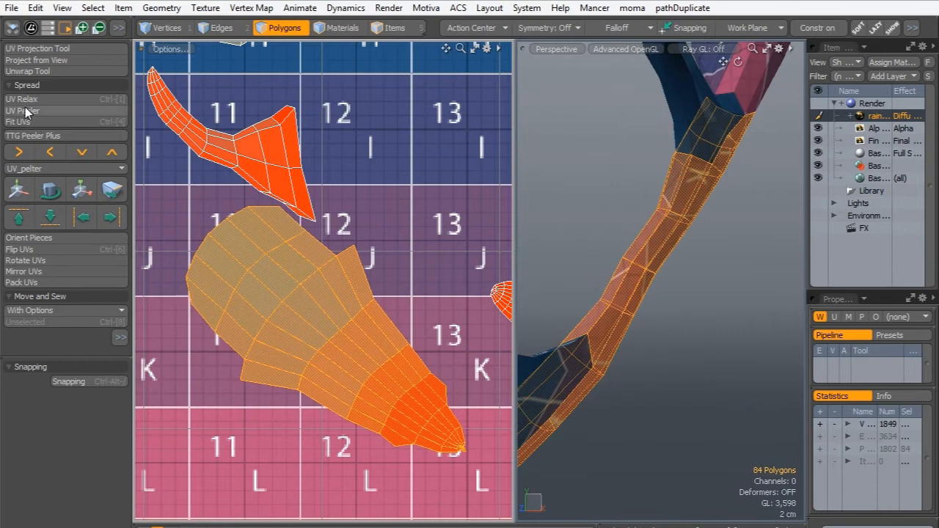
click(22, 98)
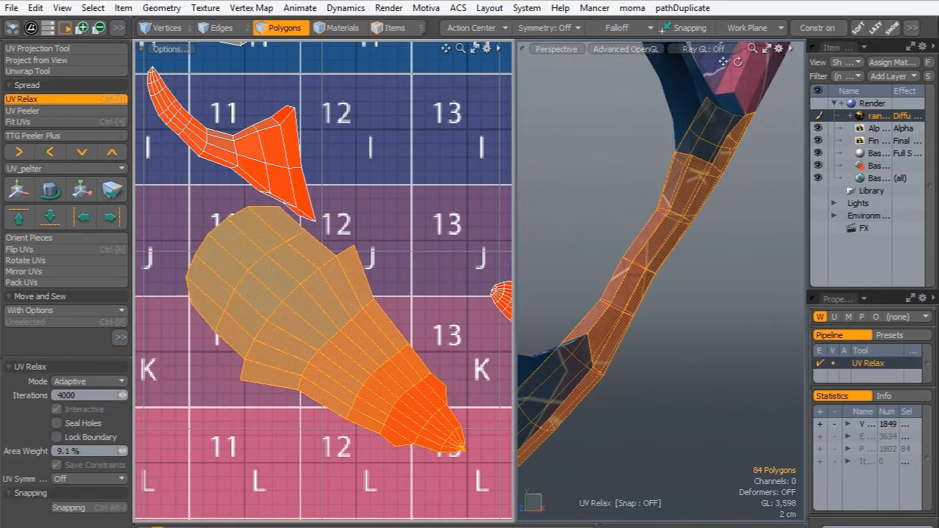
click(420, 390)
alt+shift+drag(420, 389, 325, 265)
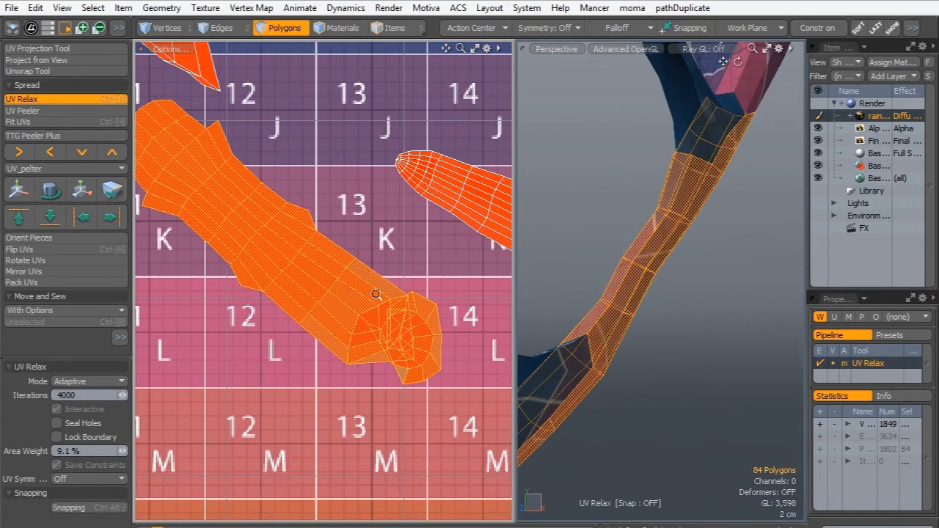
- Set the UV Relax iterations to 6000 for the tapered branch island and finish relaxing it
ctrl+alt+drag(377, 296, 463, 321)
alt+shift+drag(602, 341, 613, 323)
ctrl+alt+drag(335, 292, 318, 268)
alt+shift+drag(362, 314, 396, 350)
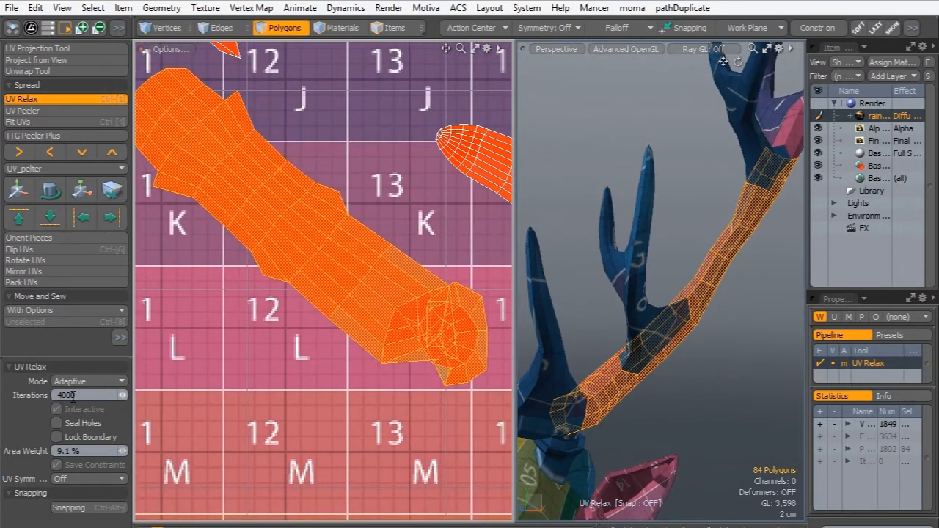
alt+shift+drag(475, 322, 430, 312)
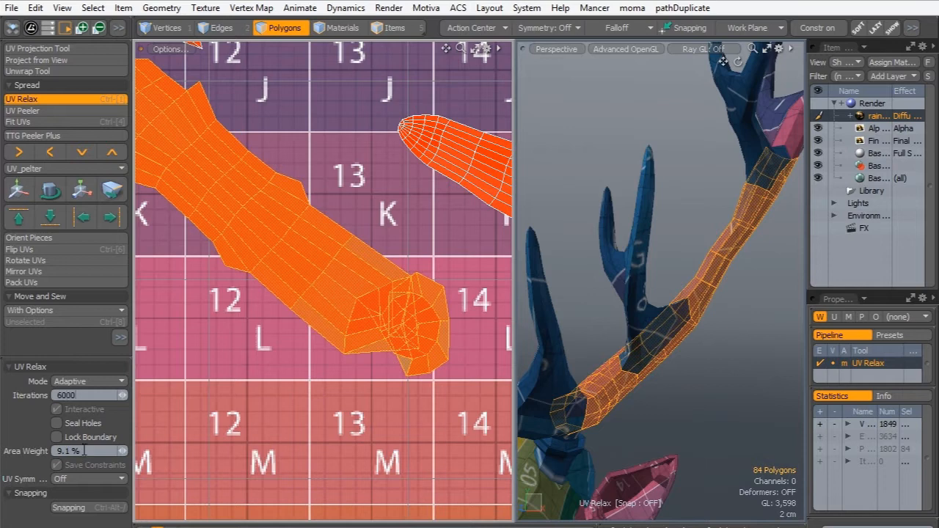
click(229, 426)
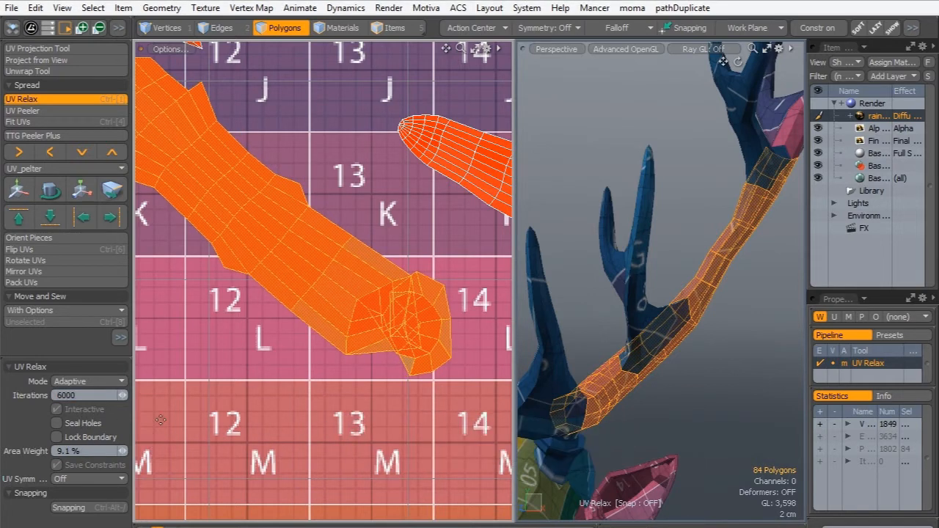
key(space)
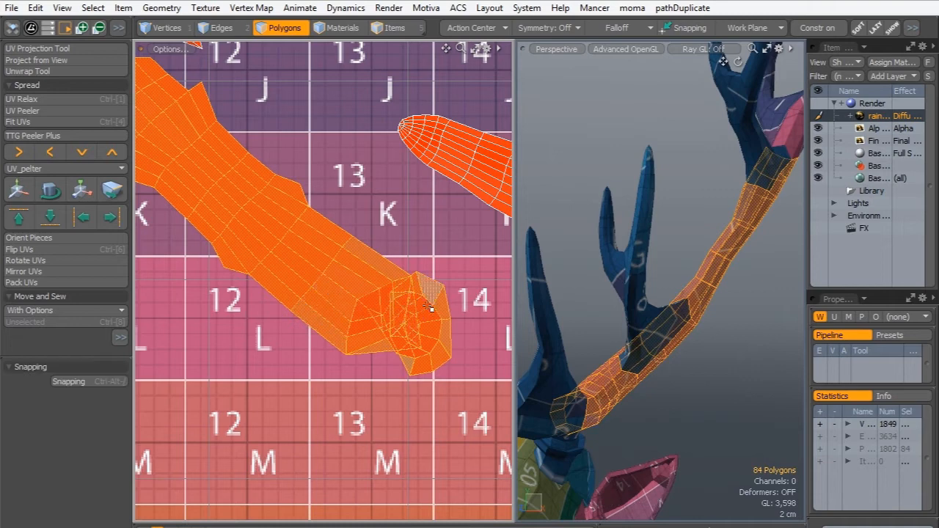
- Try to select the crumpled, overlapping polygons at the lower end of the branch island
click(404, 207)
drag(437, 307, 436, 323)
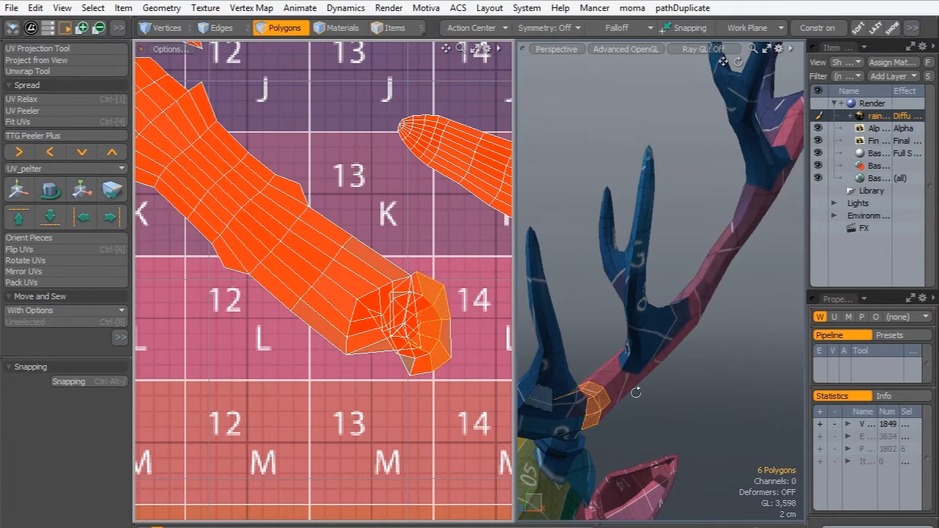
mouse_move(636, 393)
alt+mouse_down()
mouse_move(551, 319)
mouse_move(618, 310)
mouse_move(656, 260)
alt+mouse_up()
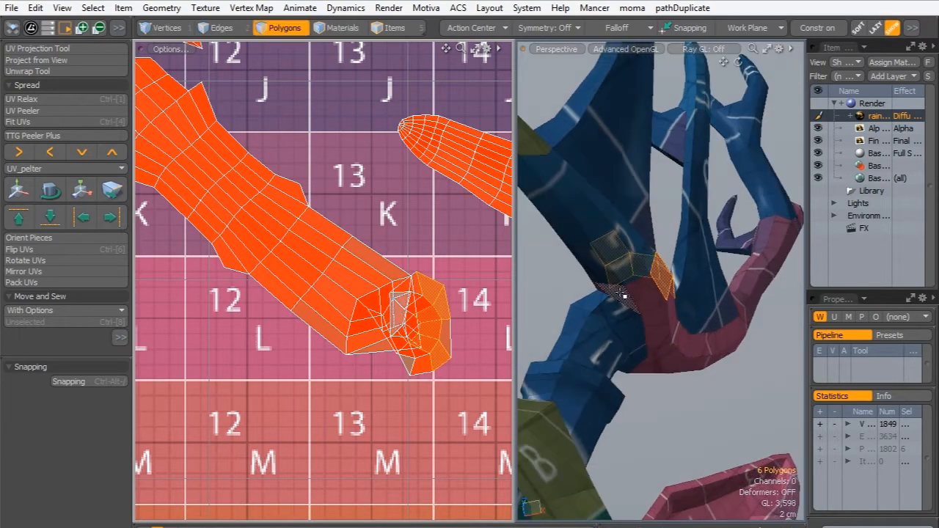
drag(623, 295, 682, 330)
double_click(301, 288)
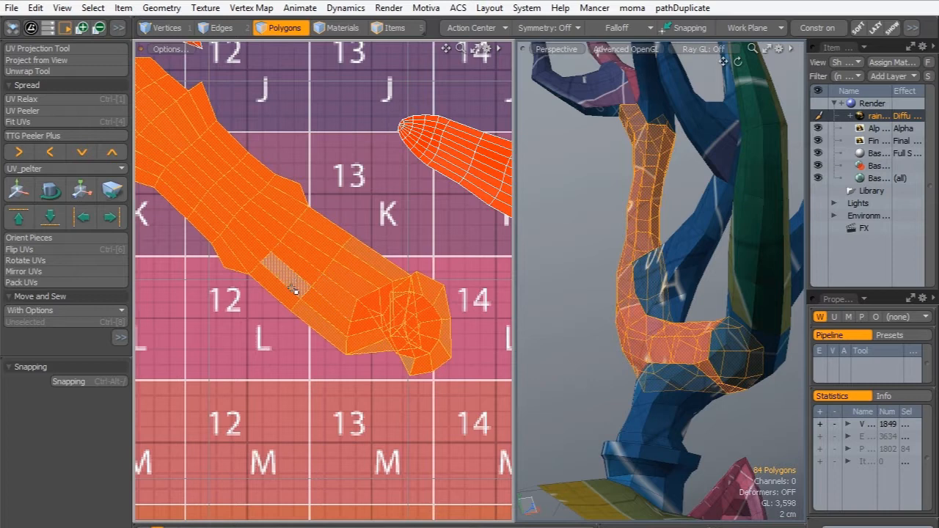
double_click(402, 297)
shift+drag(440, 308, 384, 343)
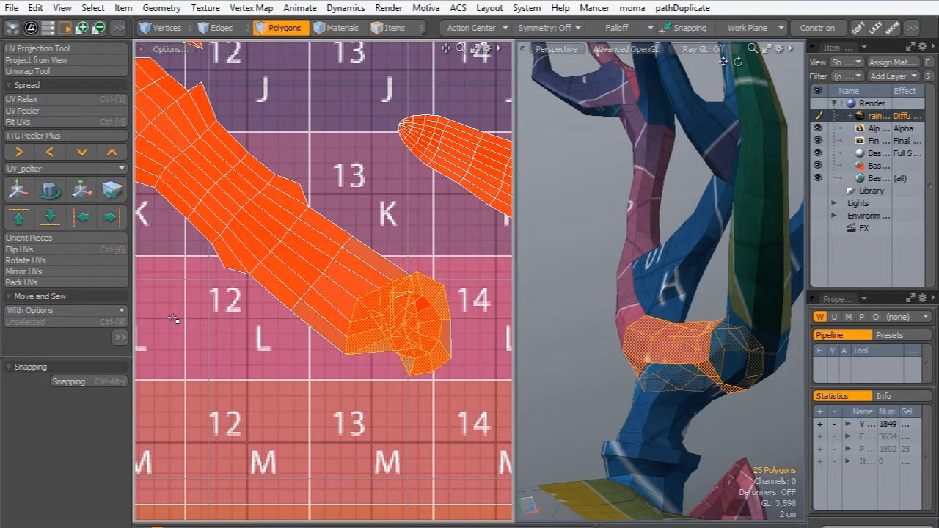
- Select the 20 polygons at the branch's crumpled end and tear them off below the island, by -0.0065 U and -0.0581 V
mouse_move(429, 289)
mouse_down()
mouse_move(442, 324)
mouse_move(397, 341)
mouse_up()
mouse_move(637, 283)
alt+mouse_down()
mouse_move(716, 209)
mouse_move(738, 223)
alt+mouse_up()
mouse_move(759, 266)
mouse_down()
mouse_move(722, 240)
mouse_move(810, 377)
mouse_move(771, 373)
mouse_up()
key(l)
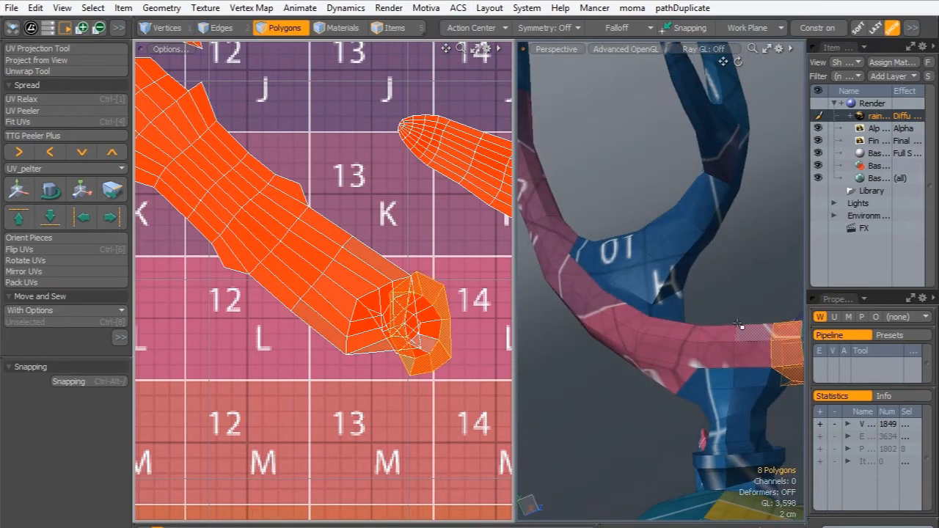
alt+drag(730, 323, 678, 385)
mouse_move(743, 379)
shift+mouse_down()
mouse_move(755, 342)
mouse_move(711, 352)
shift+mouse_up()
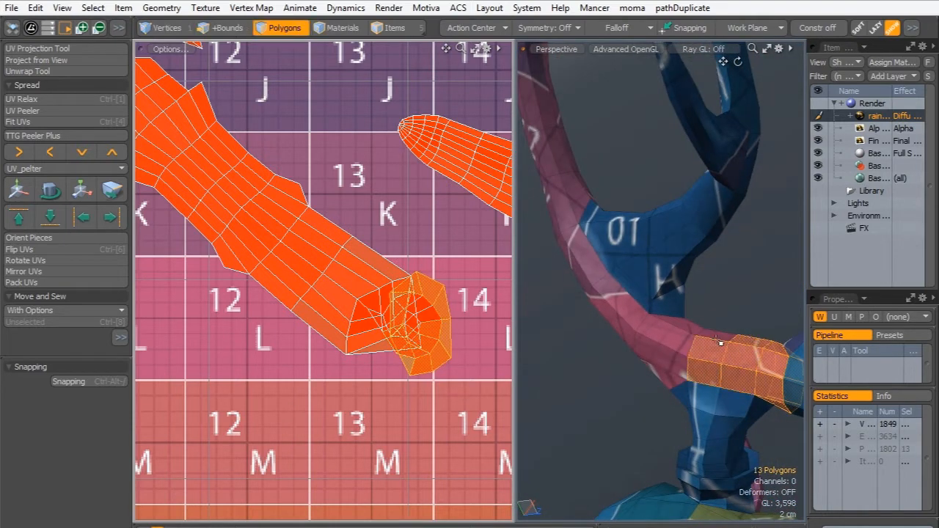
alt+drag(758, 396, 657, 143)
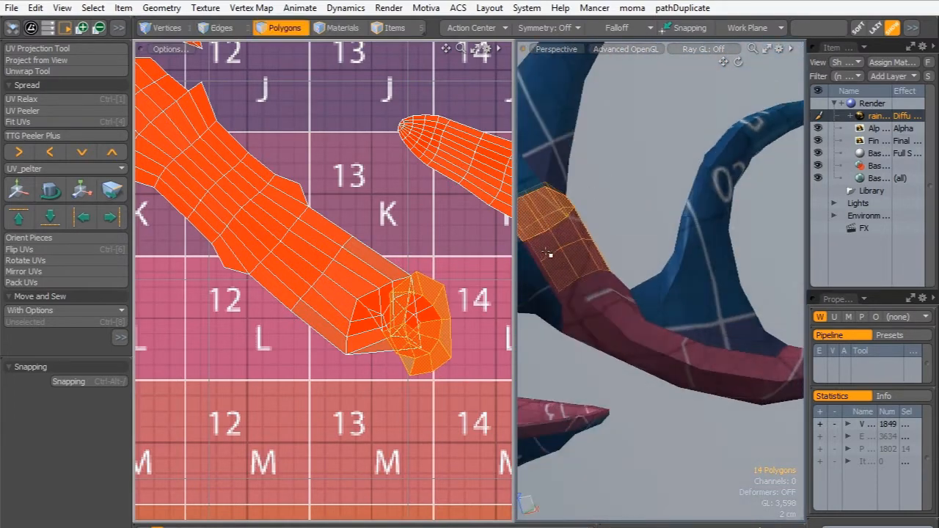
mouse_move(551, 254)
shift+mouse_down()
mouse_move(587, 215)
mouse_move(574, 271)
shift+mouse_up()
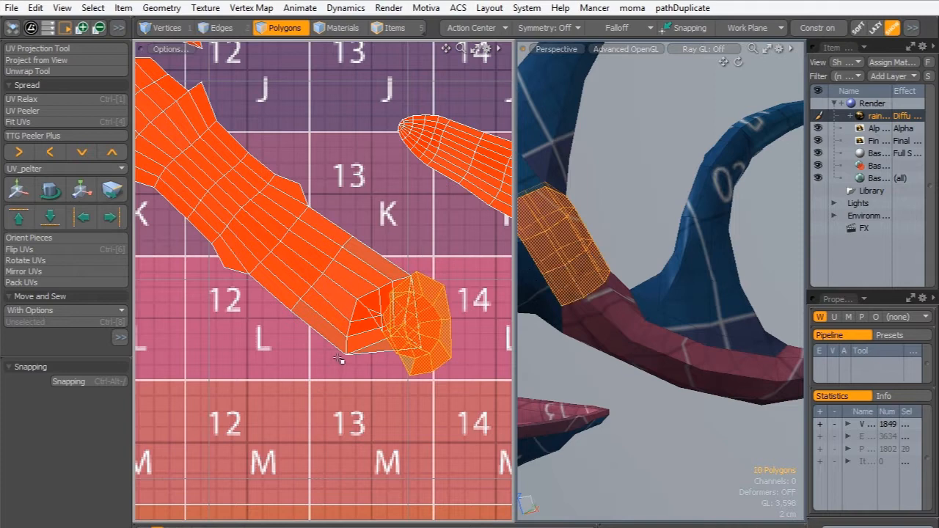
key(w)
drag(486, 256, 474, 369)
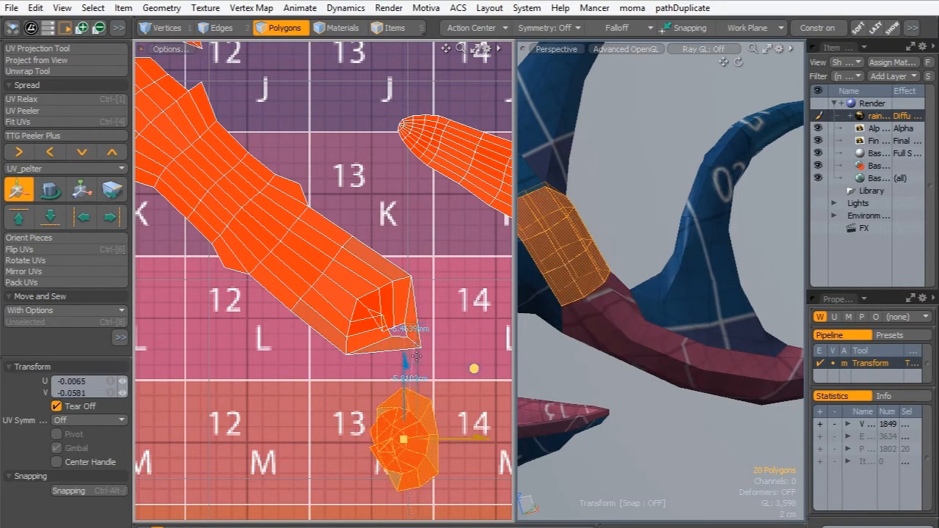
key(q)
- Select the two stretched polygons at the branch island's open end and tear them off by 0.0043 U and -0.0112 V
click(454, 358)
double_click(351, 300)
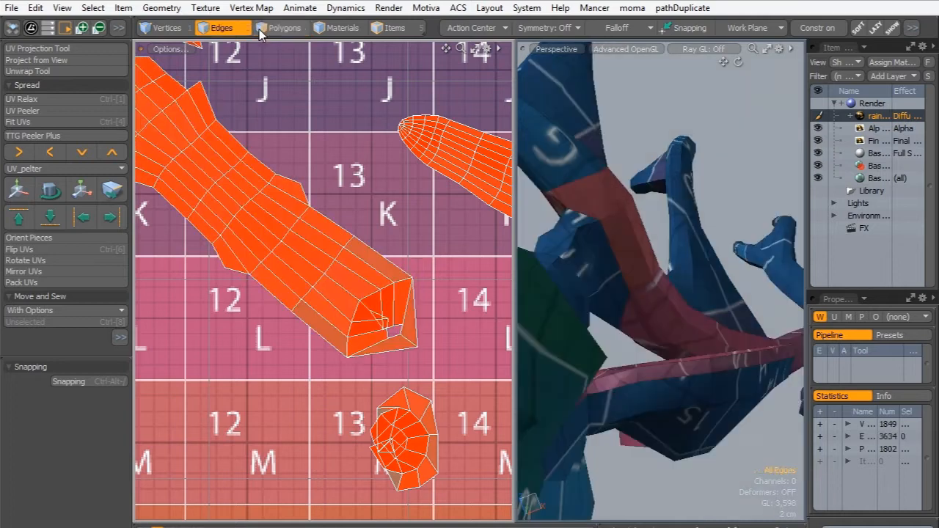
click(264, 30)
drag(411, 335, 406, 338)
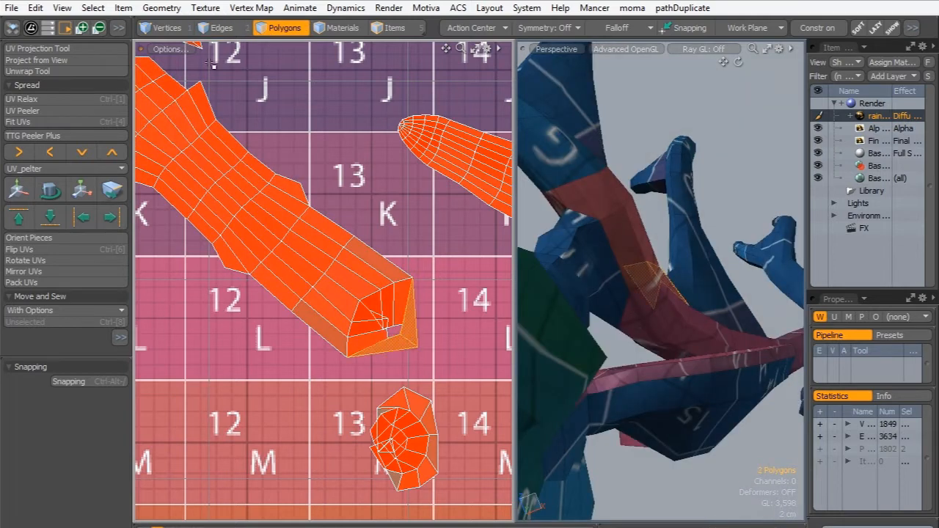
key(2)
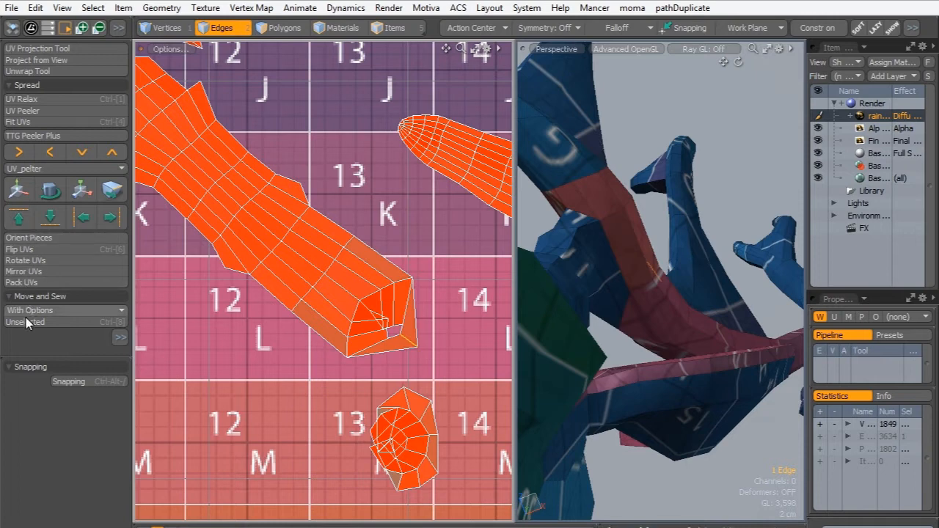
drag(51, 357, 53, 445)
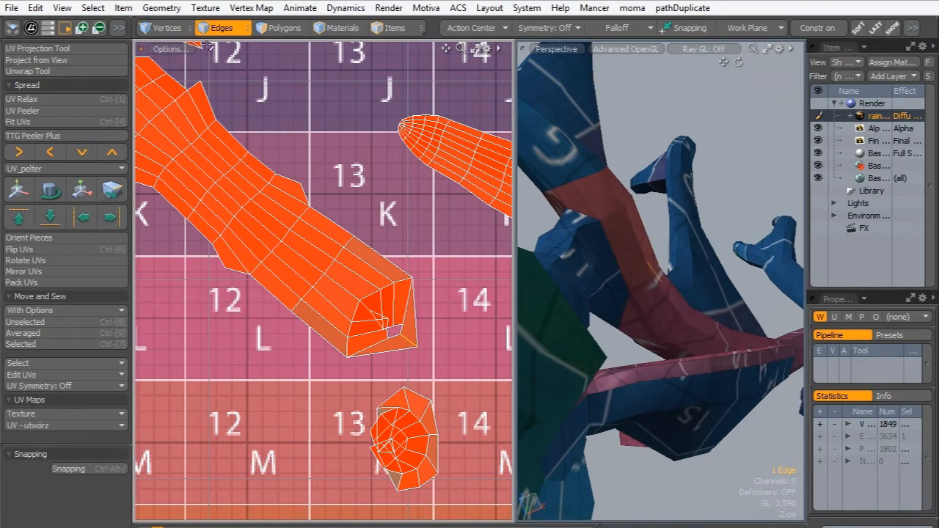
key(3)
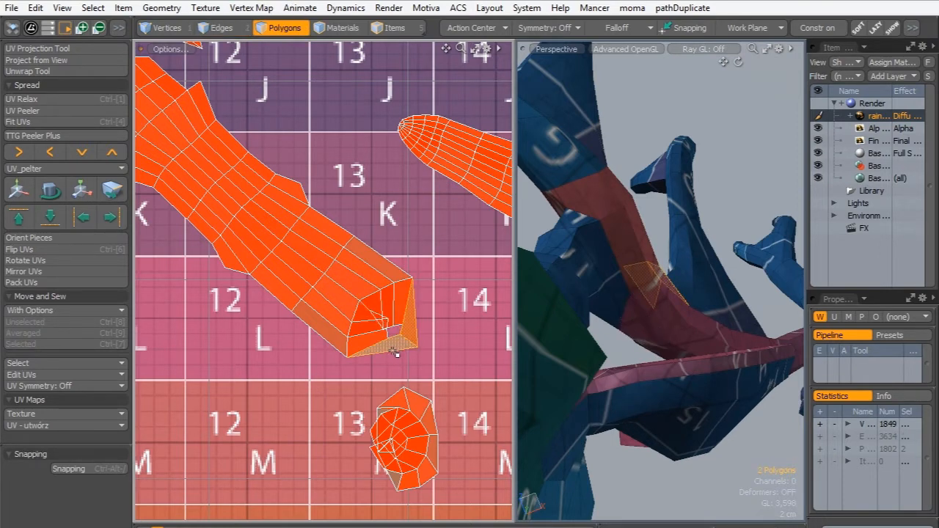
key(y)
drag(451, 249, 460, 271)
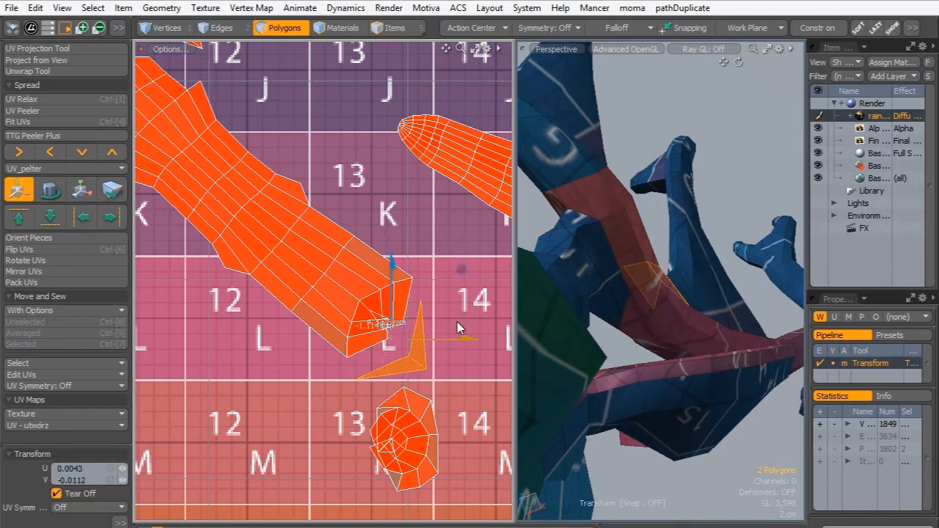
key(q)
- Move the upright triangular piece slightly away from the other torn-off triangle
click(457, 330)
key(y)
drag(422, 345, 435, 341)
key(q)
- Relax the remaining 62-polygon branch island with UV Relax in Adaptive mode at 4000 iterations
drag(392, 328, 377, 313)
key(bracketright)
click(30, 99)
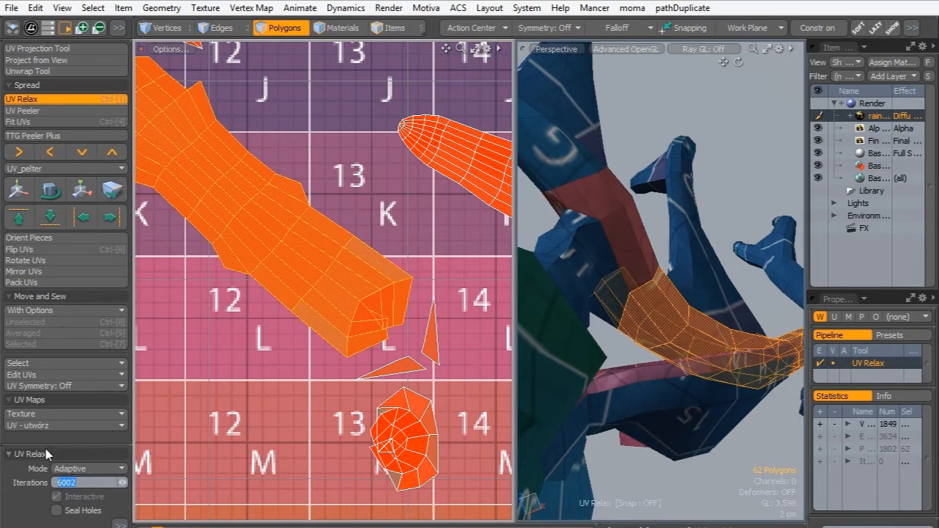
click(46, 454)
click(46, 449)
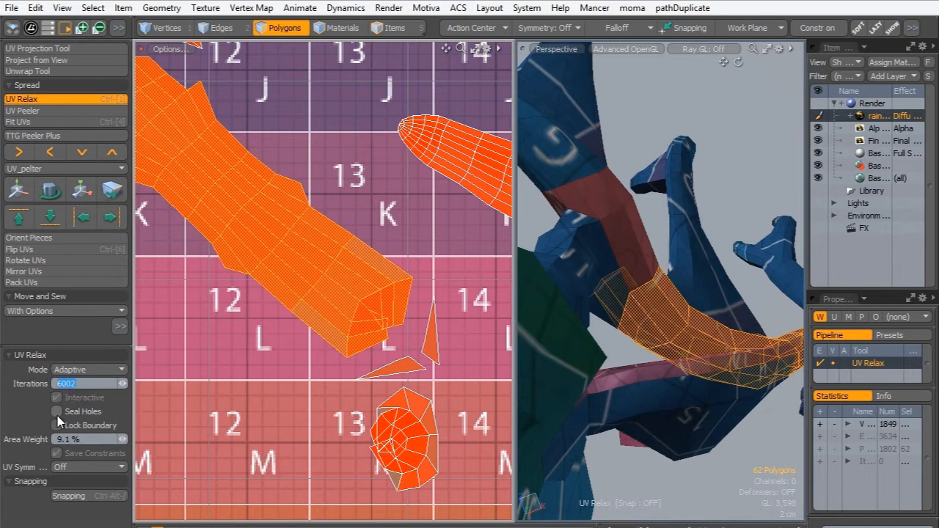
text(4000)
key(space)
- Examine on the 3D branch where the torn-off triangular pieces and their shared edge belong
alt+drag(648, 209, 607, 392)
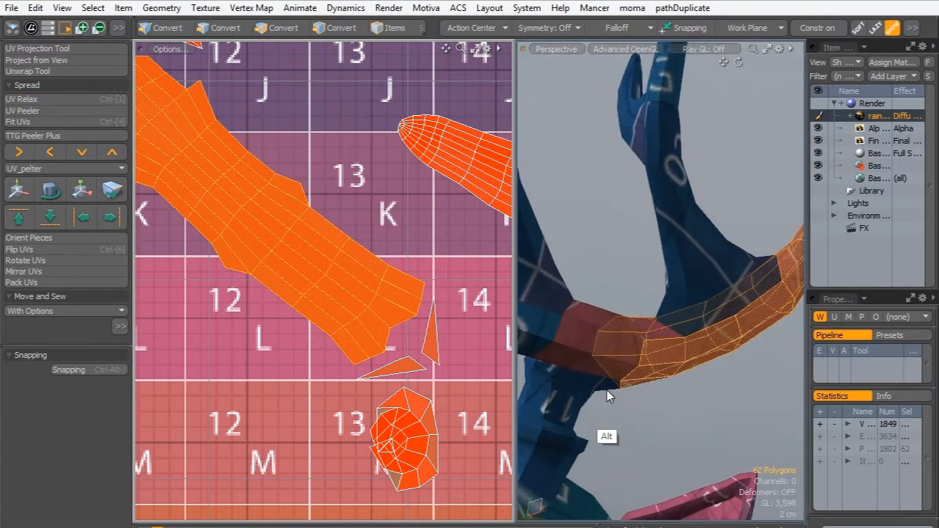
click(654, 328)
alt+drag(653, 330, 639, 396)
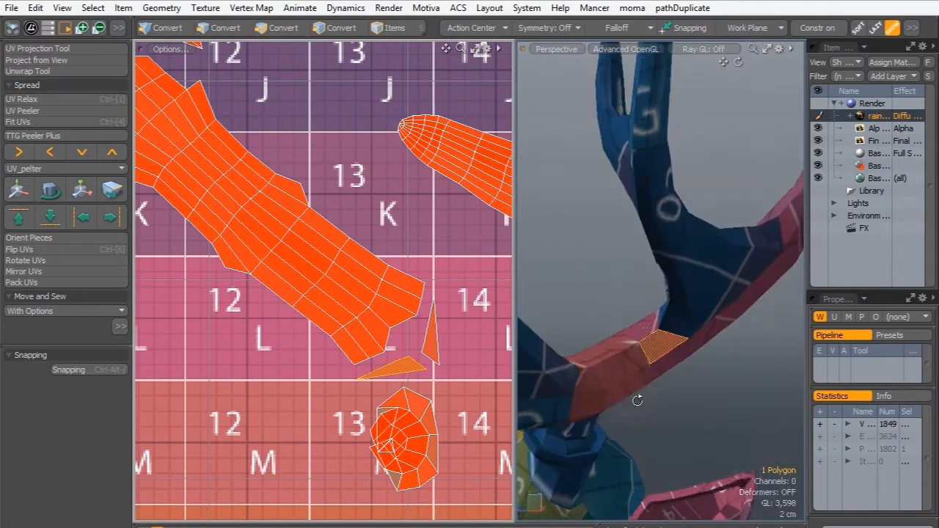
click(662, 343)
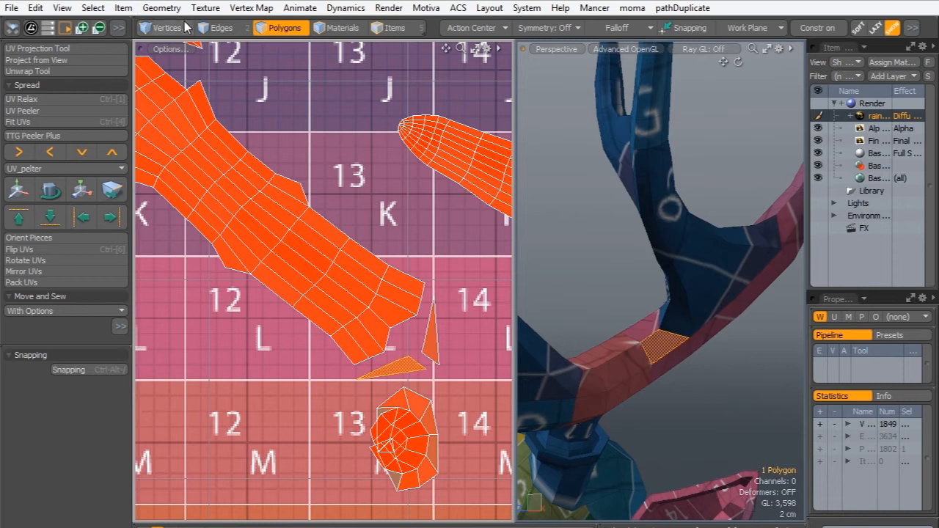
click(219, 27)
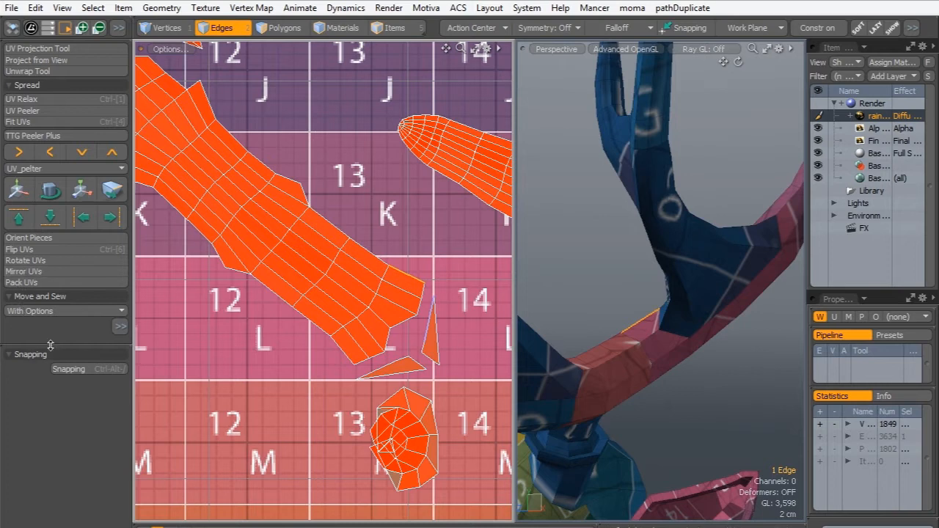
drag(50, 345, 52, 429)
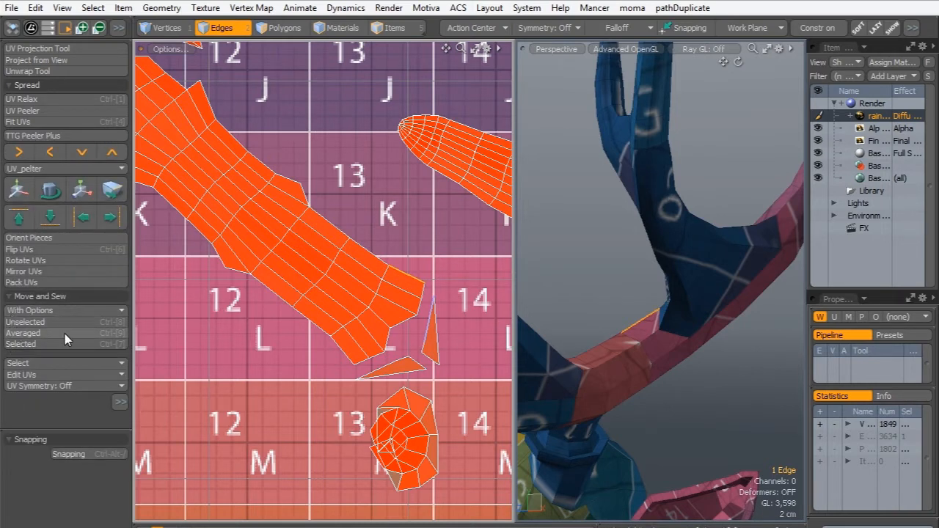
- Move the upright triangular UV piece above the branch island's end, by about -0.009 U and 0.049 V
click(277, 29)
click(429, 321)
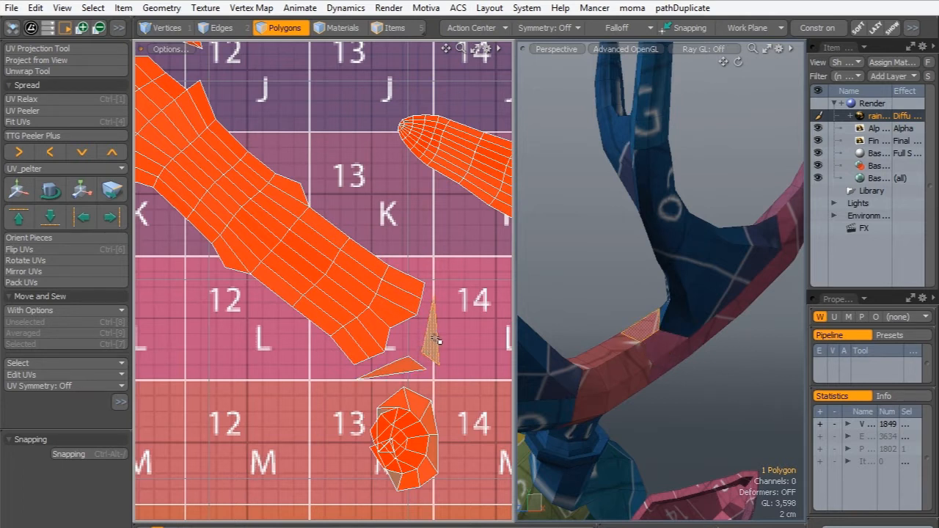
key(w)
drag(436, 340, 413, 231)
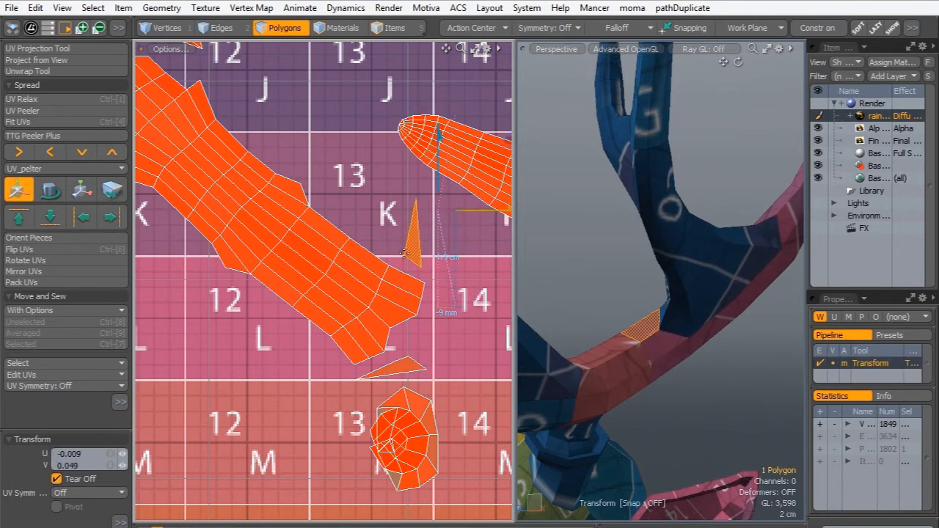
- Rotate the upright triangular UV piece to lie nearly horizontal and reshape it into a four-sided piece with Element Move
key(e)
drag(400, 151, 351, 245)
key(space)
click(234, 55)
key(t)
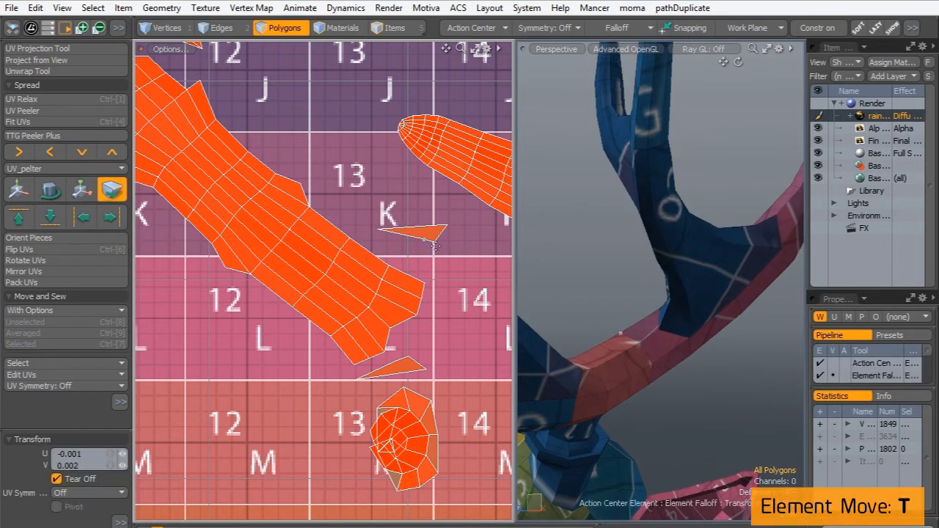
drag(414, 213, 392, 219)
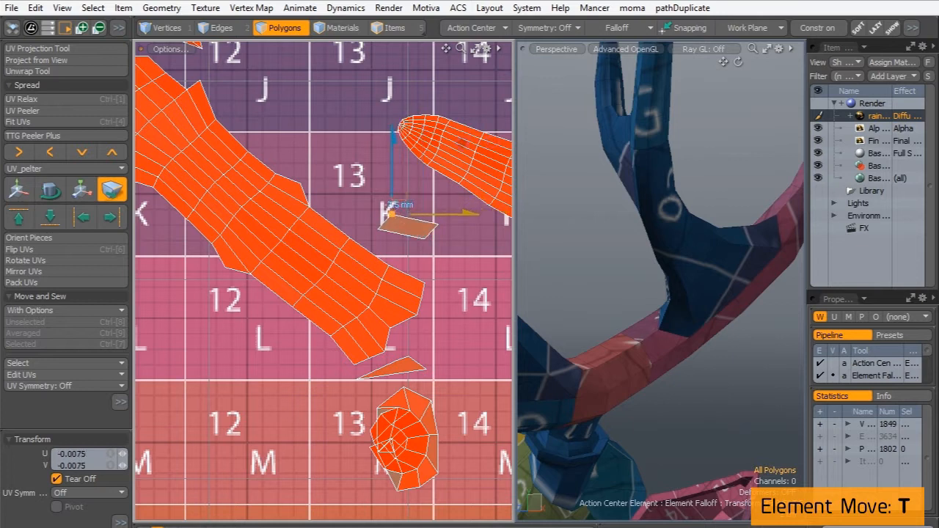
- Pull the vertices of the lower torn-off triangle apart with Element Move to form an open four-sided piece
drag(422, 363, 313, 368)
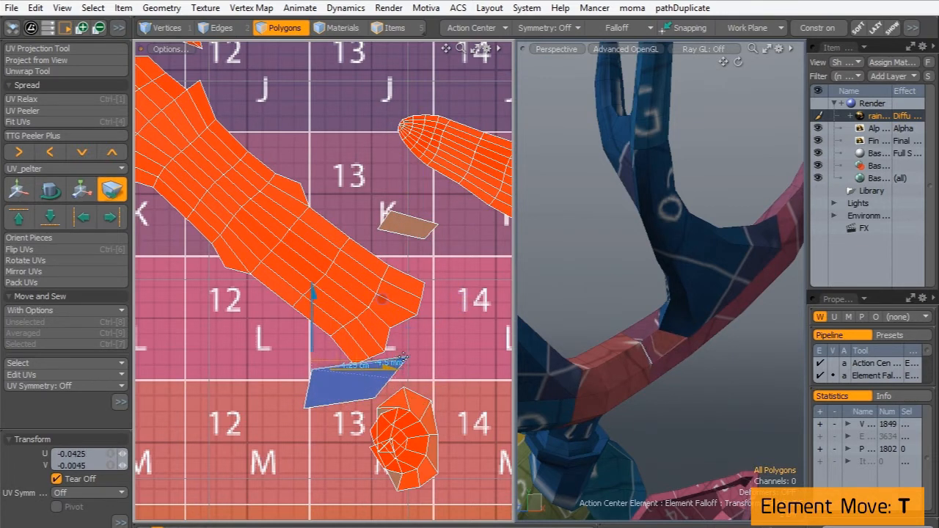
drag(407, 357, 333, 353)
key(q)
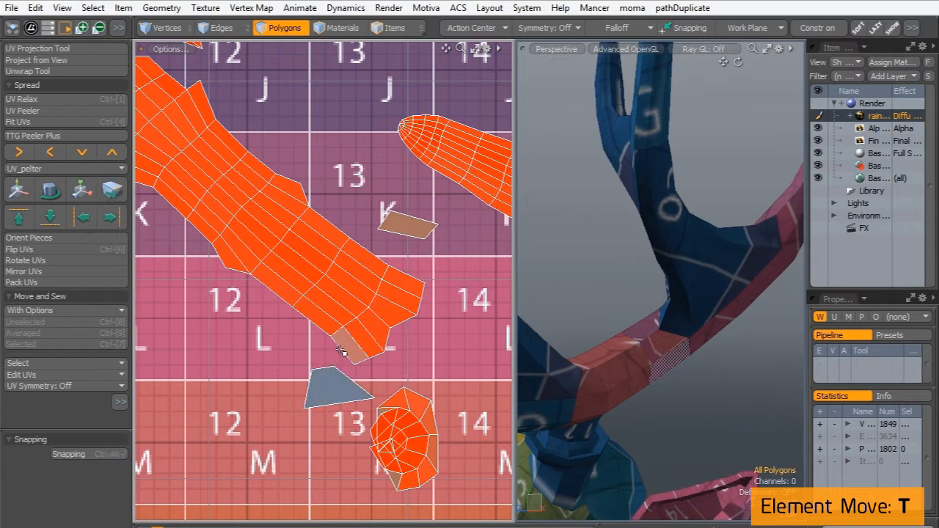
- Rotate the lower four-sided UV piece and move it beside the lower corner of the branch island's end
click(232, 25)
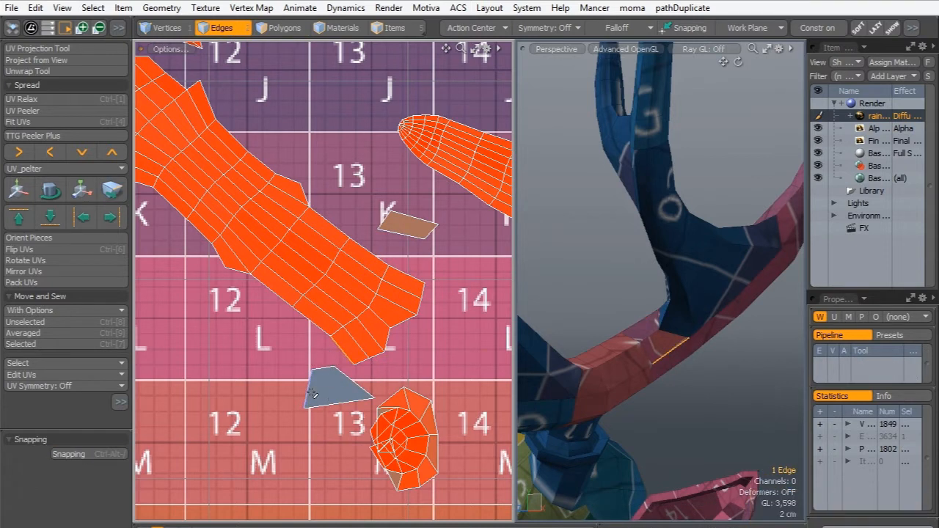
click(279, 27)
click(312, 403)
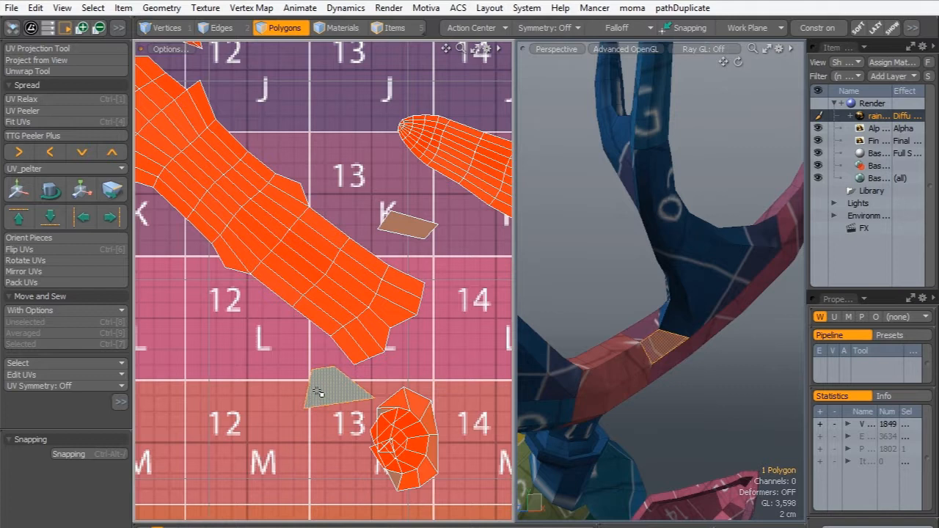
key(y)
drag(397, 339, 310, 384)
key(w)
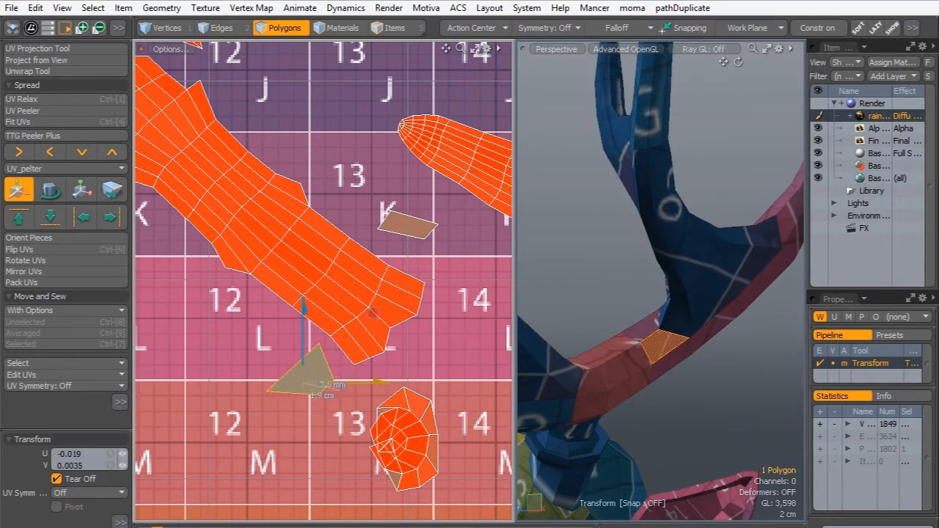
key(space)
click(359, 390)
- Attach both loose four-sided pieces to the corners of the branch island's end with Move and Sew Selected
click(231, 29)
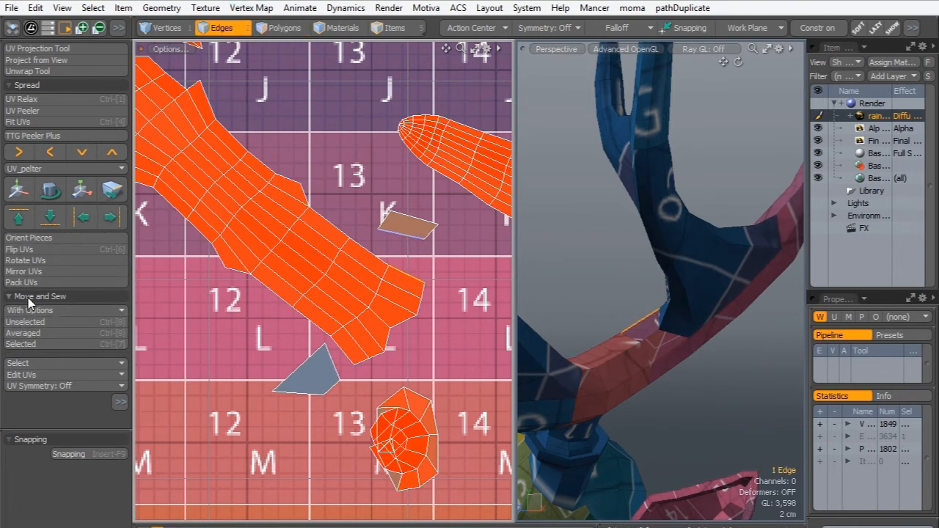
click(34, 345)
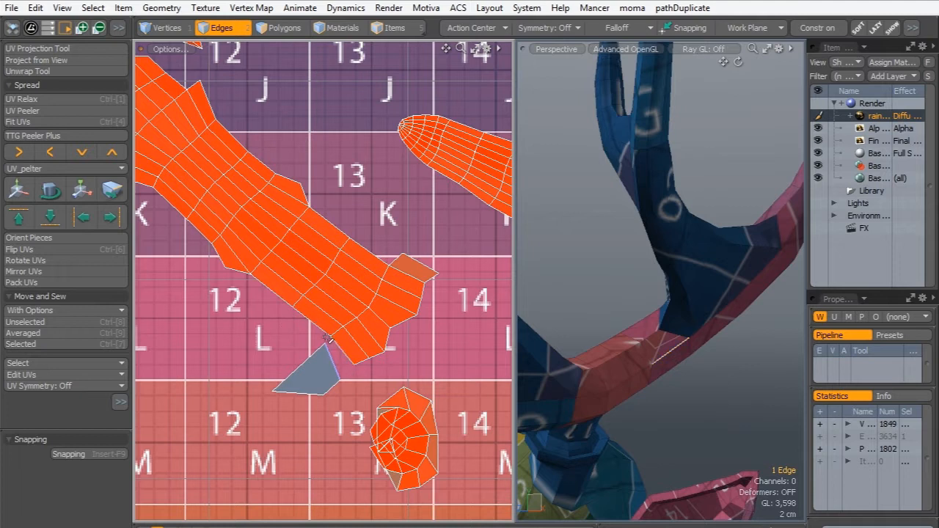
click(22, 344)
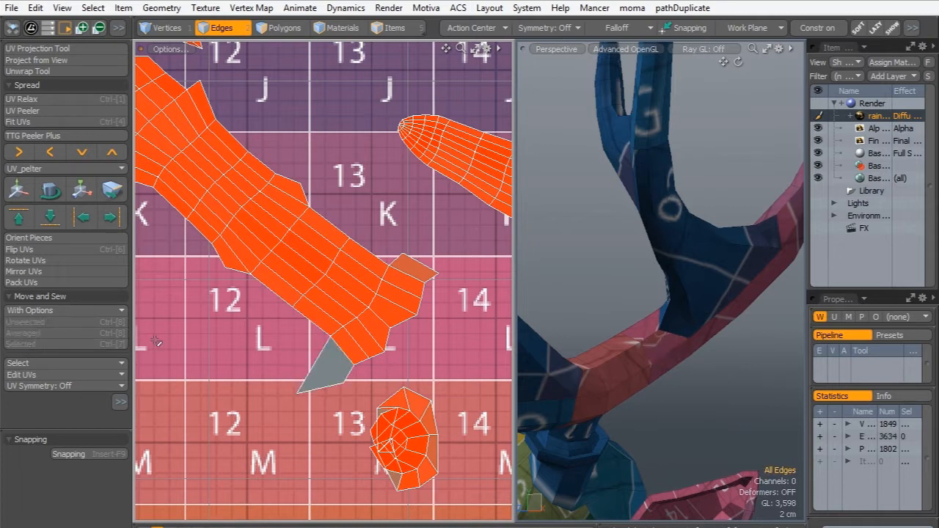
- Reshape the lower sewn-on piece and the outer vertices of the branch island's end with Element Move
key(t)
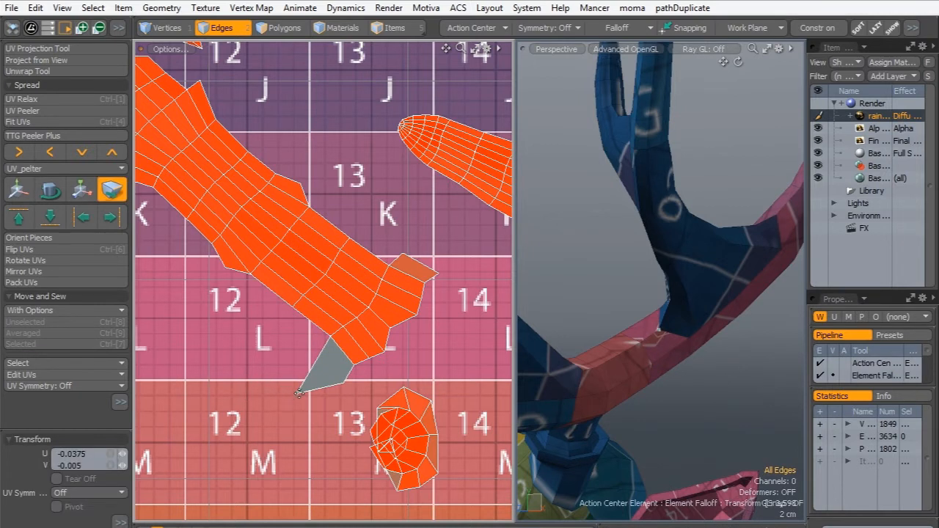
drag(299, 379, 312, 362)
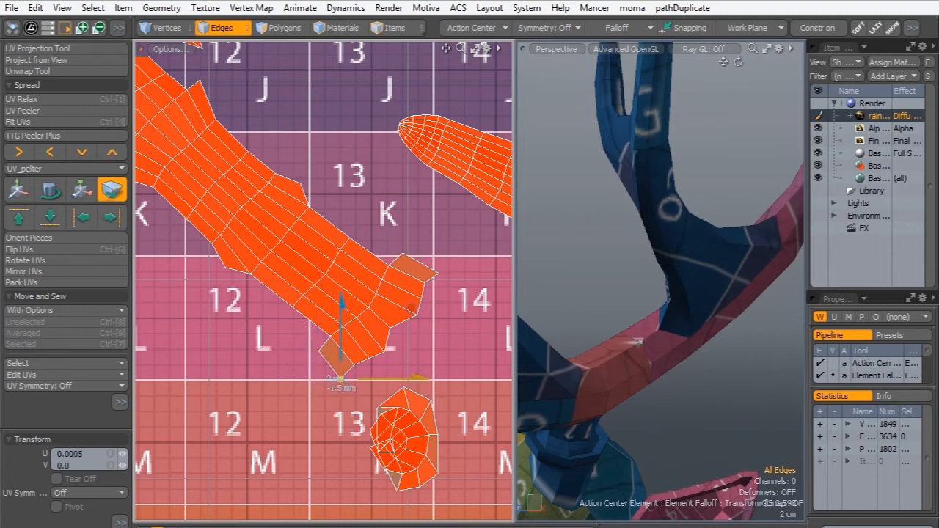
key(t)
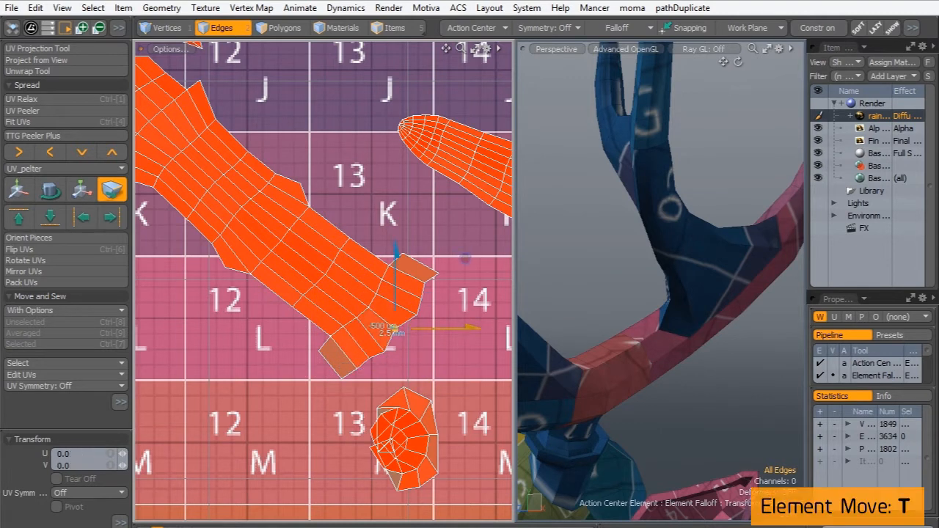
key(q)
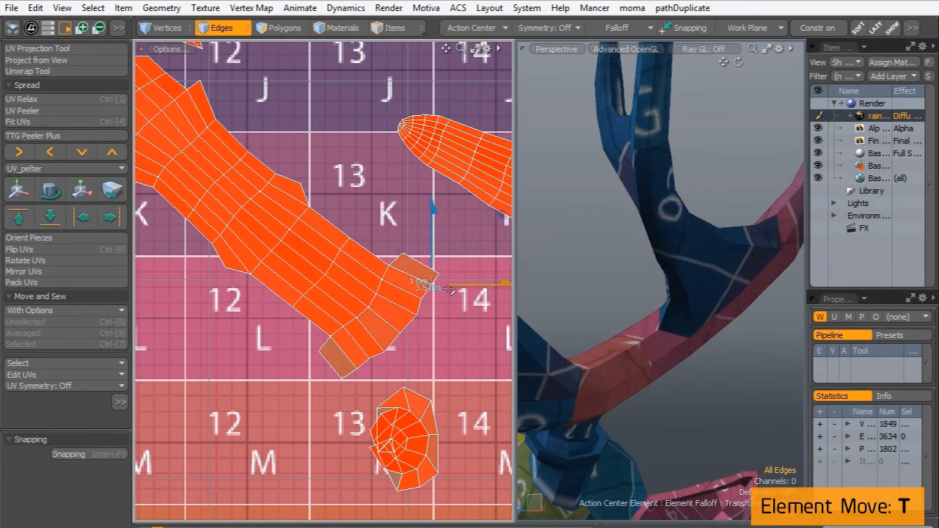
- Select the two distorted polygons of the spiral-shaped UV island on the 3D branch and tear them off beside the island
alt+shift+drag(376, 366, 342, 290)
scroll(398, 306, up, 3)
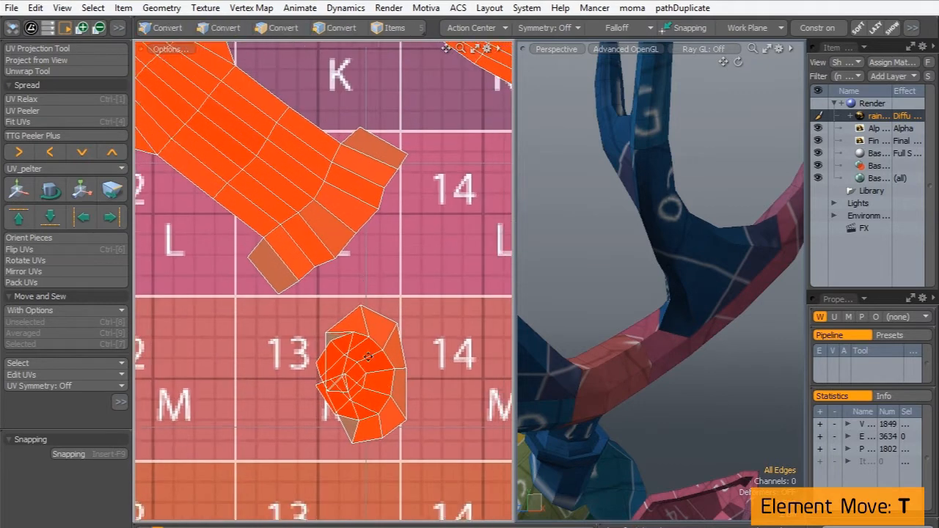
alt+drag(383, 381, 379, 301)
alt+drag(662, 371, 690, 285)
click(221, 28)
drag(701, 288, 684, 284)
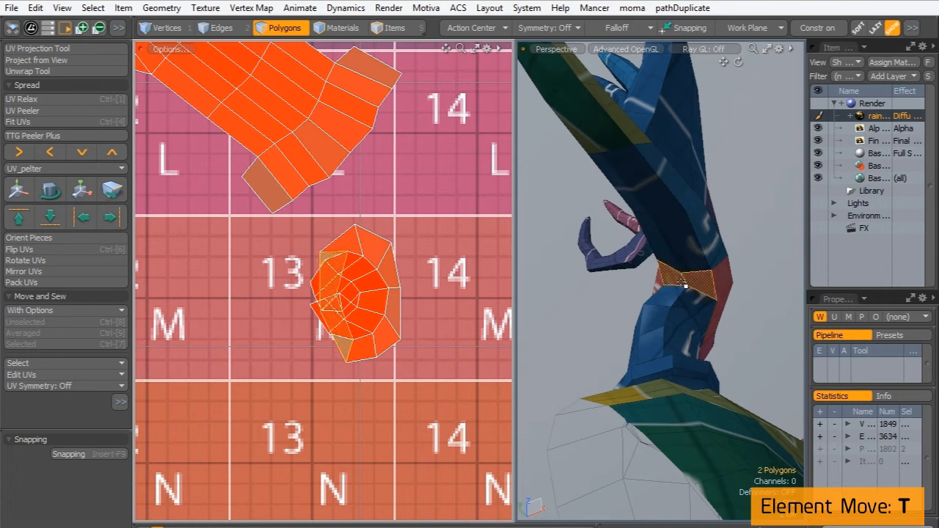
key(t)
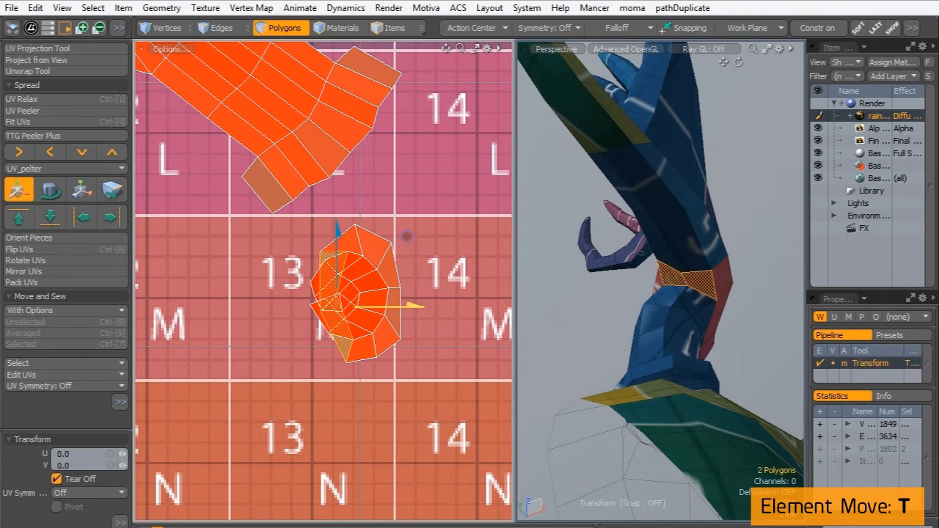
drag(334, 337, 252, 345)
- Move the upper of the two torn-off polygons slightly away from the lower one and clear the selection
key(t)
key(space)
click(247, 284)
key(t)
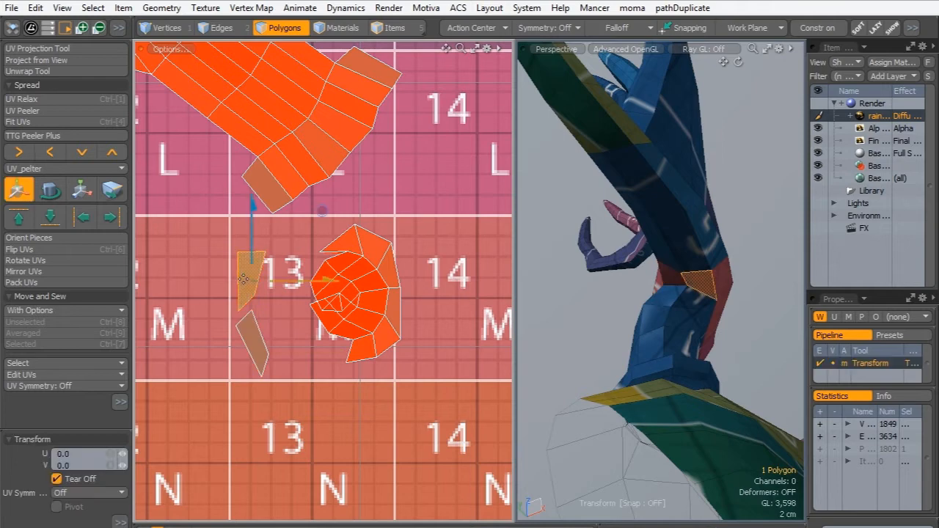
drag(246, 282, 229, 280)
key(space)
click(289, 242)
- Peel the spiral-shaped UV island along an edge loop into a straight grid of polygons
alt+drag(678, 220, 587, 380)
key(2)
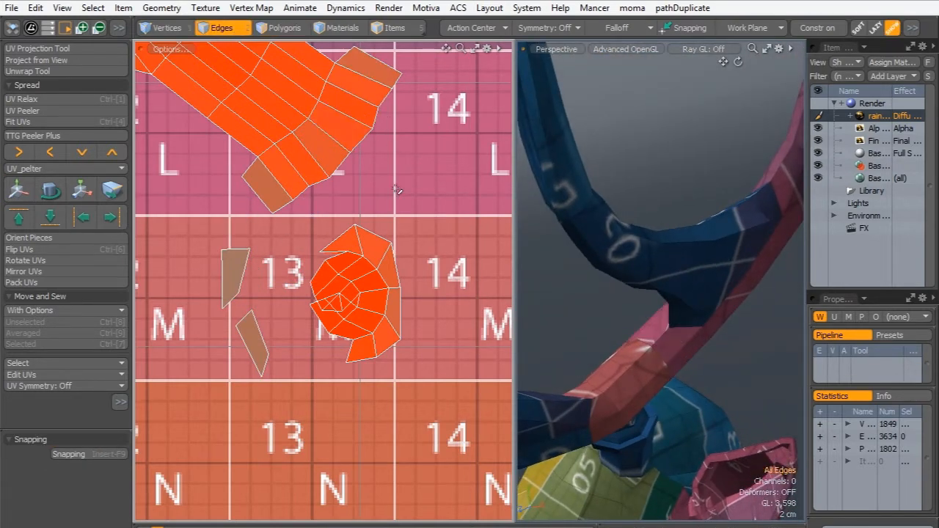
click(265, 31)
double_click(362, 282)
click(98, 199)
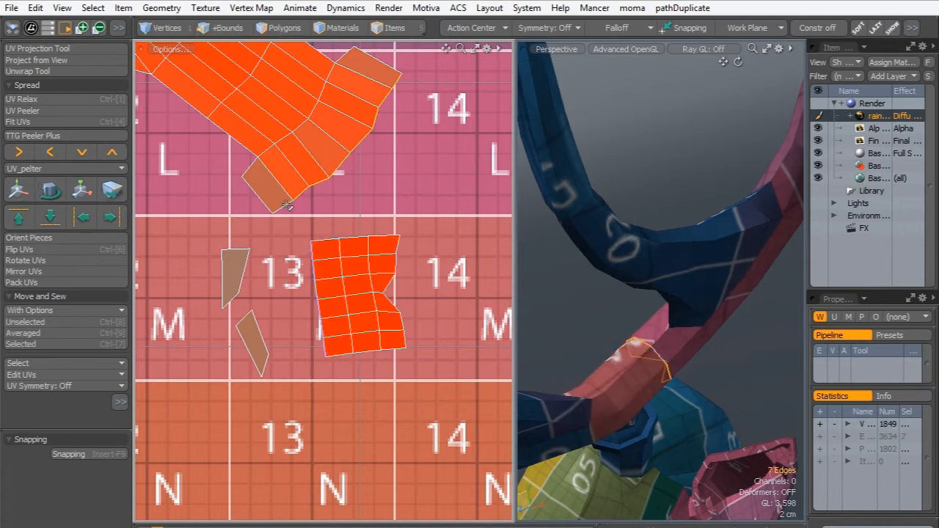
- Tear off the lower nine polygons of the peeled grid and move them down, clear of the upper half
click(289, 31)
mouse_move(334, 326)
mouse_down()
mouse_move(325, 306)
mouse_move(367, 302)
mouse_move(350, 336)
mouse_move(369, 323)
mouse_move(360, 321)
mouse_move(364, 307)
mouse_move(365, 321)
mouse_up()
key(w)
key(q)
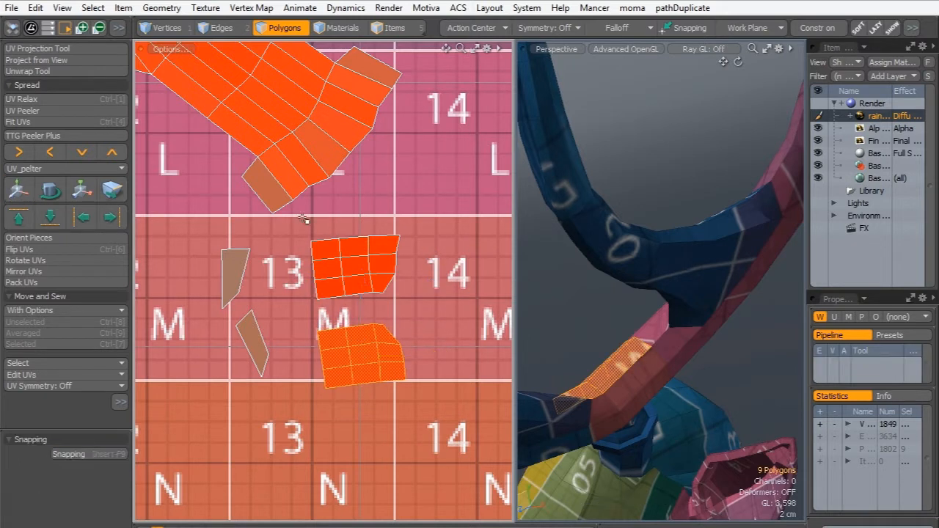
- Sew the two halves of the peeled grid onto the two arms of the branch island's end with Move and Sew Selected
key(2)
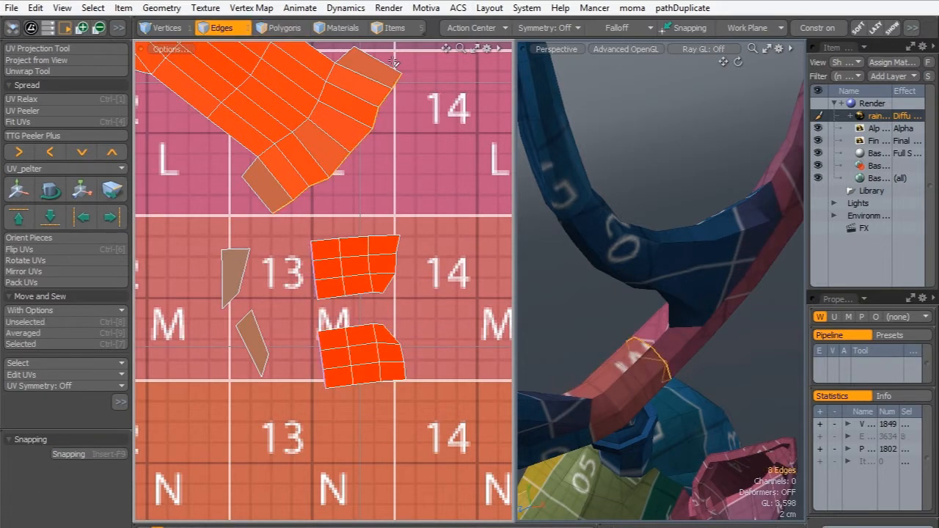
click(390, 97)
click(33, 344)
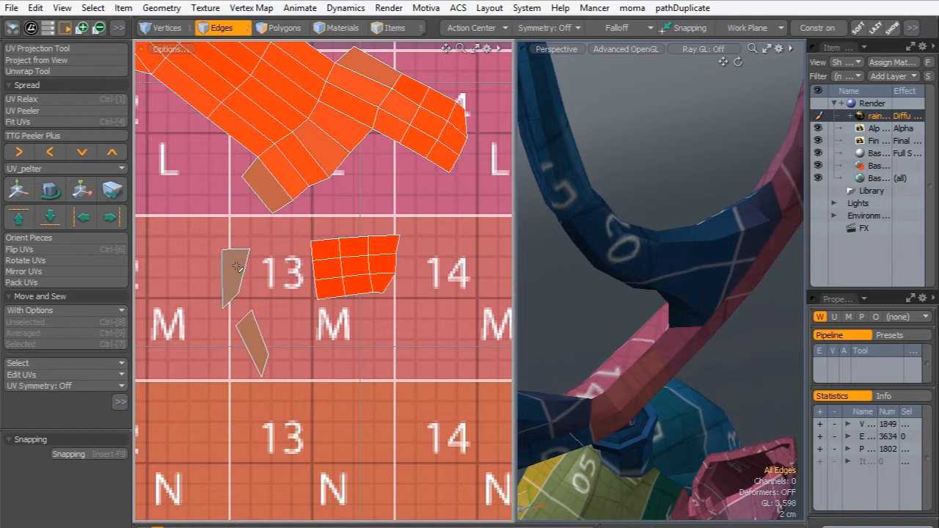
click(288, 207)
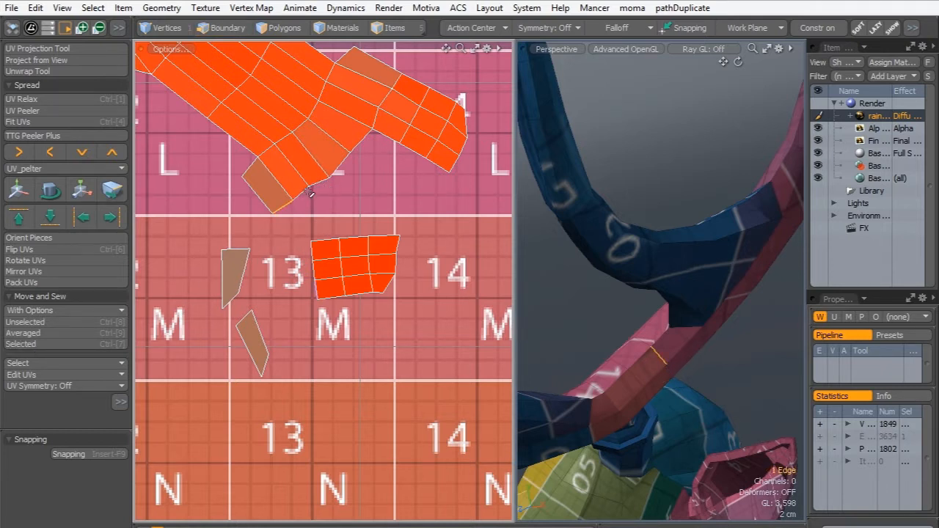
click(33, 344)
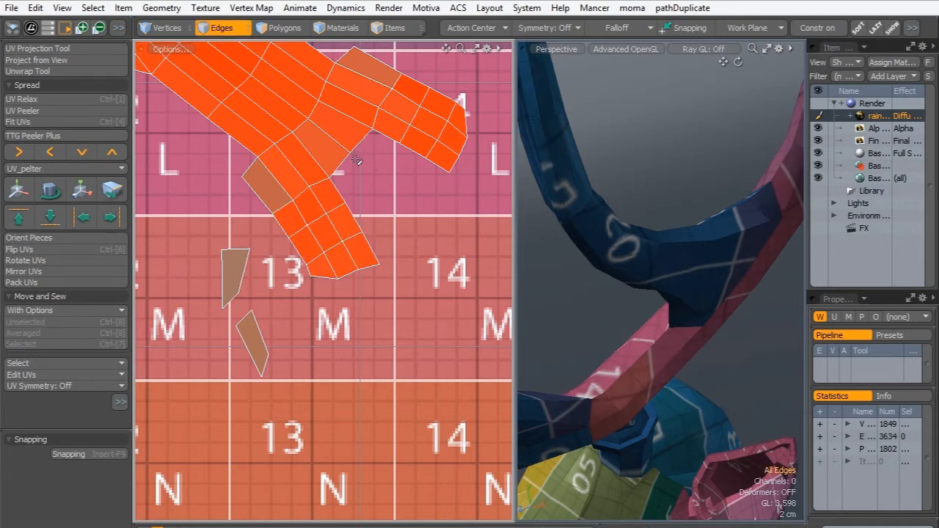
- Sew the two remaining torn-off polygons onto the tips of the newly attached strips with Move and Sew Selected
click(400, 139)
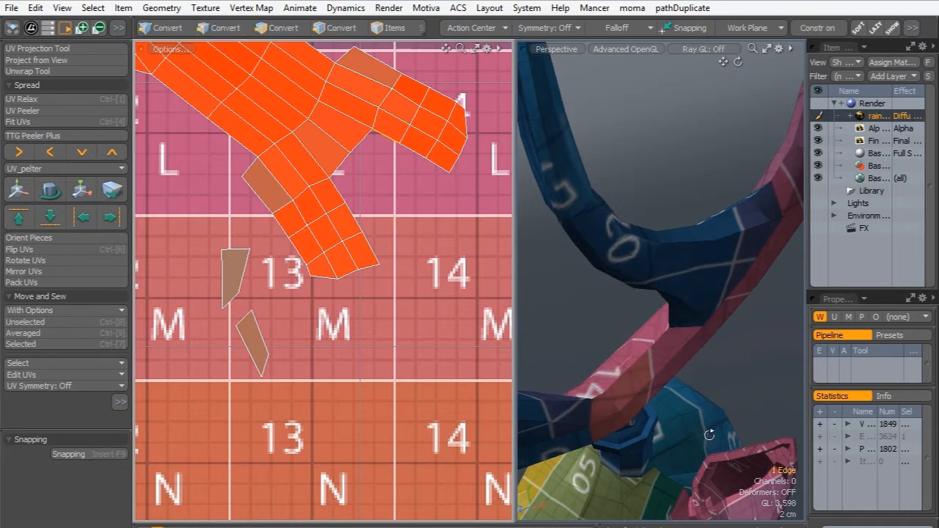
alt+drag(701, 411, 583, 227)
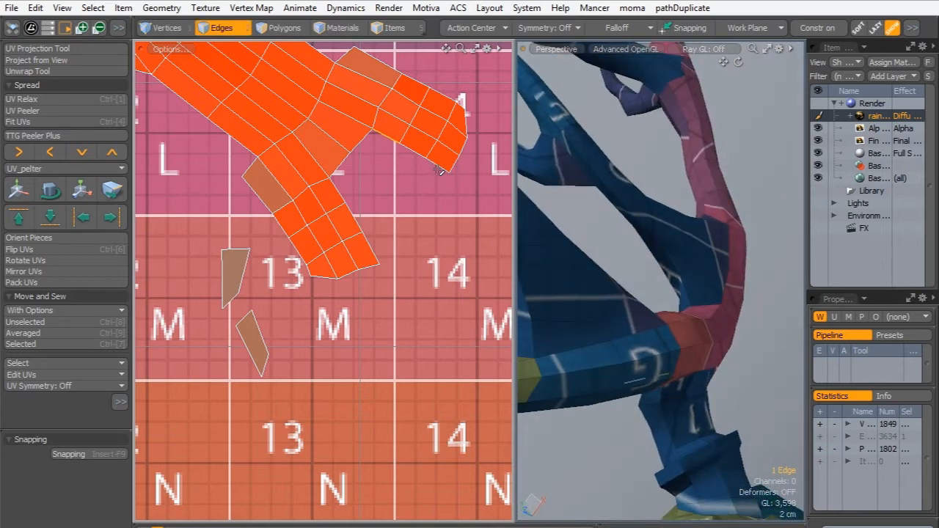
click(28, 345)
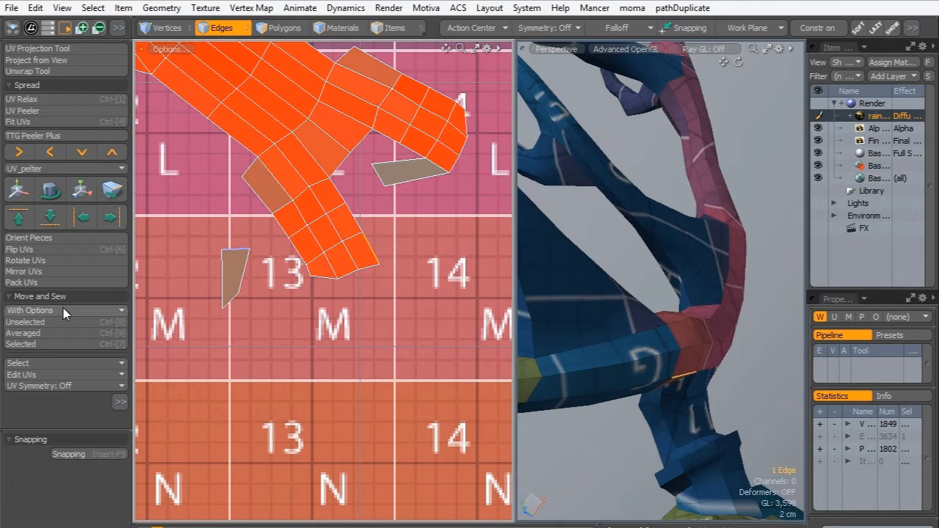
click(56, 346)
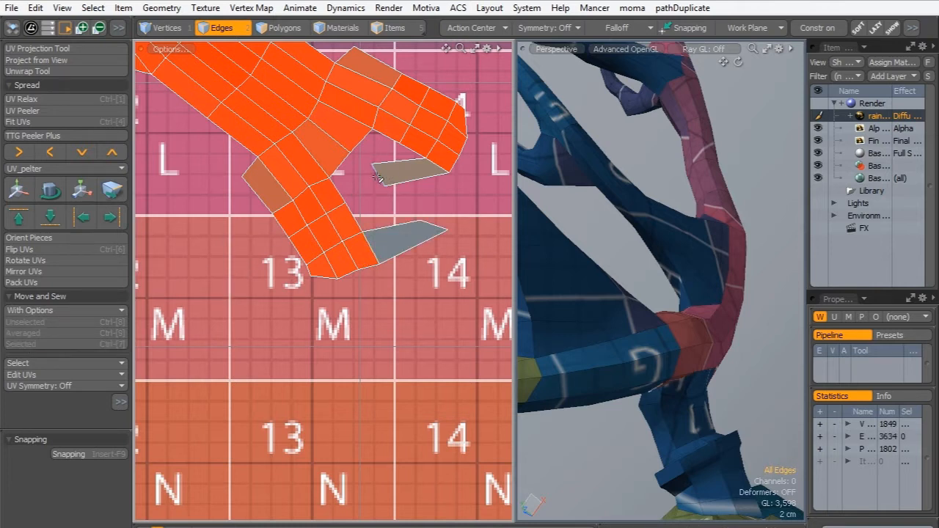
- Reshape the polygons at the tips of both strips with Element Move so they continue the curve of each strip
click(435, 225)
key(t)
key(space)
click(470, 334)
key(t)
drag(433, 225, 393, 231)
drag(379, 175, 412, 172)
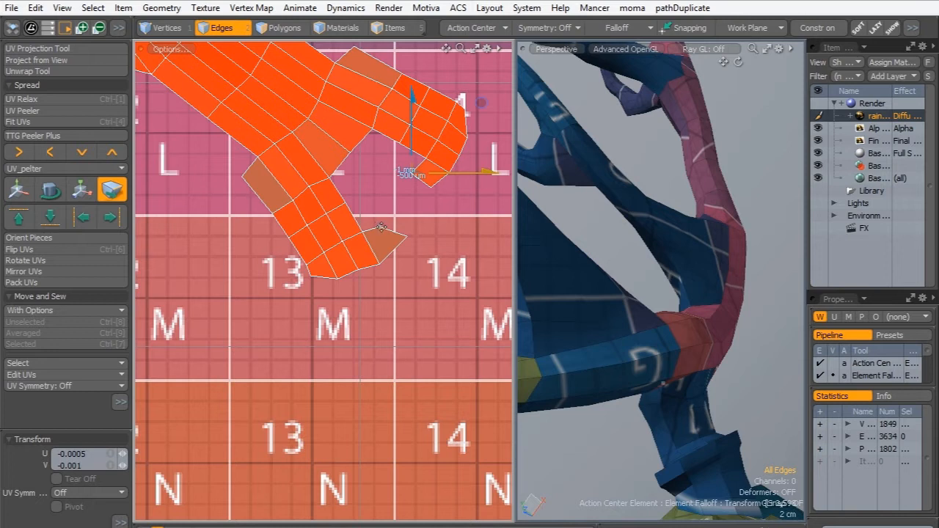
drag(381, 228, 397, 238)
click(383, 212)
click(419, 180)
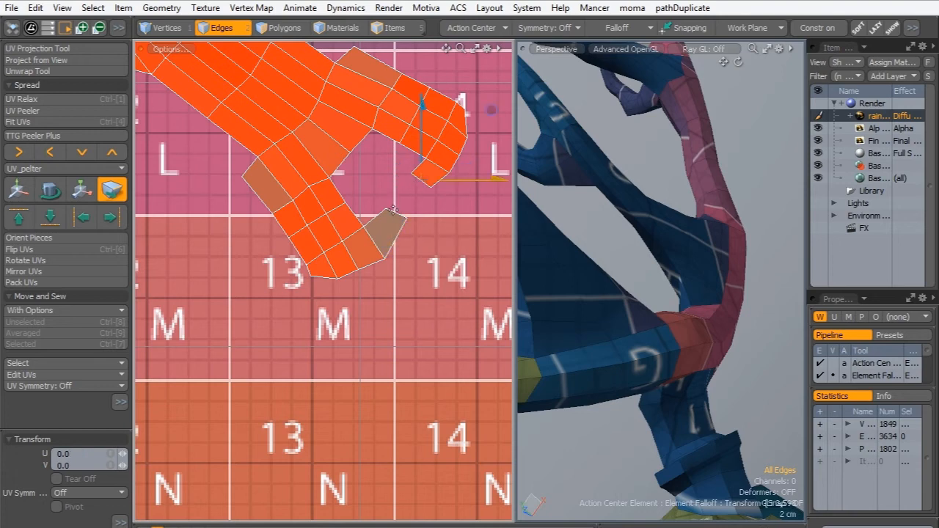
click(383, 211)
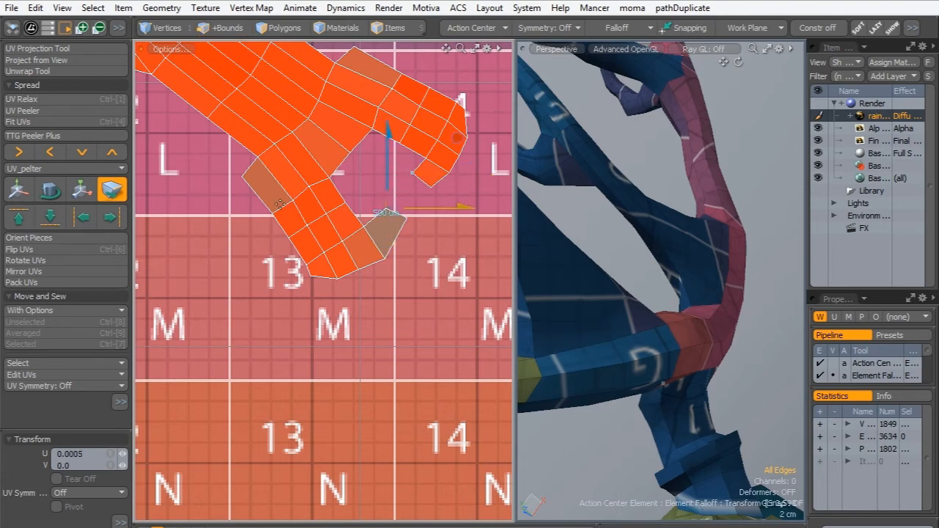
- Sew the tips of the two strips together with averaged Move and Sew and widen the polygons beside the join
key(2)
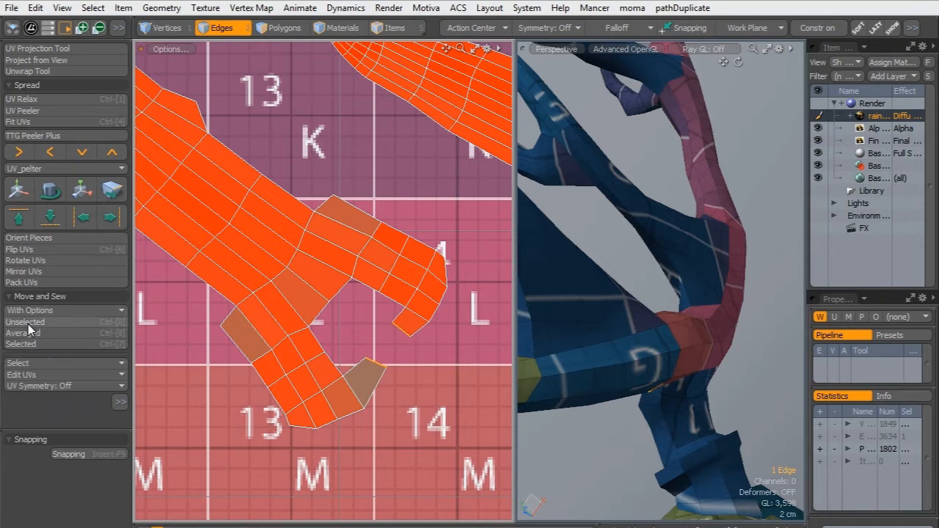
click(27, 335)
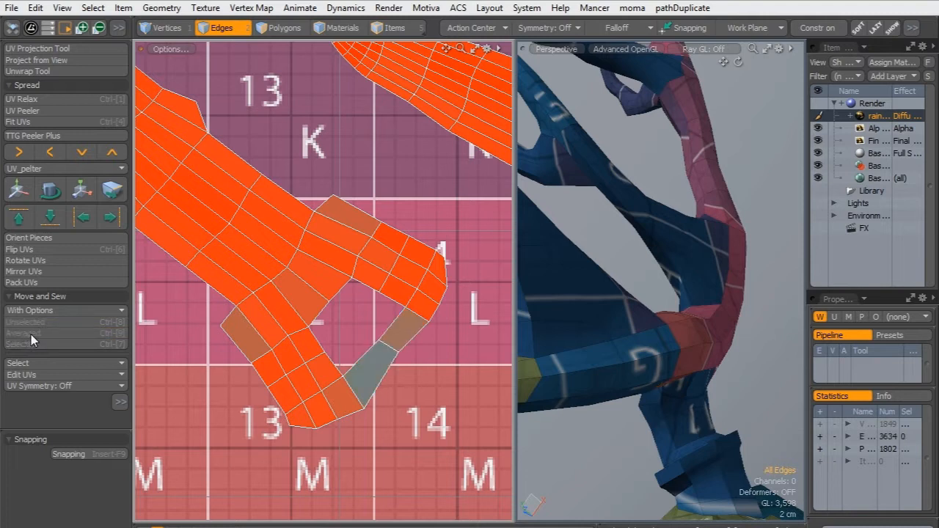
key(t)
click(355, 397)
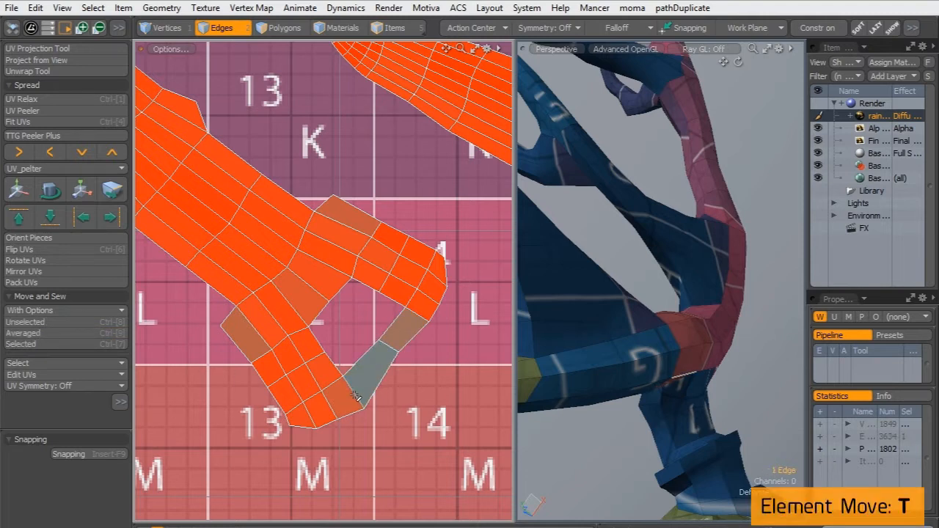
key(w)
click(349, 394)
drag(346, 394, 357, 378)
drag(418, 316, 411, 321)
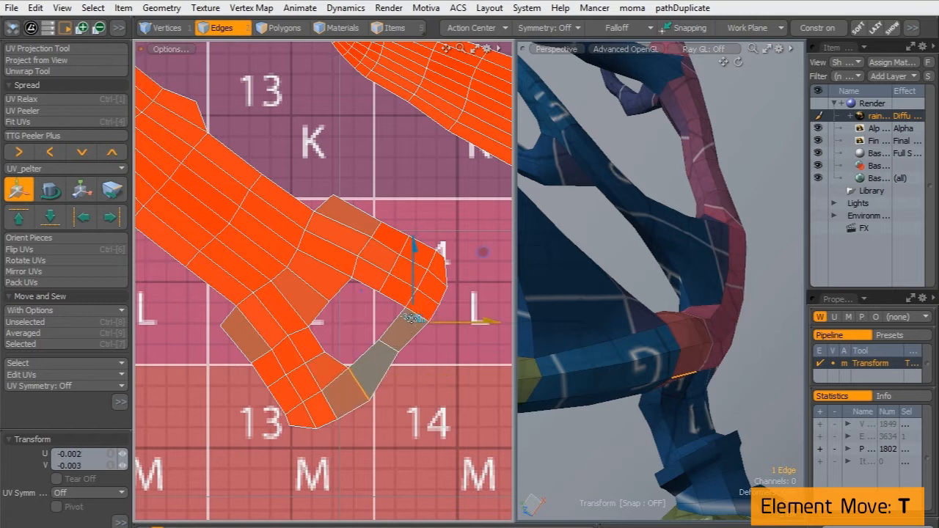
- Reshape the joined strip's inner and outer points with Element Move so it forms an even, rounded loop
key(q)
key(t)
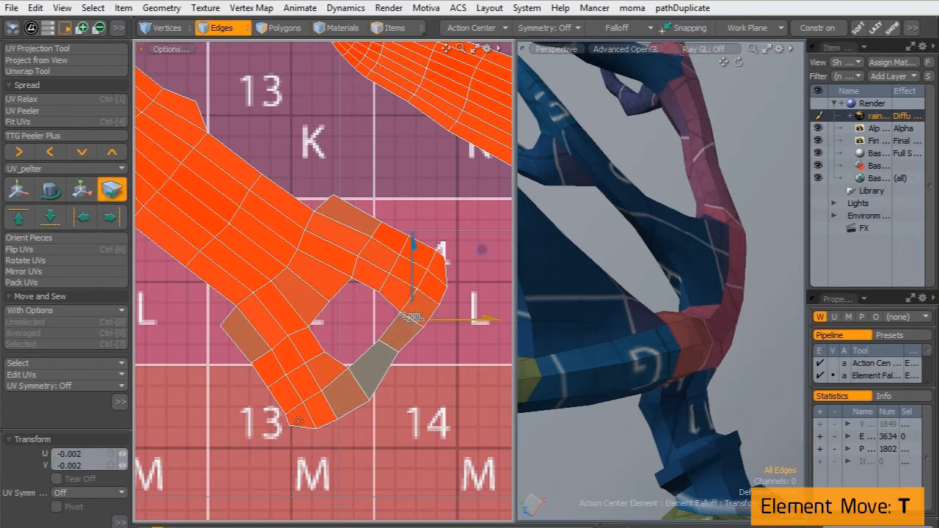
drag(390, 347, 389, 353)
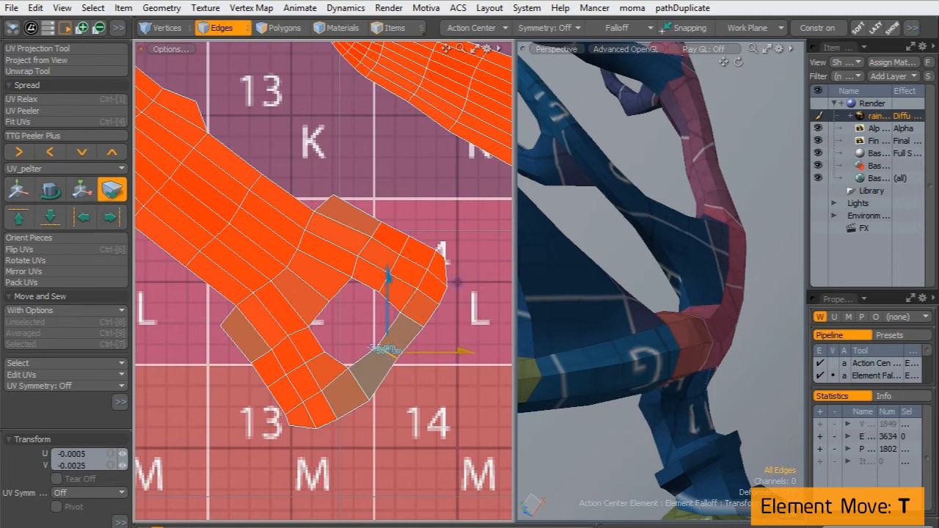
click(370, 397)
drag(371, 397, 371, 393)
drag(397, 359, 399, 364)
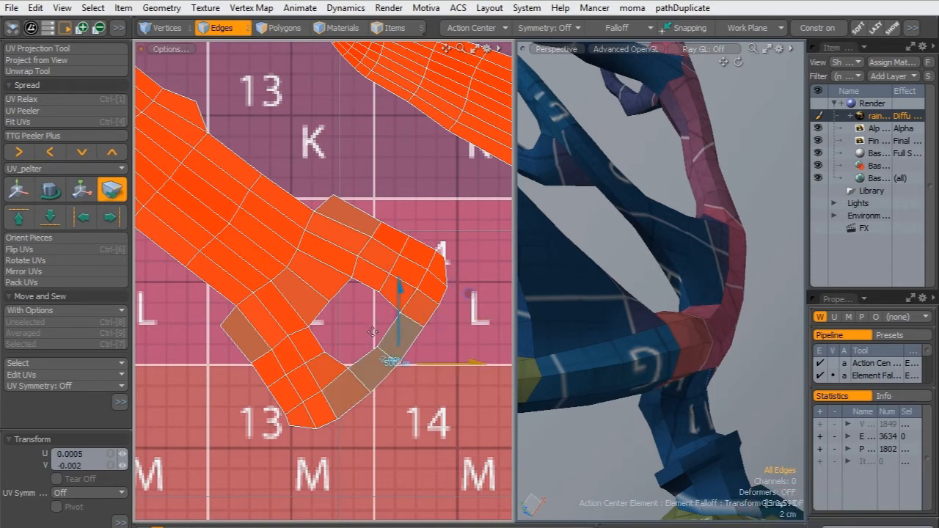
key(q)
- Select the whole looped branch island and examine where it lies on the antler in the 3D view
scroll(393, 265, down, 5)
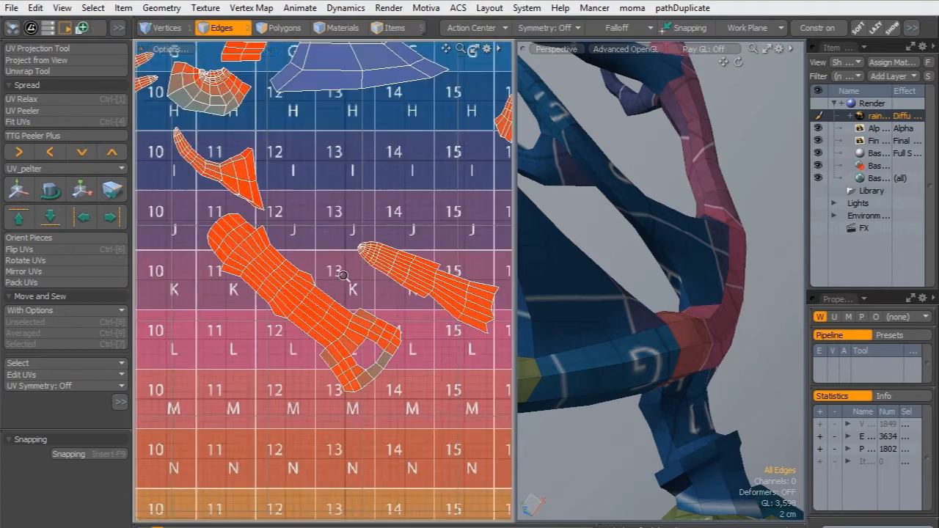
key(3)
double_click(295, 300)
scroll(425, 258, down, 5)
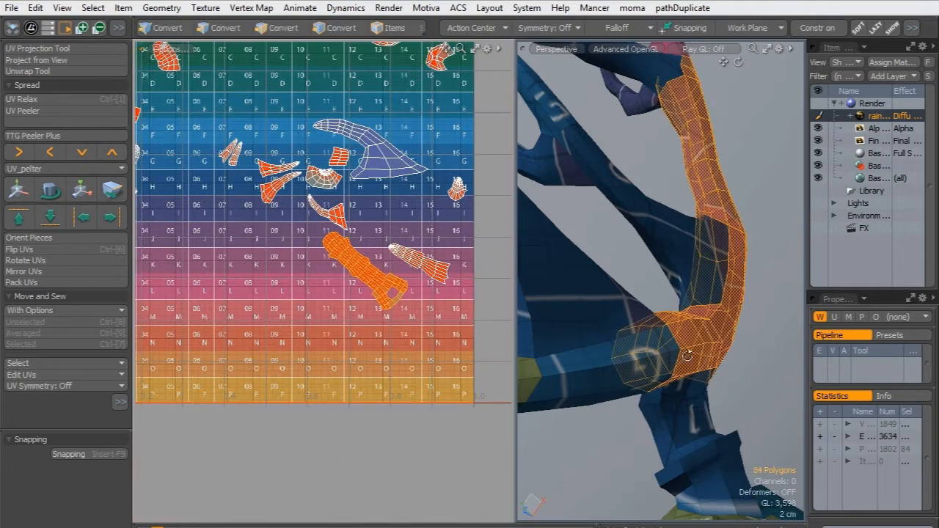
alt+drag(609, 254, 673, 261)
scroll(692, 269, down, 5)
scroll(673, 260, down, 5)
alt+drag(585, 296, 606, 298)
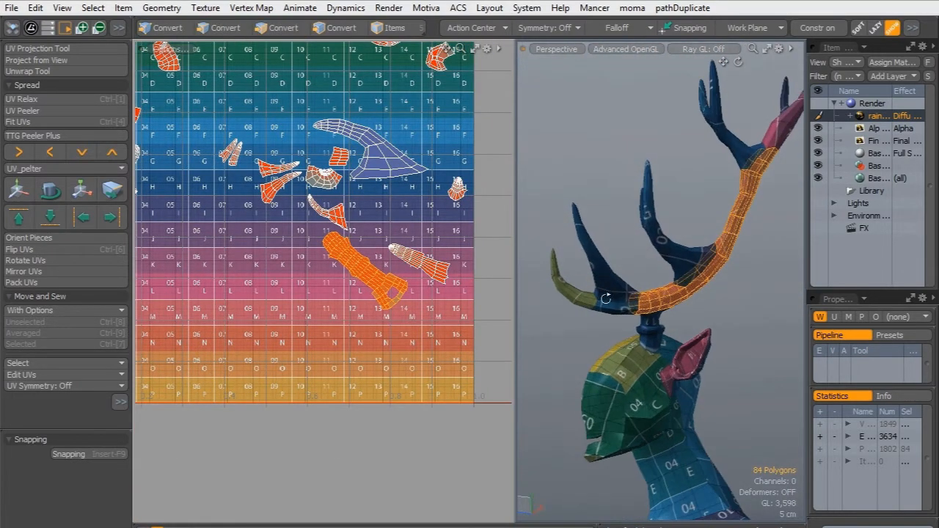
- Split the lower half of the tapered antler-tip island off lengthwise and flatten it with UV Relax in Adaptive mode
scroll(323, 379, up, 6)
double_click(443, 333)
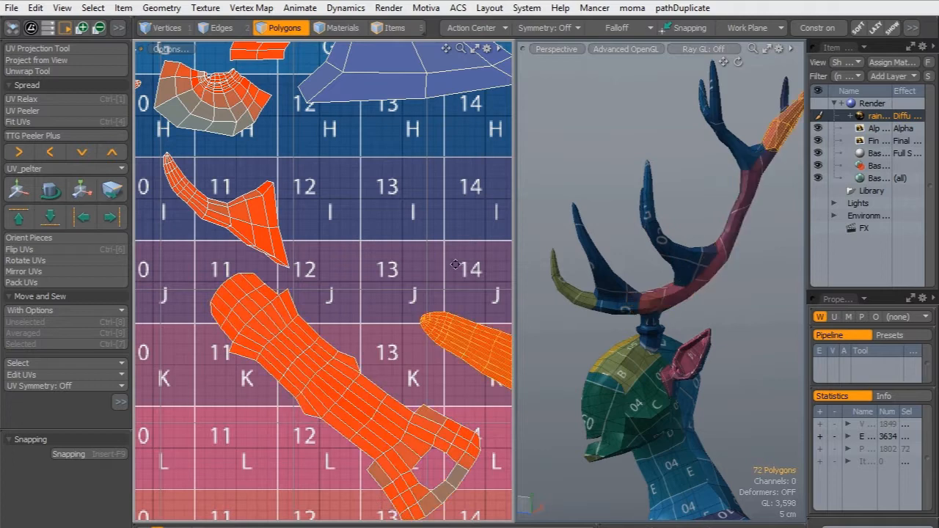
alt+shift+drag(456, 263, 350, 283)
alt+shift+drag(779, 141, 396, 227)
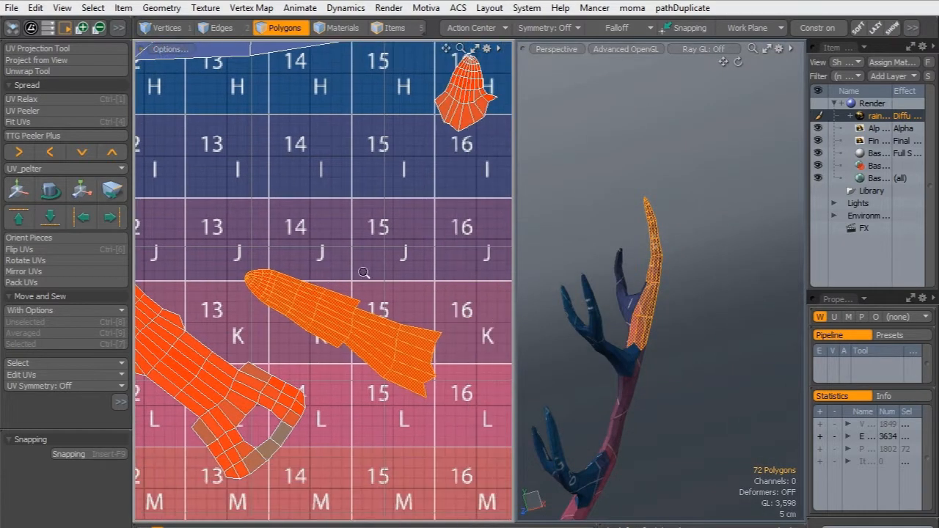
scroll(365, 273, up, 4)
alt+shift+drag(263, 318, 263, 249)
mouse_move(446, 367)
mouse_down()
mouse_move(207, 238)
mouse_move(226, 214)
mouse_up()
scroll(191, 231, up, 4)
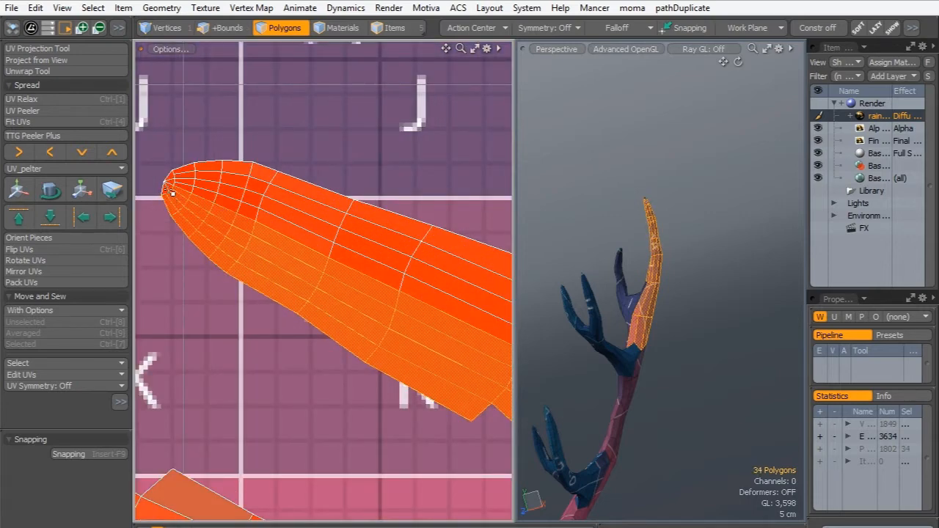
click(41, 110)
click(38, 99)
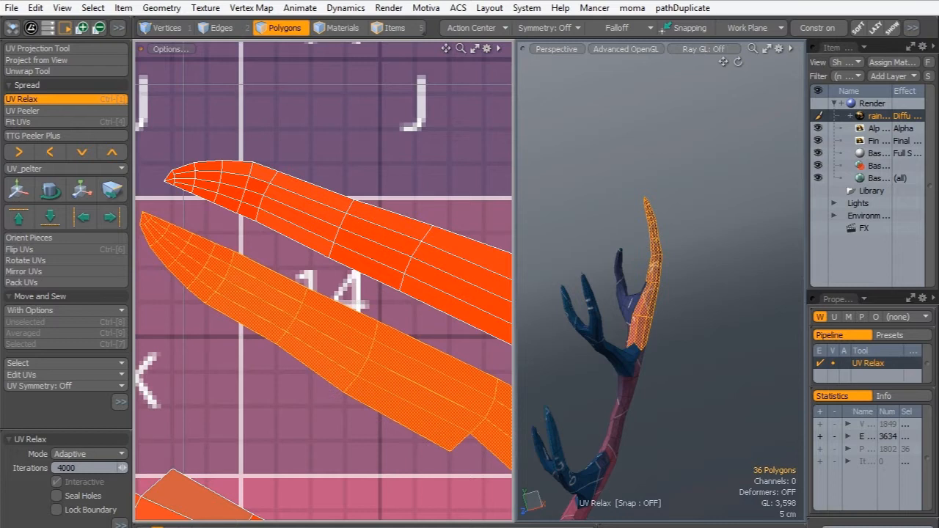
click(210, 243)
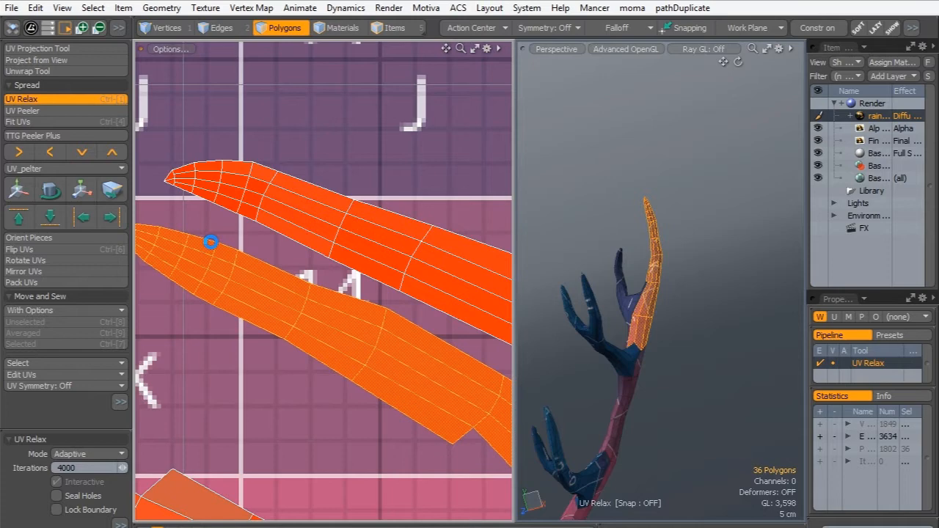
key(q)
- Flatten the remaining upper half of the antler-tip island with UV Relax
double_click(309, 206)
click(404, 217)
scroll(391, 240, down, 5)
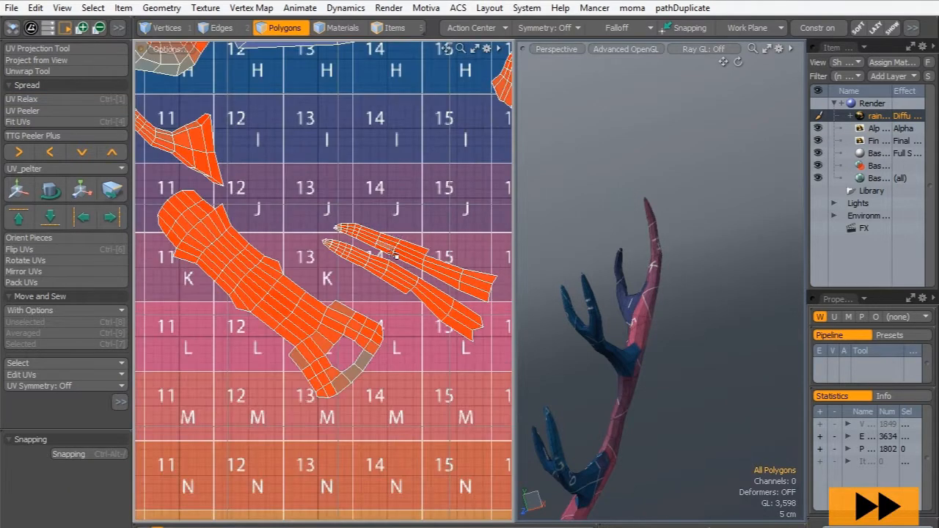
double_click(389, 245)
click(22, 98)
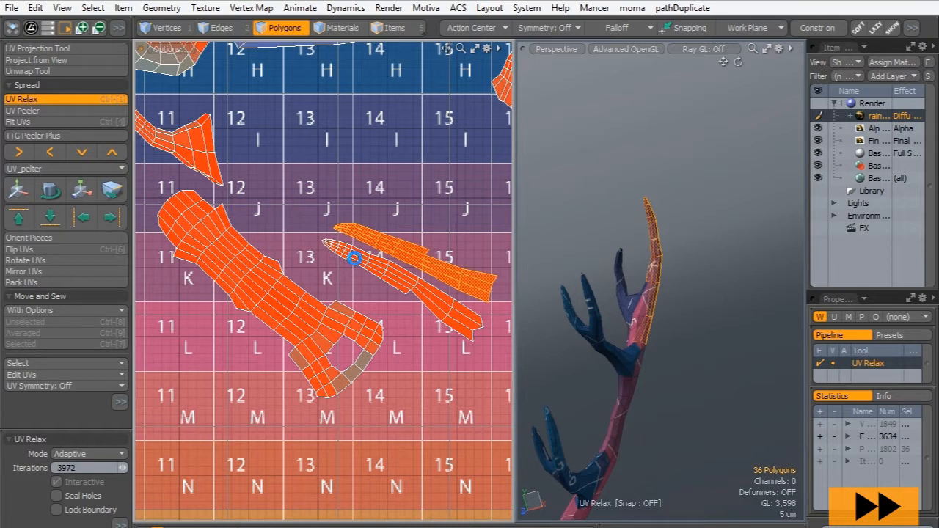
drag(353, 258, 395, 252)
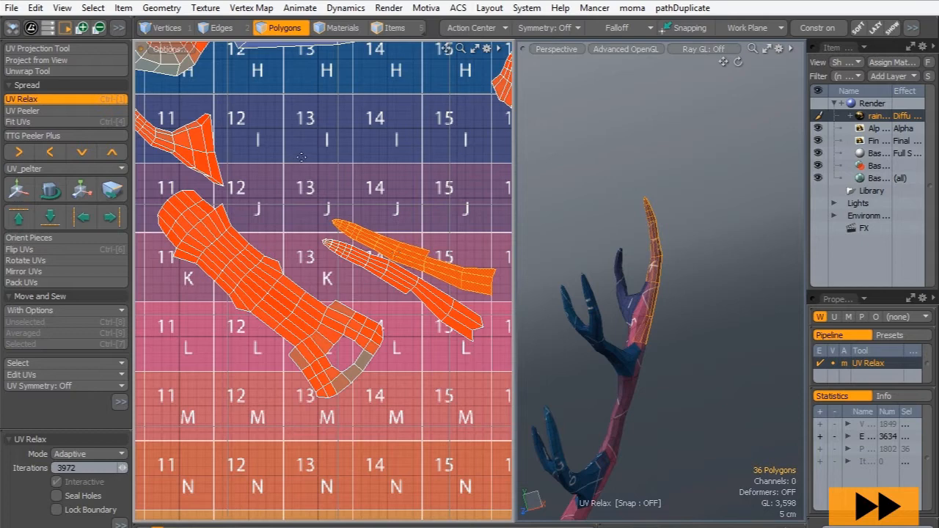
key(q)
- Relax the small forked prong island around checker tile I11 with UV Relax
key(5)
alt+drag(202, 148, 273, 288)
key(3)
double_click(260, 294)
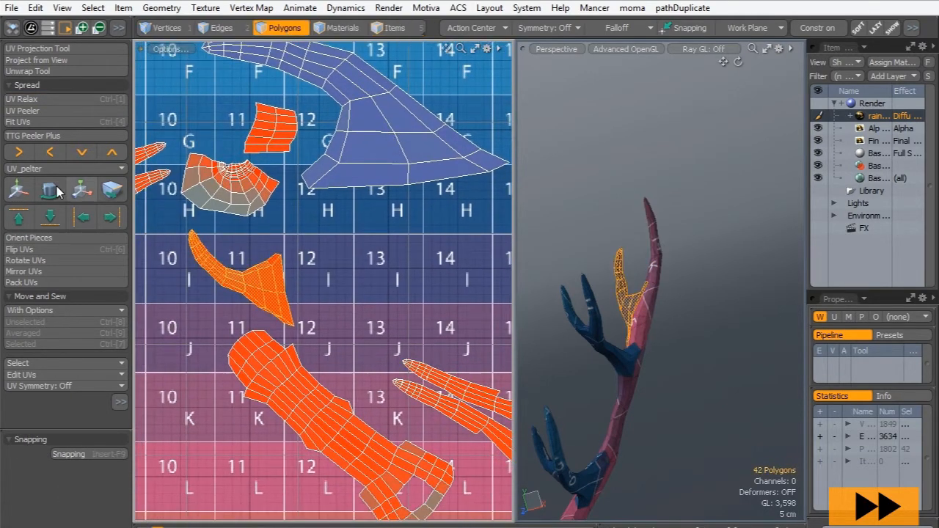
click(22, 98)
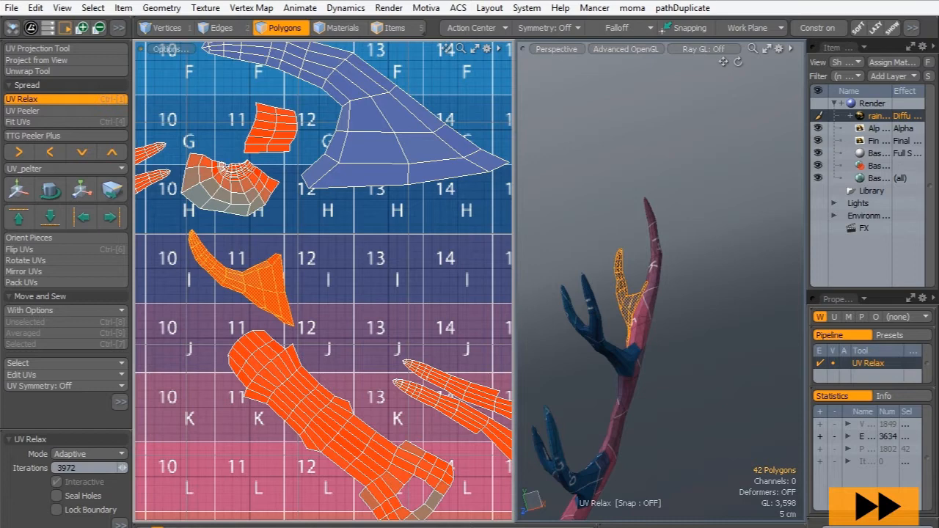
- Relax the fan-shaped antler base island and move it into the empty area below the large purple island
shift+double_click(223, 180)
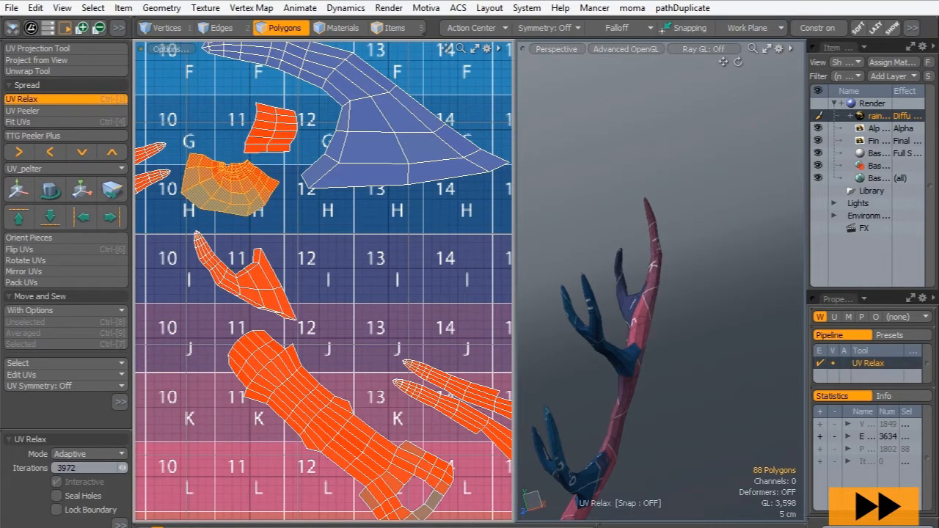
key(q)
key(shift+a)
key(w)
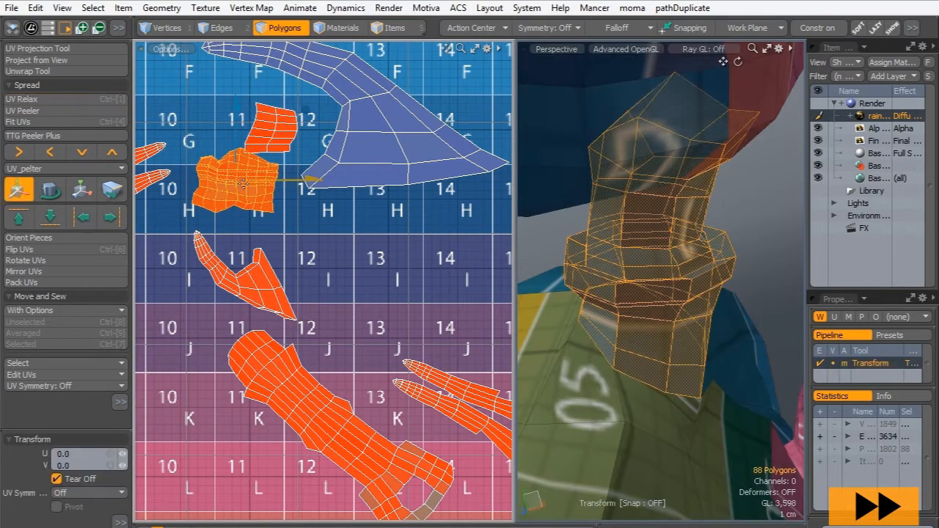
drag(235, 180, 408, 255)
scroll(245, 190, up, 2)
alt+shift+drag(508, 273, 288, 276)
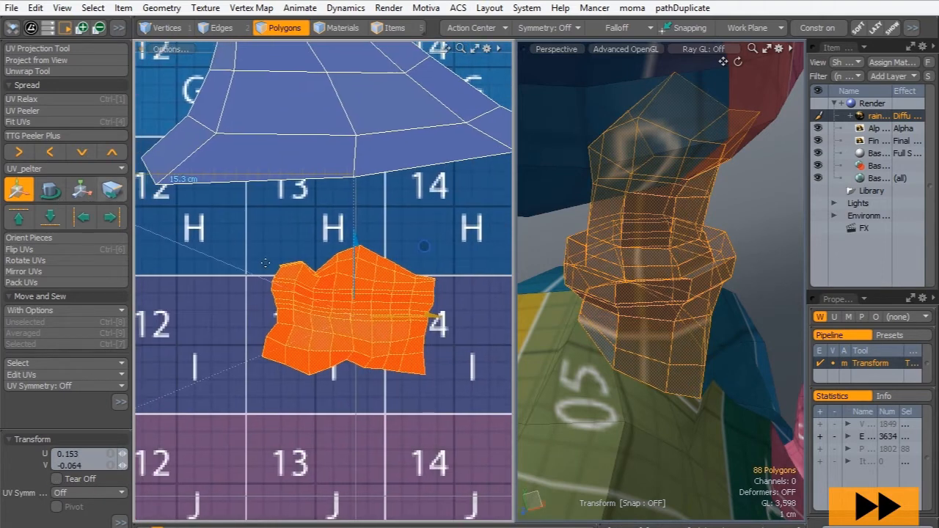
scroll(294, 277, up, 2)
alt+shift+drag(379, 282, 280, 256)
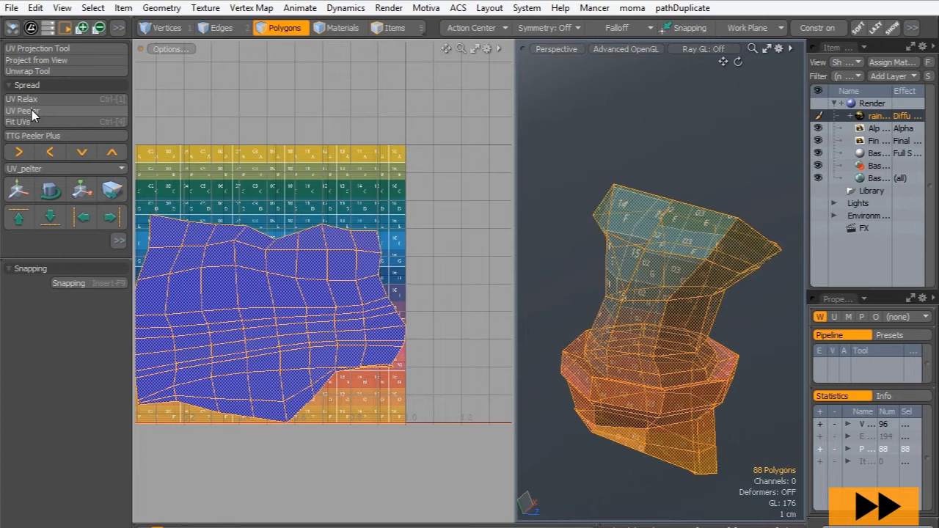
- Relax the isolated antler base island with Adaptive UV Relax at 4000 iterations and check its checker pattern on the model
click(36, 100)
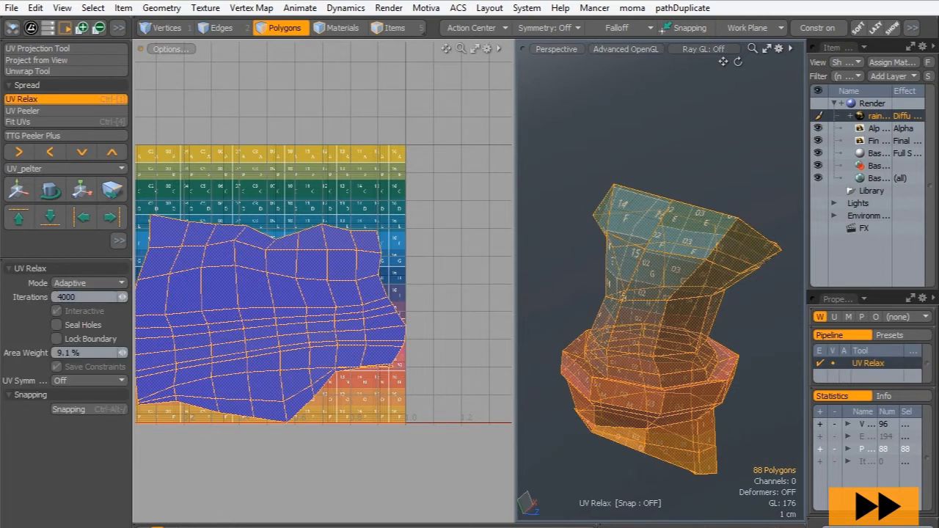
click(339, 281)
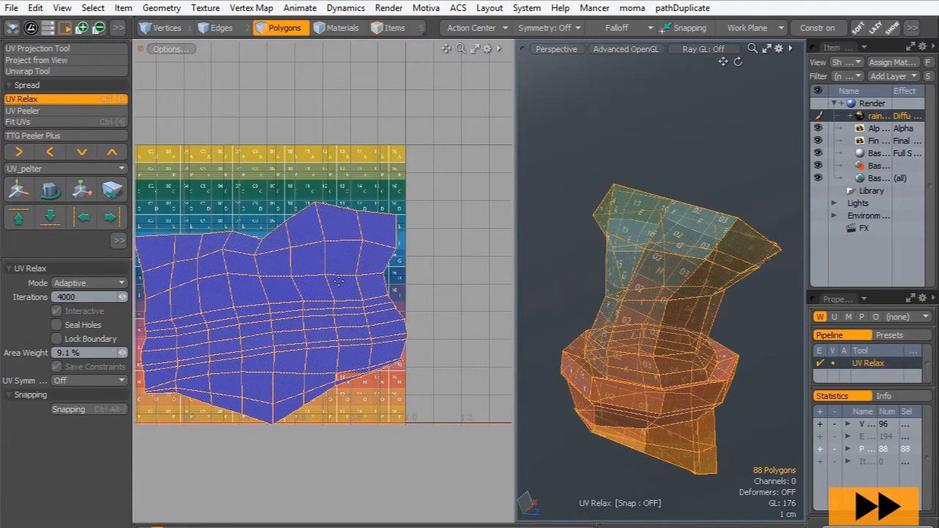
key(space)
click(342, 410)
scroll(342, 409, up, 6)
scroll(341, 409, down, 6)
scroll(505, 325, up, 2)
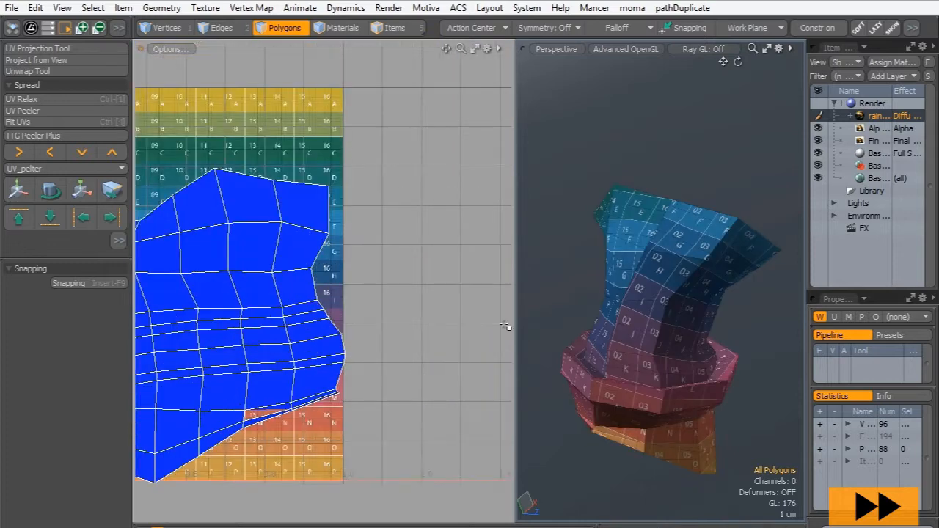
alt+drag(658, 384, 631, 352)
scroll(608, 335, up, 5)
scroll(608, 336, down, 5)
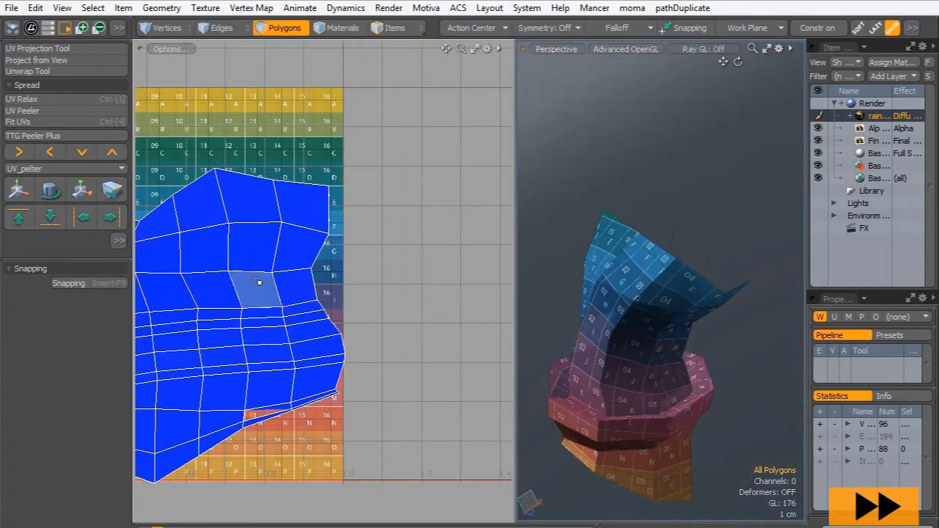
- Scale the isolated antler base island down uniformly from filling the UV tile
alt+drag(171, 281, 340, 261)
double_click(311, 252)
key(r)
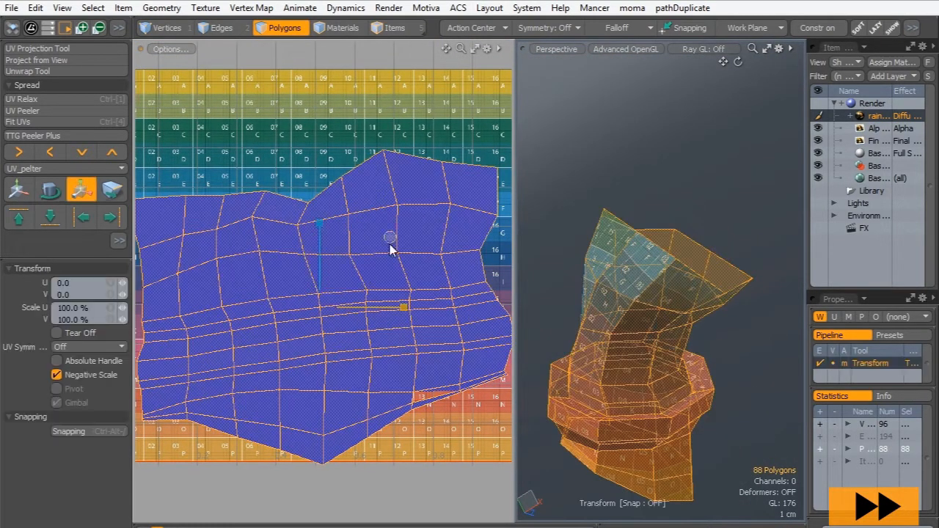
drag(389, 240, 335, 246)
scroll(397, 248, up, 3)
alt+drag(239, 343, 327, 224)
scroll(327, 227, up, 1)
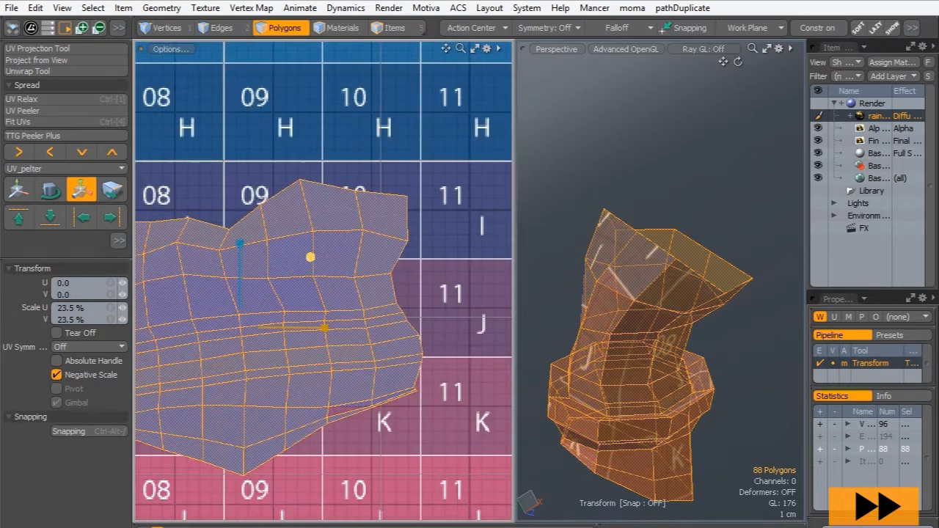
drag(310, 256, 304, 257)
- Finish scaling, reselect the antler base island and unhide the rest of the mesh
key(ctrl+shift+c)
click(562, 513)
click(531, 440)
key(space)
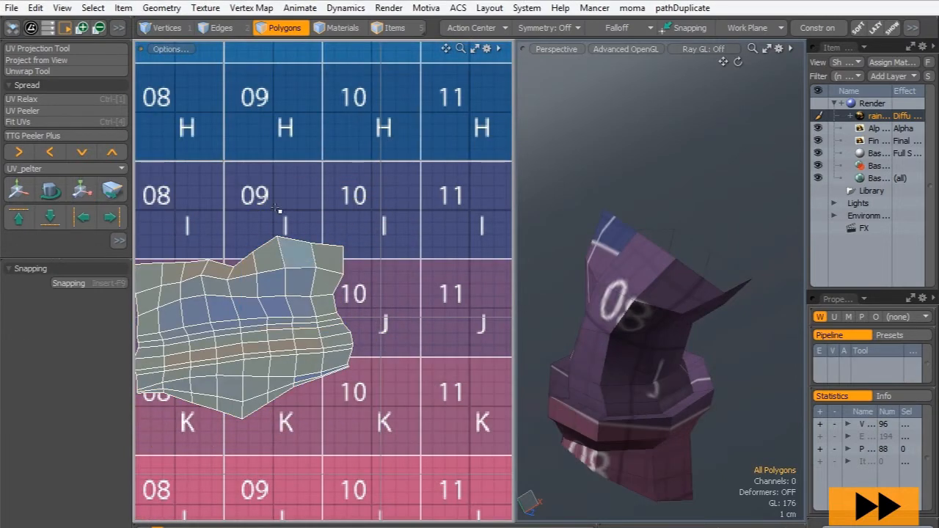
double_click(289, 267)
key(u)
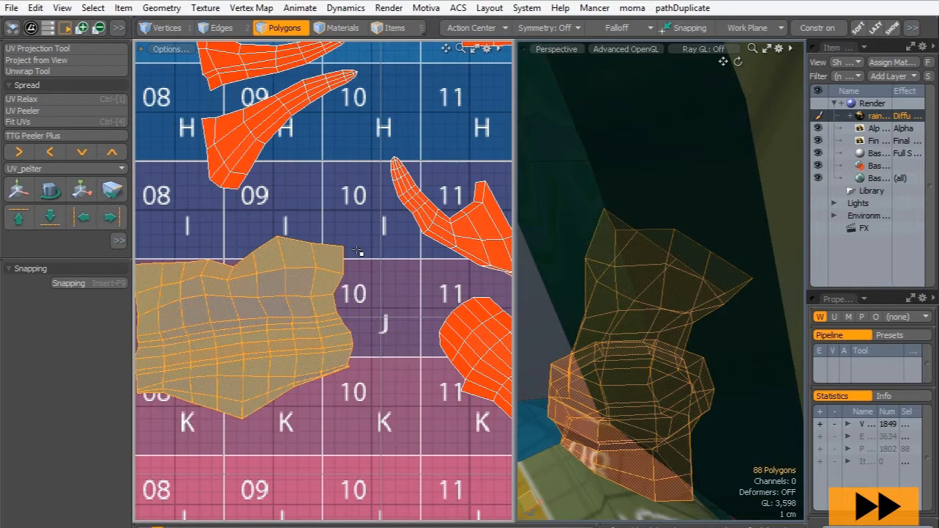
- Examine the small islands around checker tiles C05 and C15, selecting each in turn
alt+drag(306, 217, 232, 218)
scroll(272, 220, down, 3)
alt+drag(290, 73, 310, 223)
alt+drag(383, 266, 374, 300)
scroll(389, 277, down, 3)
scroll(264, 249, up, 5)
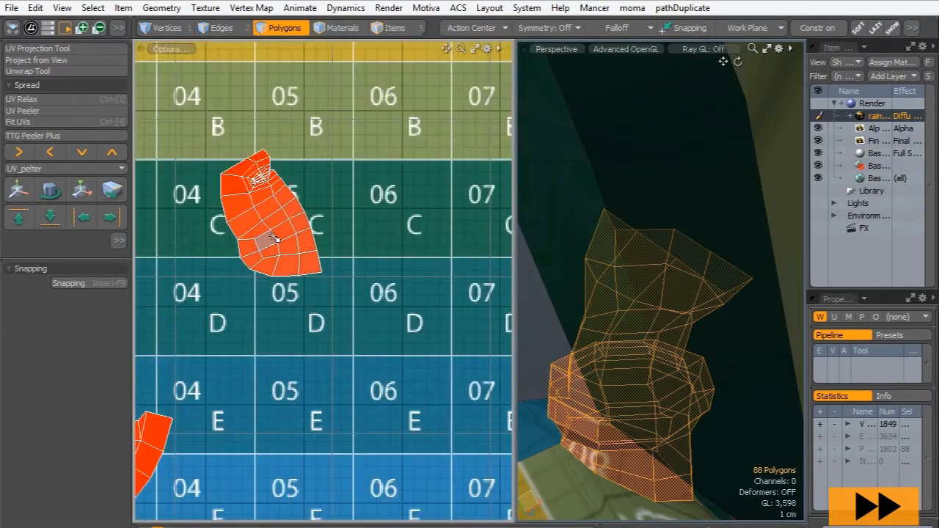
double_click(283, 241)
scroll(283, 241, down, 5)
alt+drag(449, 238, 300, 269)
scroll(310, 246, up, 2)
scroll(317, 271, up, 6)
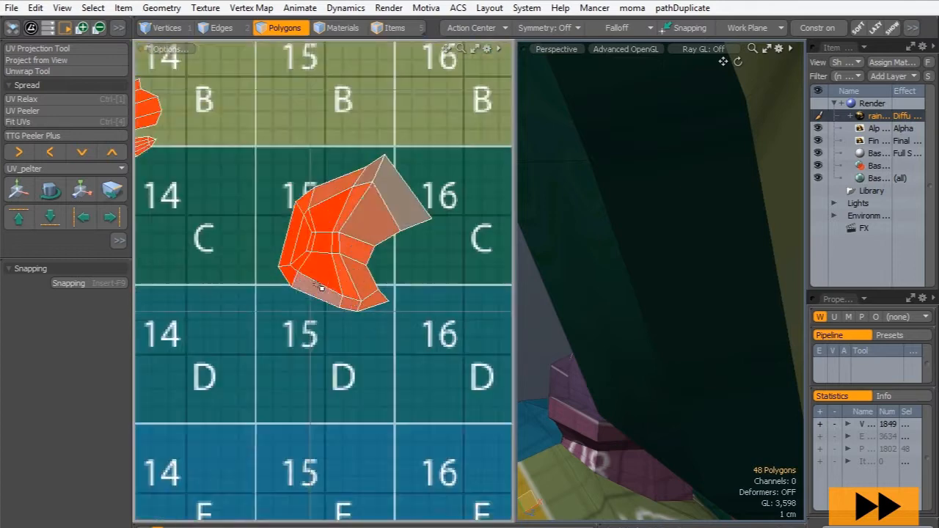
double_click(358, 233)
- Tear off the right half of the horn-shaped island at tile H16 and move it sideways, splitting the island lengthwise in two
scroll(320, 312, down, 5)
scroll(287, 249, up, 6)
double_click(287, 249)
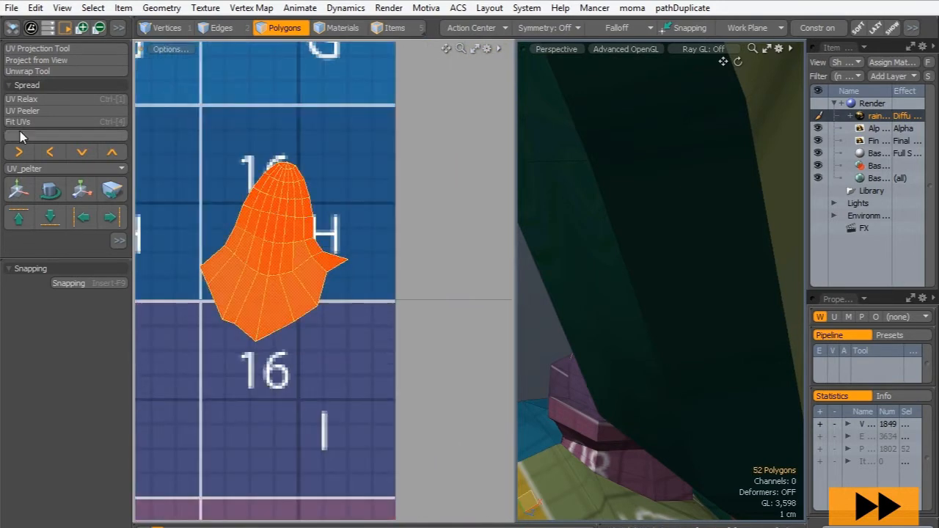
mouse_move(319, 277)
mouse_down()
mouse_move(304, 254)
mouse_move(311, 208)
mouse_move(292, 217)
mouse_move(289, 168)
mouse_up()
key(w)
drag(190, 350, 211, 350)
key(r)
click(77, 334)
key(space)
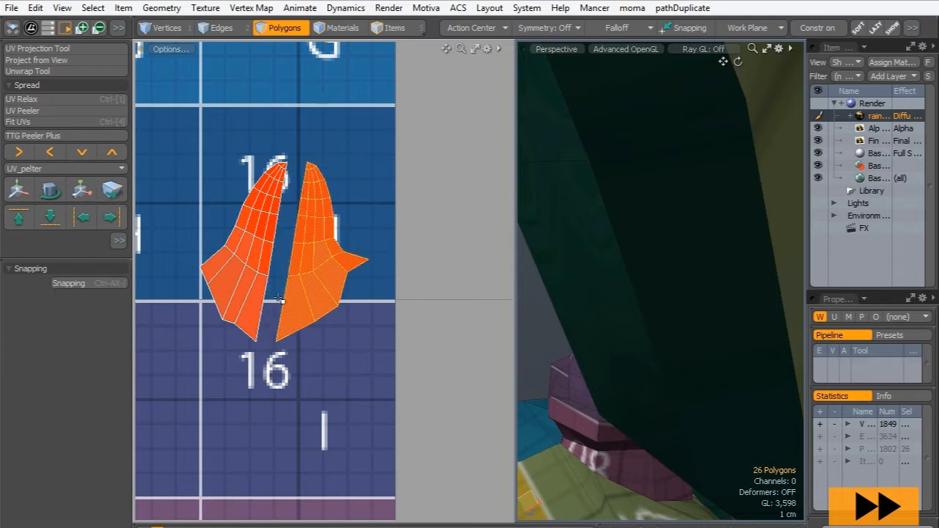
key(w)
click(84, 312)
key(space)
- Relax each half of the split island at tile H16 with Adaptive UV Relax at 4000 iterations
click(22, 101)
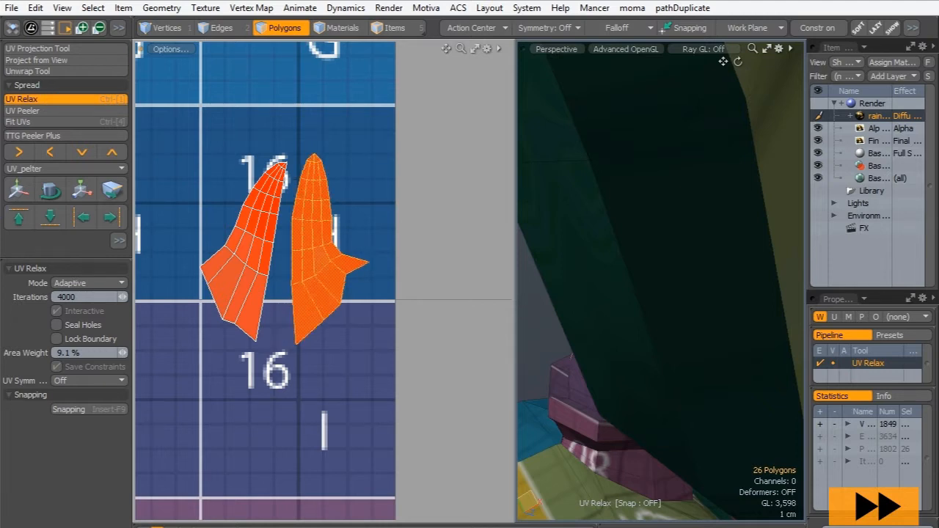
key(space)
double_click(253, 246)
click(89, 101)
key(space)
key(1)
- Tear off the lower half of the pointed island at tile H03 and move it down, splitting the island lengthwise
scroll(323, 329, down, 8)
alt+drag(212, 293, 430, 253)
scroll(210, 259, up, 4)
click(281, 28)
scroll(259, 366, up, 2)
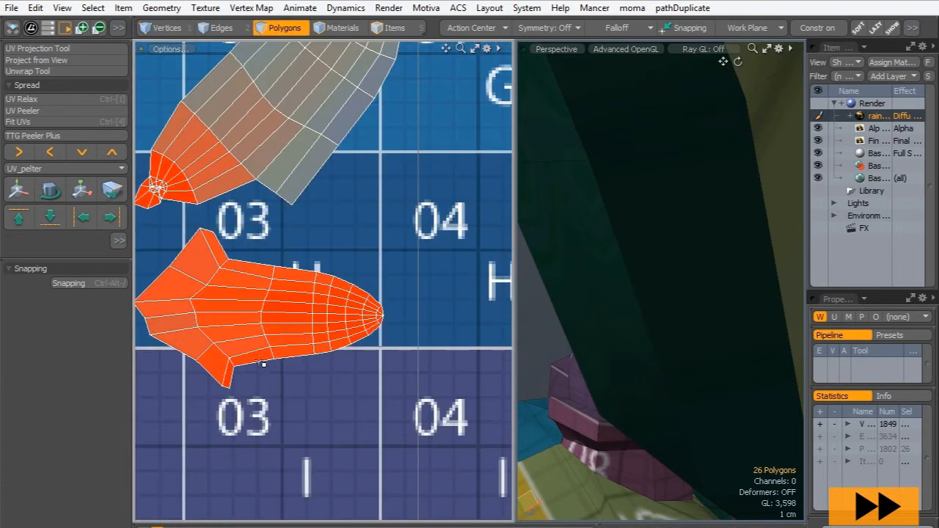
double_click(205, 325)
mouse_move(172, 326)
mouse_down()
mouse_move(382, 317)
mouse_move(207, 324)
mouse_up()
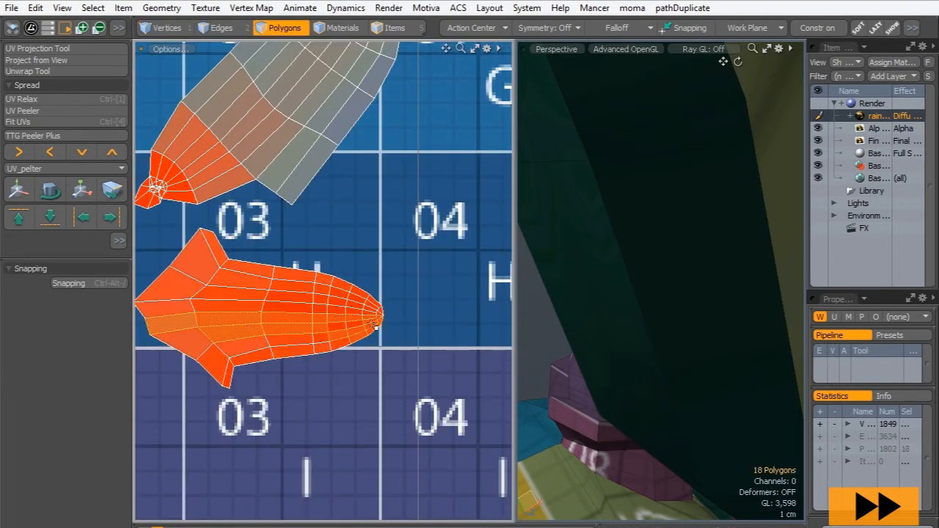
drag(375, 326, 241, 375)
key(w)
click(71, 311)
drag(266, 273, 267, 288)
key(space)
- Select the stretched island at tile G03 and examine where it sits on the antlers
double_click(224, 180)
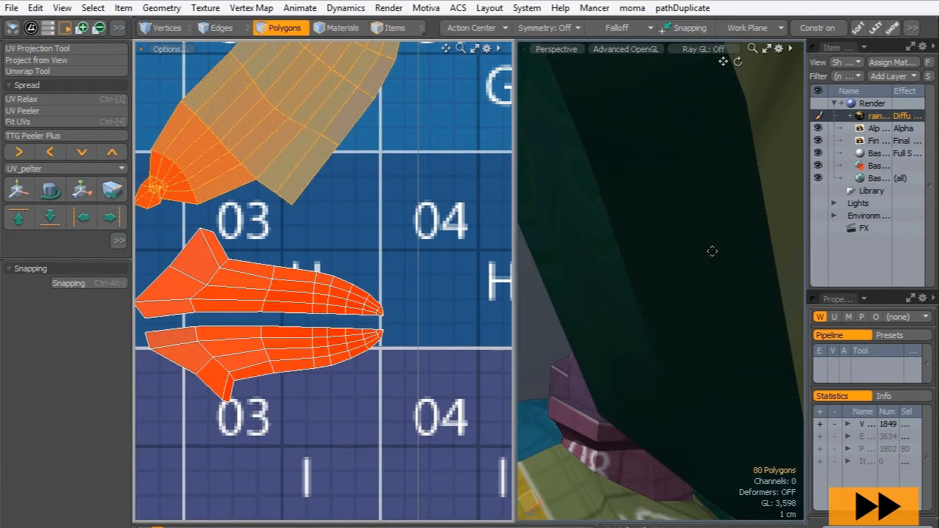
ctrl+alt+drag(712, 252, 653, 257)
scroll(668, 286, down, 5)
scroll(653, 257, up, 3)
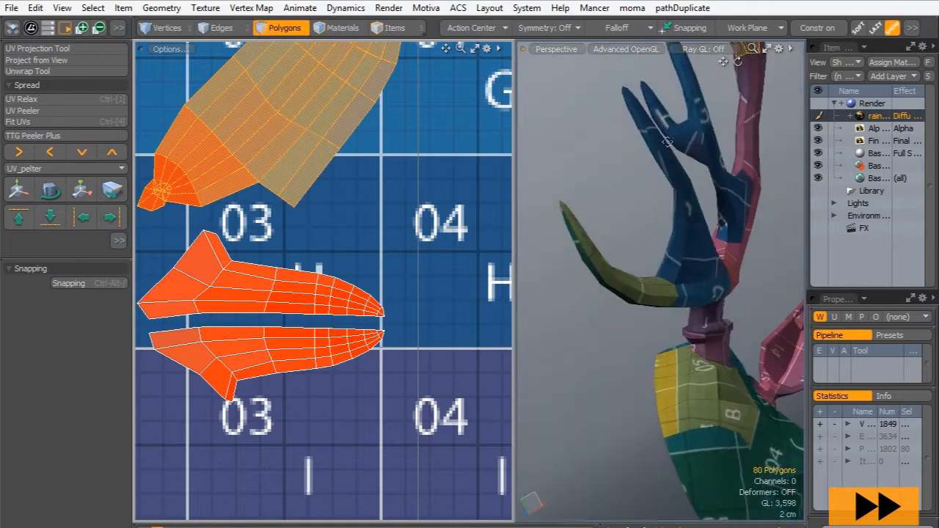
alt+shift+drag(655, 205, 656, 428)
alt+drag(653, 309, 641, 350)
scroll(673, 278, up, 4)
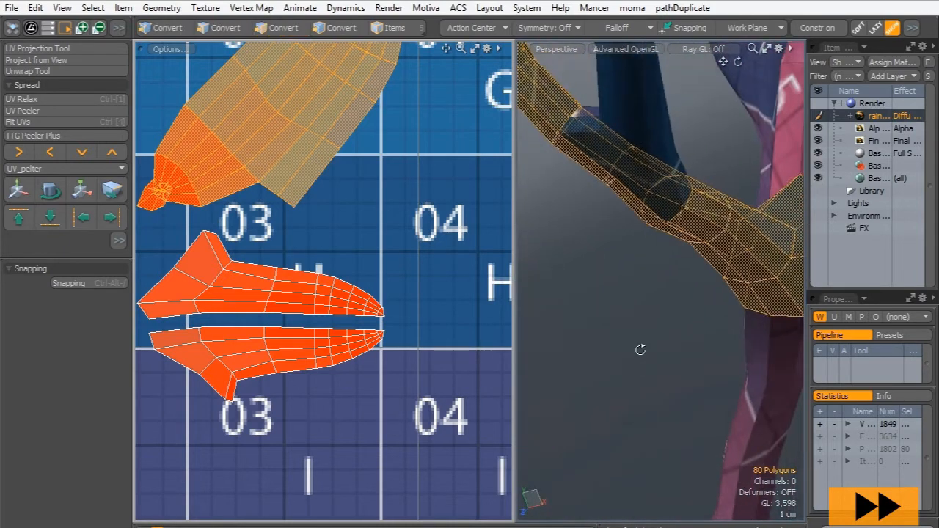
- Relax the lower and upper halves of the split island at tile H03 with Adaptive UV Relax at 3964 iterations
double_click(259, 343)
click(30, 103)
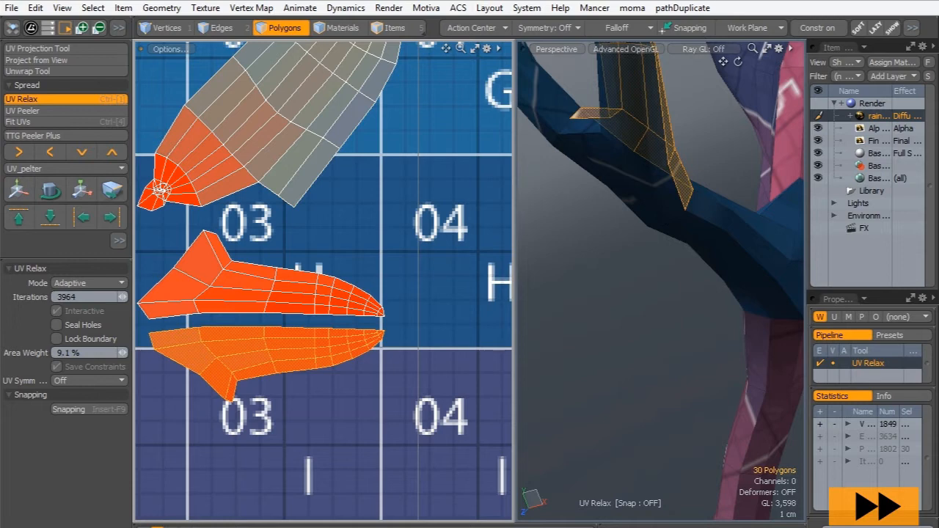
click(286, 343)
double_click(247, 287)
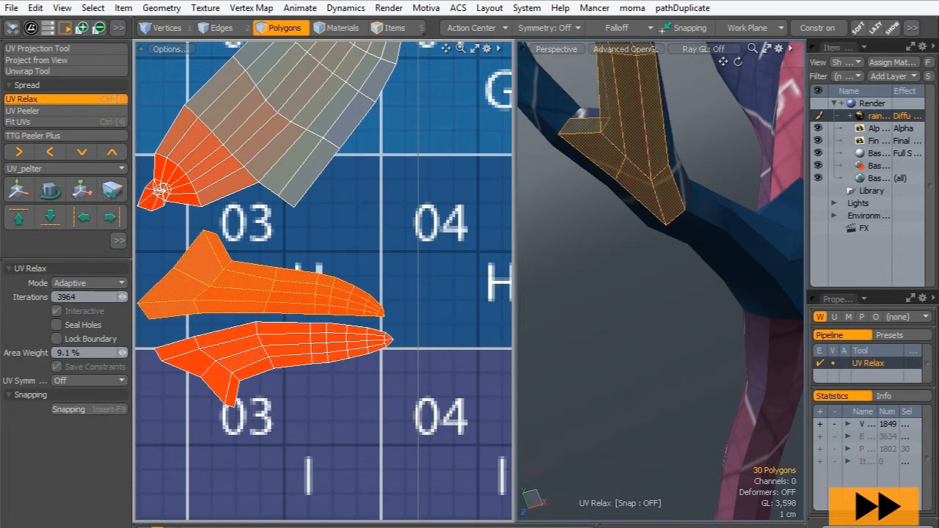
click(251, 286)
key(space)
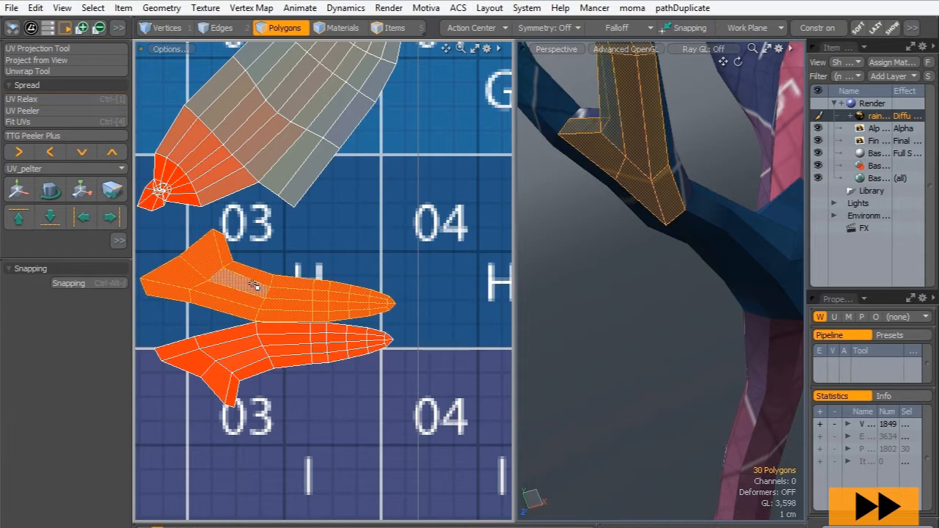
- Move the upper relaxed half at tile H03 slightly up, away from the lower half, and clear the selection
key(w)
drag(270, 248, 270, 237)
key(space)
click(380, 254)
key(1)
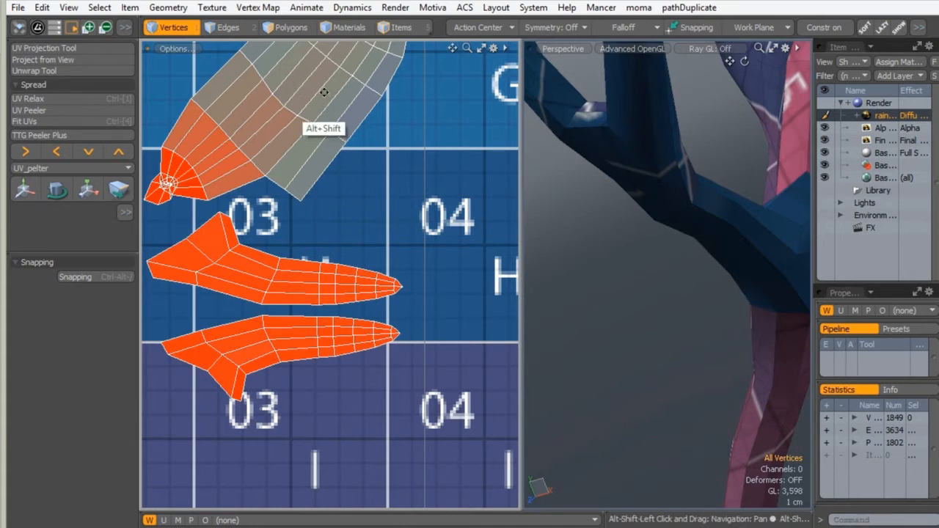
- Move the branched antler island at tile H02 down to tiles I02 and J02 by about U 0.0191, V -0.0908, clear of its neighbour
alt+shift+drag(325, 111, 336, 207)
ctrl+alt+drag(358, 137, 326, 139)
alt+shift+drag(671, 186, 571, 323)
alt+shift+drag(571, 322, 603, 273)
alt+shift+drag(603, 273, 677, 269)
alt+shift+drag(273, 185, 320, 220)
key(3)
double_click(306, 234)
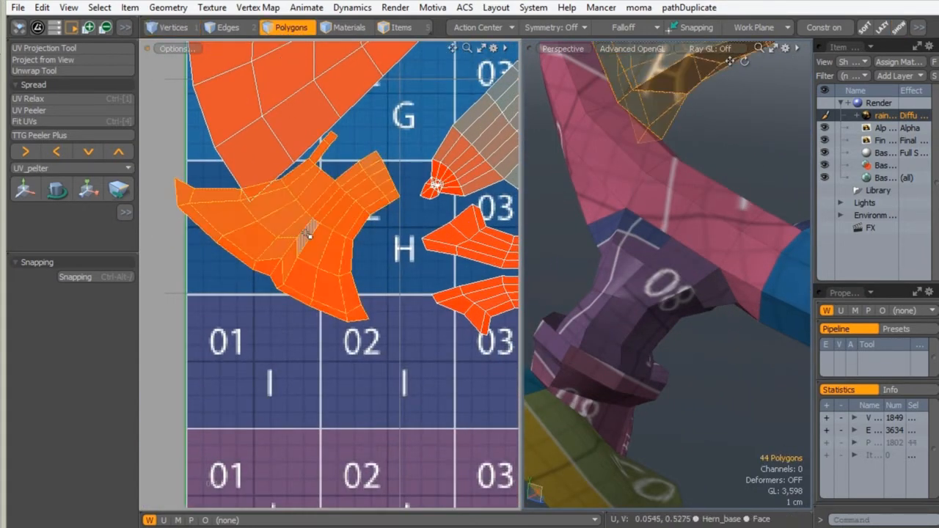
ctrl+alt+drag(645, 241, 653, 330)
alt+drag(653, 331, 555, 253)
alt+drag(623, 279, 613, 345)
alt+shift+drag(309, 242, 330, 236)
key(w)
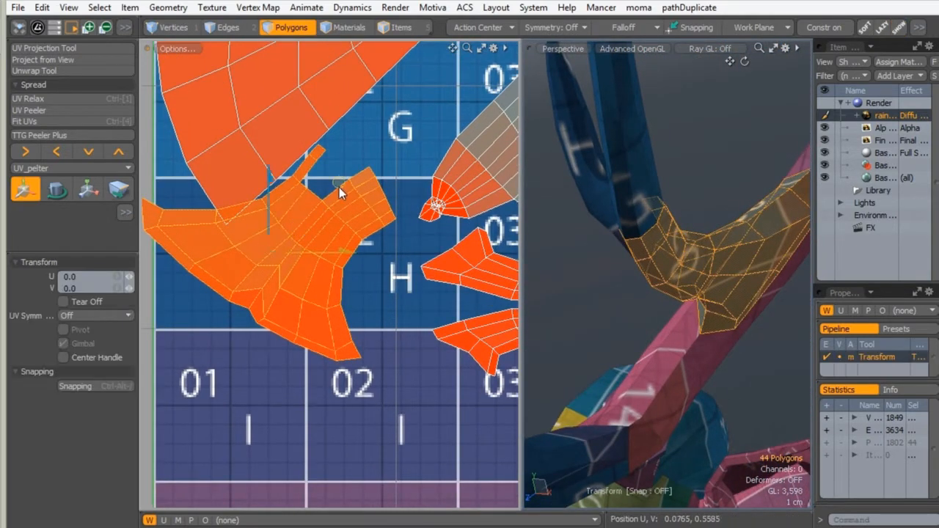
mouse_move(340, 192)
mouse_down()
mouse_move(315, 314)
mouse_move(382, 310)
mouse_move(371, 320)
mouse_move(355, 200)
mouse_up()
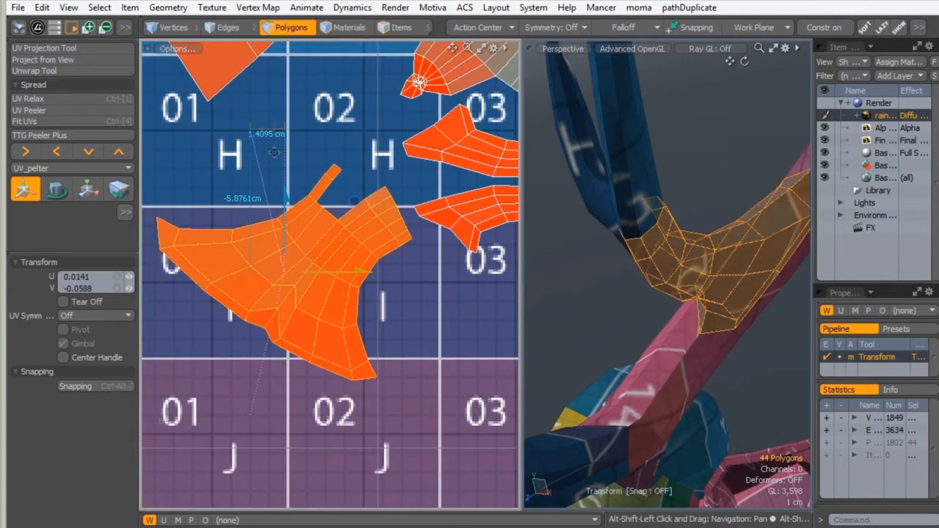
ctrl+alt+drag(329, 251, 332, 291)
drag(372, 233, 383, 302)
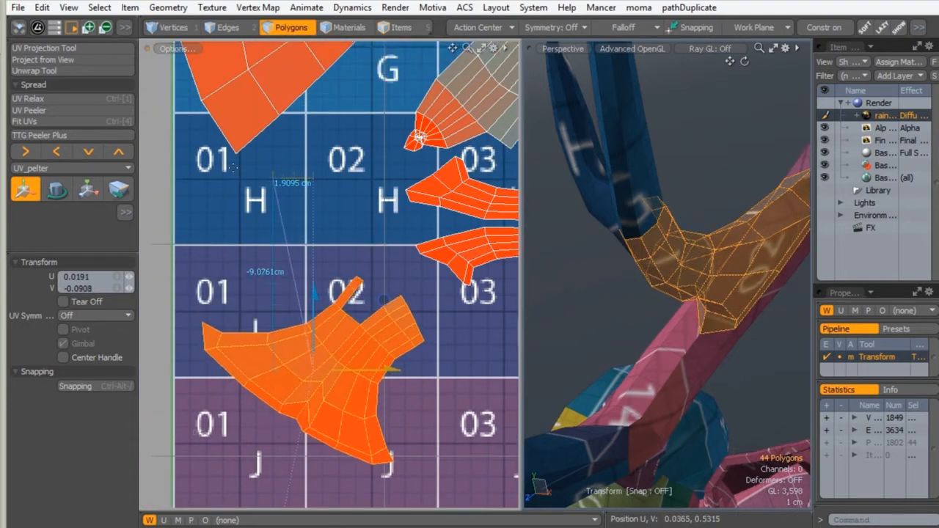
- Apply UV Relax to the moved branched antler island and clear the selection
click(33, 96)
click(345, 281)
key(space)
click(345, 281)
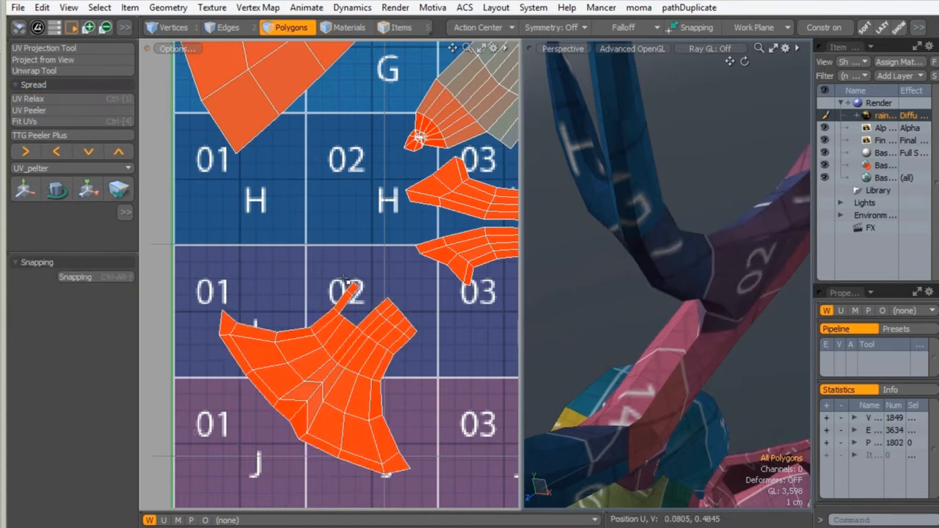
- Select the stretched island at tile G03 and examine its matching prong on the antler model
alt+shift+drag(331, 145, 287, 235)
mouse_move(354, 221)
alt+shift+mouse_down()
mouse_move(328, 230)
mouse_move(422, 120)
mouse_move(401, 207)
mouse_move(347, 208)
alt+shift+mouse_up()
alt+shift+drag(458, 142, 389, 134)
alt+shift+drag(298, 300, 288, 143)
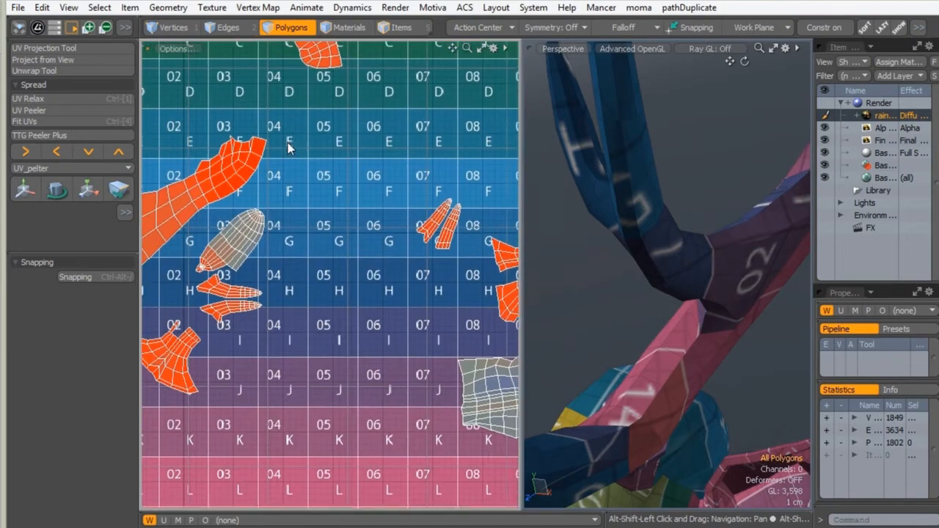
alt+shift+drag(472, 349, 367, 160)
double_click(375, 162)
ctrl+alt+drag(686, 214, 635, 209)
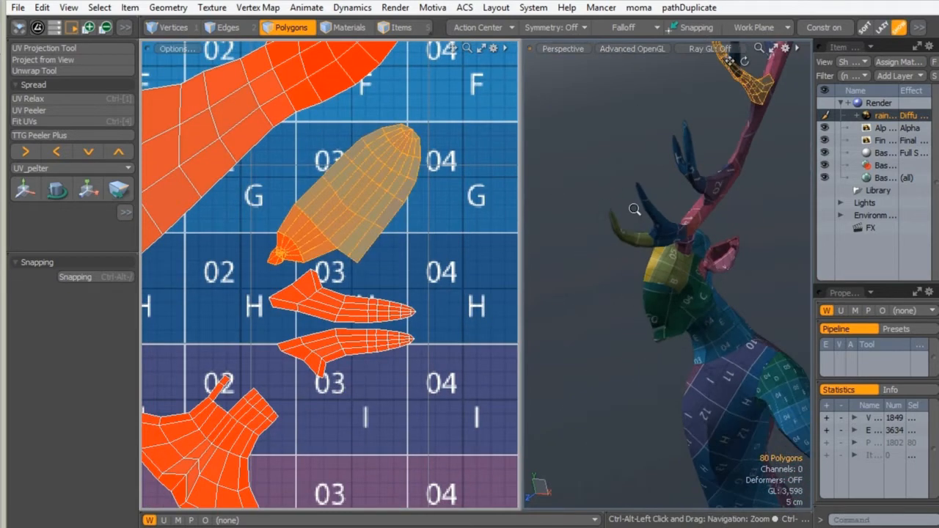
alt+shift+drag(712, 77, 644, 270)
ctrl+alt+drag(644, 270, 679, 227)
alt+shift+drag(382, 183, 361, 171)
alt+shift+drag(361, 172, 403, 160)
ctrl+alt+drag(327, 235, 352, 201)
alt+shift+drag(353, 201, 329, 226)
- Try relaxing the stretched prong island at tile G03 with Adaptive UV Relax at 4000 iterations and moving it up
click(37, 99)
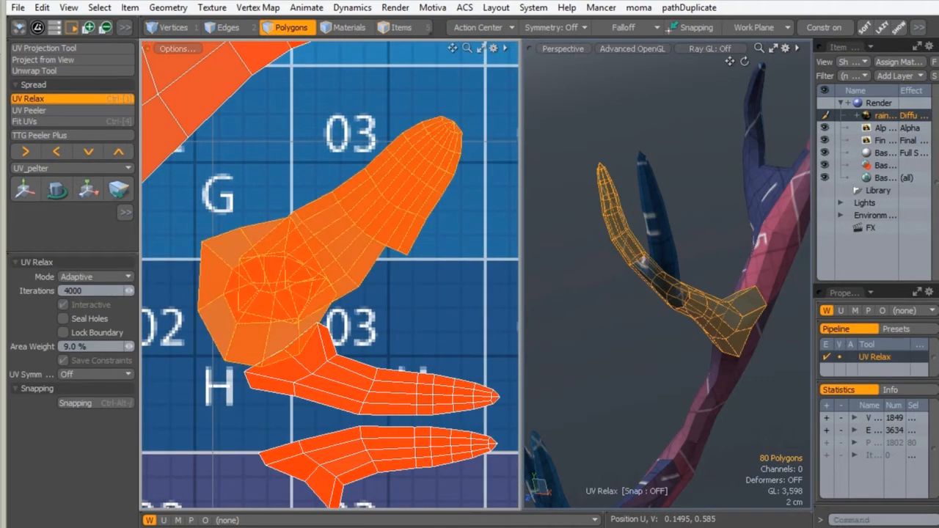
key(w)
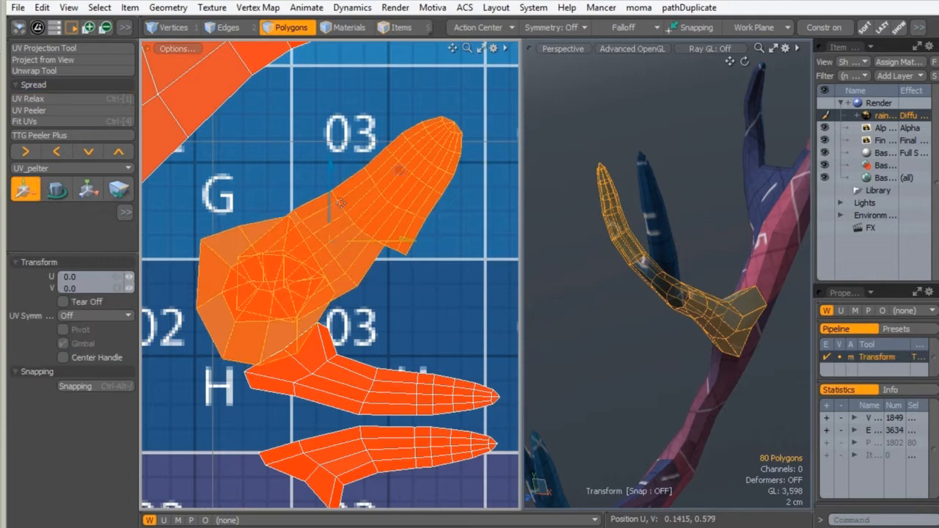
drag(400, 175, 620, 306)
- Examine the relaxed prong island on the antler from several angles and check which polygons overlap at its wide base
alt+drag(606, 275, 623, 277)
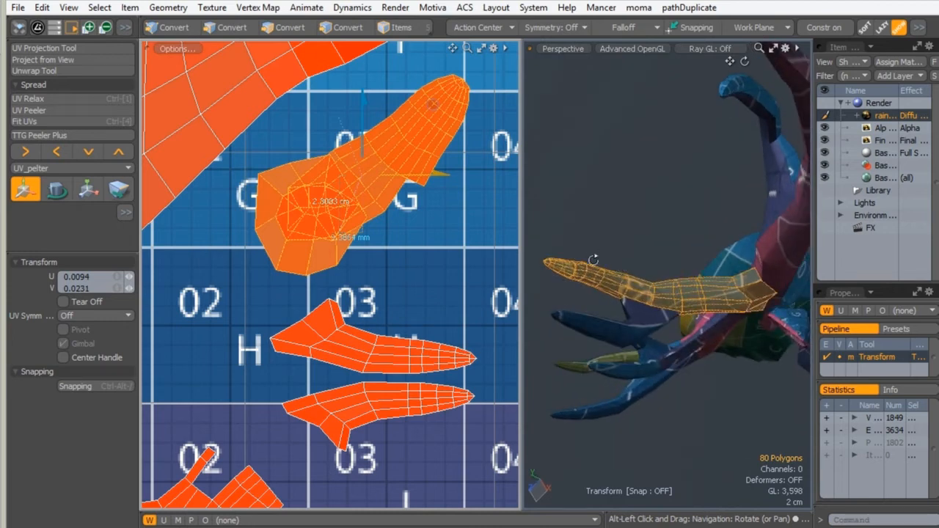
alt+drag(725, 286, 631, 340)
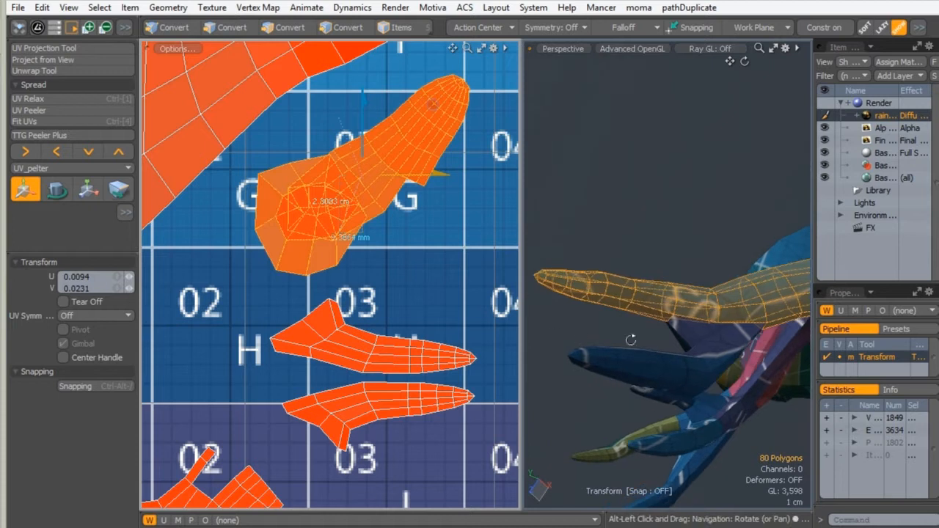
alt+drag(699, 296, 739, 301)
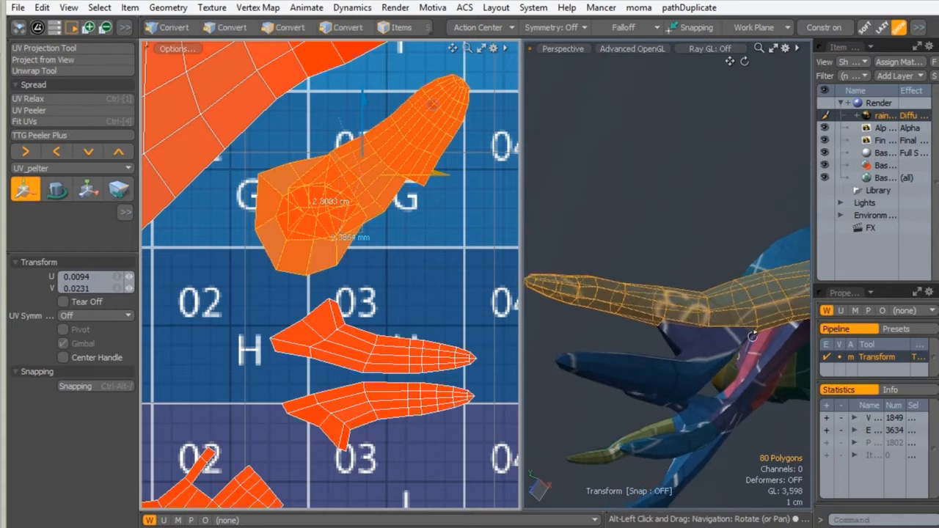
alt+drag(752, 335, 752, 258)
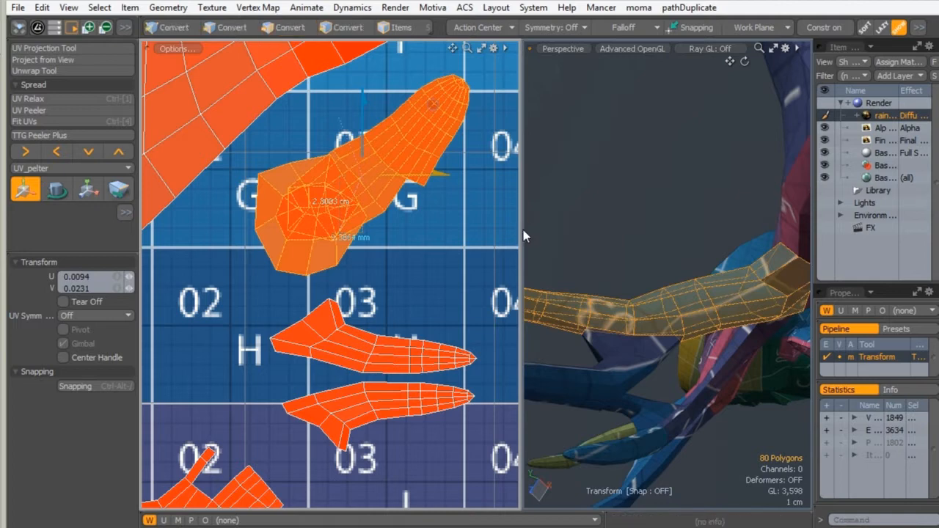
drag(523, 233, 594, 195)
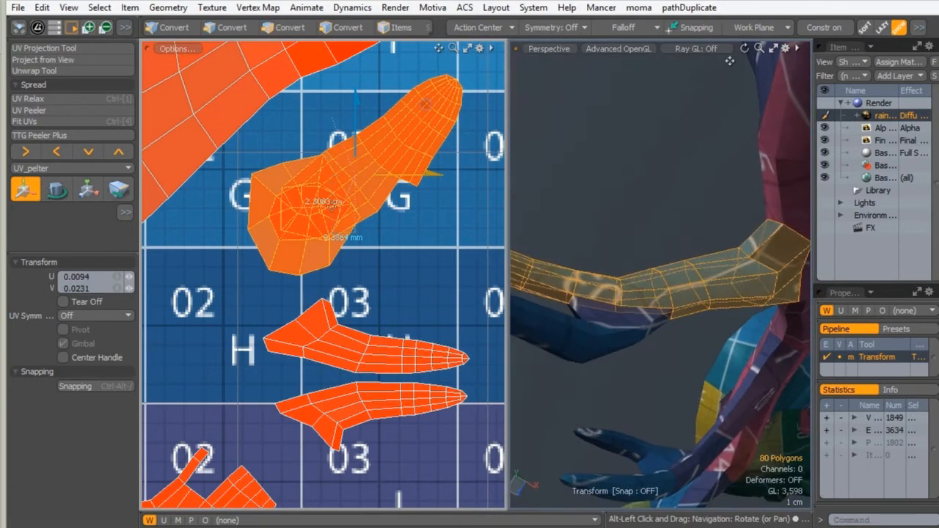
key(3)
key(space)
click(315, 216)
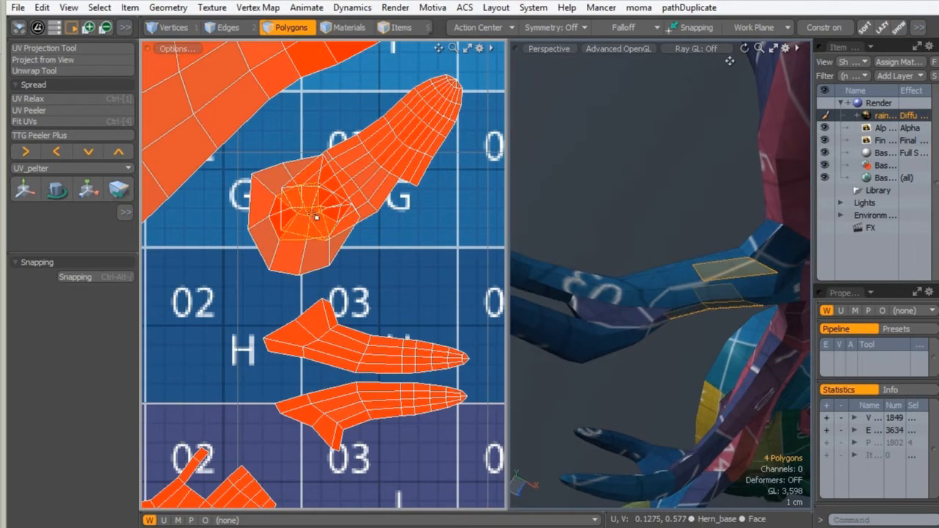
click(242, 266)
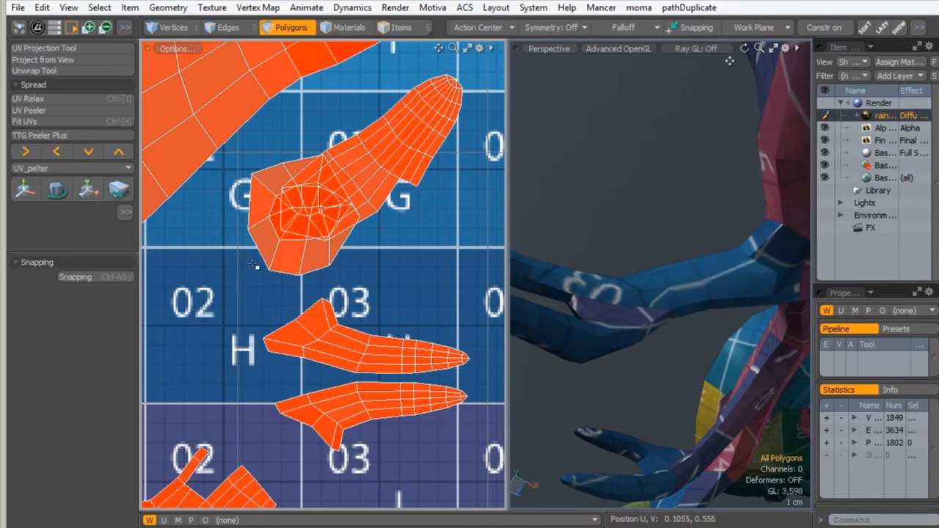
double_click(252, 257)
- Undo the move and relax of the prong island at tile G03 and clear the selection
key(ctrl+z)
key(ctrl+z)
key(ctrl+z)
key(ctrl+z)
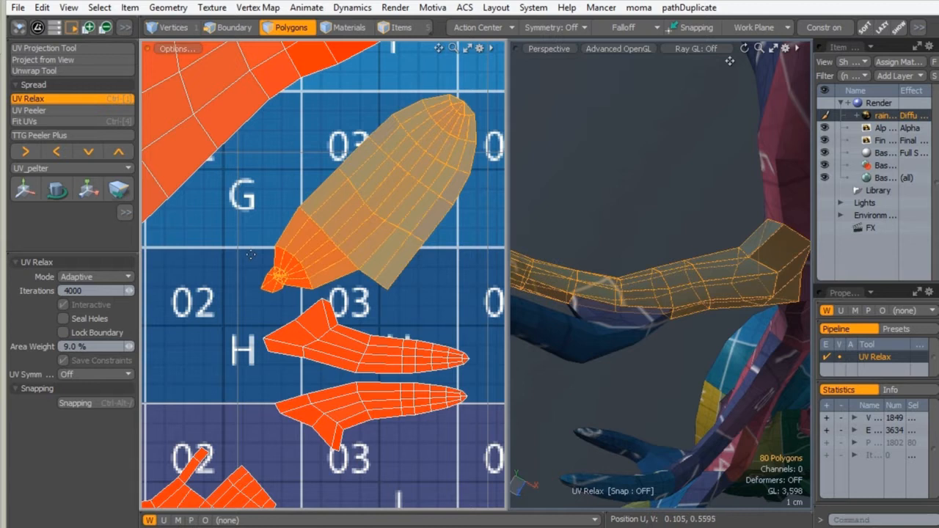
key(space)
click(257, 234)
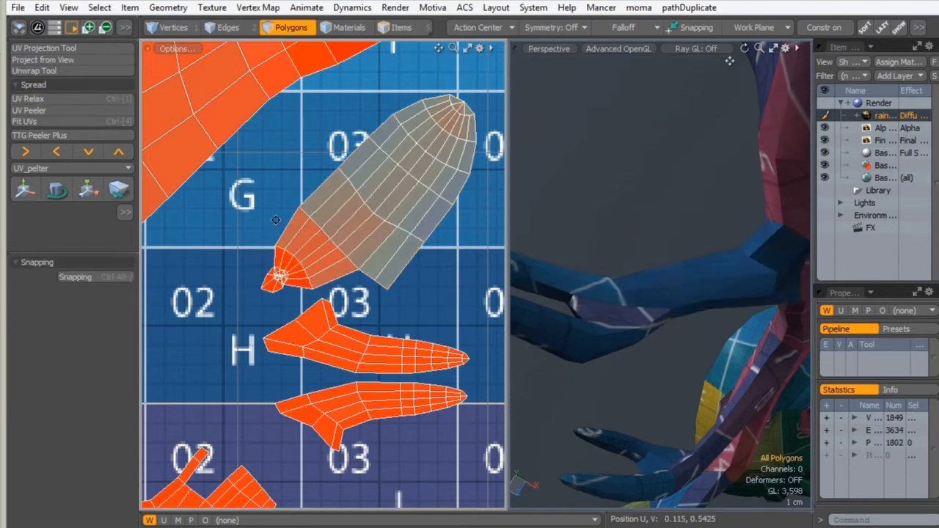
- Switch the selection style to Lasso and select the compressed polygons at the narrow end of the stretched prong island
alt+shift+drag(275, 220, 277, 188)
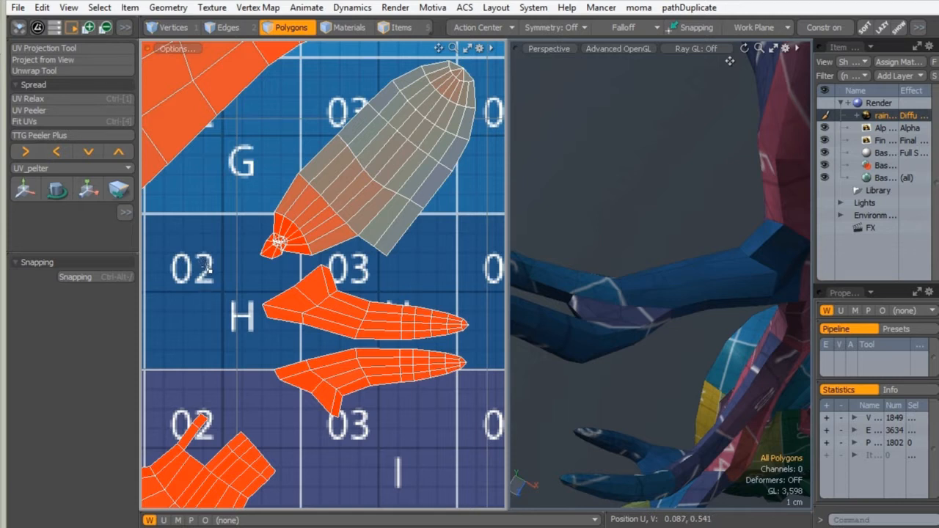
key(alt+space)
click(142, 274)
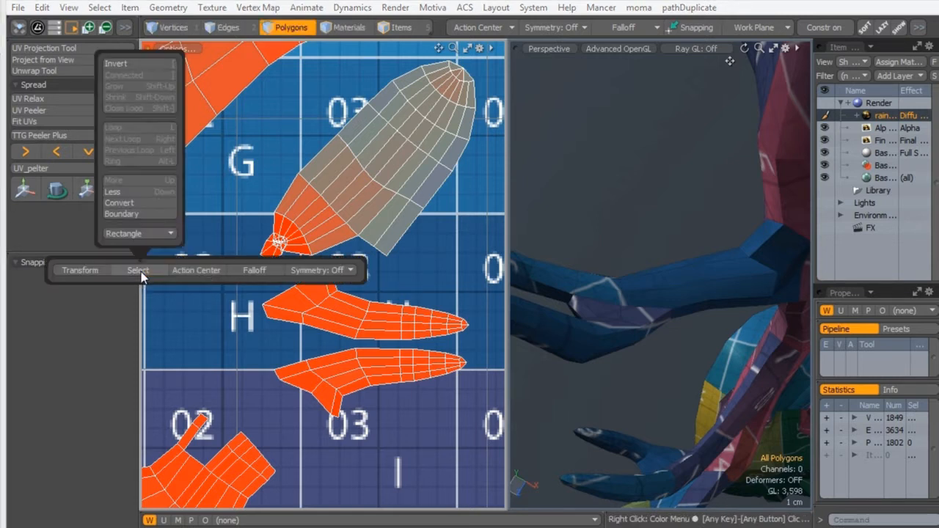
click(140, 234)
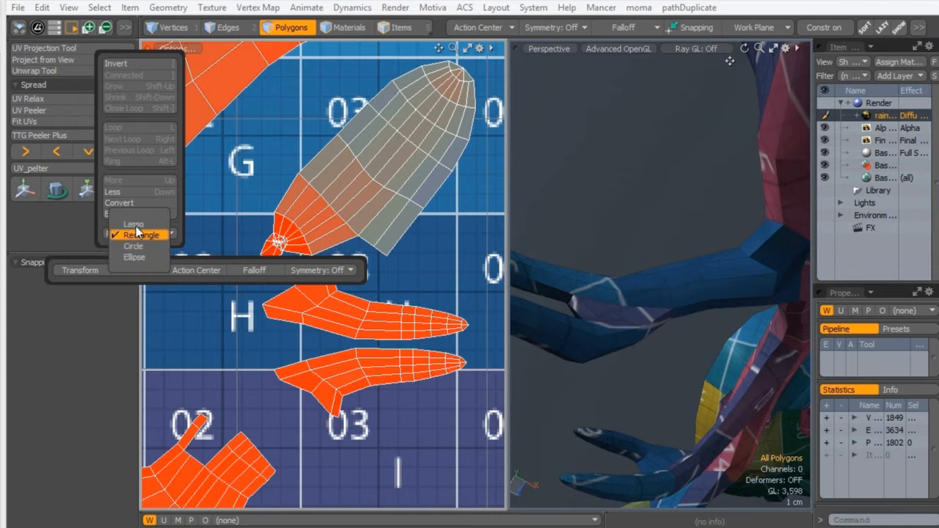
click(135, 225)
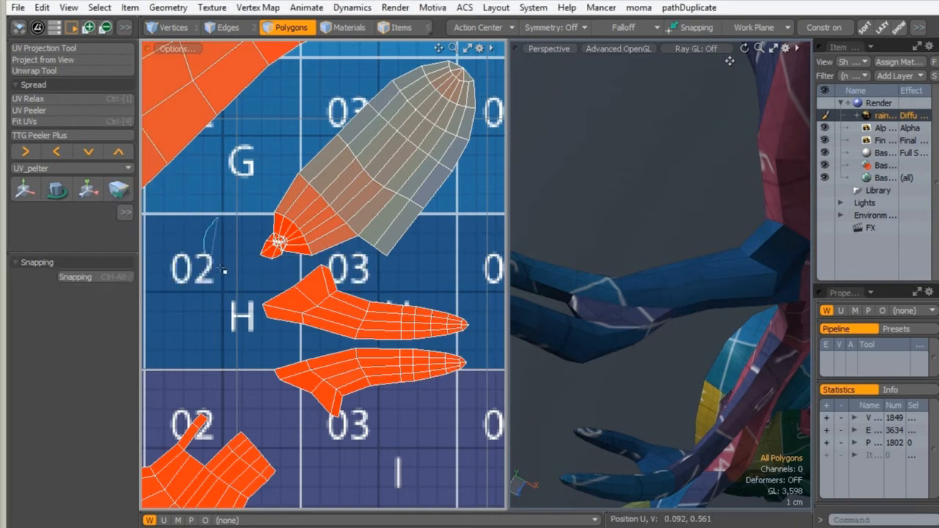
right_drag(276, 202, 277, 209)
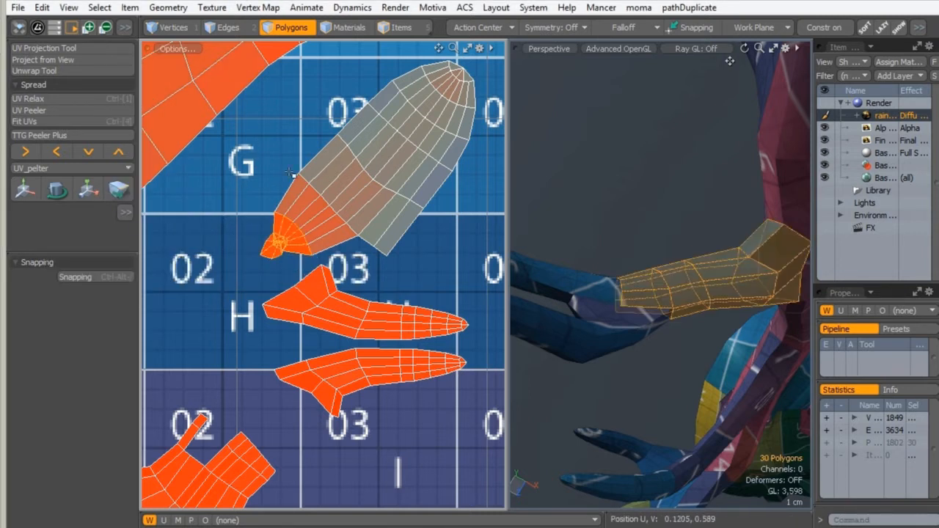
- Tear off the selected narrow-end polygons of the stretched prong island with Tear Off enabled and move them to tile H02
key(w)
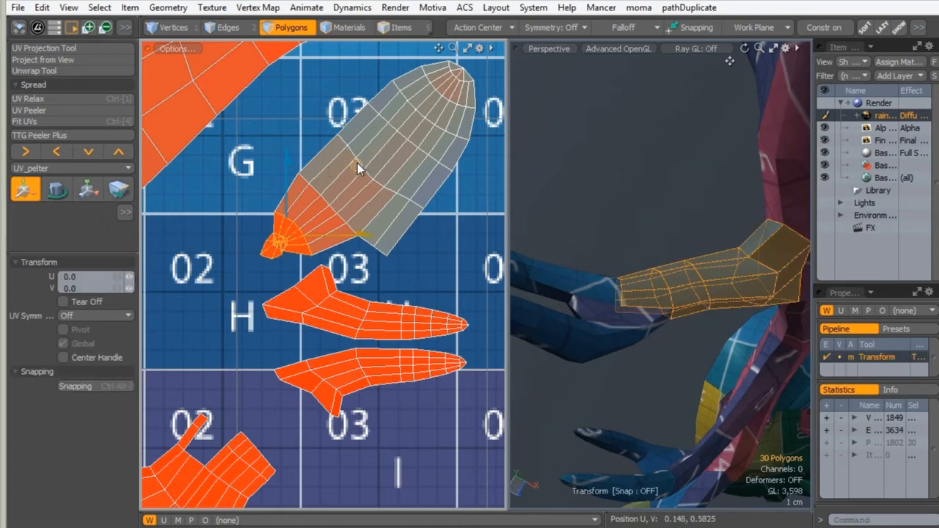
click(63, 302)
drag(354, 168, 305, 176)
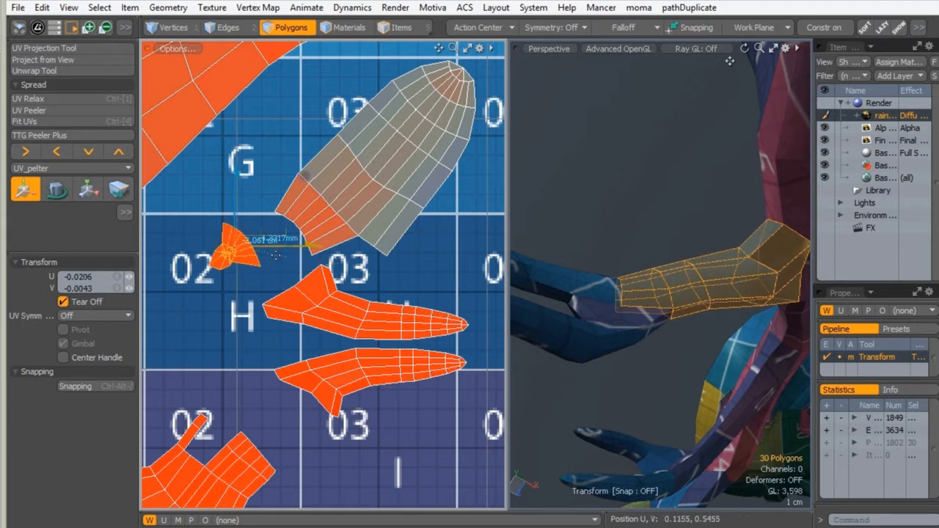
key(space)
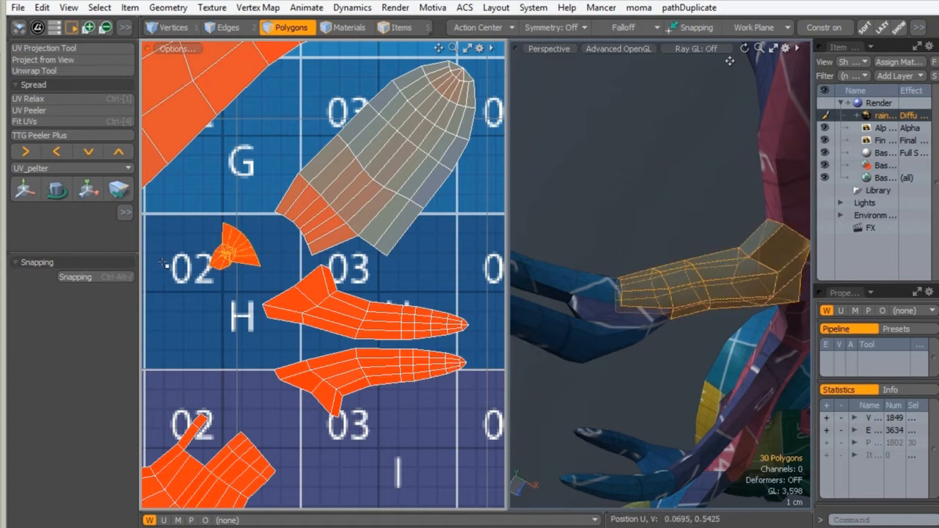
- Relax the remaining large prong island at tile G03 with Adaptive UV Relax at 4000 iterations
double_click(377, 147)
alt+drag(593, 228, 631, 242)
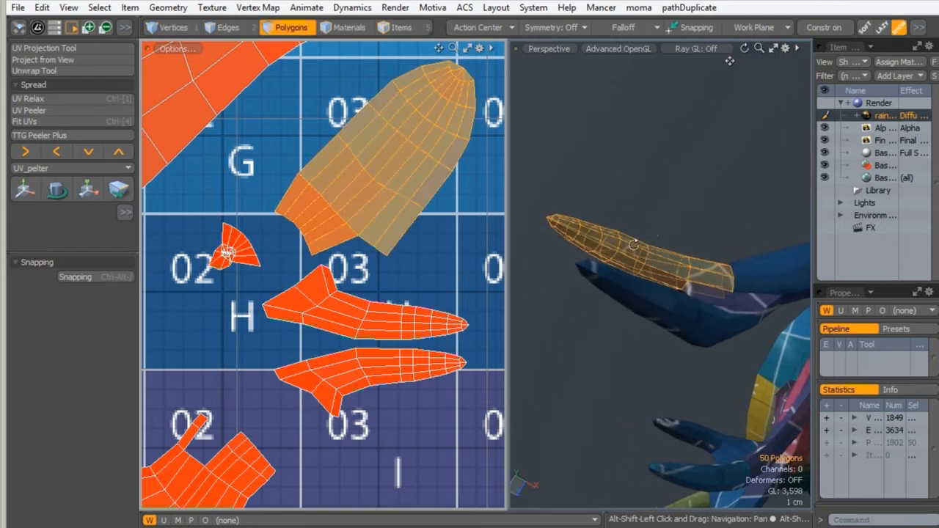
click(37, 99)
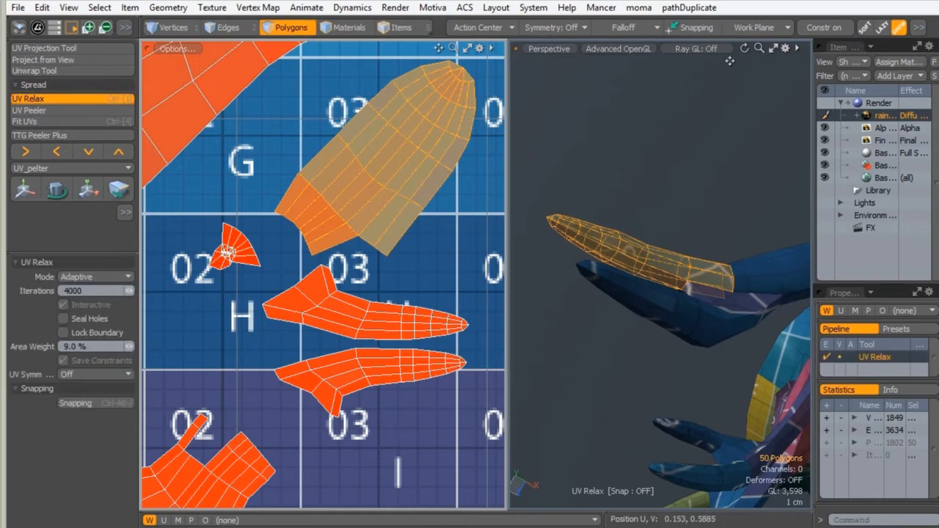
key(space)
- Select the two slim prong islands at tile H03 and move them down to the boundary of tiles I and J
scroll(358, 121, down, 2)
double_click(351, 277)
shift+double_click(363, 327)
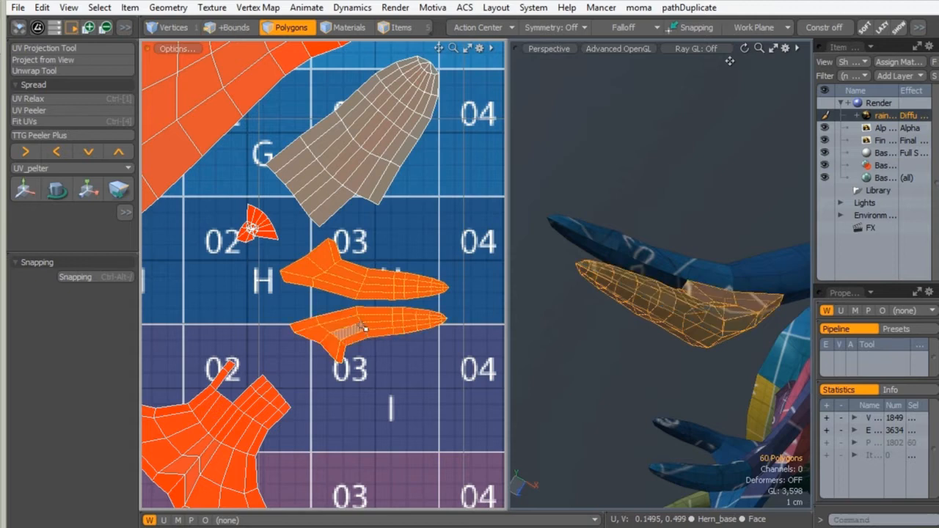
key(y)
drag(436, 228, 489, 390)
key(space)
- Move the branched island near tile I02 and the two slim prong islands further down together, then clear the selection
double_click(262, 405)
alt+shift+drag(341, 332, 297, 275)
shift+double_click(355, 349)
shift+double_click(385, 397)
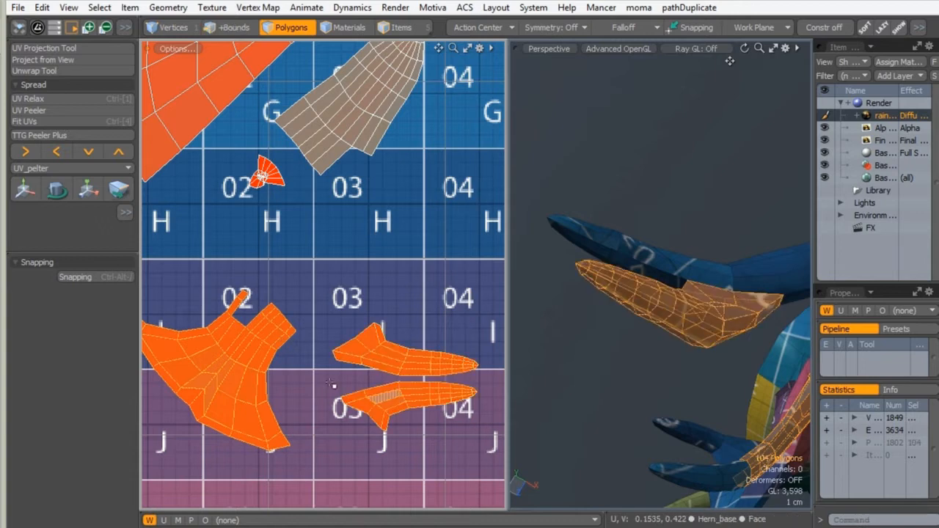
key(y)
drag(375, 299, 407, 396)
key(space)
click(308, 201)
- Tear the outer fan of six polygons off the small island at tile H02 and move it slightly aside
alt+shift+drag(324, 136, 365, 216)
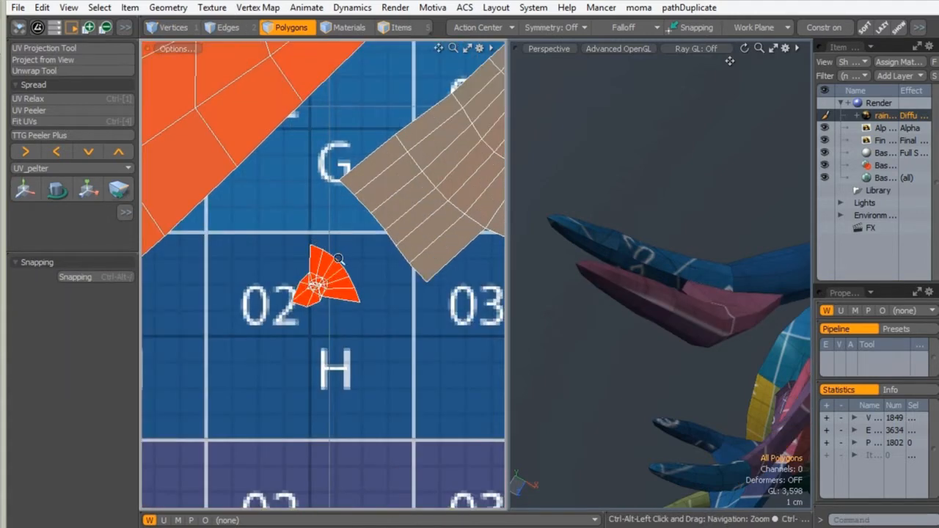
mouse_move(338, 259)
ctrl+alt+mouse_down()
mouse_move(347, 261)
mouse_move(342, 276)
mouse_move(354, 300)
ctrl+alt+mouse_up()
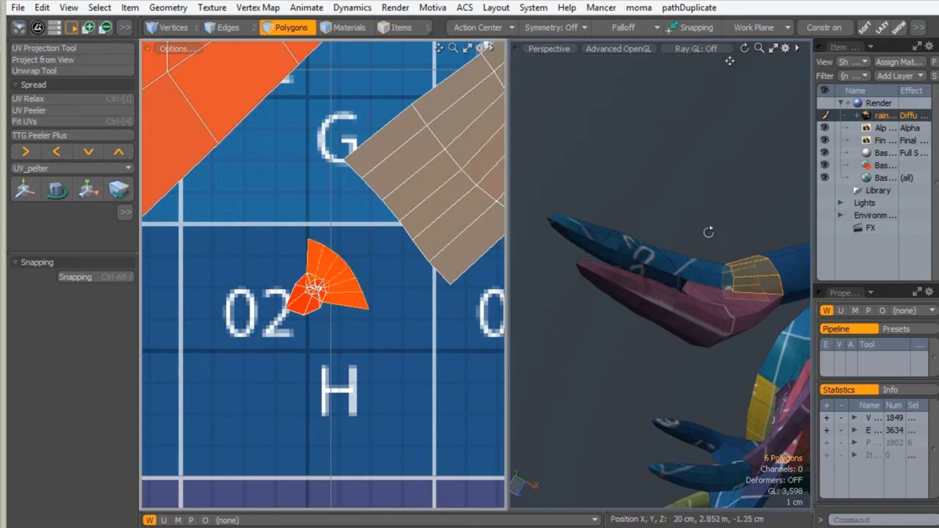
alt+drag(708, 231, 669, 235)
key(y)
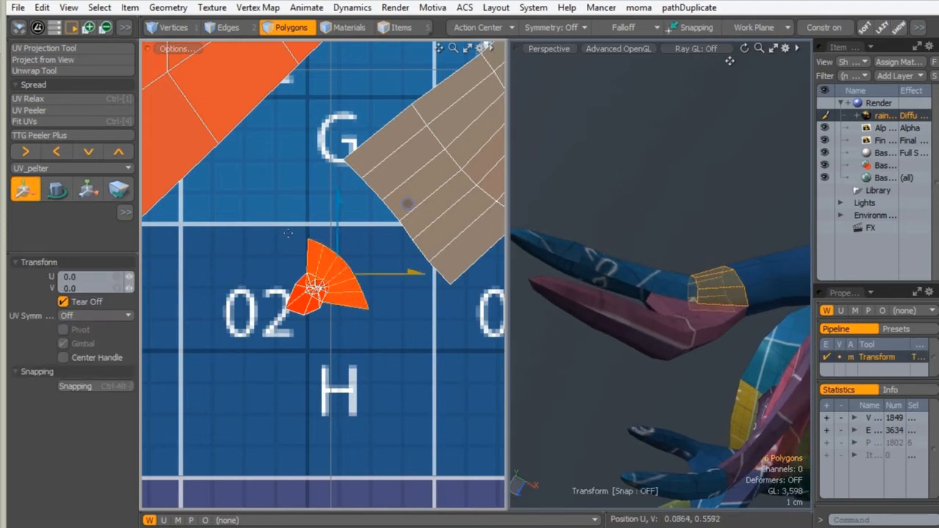
drag(409, 211, 422, 198)
key(q)
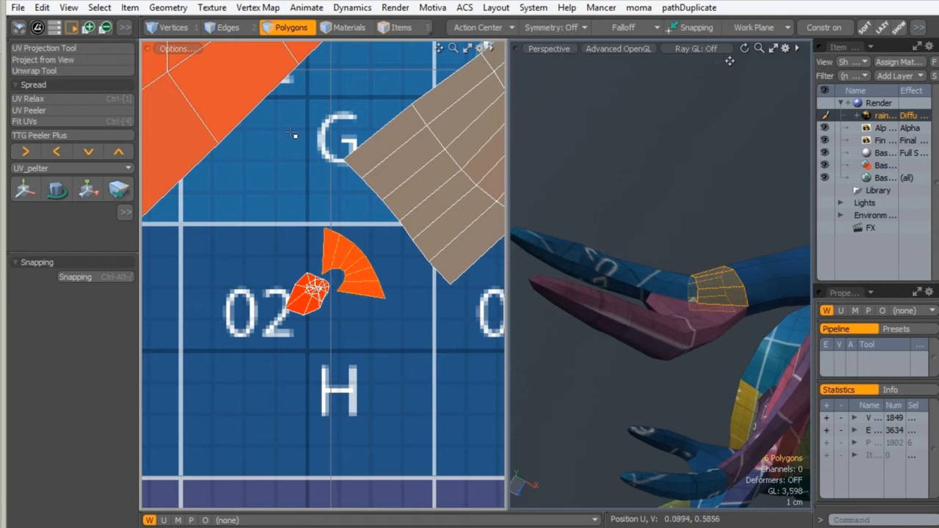
- Select the six edges along the large prong island's lower border and sew the fan strip to them with Move and Sew Selected
click(311, 174)
click(232, 30)
click(390, 211)
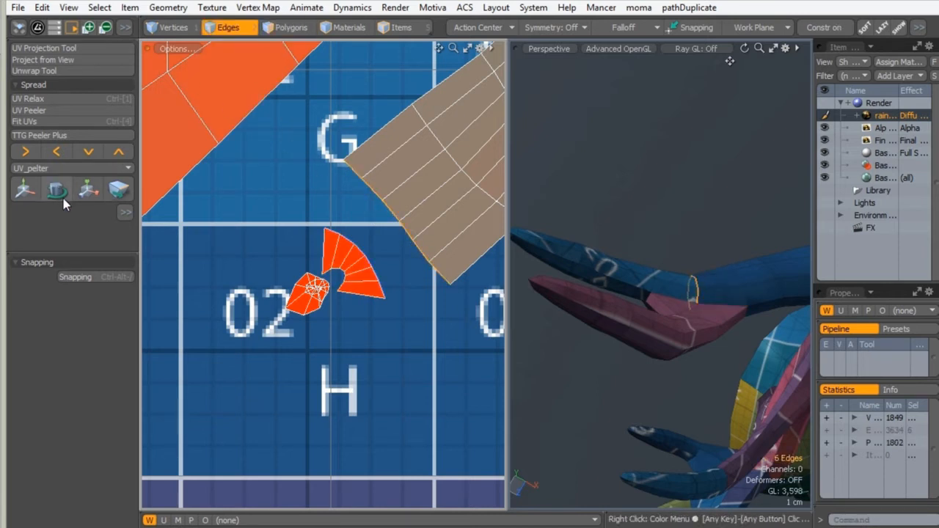
click(56, 254)
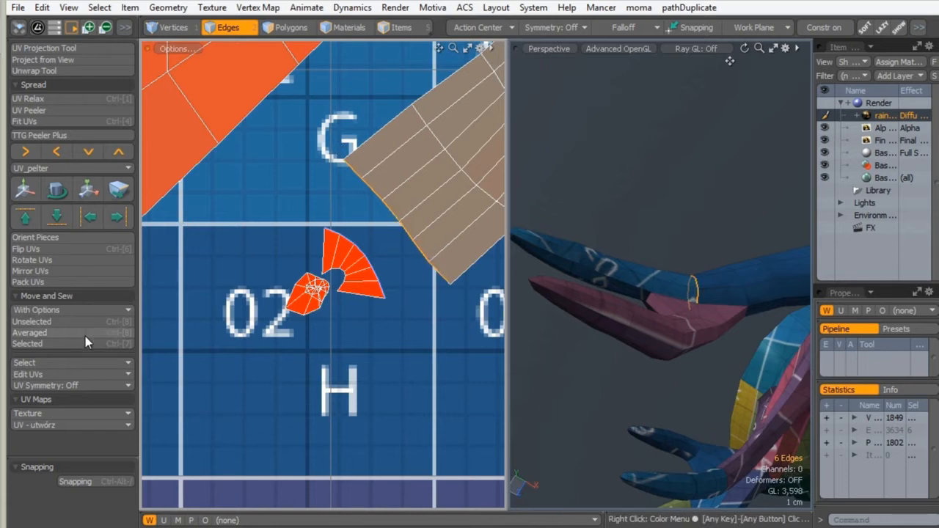
click(45, 344)
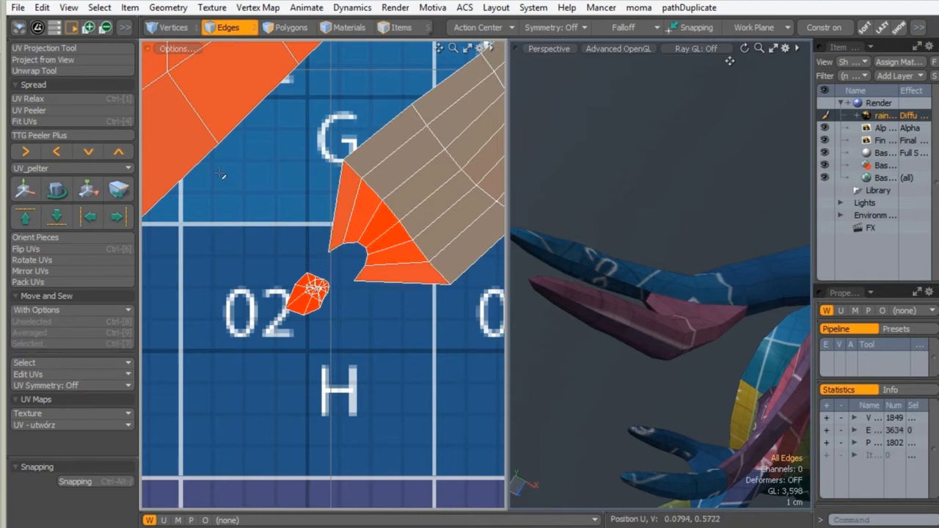
- Select the large prong island with its sewn fan strip and relax it with UV Relax
click(276, 30)
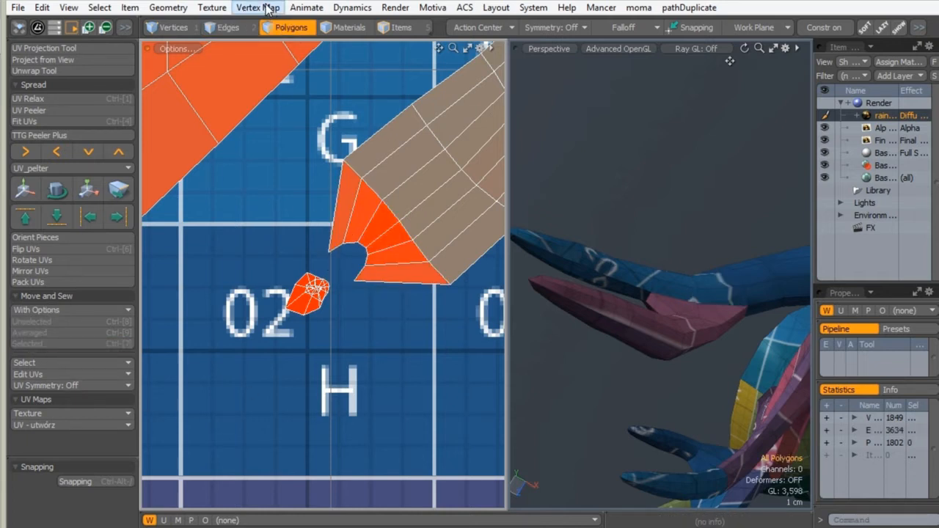
double_click(390, 215)
double_click(305, 287)
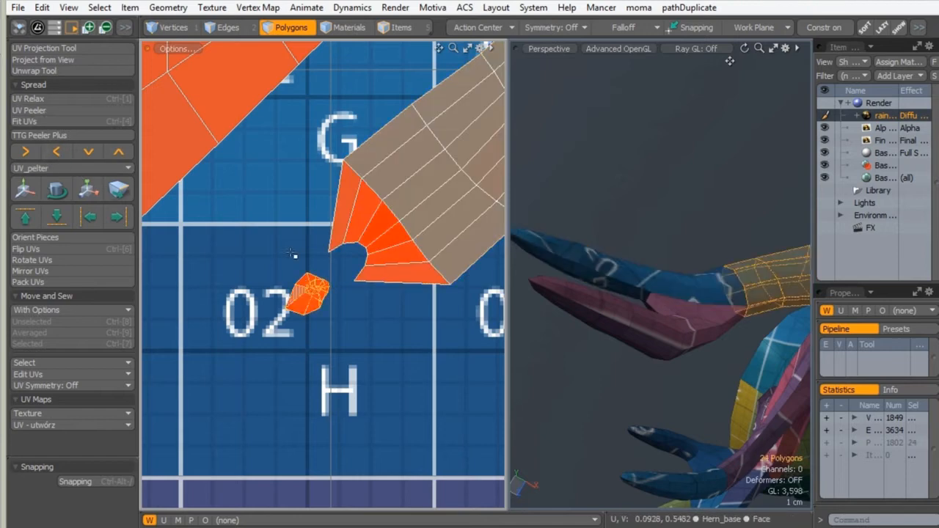
double_click(342, 176)
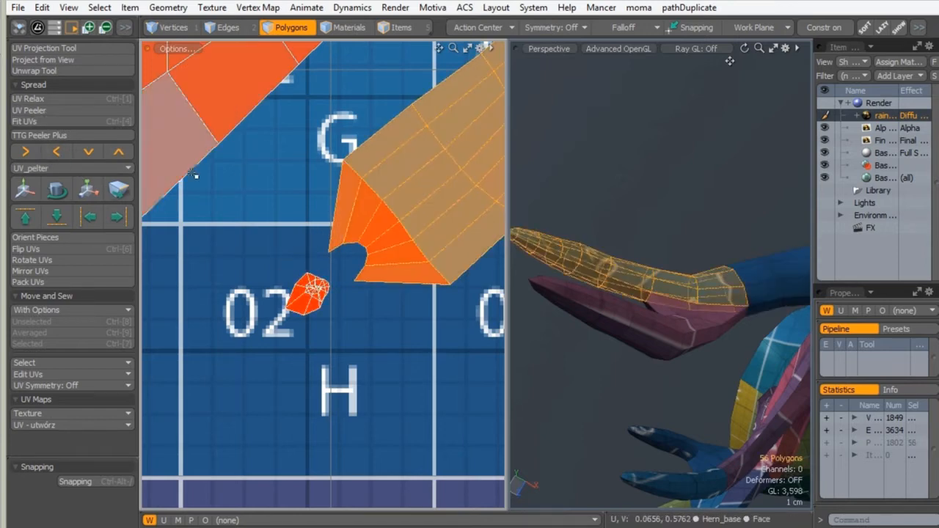
alt+shift+drag(342, 176, 313, 257)
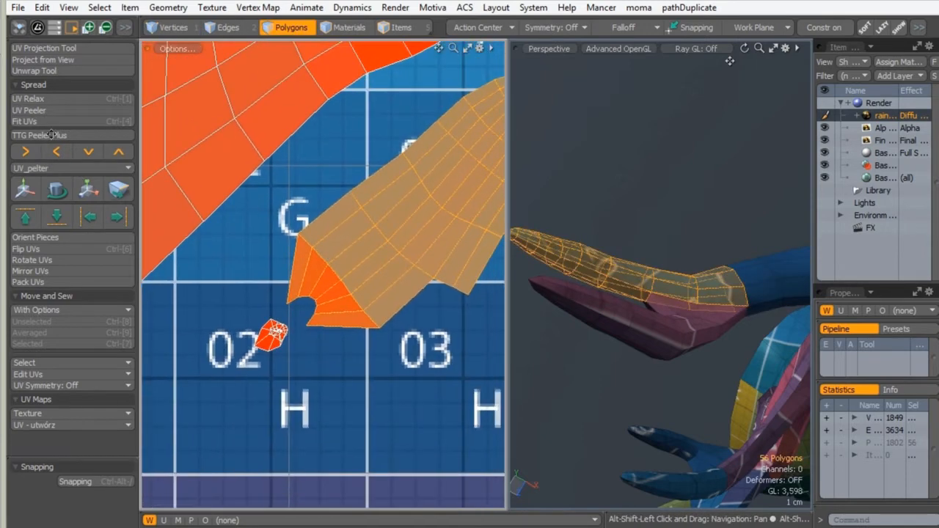
click(33, 98)
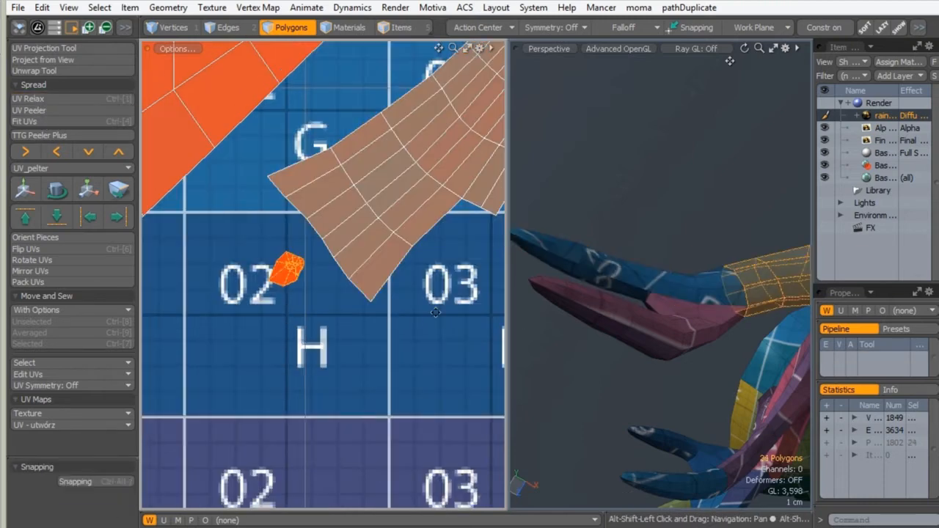
- Reduce the small island's selection to 12 polygons on the antler joint and tear them off, moving them down beside the H label
alt+drag(739, 256, 670, 288)
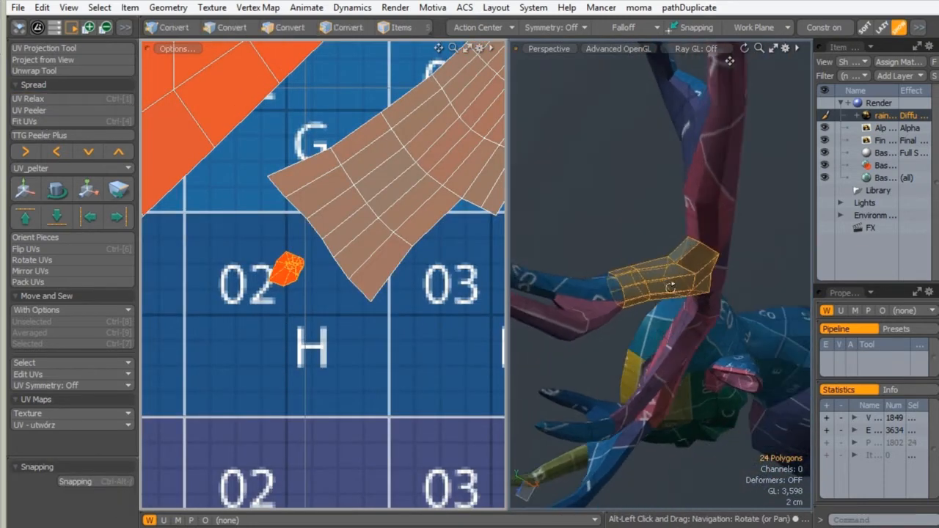
alt+shift+drag(297, 290, 355, 237)
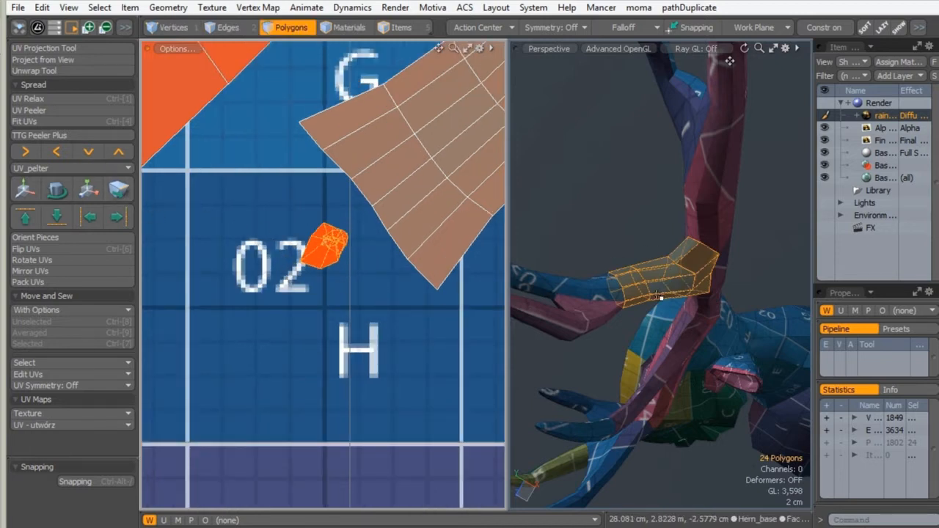
mouse_move(630, 296)
mouse_down()
mouse_move(664, 287)
mouse_move(693, 257)
mouse_move(664, 272)
mouse_move(634, 273)
mouse_move(663, 271)
mouse_up()
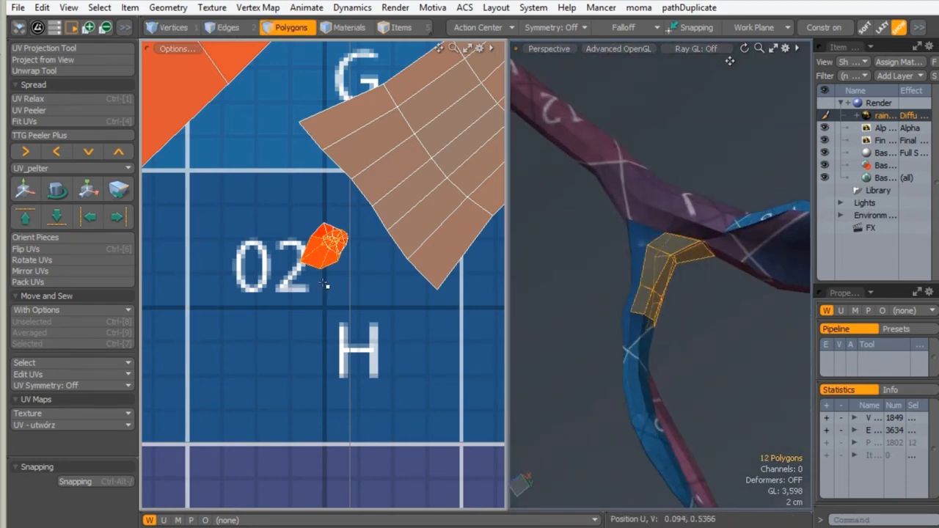
key(w)
drag(395, 179, 399, 279)
key(q)
- Relax the upper small 12-polygon island at tile H02 with Adaptive UV Relax at 4000 iterations and clear the selection
click(254, 241)
click(329, 238)
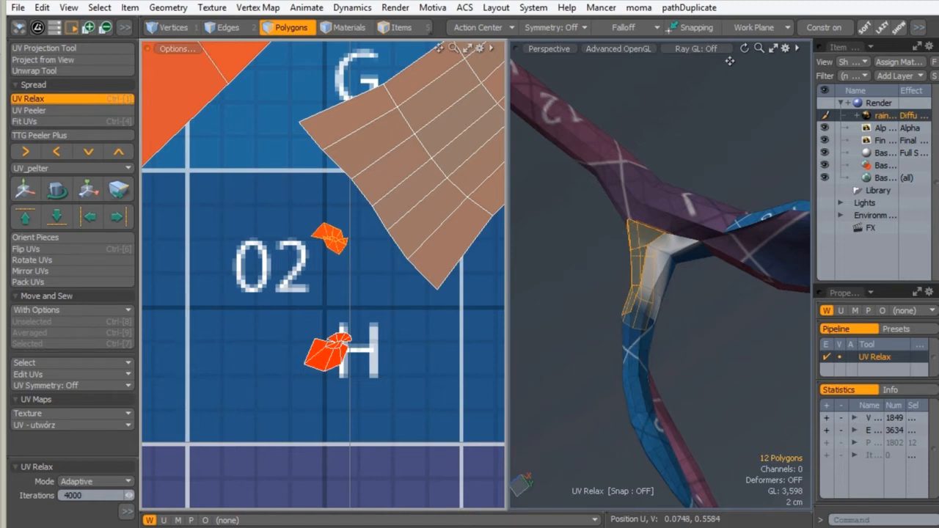
key(space)
click(256, 215)
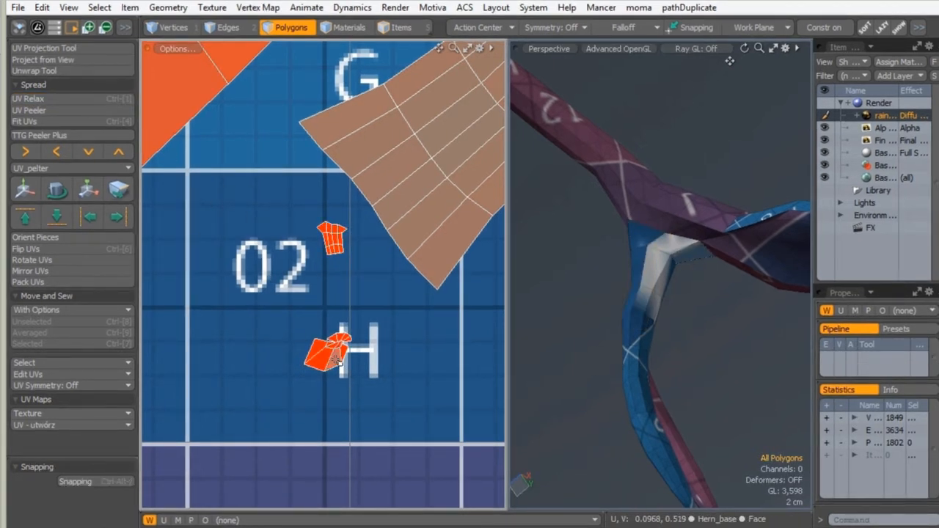
- Select the lower small island beside the H label and flatten it with Adaptive UV Relax at 4000 iterations
double_click(336, 357)
click(30, 99)
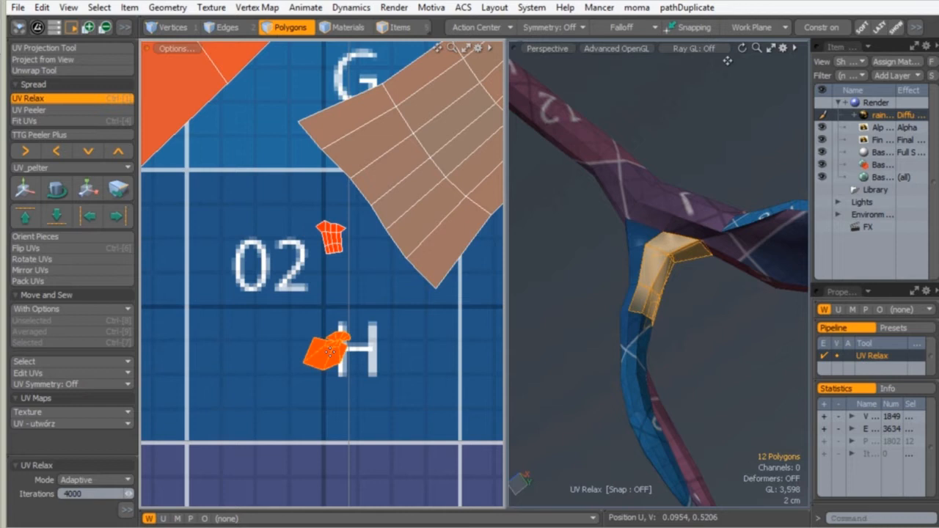
click(331, 352)
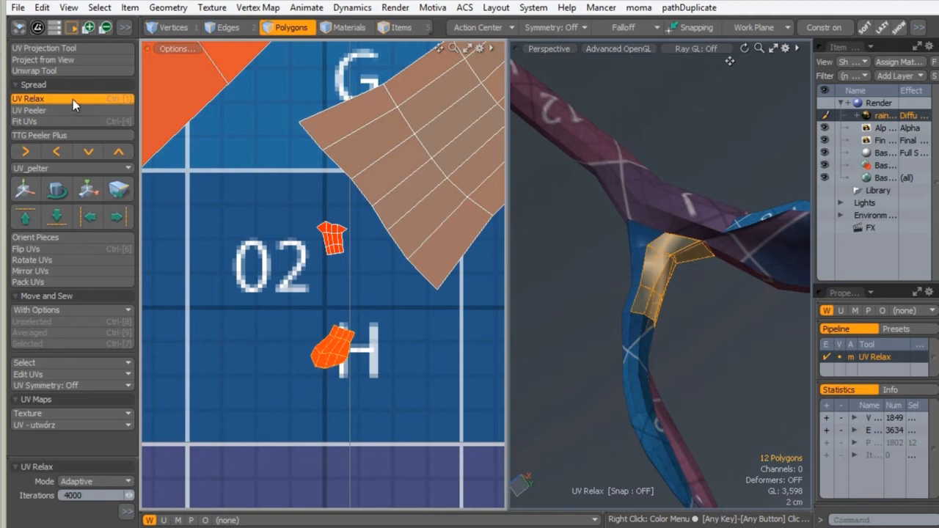
click(73, 99)
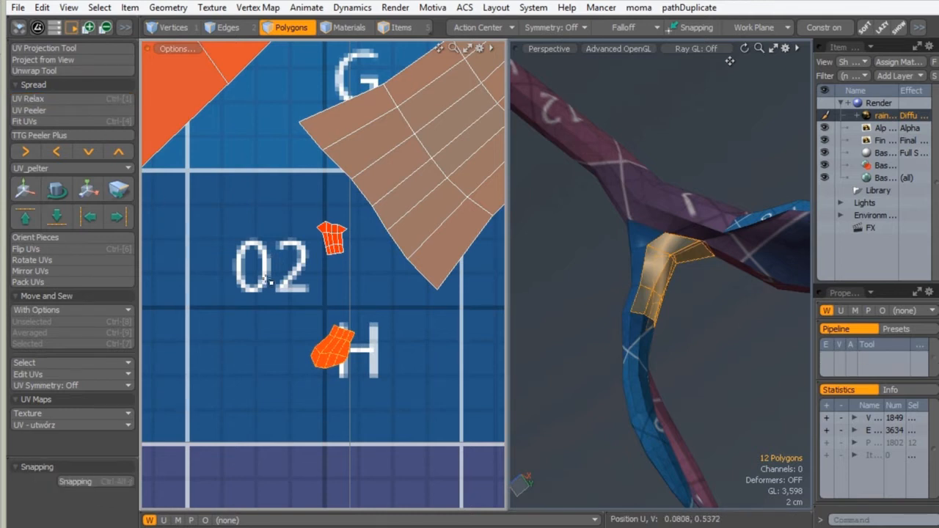
click(249, 252)
- Select four adjoining edges on the large prong island's lower border and attach the lower small island with Move and Sew Selected
scroll(377, 214, down, 5)
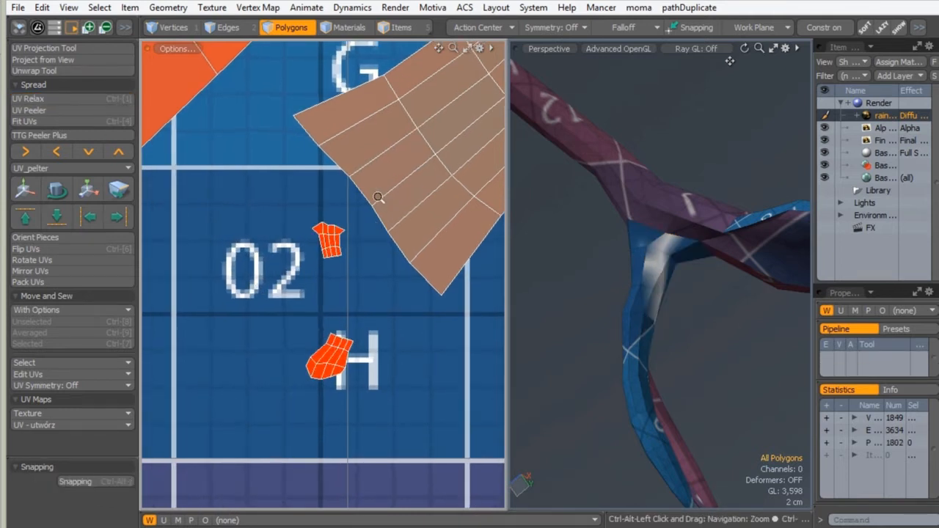
scroll(342, 225, up, 3)
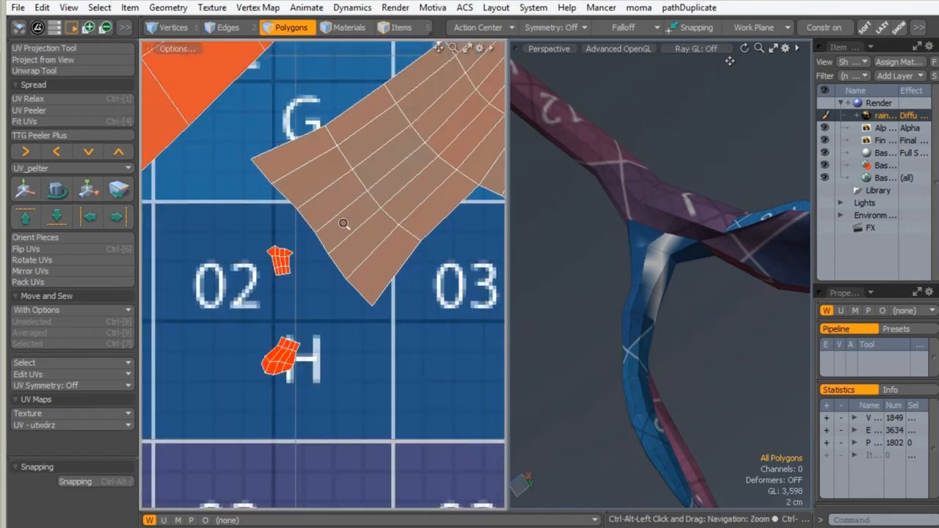
click(226, 30)
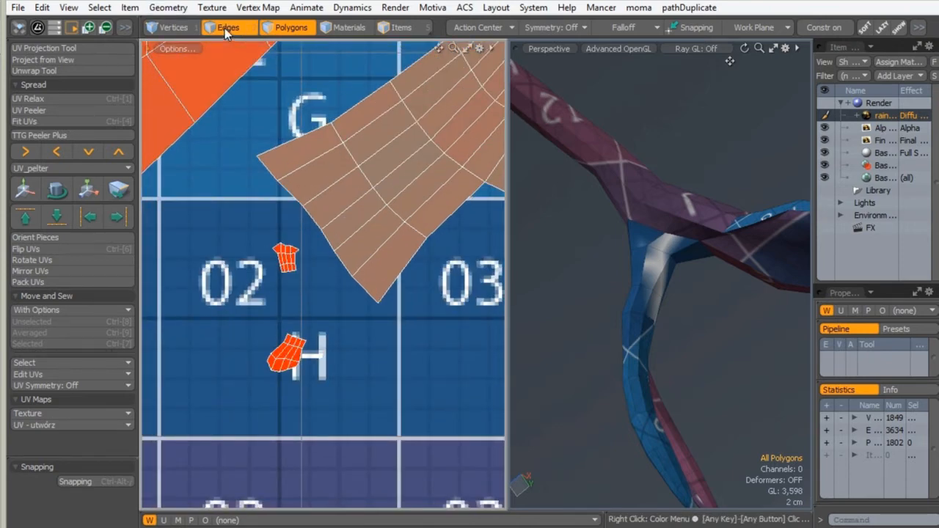
click(266, 166)
shift+click(291, 196)
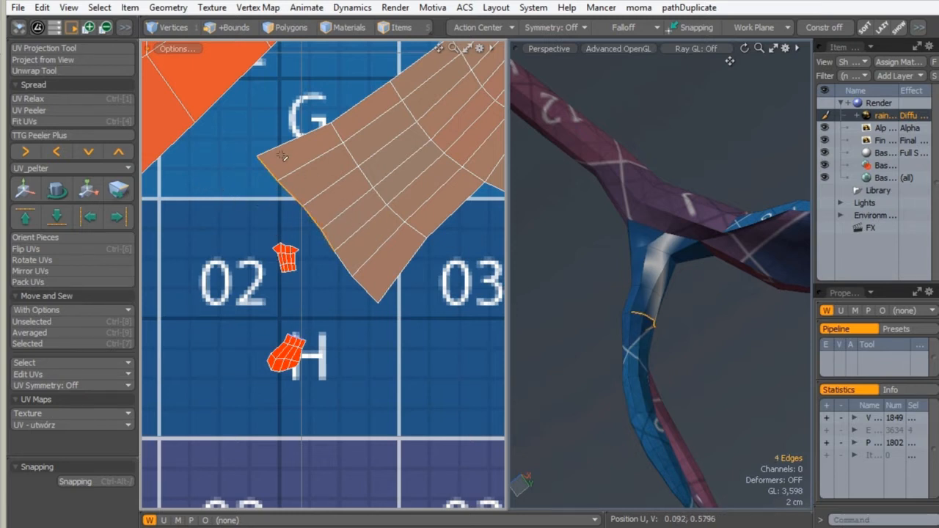
key(2)
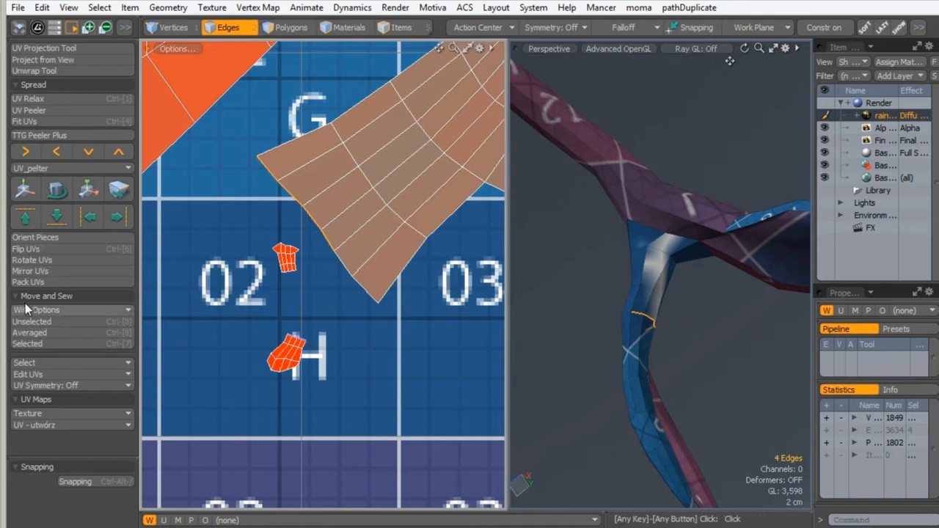
click(27, 343)
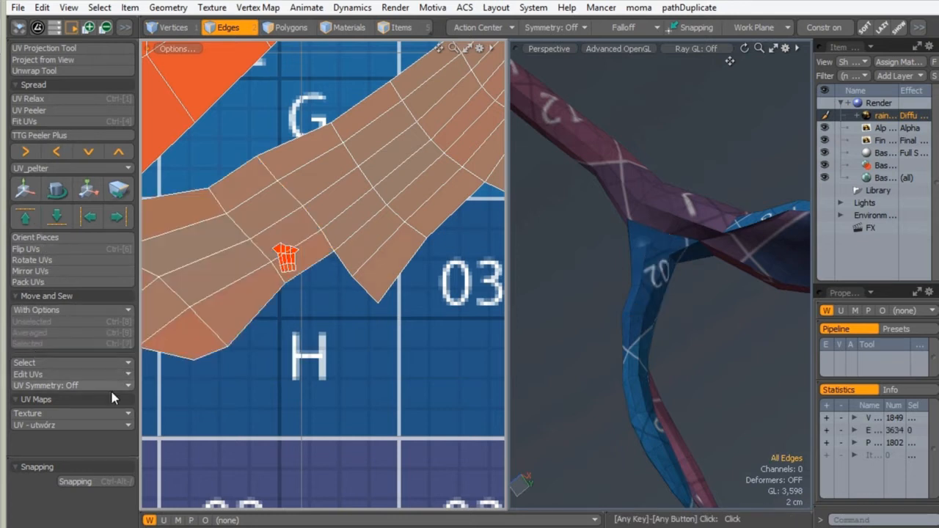
- Select five adjoining edges along the large prong island's lower border and attach the matching piece with Move and Sew Selected
click(341, 266)
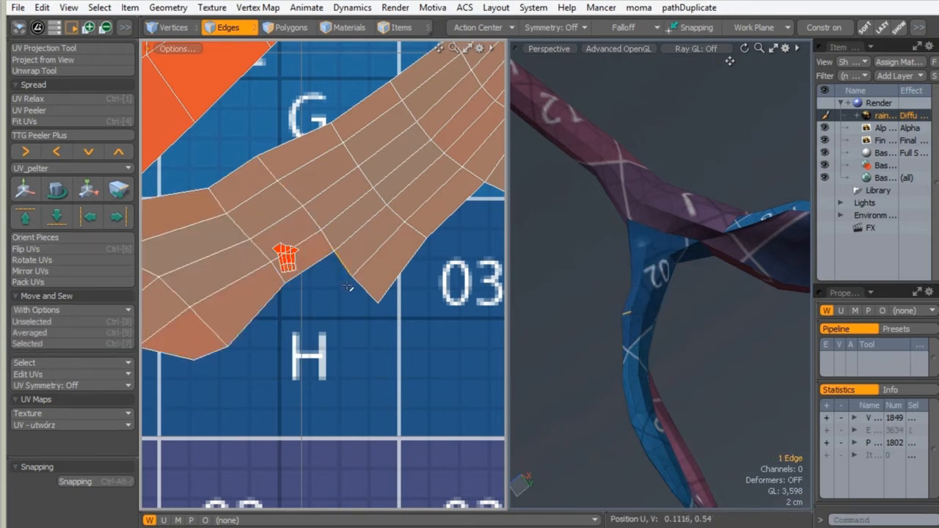
shift+click(361, 286)
ctrl+alt+drag(314, 289, 346, 254)
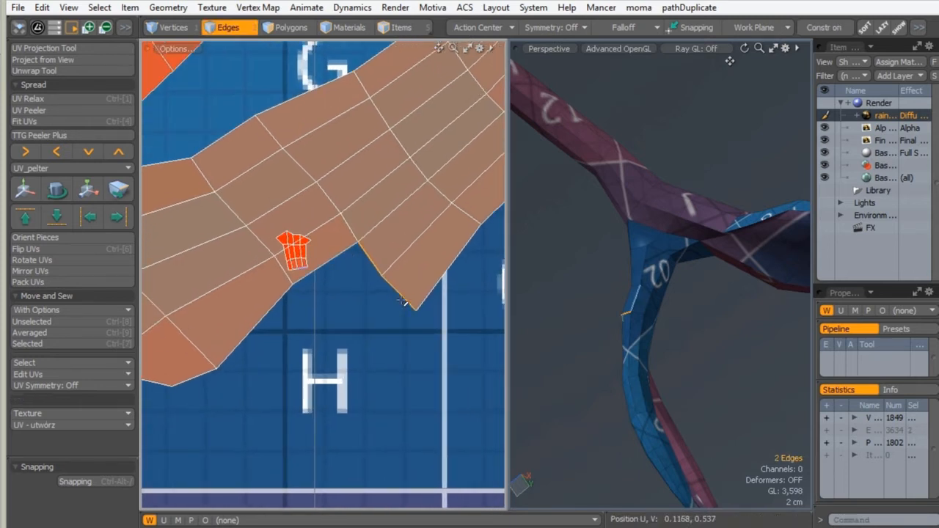
click(366, 257)
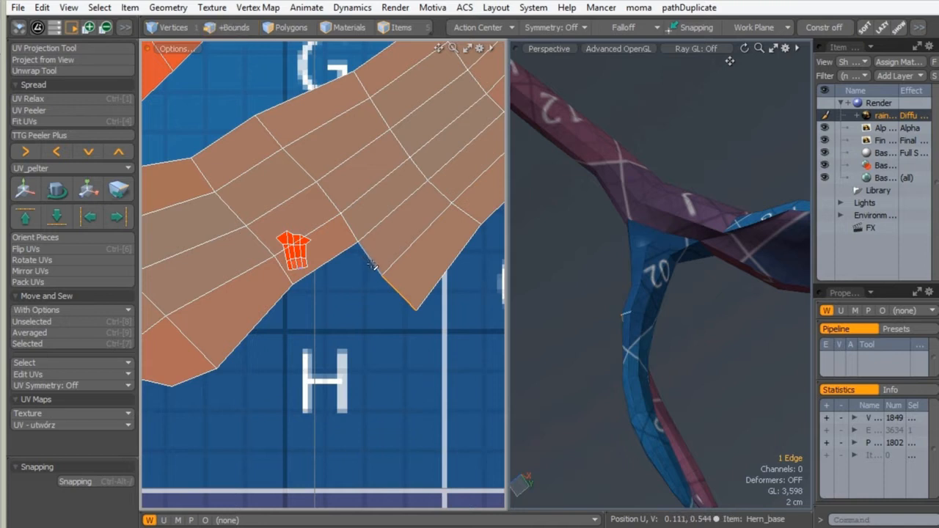
shift+click(373, 262)
shift+click(339, 257)
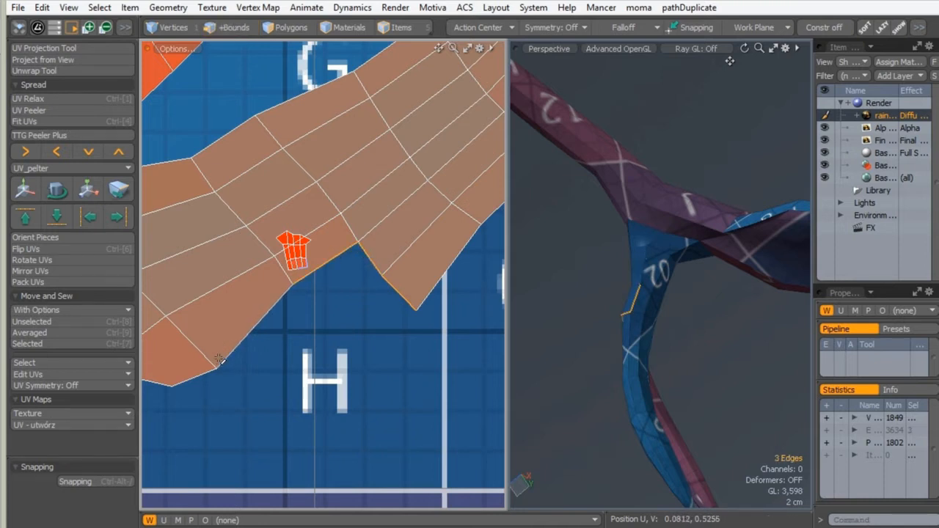
shift+click(247, 339)
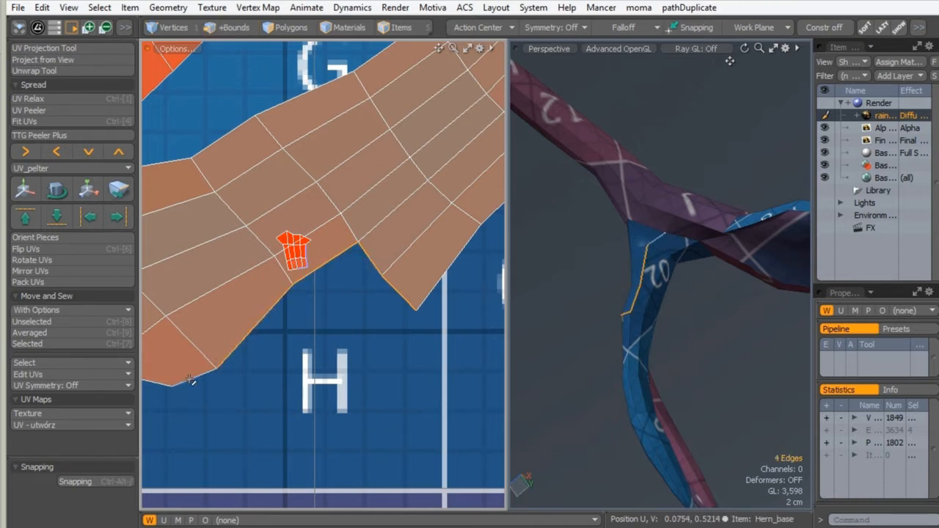
shift+click(190, 380)
ctrl+alt+drag(286, 256, 367, 234)
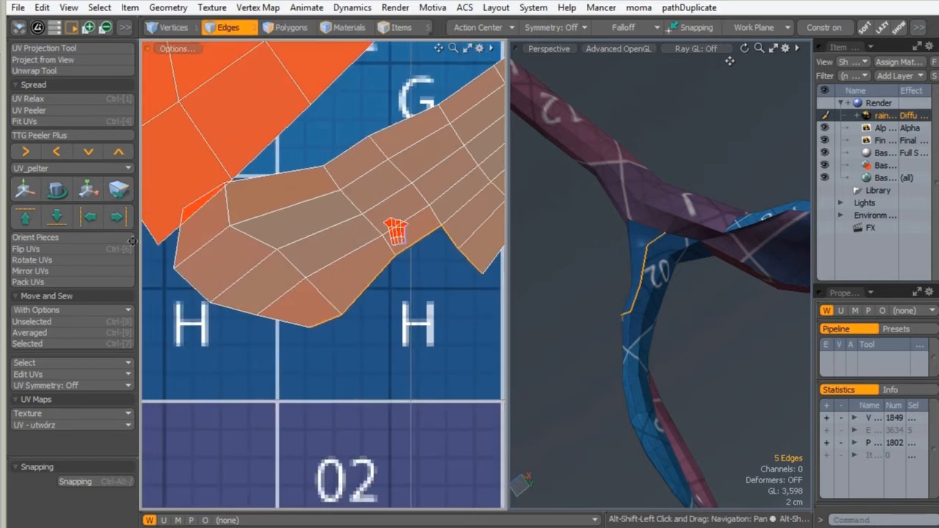
click(32, 343)
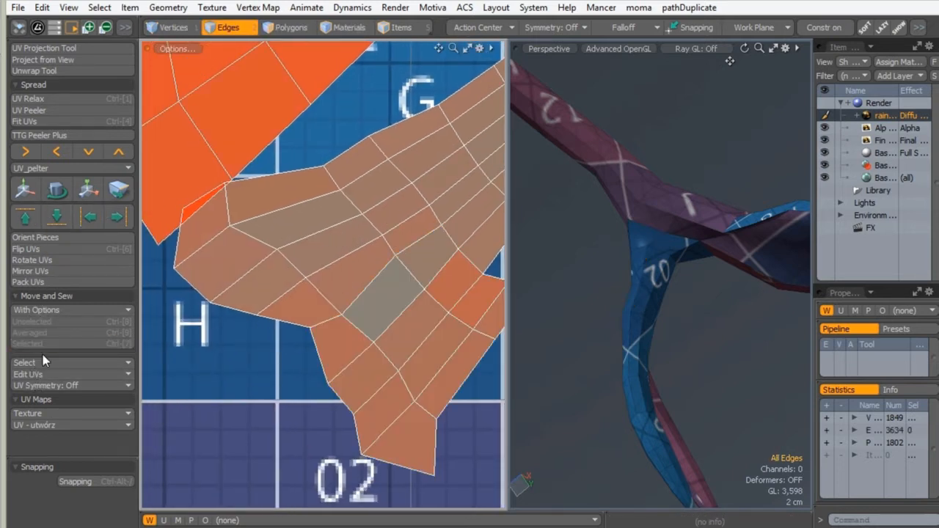
- Select the whole 80-polygon prong island and move it down and to the right, clear of the large orange island
ctrl+alt+drag(403, 229, 196, 335)
ctrl+alt+drag(267, 277, 273, 277)
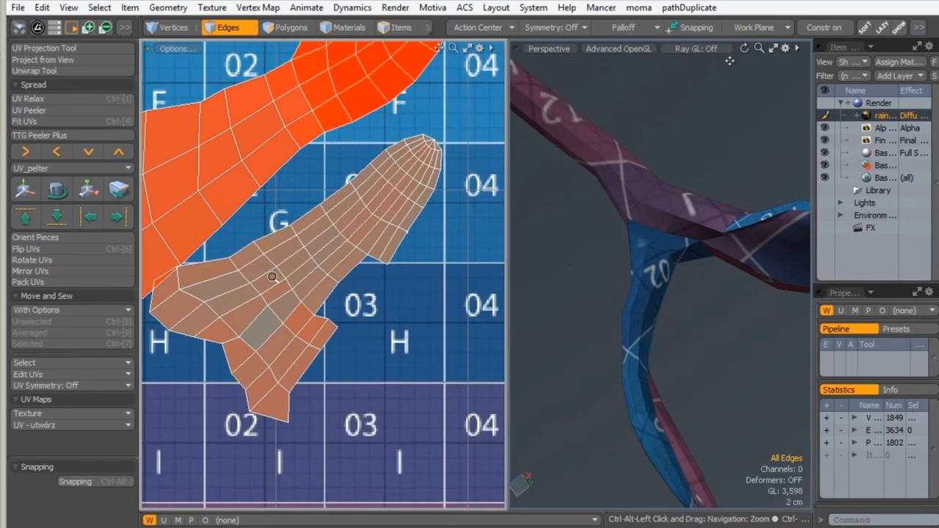
click(291, 27)
click(323, 253)
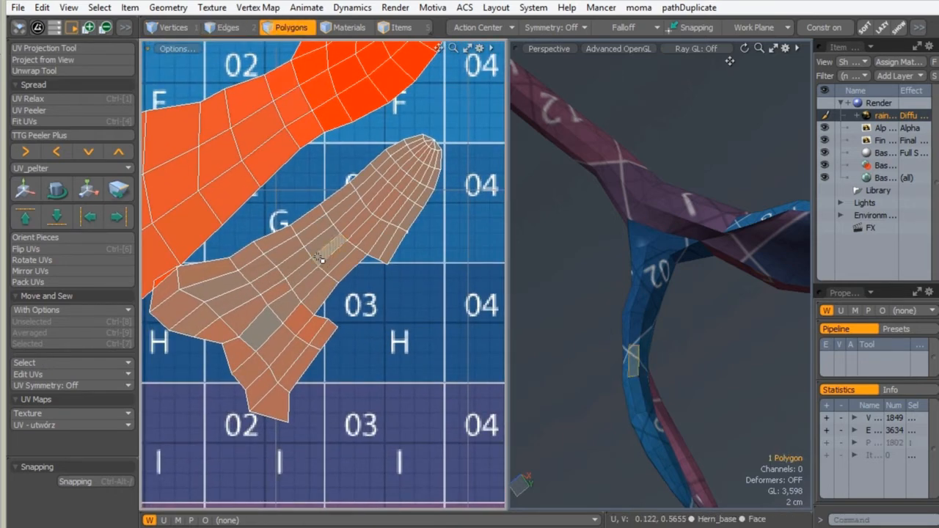
double_click(320, 259)
key(w)
drag(315, 272, 341, 301)
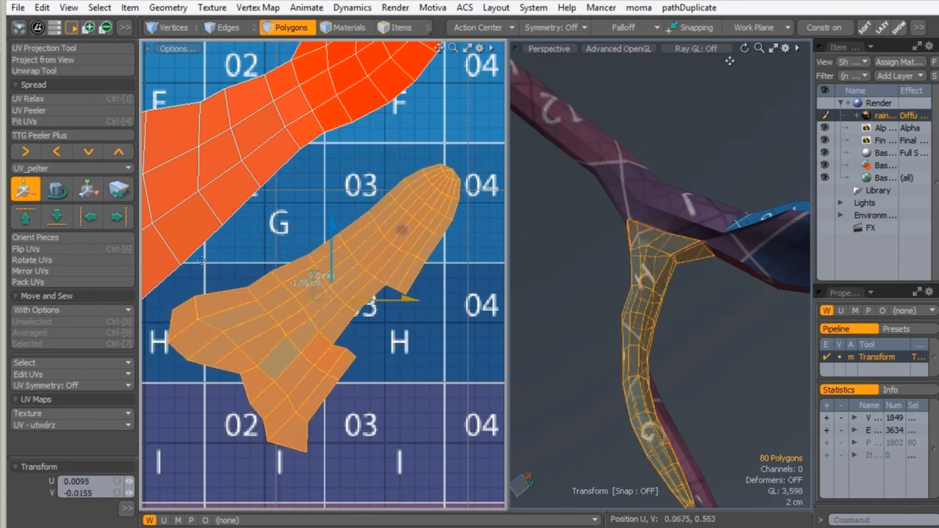
- Relax the selected prong island with Adaptive UV Relax at 4000 iterations and clear the selection
click(30, 99)
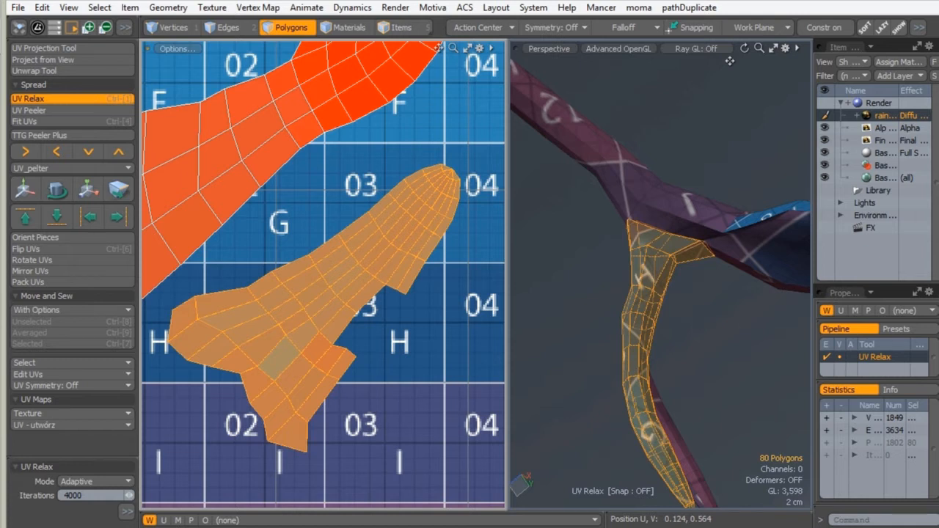
key(Escape)
key(Escape)
ctrl+alt+drag(377, 207, 339, 221)
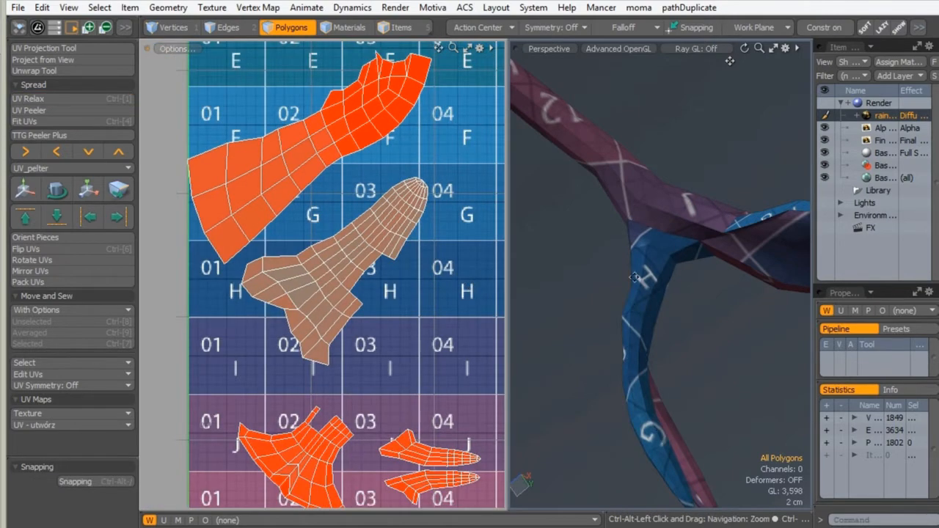
- Examine the checker pattern on the antler prongs and look over the surrounding islands in the UV layout
alt+drag(646, 216, 697, 176)
alt+drag(683, 256, 624, 264)
mouse_move(317, 258)
alt+shift+mouse_down()
mouse_move(304, 279)
mouse_move(284, 182)
alt+shift+mouse_up()
ctrl+alt+drag(284, 185, 206, 237)
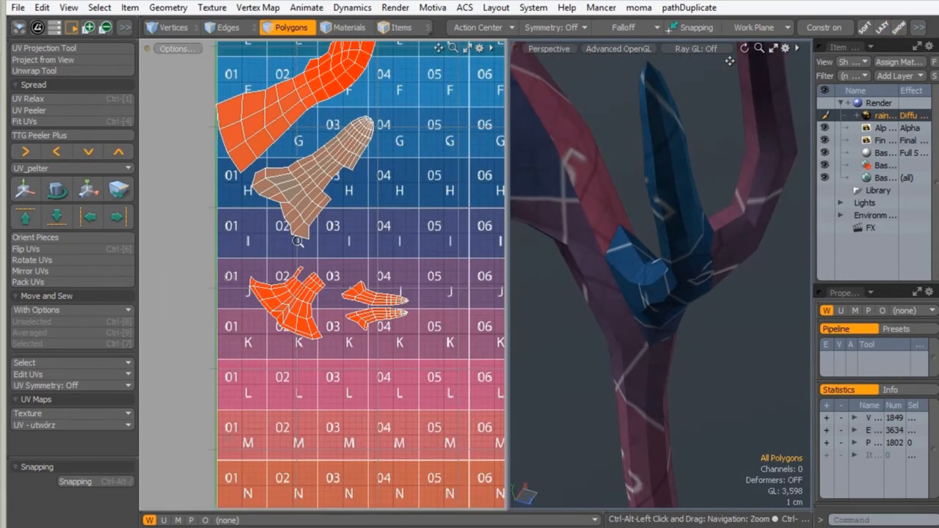
alt+shift+drag(367, 250, 210, 227)
mouse_move(406, 279)
alt+shift+mouse_down()
mouse_move(278, 318)
mouse_move(168, 323)
alt+shift+mouse_up()
alt+shift+drag(473, 228, 455, 256)
alt+shift+drag(220, 220, 440, 294)
alt+shift+drag(257, 183, 352, 404)
alt+shift+drag(246, 138, 238, 396)
alt+shift+drag(289, 211, 278, 403)
alt+shift+drag(276, 300, 298, 78)
alt+shift+drag(253, 330, 282, 147)
alt+shift+drag(263, 400, 370, 190)
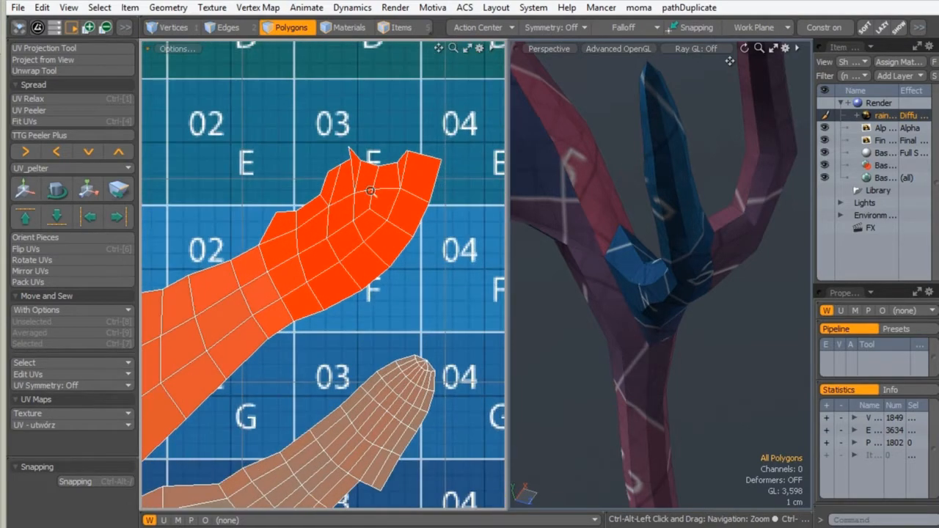
- Select the large orange island above the prong island and check which part of the model it covers
double_click(341, 213)
ctrl+alt+drag(658, 181, 580, 159)
alt+drag(678, 200, 513, 287)
alt+shift+drag(515, 289, 548, 230)
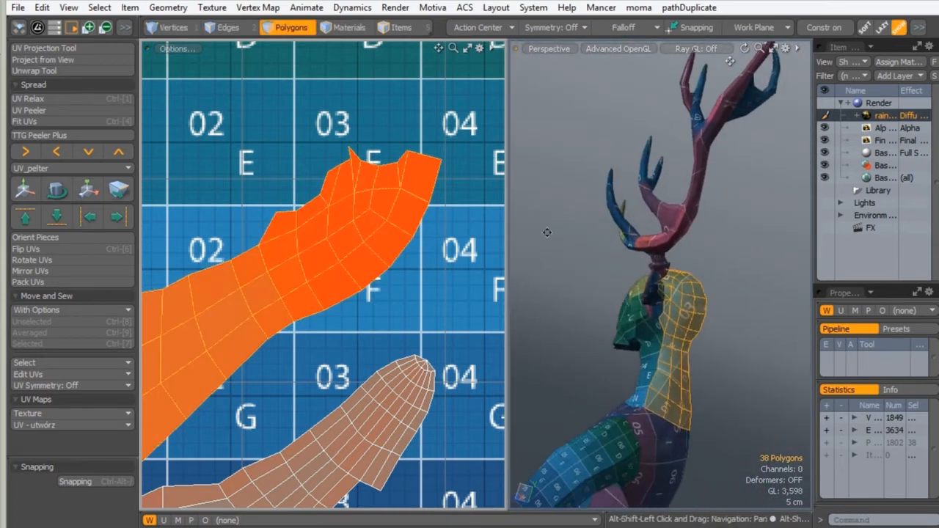
alt+shift+drag(294, 360, 361, 151)
ctrl+alt+drag(361, 154, 218, 186)
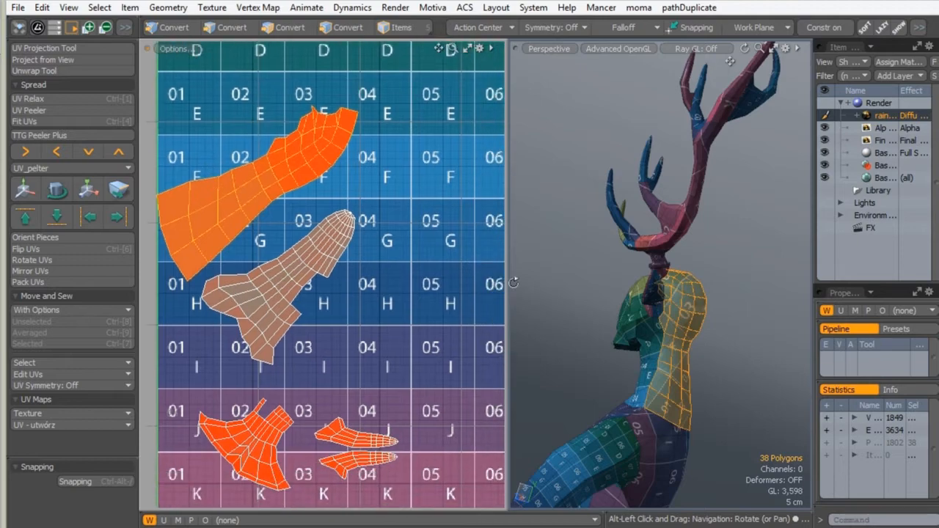
alt+drag(664, 308, 866, 330)
alt+shift+drag(390, 266, 345, 174)
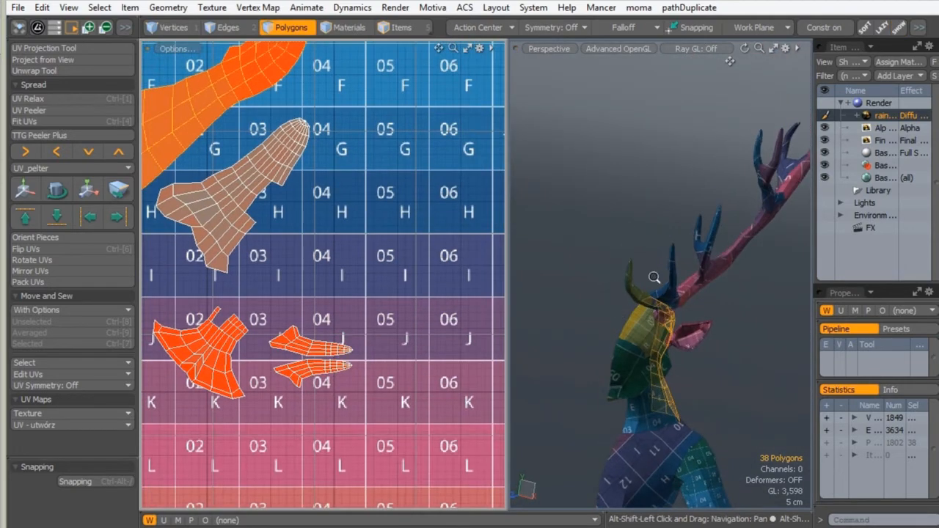
ctrl+alt+drag(654, 277, 686, 285)
alt+drag(686, 285, 757, 332)
alt+shift+drag(414, 267, 226, 162)
alt+shift+drag(431, 238, 354, 244)
alt+shift+drag(310, 357, 311, 366)
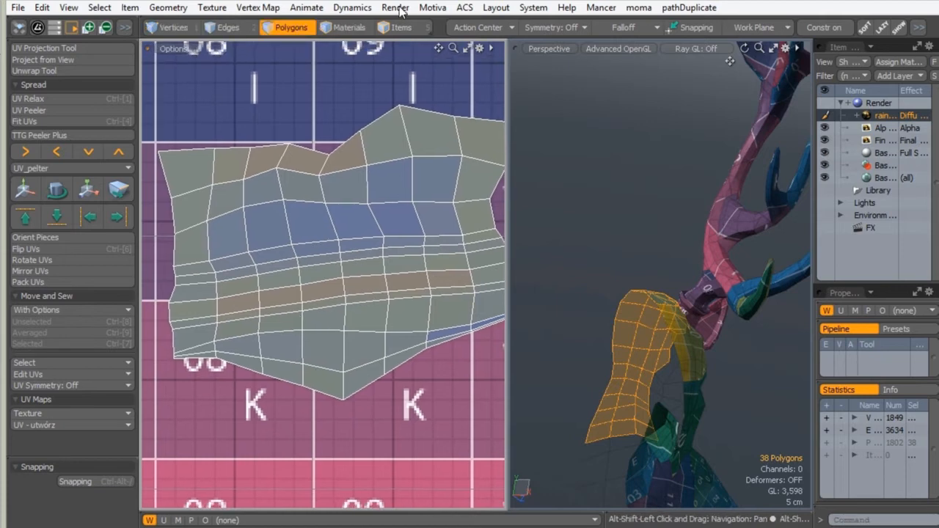
- Select the island around tiles J08 and J09, then six polygons on its lower border, and inspect their position on the antler base
double_click(352, 163)
alt+drag(596, 295, 790, 237)
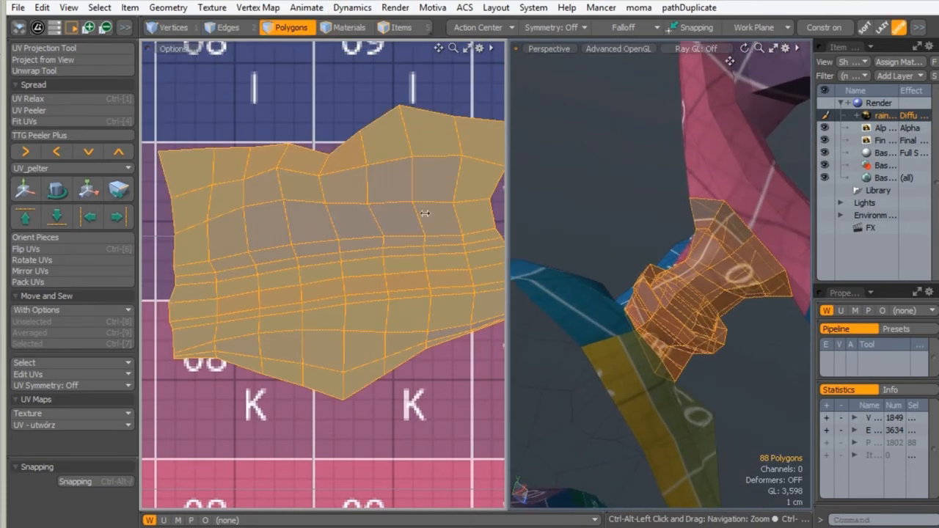
alt+shift+drag(433, 229, 351, 221)
alt+shift+drag(351, 221, 408, 235)
alt+drag(564, 288, 588, 220)
mouse_move(607, 276)
alt+mouse_down()
mouse_move(653, 341)
mouse_move(681, 278)
alt+mouse_up()
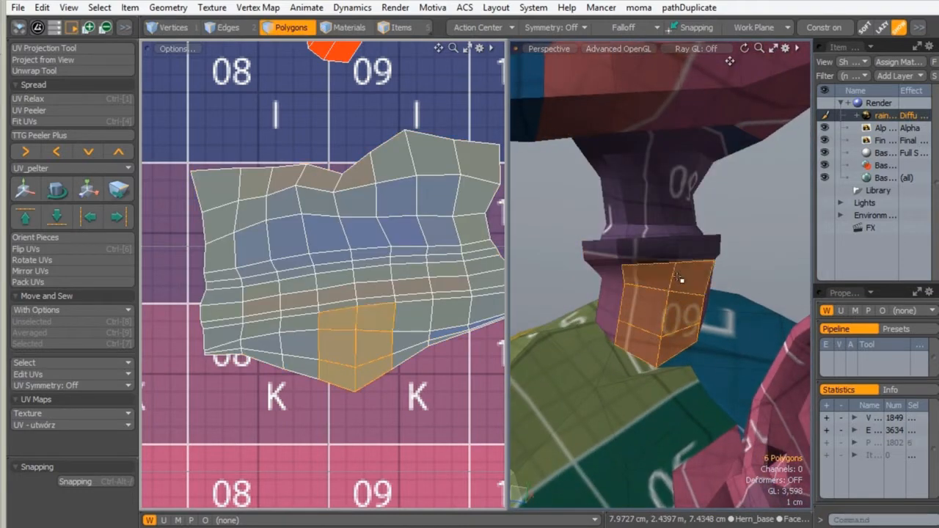
mouse_move(614, 339)
alt+mouse_down()
mouse_move(751, 318)
mouse_move(742, 312)
alt+mouse_up()
alt+shift+drag(354, 241, 327, 255)
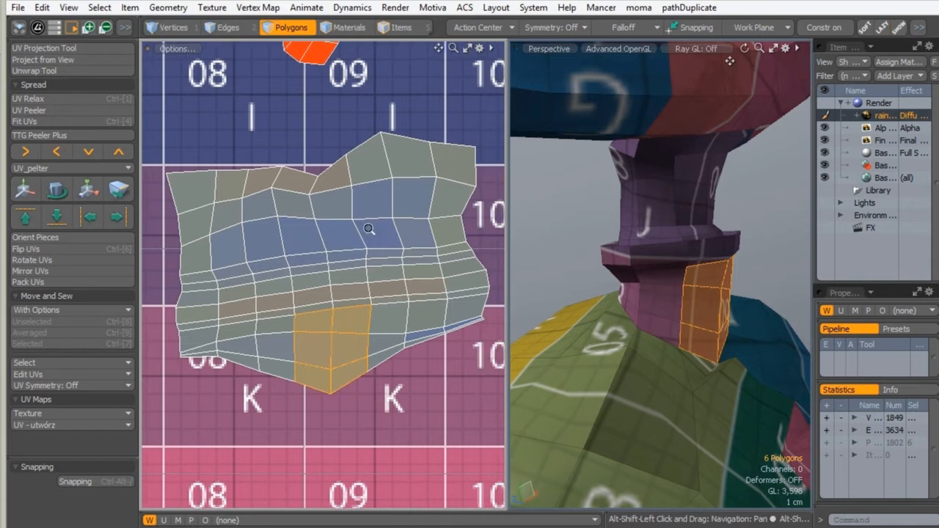
scroll(368, 230, up, 3)
scroll(365, 233, down, 1)
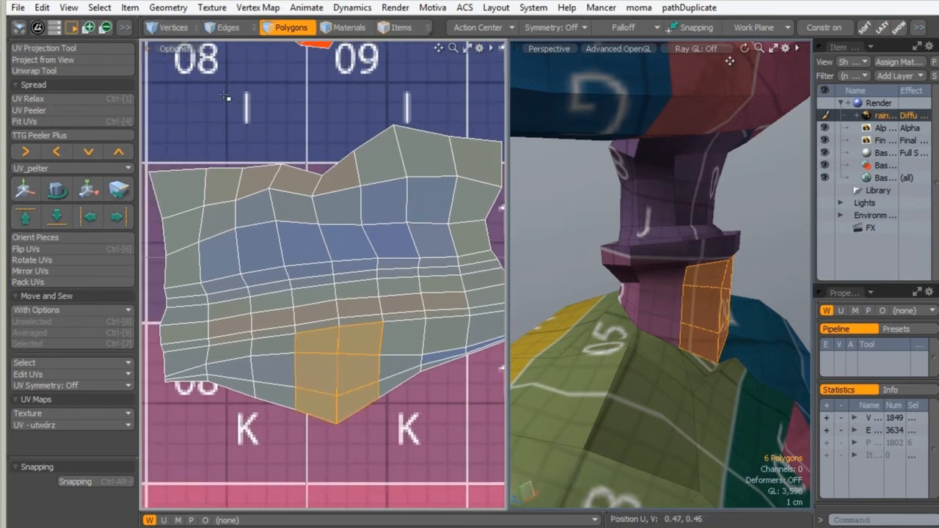
- Use Element Move on the antler base island's vertices to fill the upper border's notch and flatten its peak
click(172, 28)
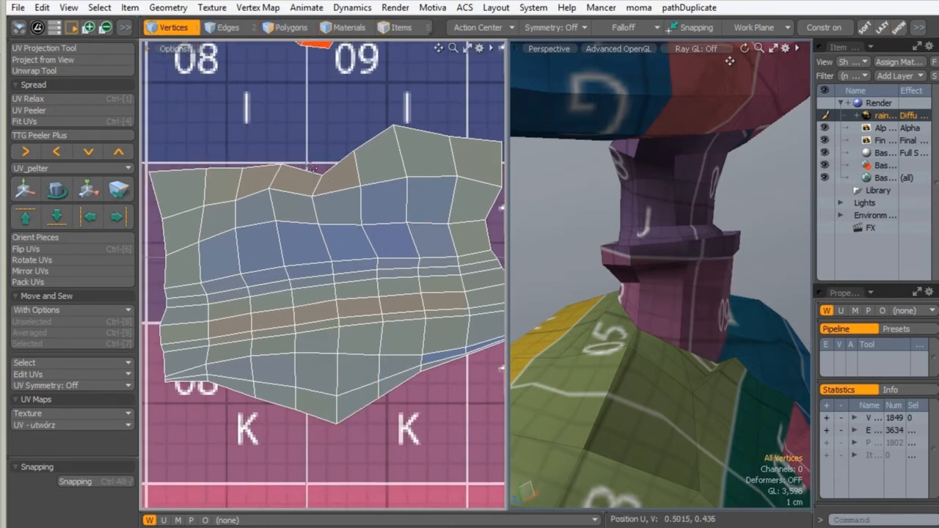
key(t)
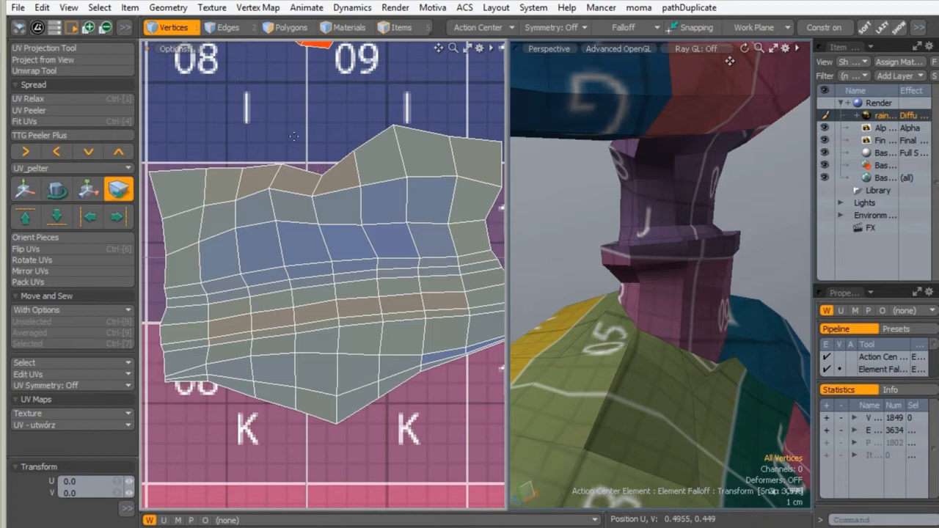
key(space)
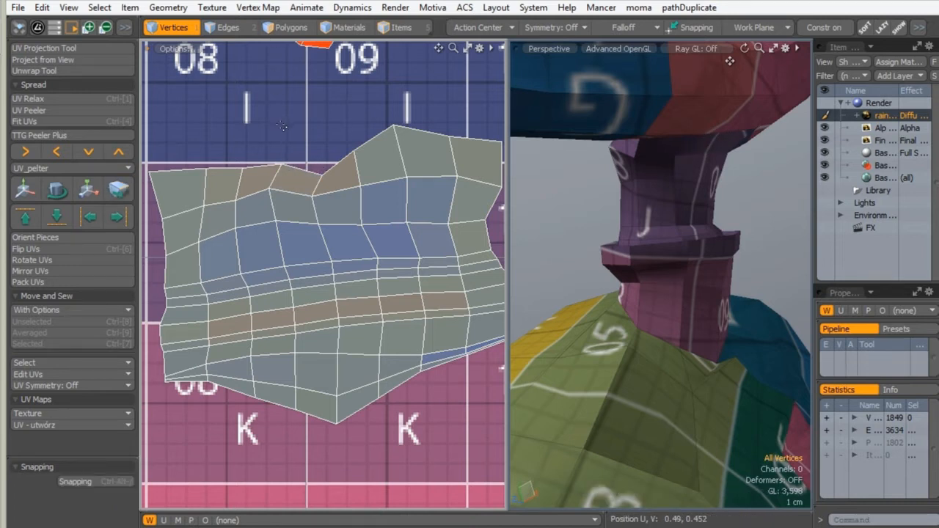
key(t)
drag(320, 177, 202, 167)
drag(278, 166, 272, 160)
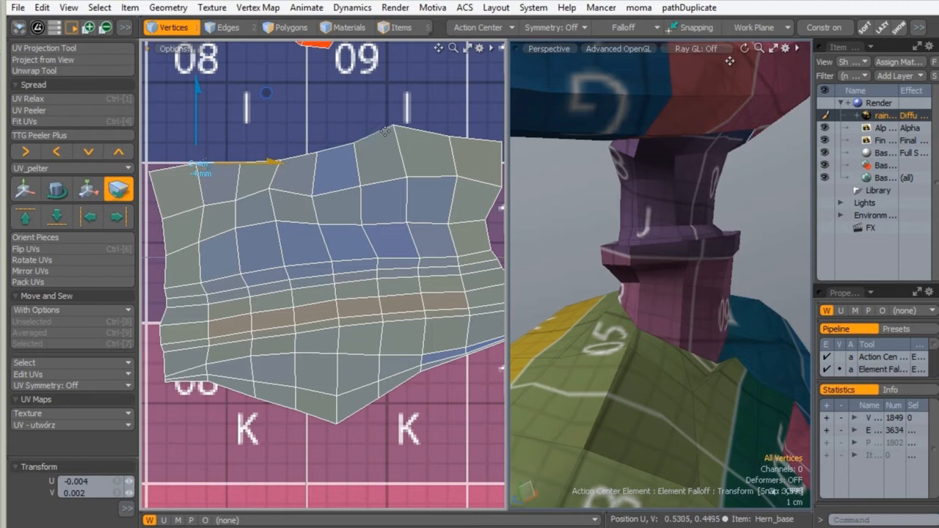
drag(394, 126, 451, 132)
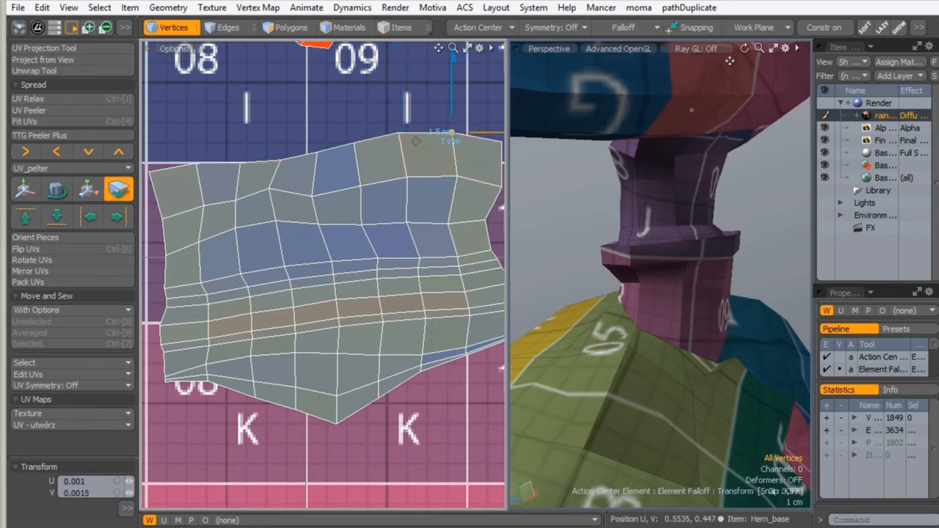
- Even out the antler base island's upper border and second-row vertices so the adjoining quads are more regular
drag(281, 160, 317, 186)
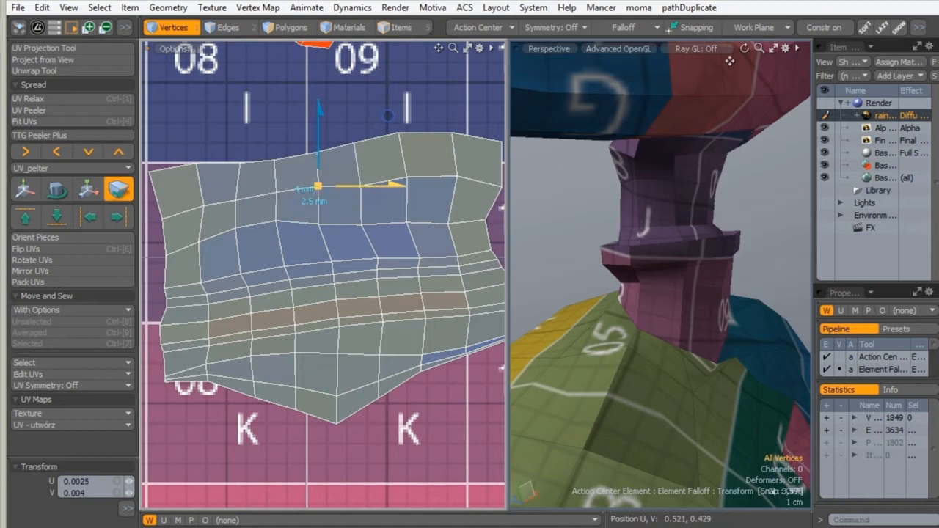
drag(357, 143, 359, 138)
drag(311, 160, 312, 152)
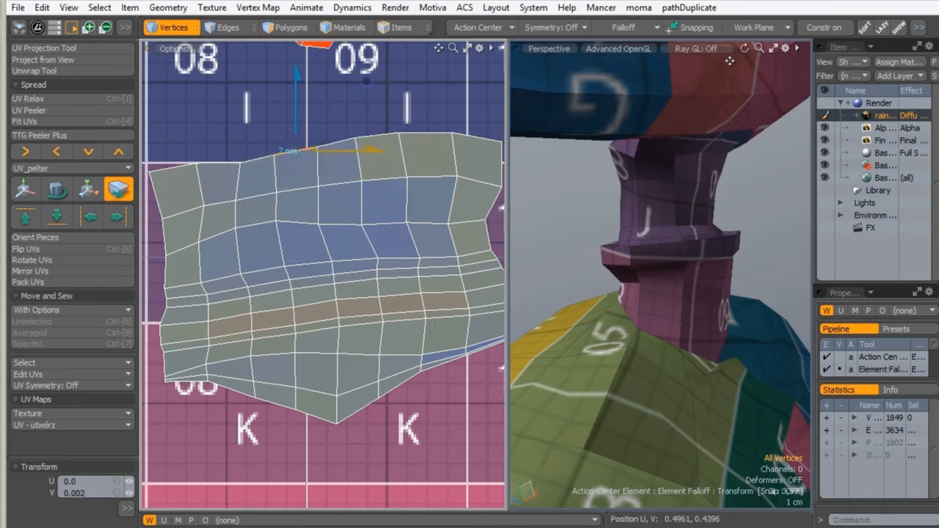
mouse_move(254, 161)
mouse_down()
mouse_move(217, 160)
mouse_move(237, 159)
mouse_up()
drag(206, 207, 163, 220)
scroll(320, 217, down, 2)
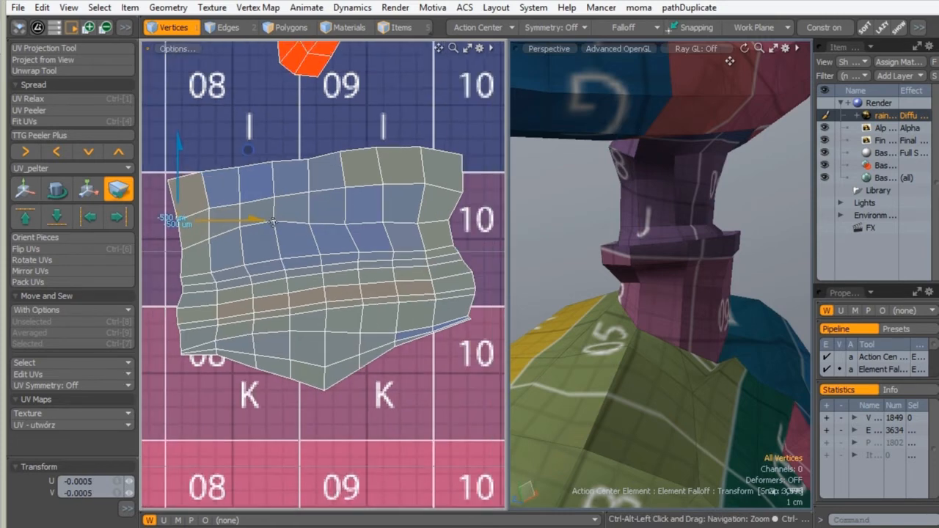
- Fine-tune the antler base island's inner vertices and upper-border points to straighten the quads across its upper rows
click(273, 222)
drag(274, 223, 243, 230)
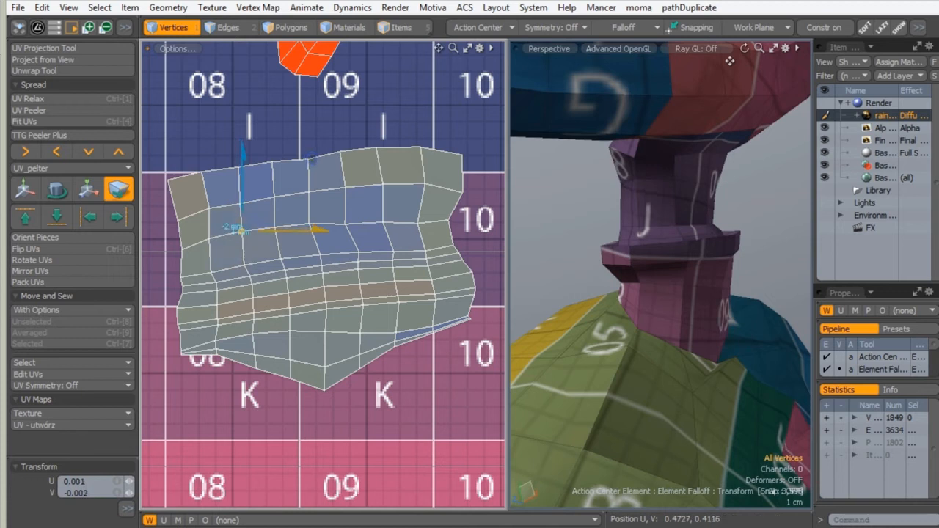
drag(347, 225, 350, 222)
drag(382, 184, 384, 183)
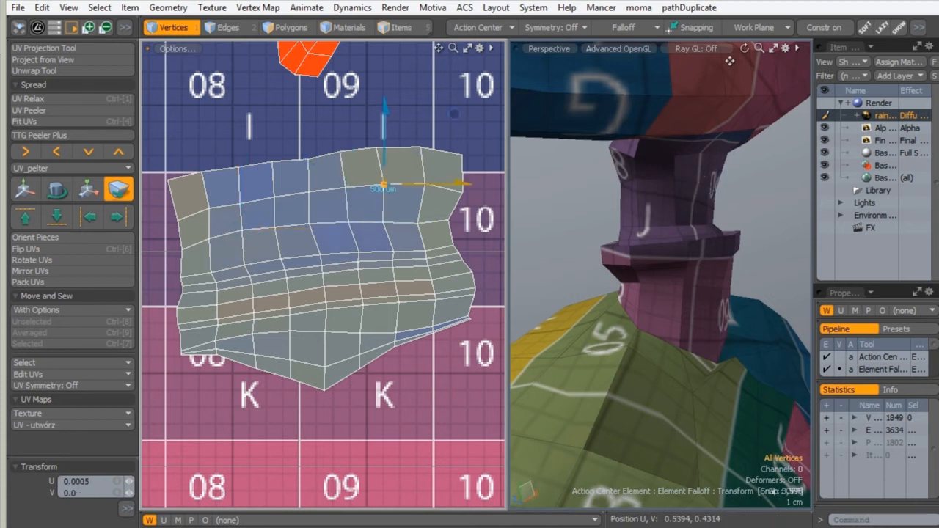
drag(324, 155, 272, 160)
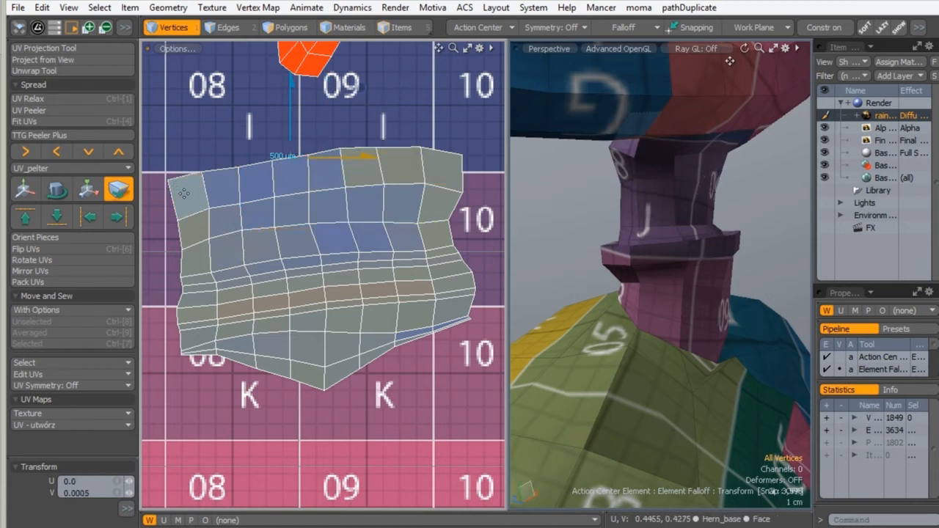
drag(190, 196, 184, 196)
- Expose the Transform options and set up Element Move in polygon mode with Tear Off disabled
key(space)
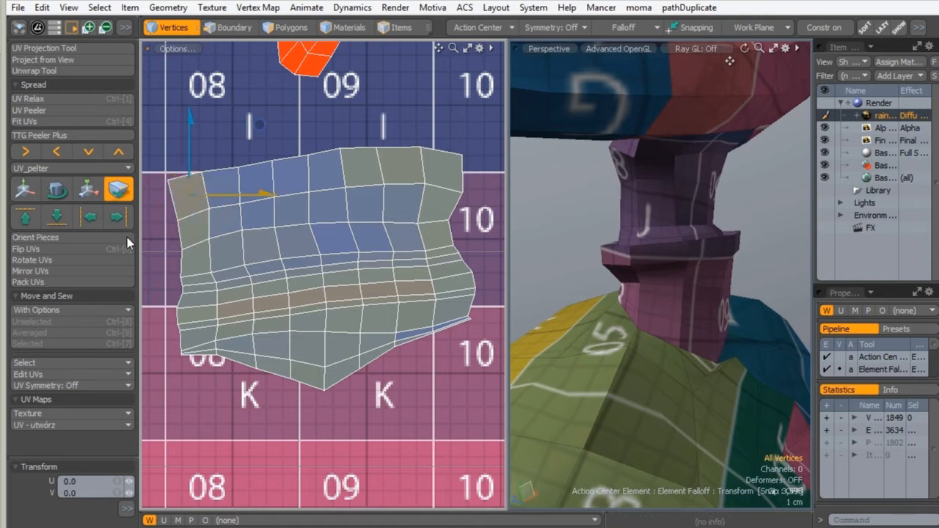
drag(59, 457, 62, 301)
click(16, 313)
key(t)
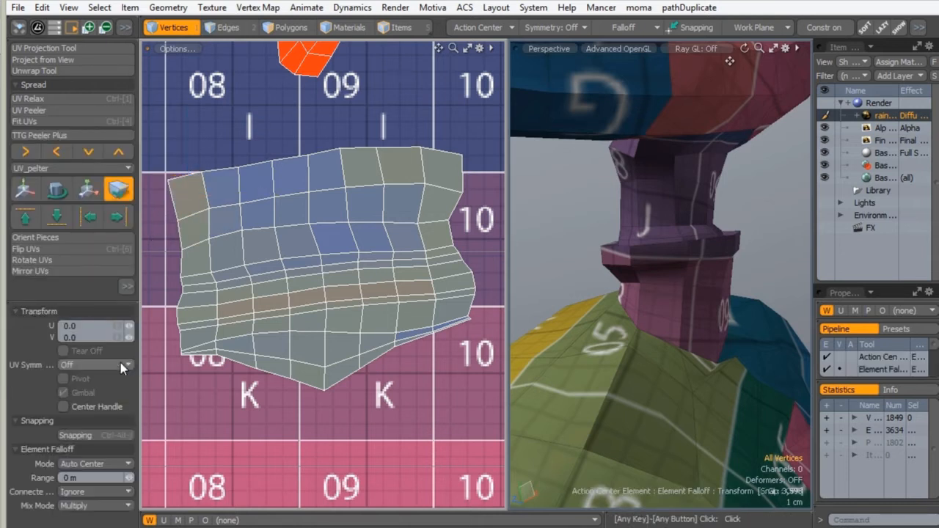
key(space)
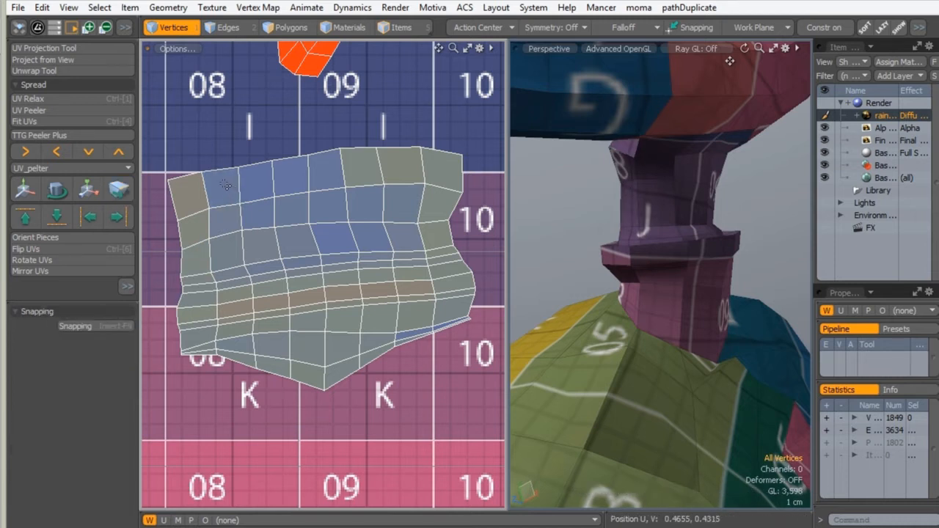
key(space)
key(space)
click(225, 186)
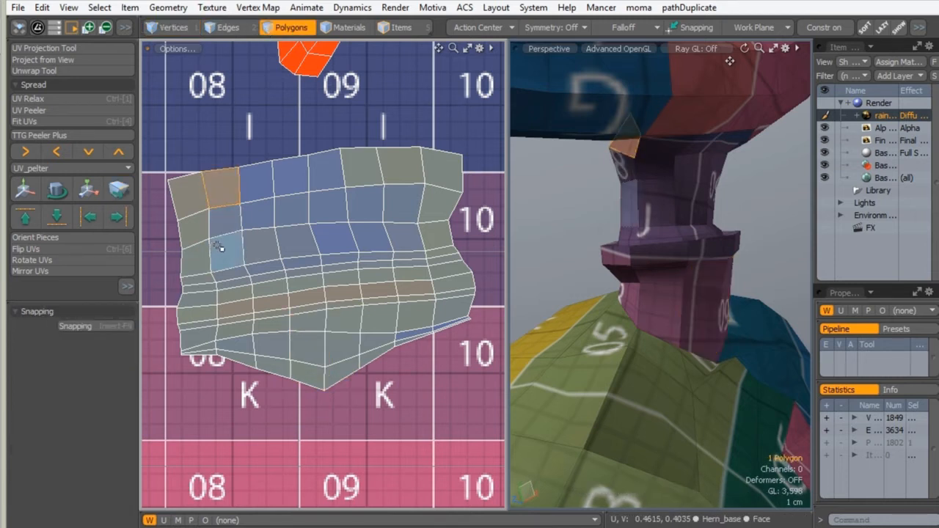
click(230, 115)
key(t)
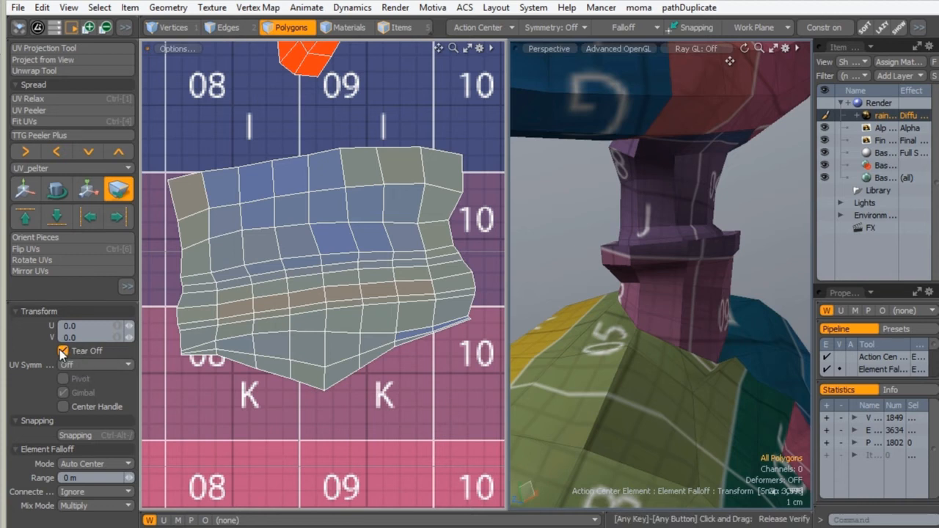
- Use Element Move to reshape the antler base island's upper border and push its upper-left corner outward
drag(257, 166, 257, 159)
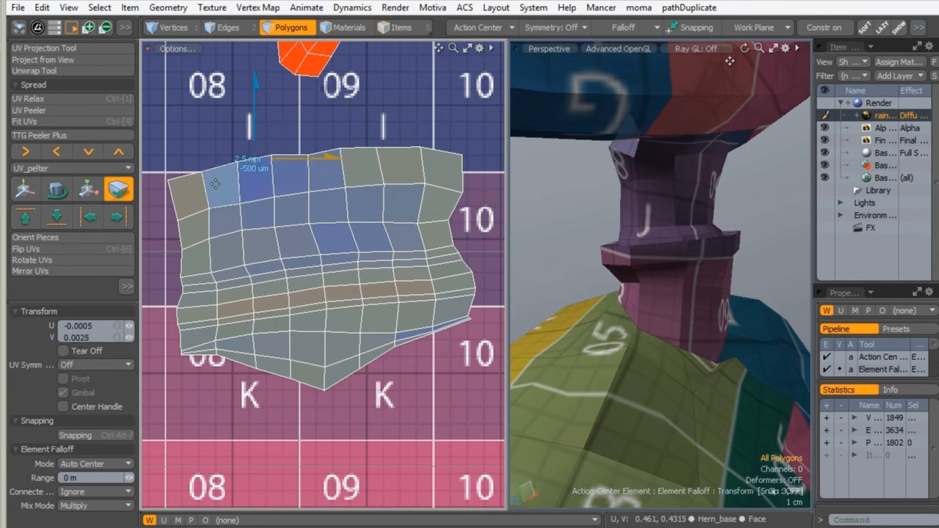
drag(215, 185, 215, 163)
drag(228, 201, 205, 205)
drag(193, 170, 309, 174)
- Straighten the antler base island's left border and widen the thin polygons at its lower-left corner
drag(184, 250, 178, 313)
click(184, 292)
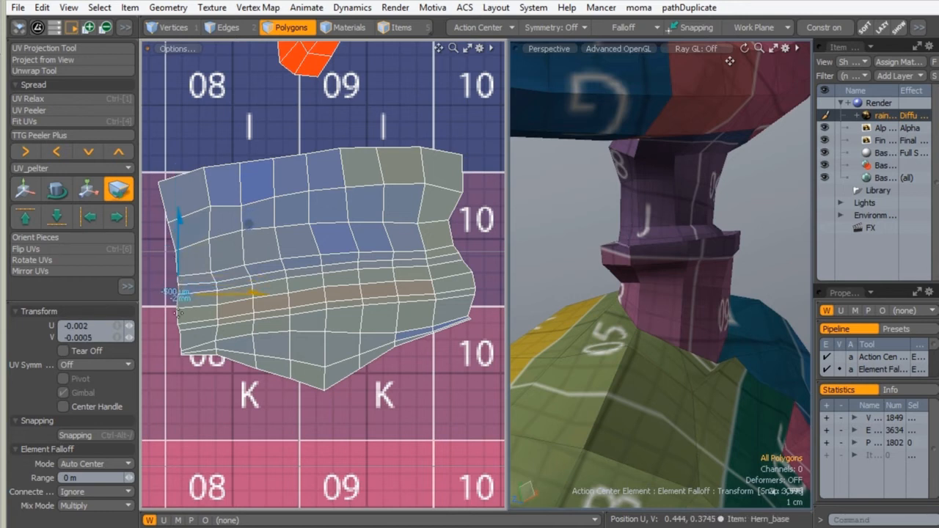
drag(182, 351, 181, 353)
click(181, 344)
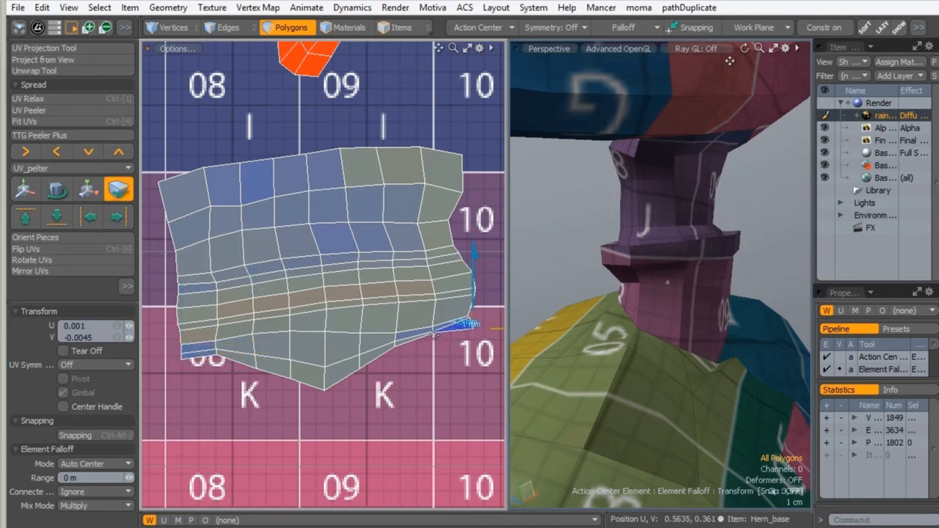
- Lower the vertices along the antler base island's lower-right border to widen its thin polygons
drag(433, 333, 395, 348)
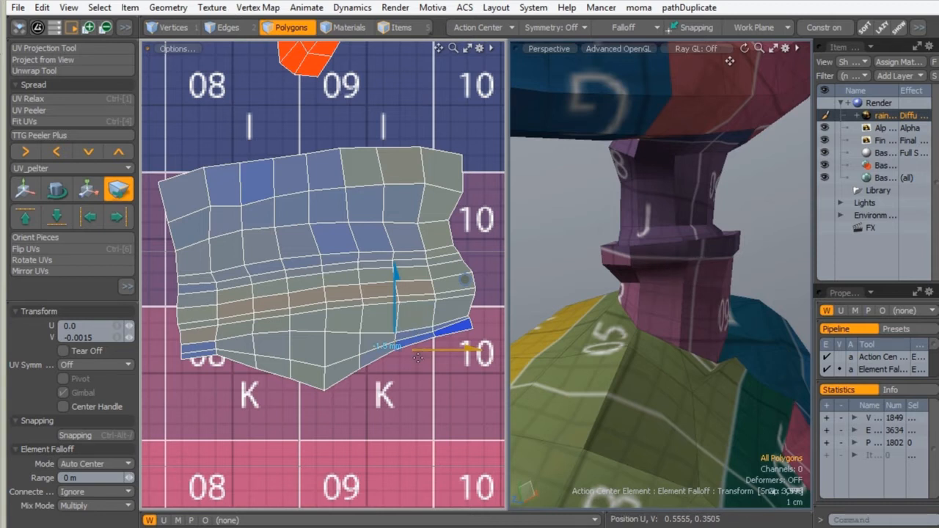
mouse_move(235, 506)
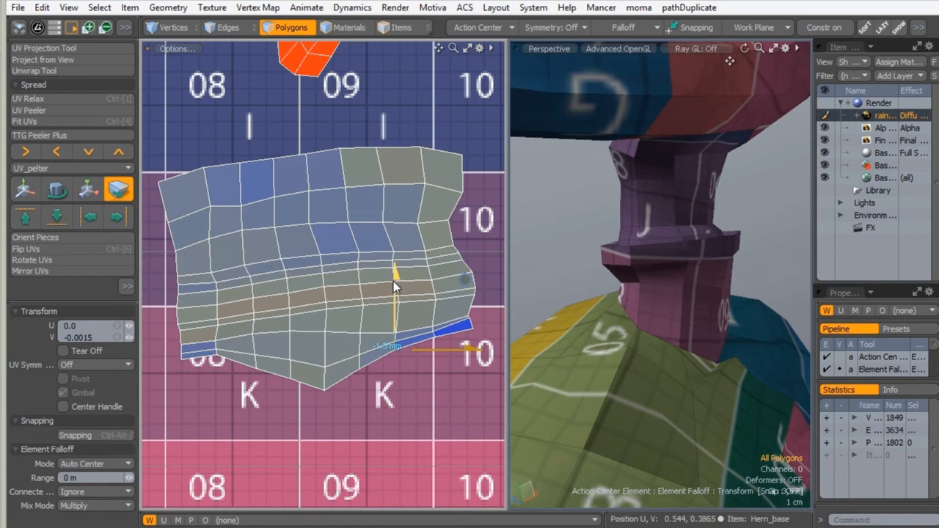
drag(394, 283, 410, 301)
drag(433, 336, 435, 335)
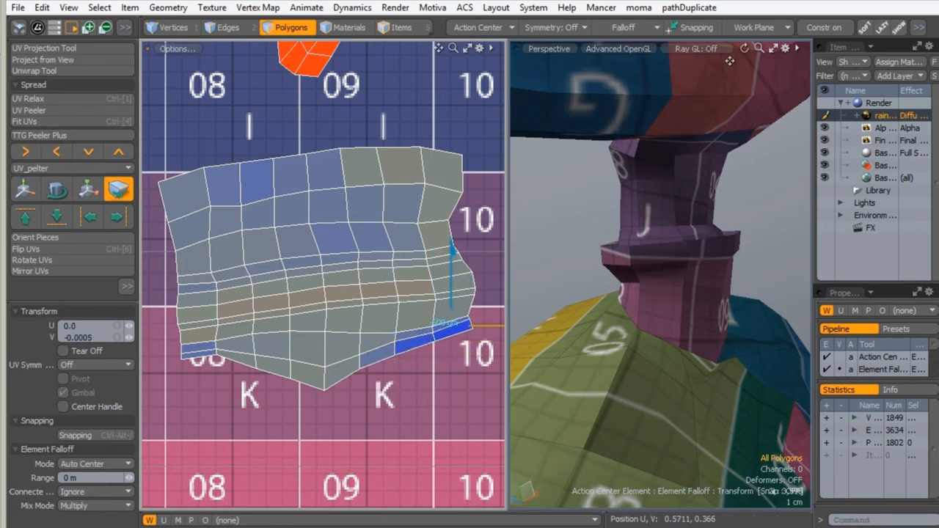
- Move the antler base island's right-border vertices outward to smooth its indented outline, and end Element Move
drag(450, 234, 454, 233)
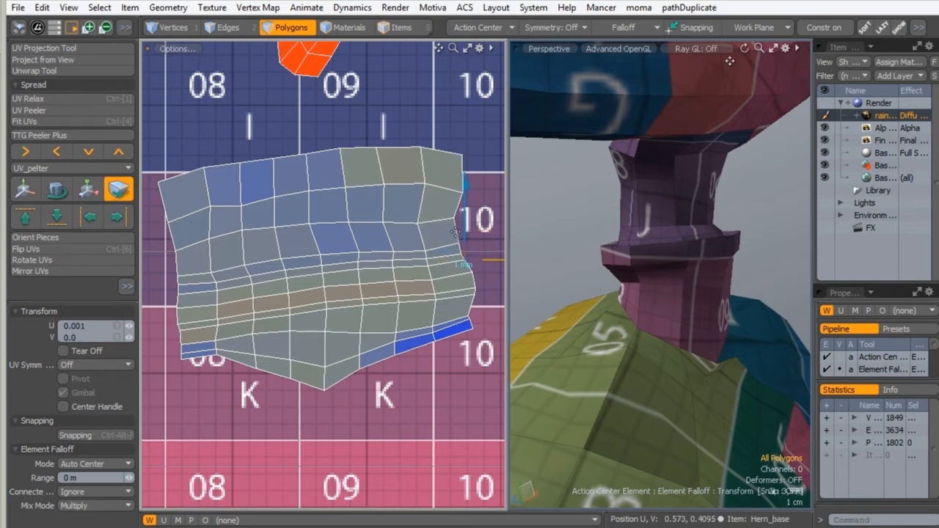
drag(455, 232, 456, 234)
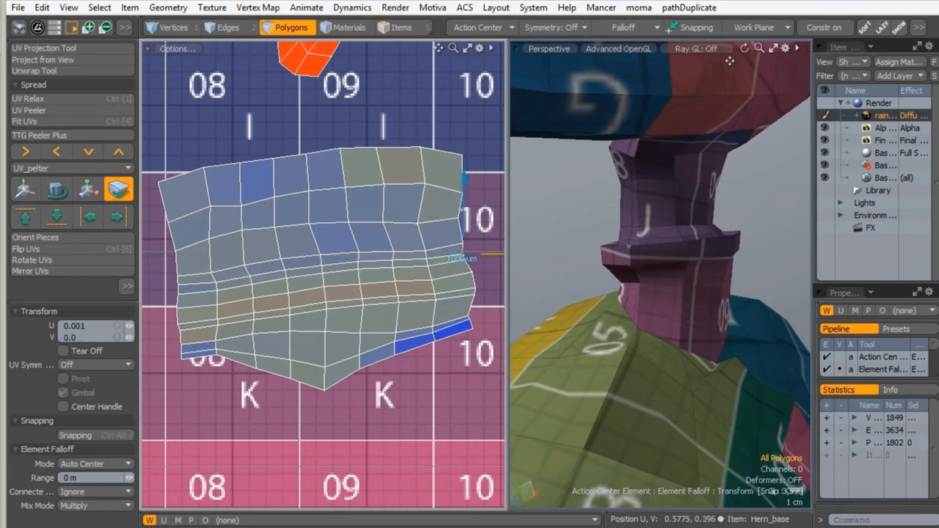
drag(474, 297, 475, 296)
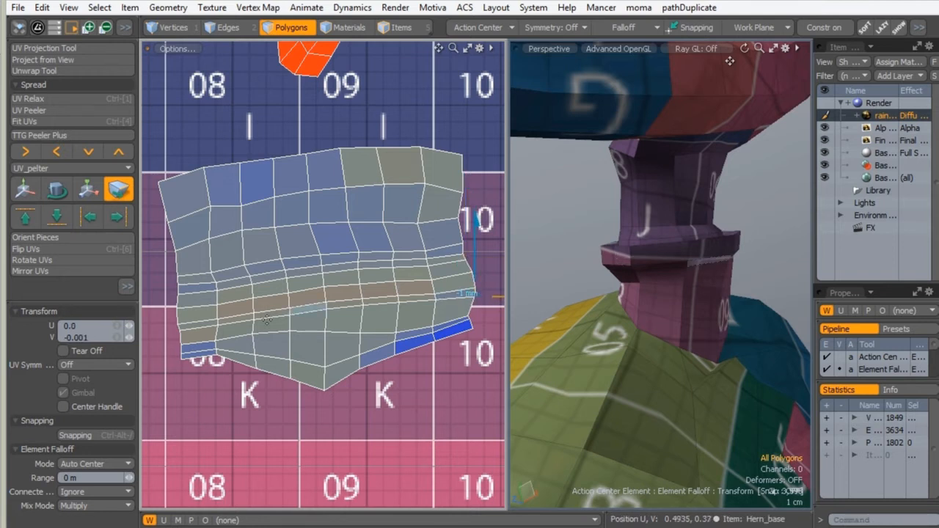
key(space)
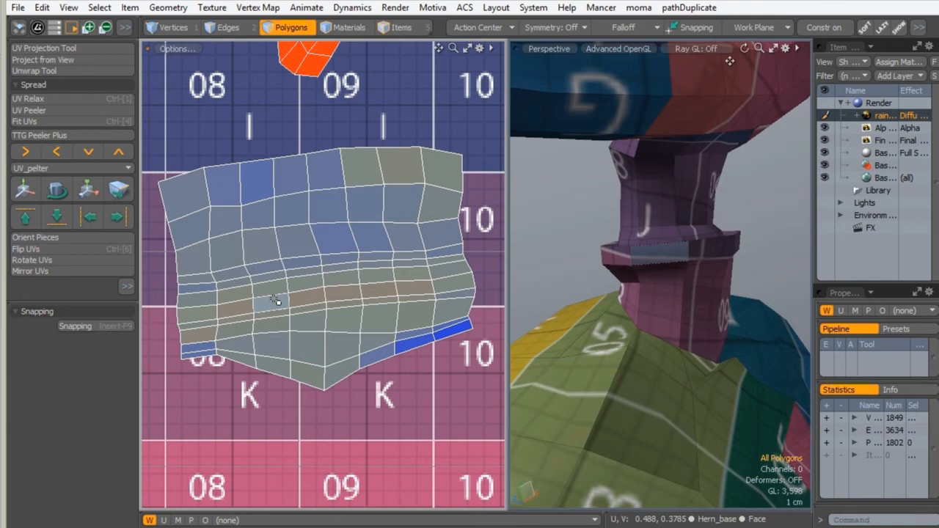
- Examine how the UV islands are spread across the UV space and how the texture sits on the whole character
ctrl+alt+drag(349, 155, 240, 188)
alt+shift+drag(279, 275, 301, 306)
ctrl+alt+drag(302, 306, 227, 294)
alt+shift+drag(271, 210, 154, 441)
alt+shift+drag(200, 328, 289, 494)
alt+shift+drag(306, 252, 306, 278)
alt+shift+drag(335, 363, 322, 280)
ctrl+alt+drag(322, 280, 385, 174)
alt+shift+drag(347, 242, 335, 184)
ctrl+alt+drag(335, 183, 282, 222)
alt+shift+drag(281, 222, 309, 204)
ctrl+alt+drag(303, 301, 378, 270)
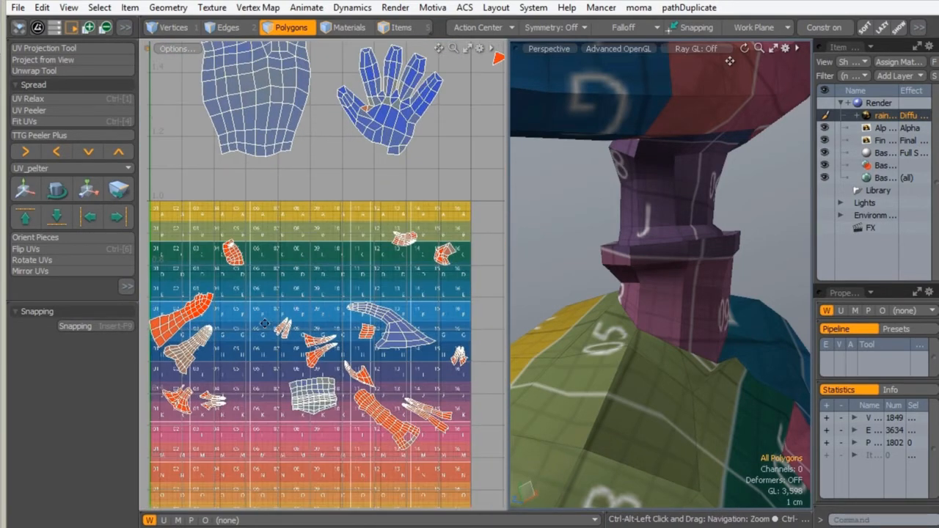
alt+shift+drag(264, 323, 326, 286)
mouse_move(231, 315)
ctrl+alt+mouse_down()
mouse_move(273, 288)
mouse_move(235, 314)
ctrl+alt+mouse_up()
ctrl+alt+drag(630, 195, 561, 235)
alt+drag(623, 147, 499, 151)
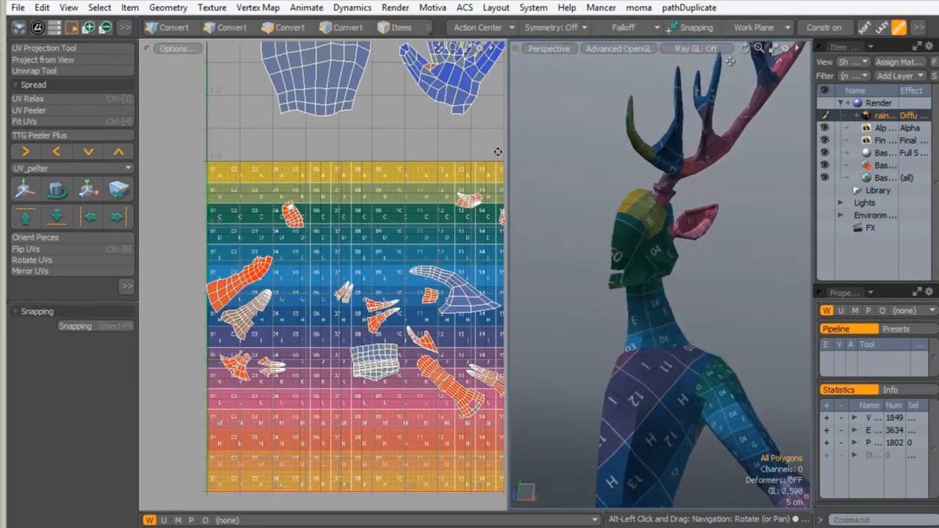
- Select the leg, ear and other islands grouped above the arm and hand islands, and delete their polygons
alt+shift+drag(368, 90, 275, 220)
alt+shift+drag(286, 71, 268, 188)
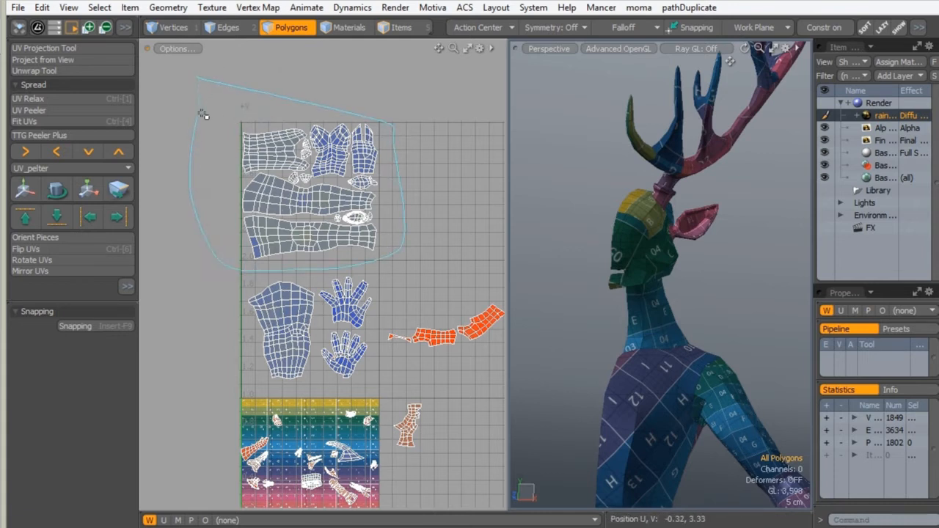
right_drag(203, 115, 204, 112)
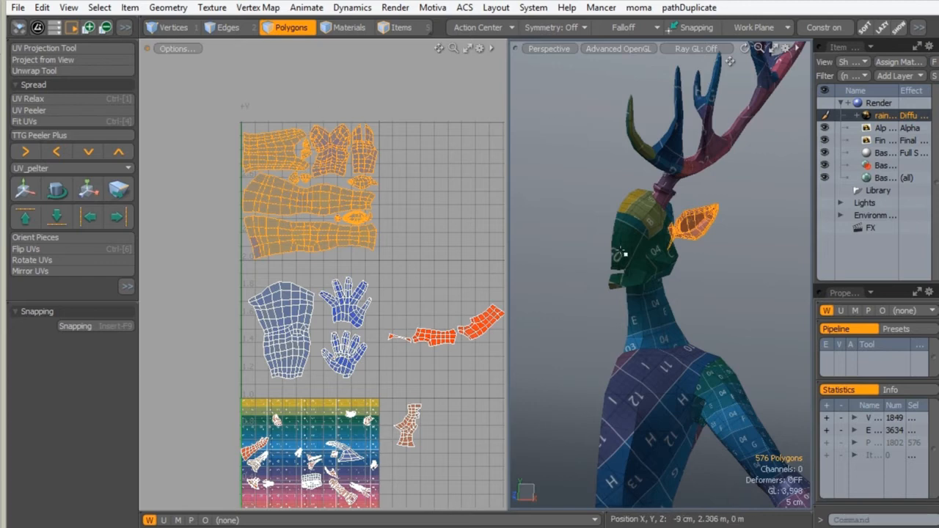
ctrl+alt+drag(620, 253, 586, 267)
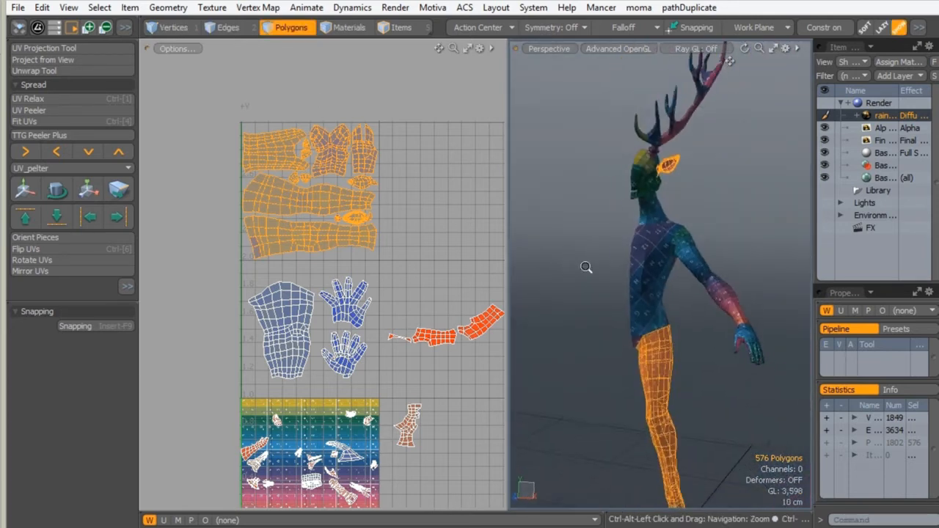
alt+drag(613, 296, 587, 232)
mouse_move(270, 205)
alt+shift+mouse_down()
mouse_move(282, 190)
mouse_move(274, 195)
alt+shift+mouse_up()
alt+shift+drag(273, 195, 270, 175)
key(Delete)
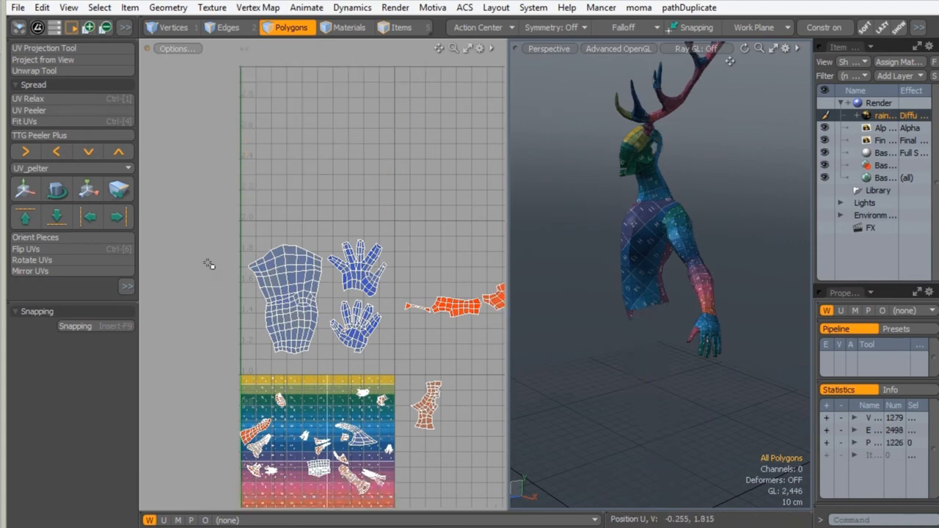
- Select the three torso islands beside the hands plus the head-and-neck island outside the texture square, and delete their polygons
alt+shift+drag(370, 328, 253, 193)
scroll(318, 215, up, 1)
alt+shift+drag(336, 186, 381, 224)
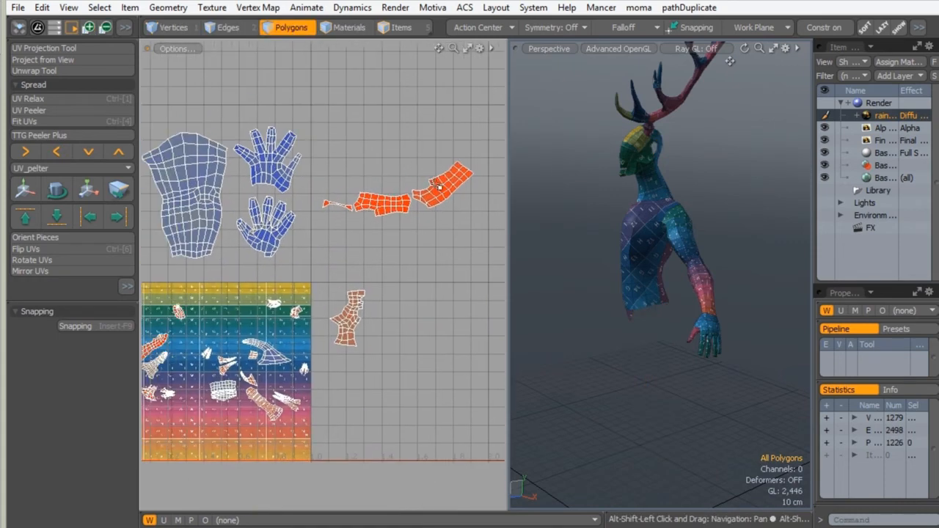
click(437, 190)
shift+click(339, 204)
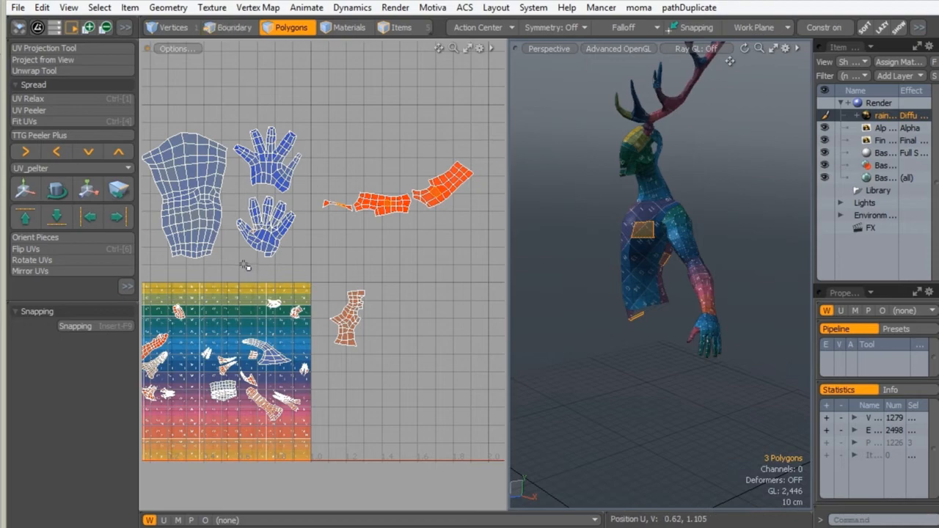
key(bracketright)
ctrl+alt+drag(294, 202, 288, 248)
alt+shift+drag(219, 292, 314, 250)
ctrl+alt+drag(338, 297, 316, 285)
alt+shift+drag(443, 163, 237, 332)
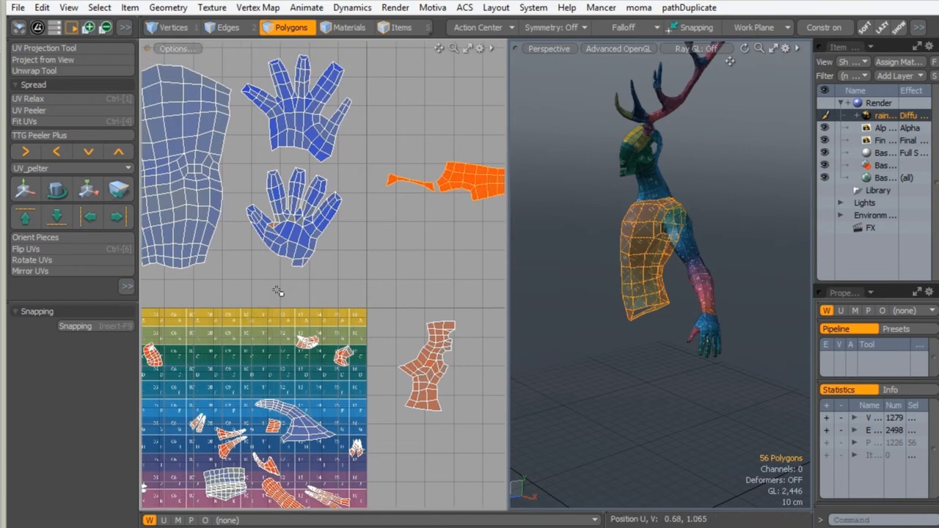
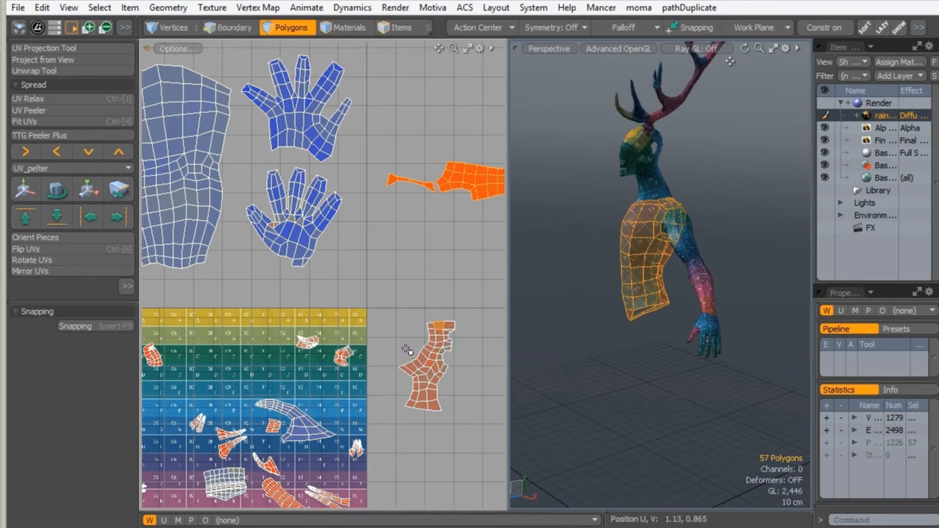
shift+double_click(408, 353)
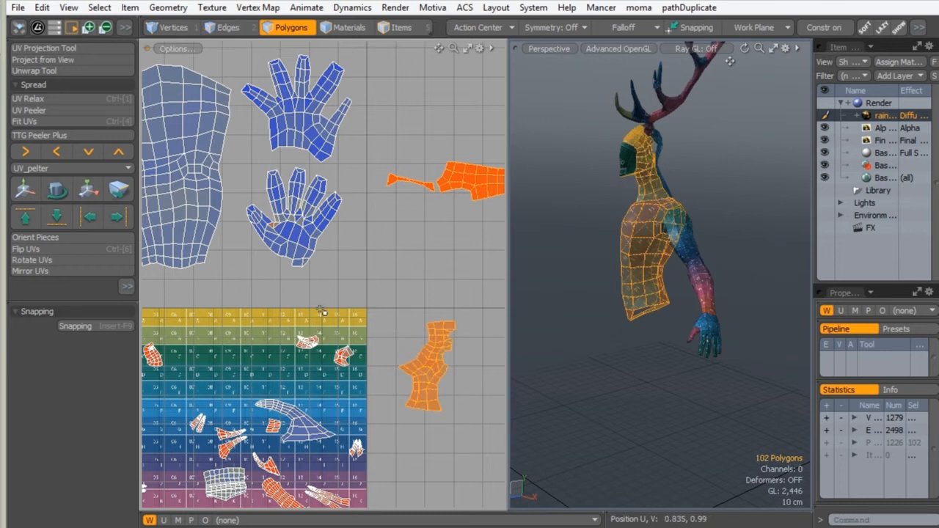
alt+shift+drag(323, 311, 323, 264)
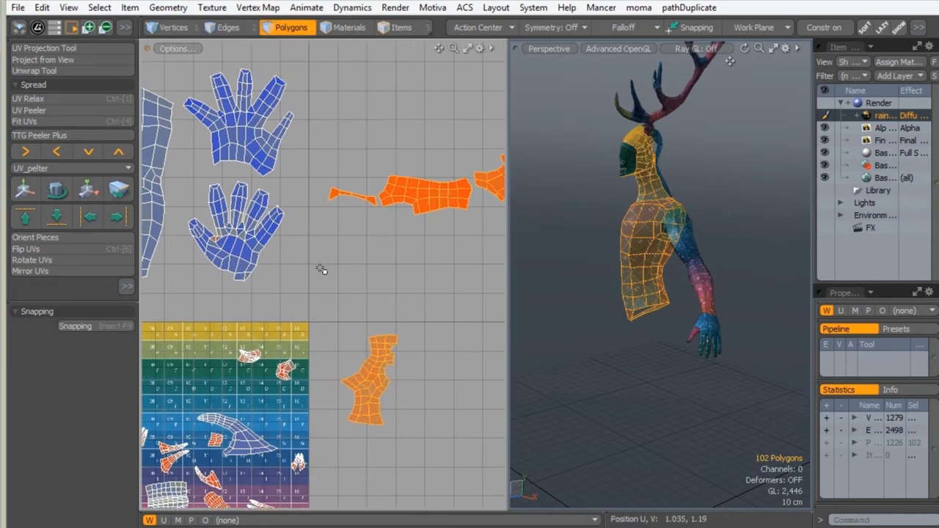
key(Delete)
- Pack the remaining UV islands into the texture square with Pack and Orient enabled, Stretch disabled and Gaps set to 10%
alt+shift+drag(204, 274, 390, 162)
alt+shift+drag(302, 275, 297, 254)
alt+shift+drag(297, 254, 277, 262)
scroll(277, 262, down, 2)
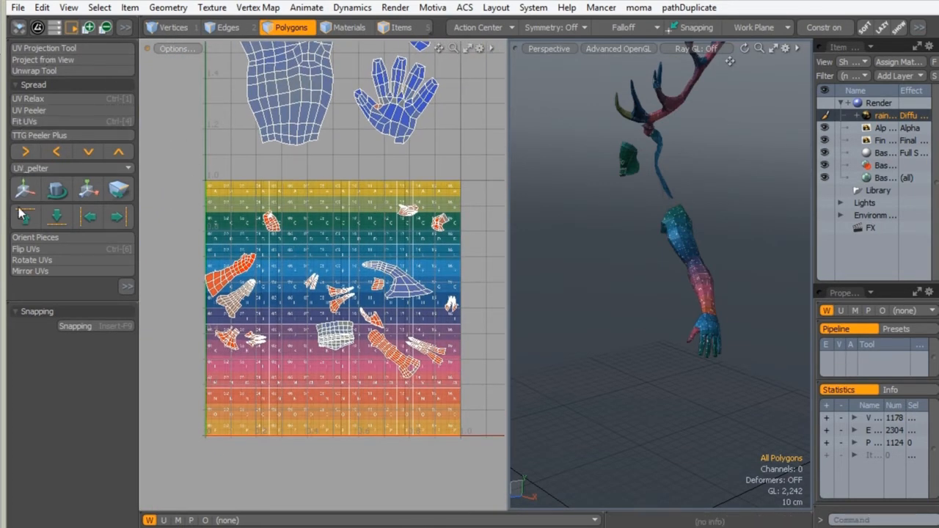
click(21, 311)
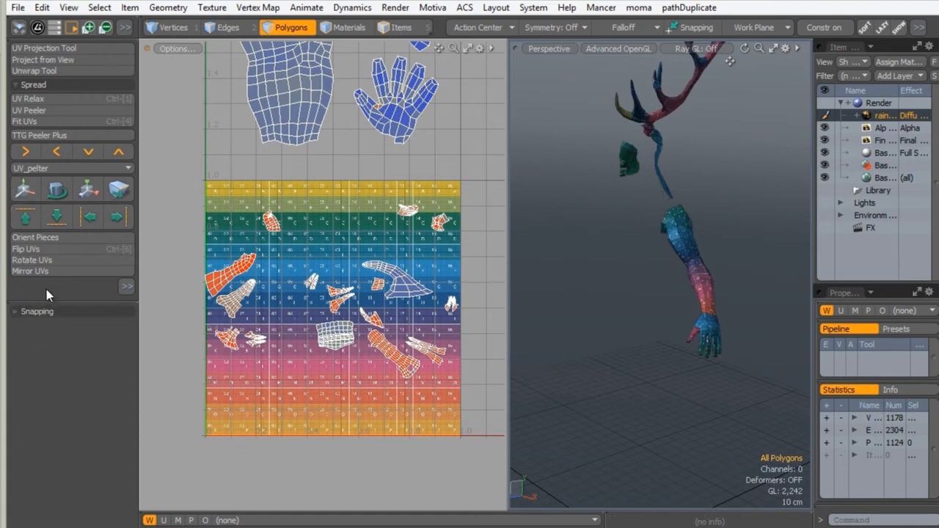
drag(45, 301, 45, 363)
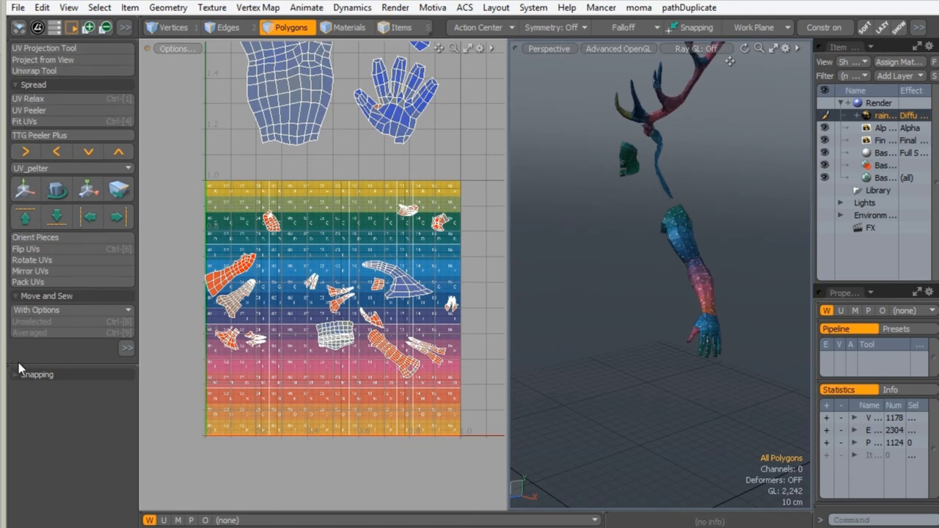
click(34, 282)
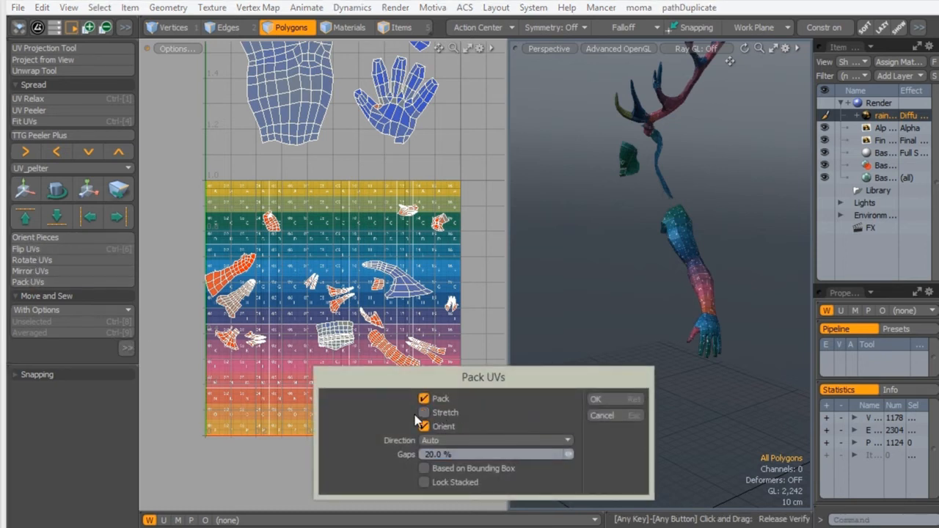
drag(438, 376, 403, 355)
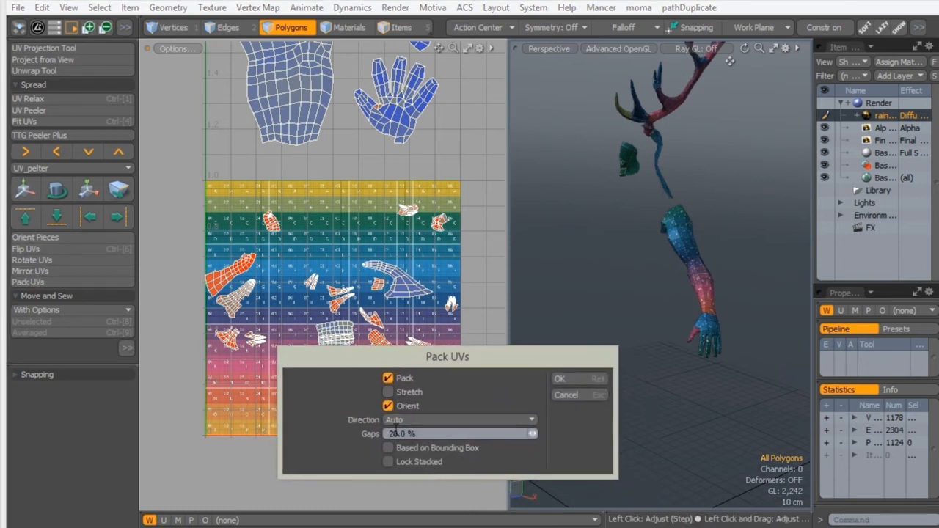
text(0)
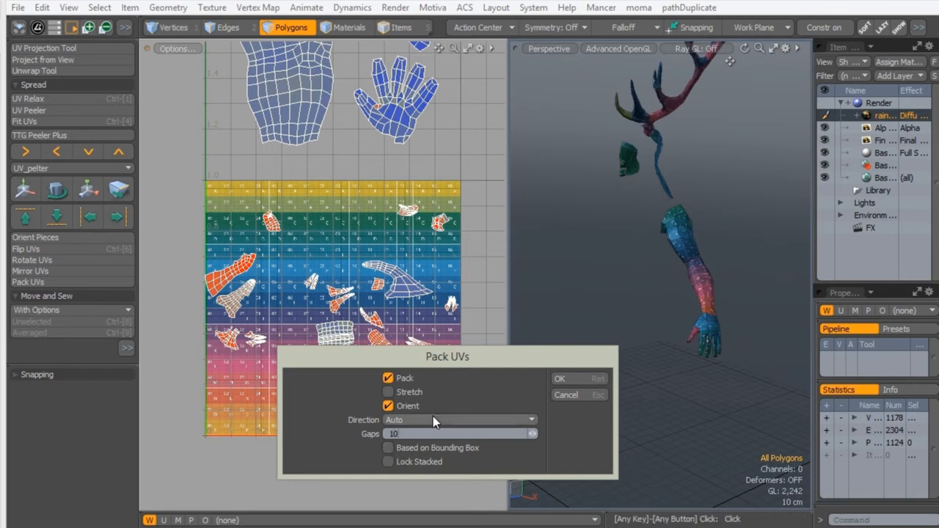
click(442, 417)
click(465, 409)
click(561, 378)
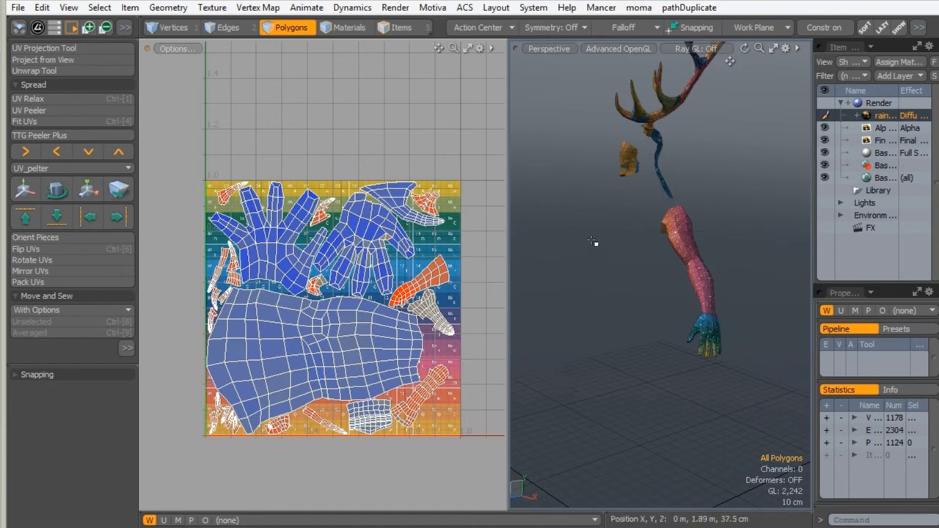
alt+drag(595, 243, 654, 164)
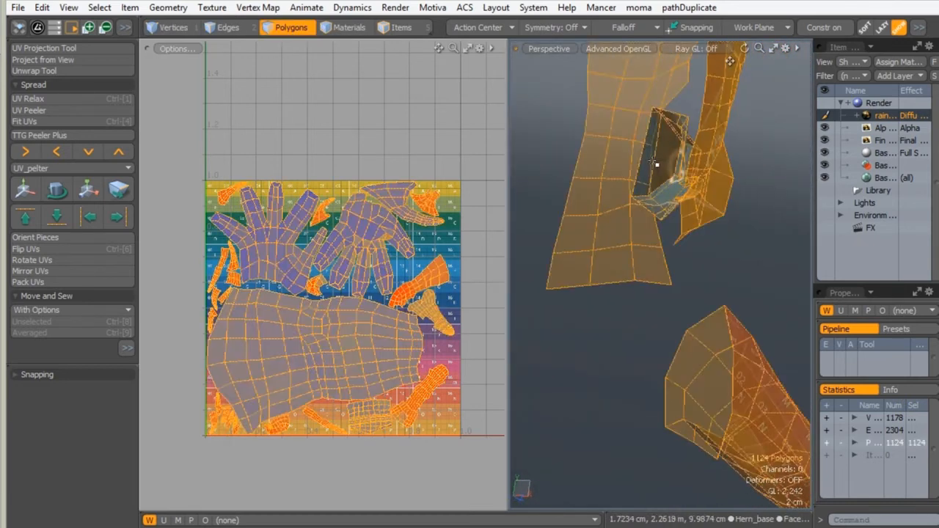
- Select the connected polygons of the small island between the two hand islands and hide them
click(651, 167)
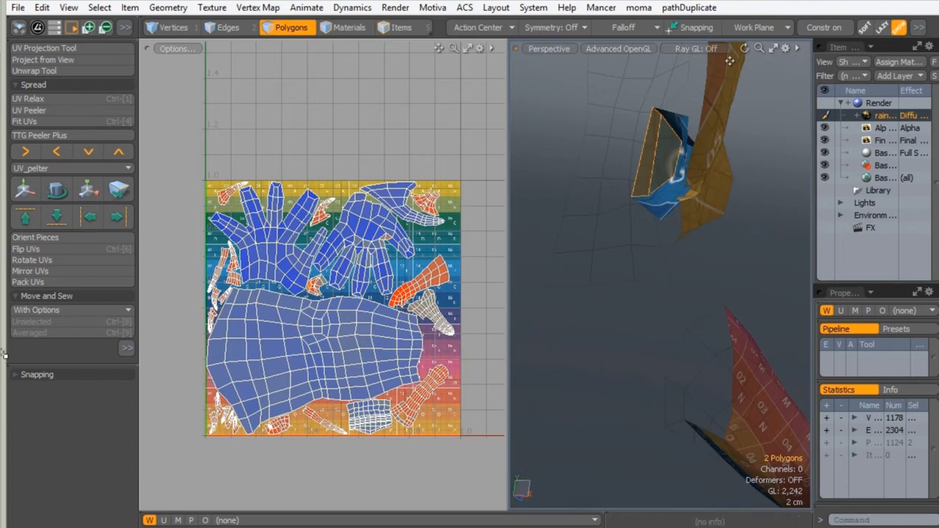
alt+shift+drag(337, 239, 477, 204)
alt+shift+drag(352, 166, 344, 144)
drag(506, 147, 549, 147)
alt+shift+drag(421, 141, 416, 139)
alt+drag(657, 155, 628, 157)
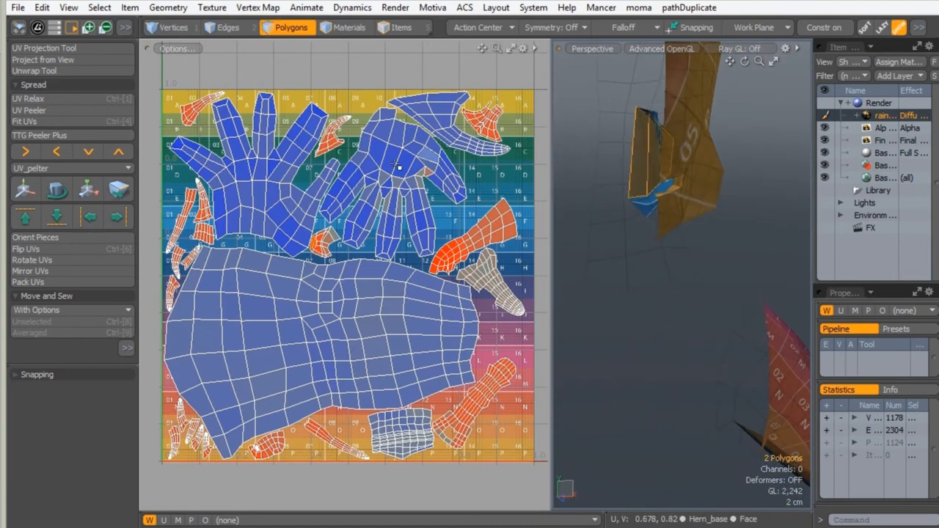
key(bracketright)
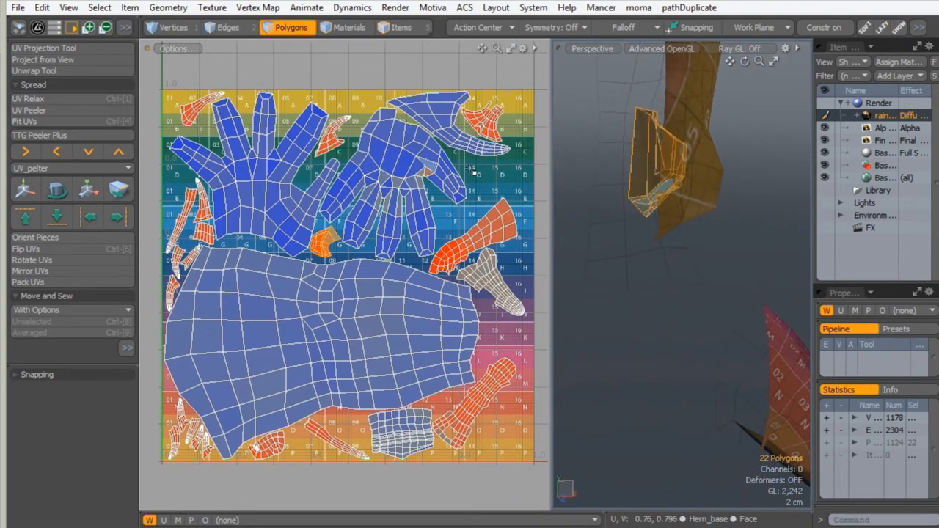
ctrl+alt+drag(321, 243, 358, 217)
key(Delete)
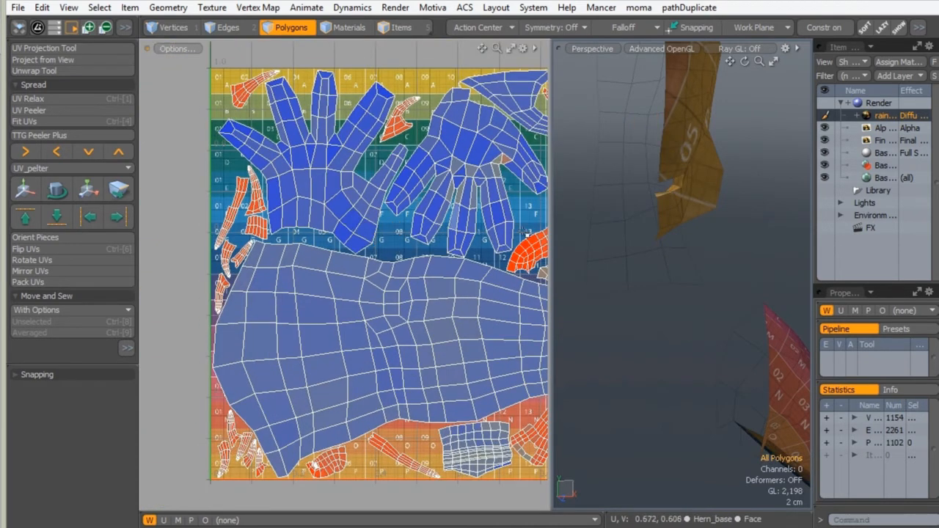
- Select the island beside the second hand, a strip running from the antler base to the shoulder, and hide its polygons
alt+shift+drag(323, 136, 293, 68)
alt+shift+drag(427, 136, 438, 244)
click(446, 233)
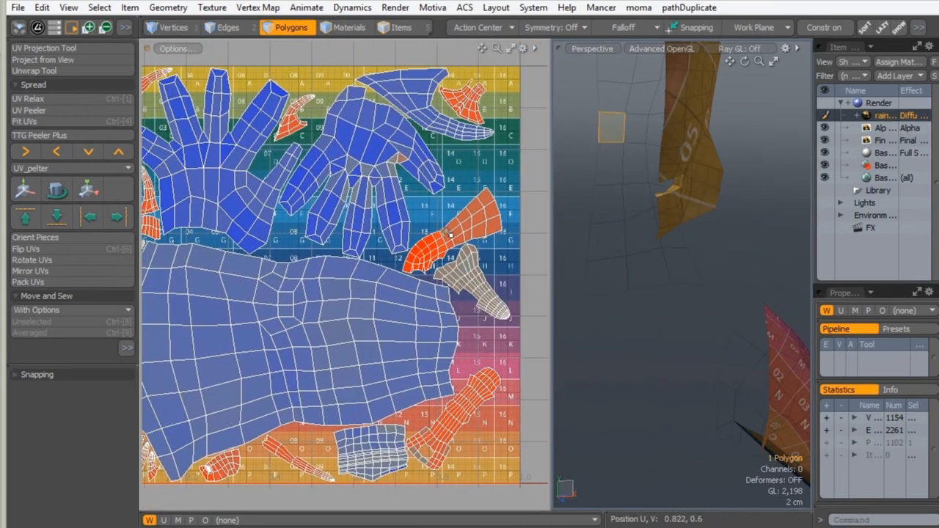
double_click(448, 233)
ctrl+alt+drag(679, 122, 548, 246)
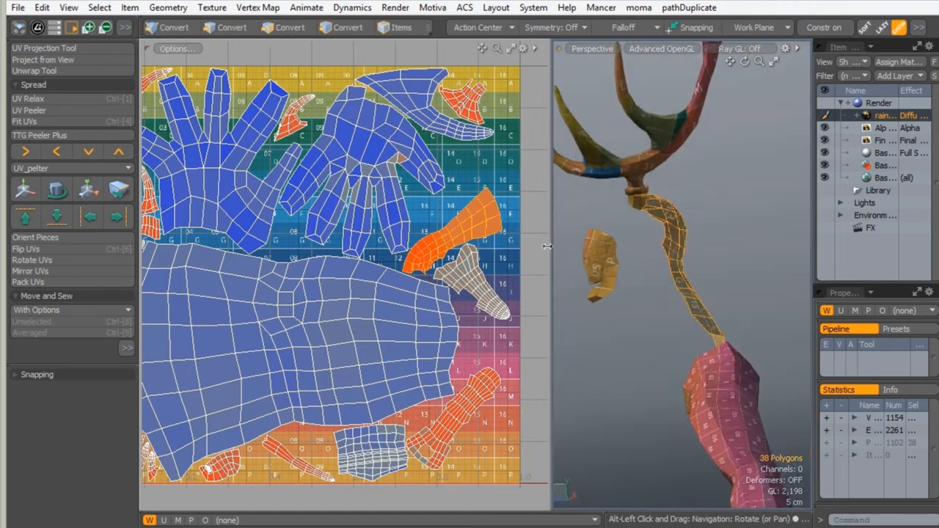
key(Delete)
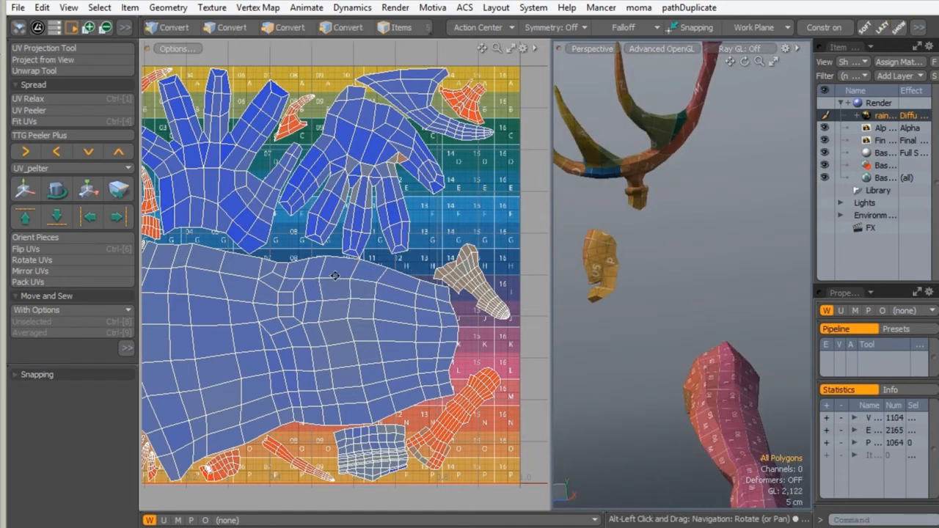
- Select the half-face island along the texture square's lower edge and hide its polygons
alt+shift+drag(369, 270, 542, 247)
double_click(604, 253)
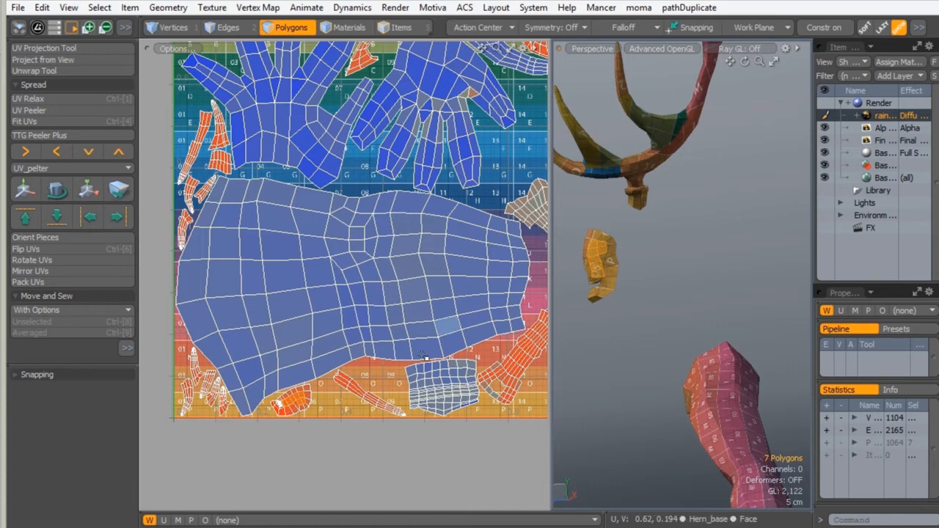
click(298, 381)
double_click(301, 401)
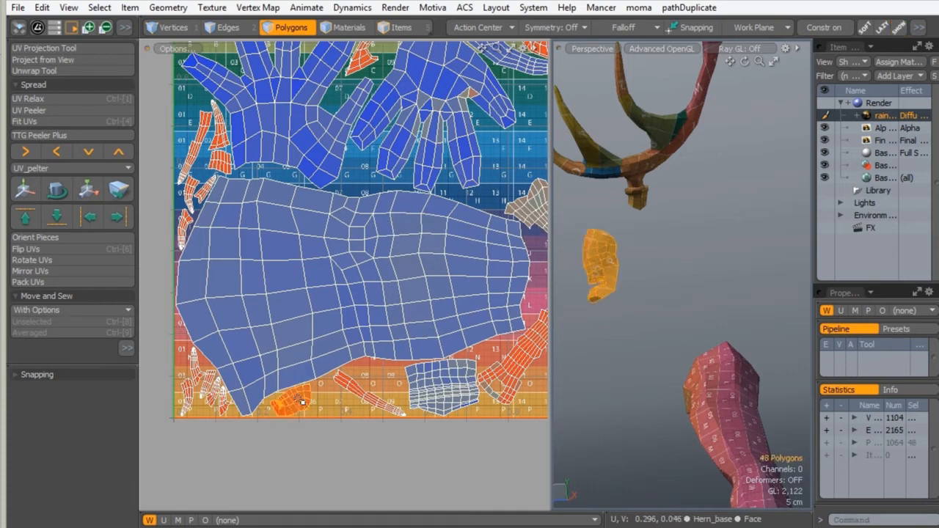
key(Delete)
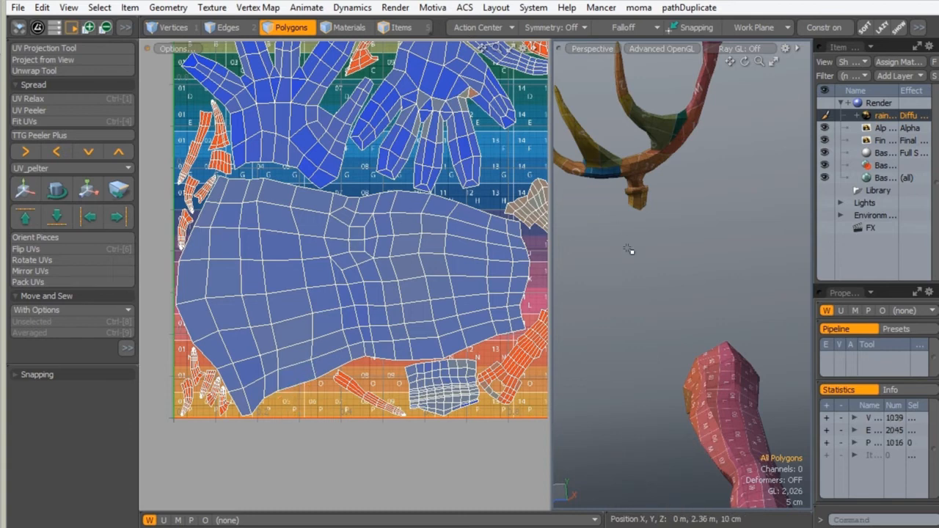
- Pack the visible UV islands again with Pack and Orient enabled, Stretch disabled and Gaps set to 20%
scroll(670, 199, down, 3)
scroll(323, 225, down, 2)
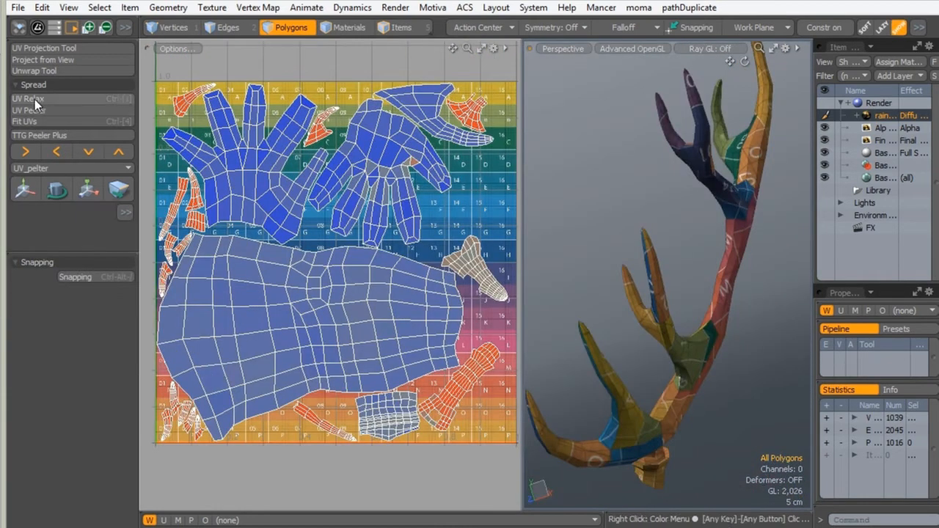
drag(56, 252, 57, 370)
click(28, 281)
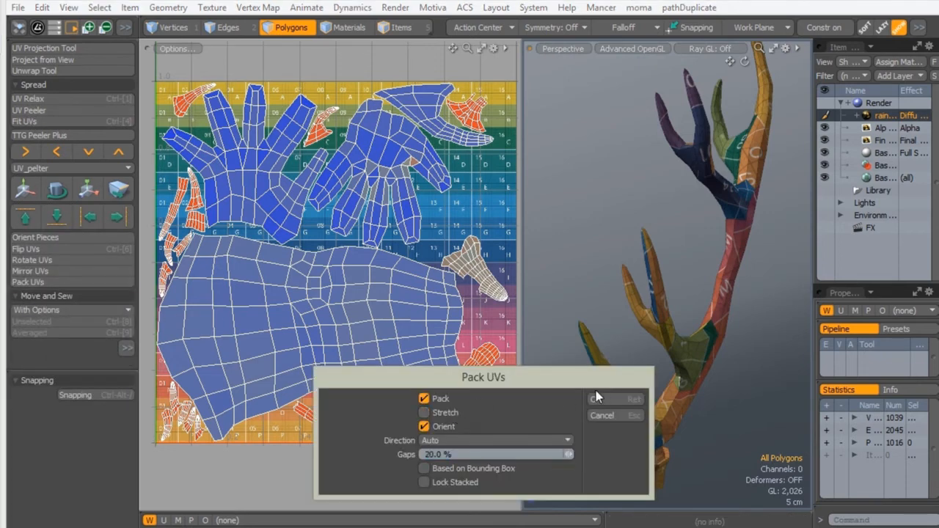
key(Return)
- Select the long antler beam island, rotate it upright and stretch it vertically
double_click(463, 262)
alt+drag(656, 317, 605, 320)
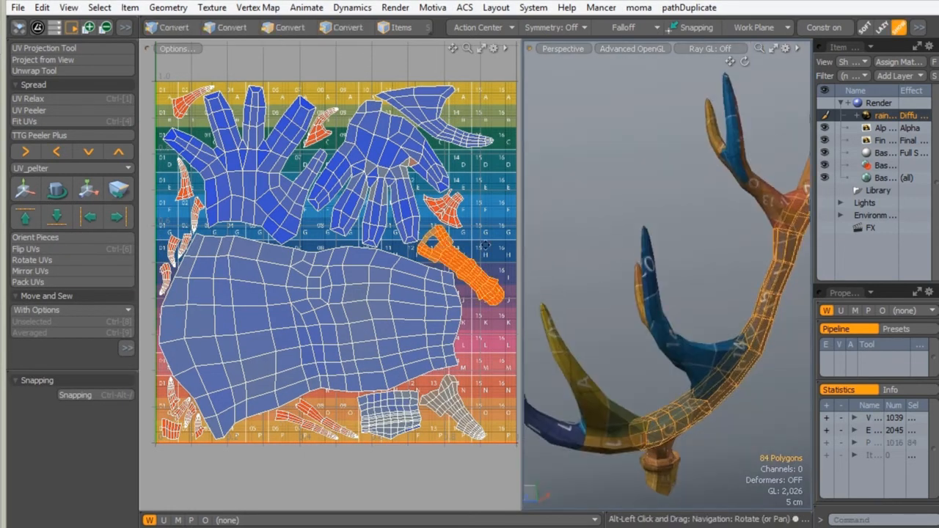
alt+drag(457, 298, 387, 285)
key(e)
drag(413, 168, 492, 254)
key(q)
key(w)
key(r)
drag(422, 239, 421, 163)
key(q)
click(477, 220)
- Move the upright antler beam island into the strip beside the large island and widen it horizontally
ctrl+alt+drag(412, 330, 410, 293)
double_click(423, 293)
key(w)
drag(426, 254, 425, 234)
key(r)
drag(443, 289, 461, 290)
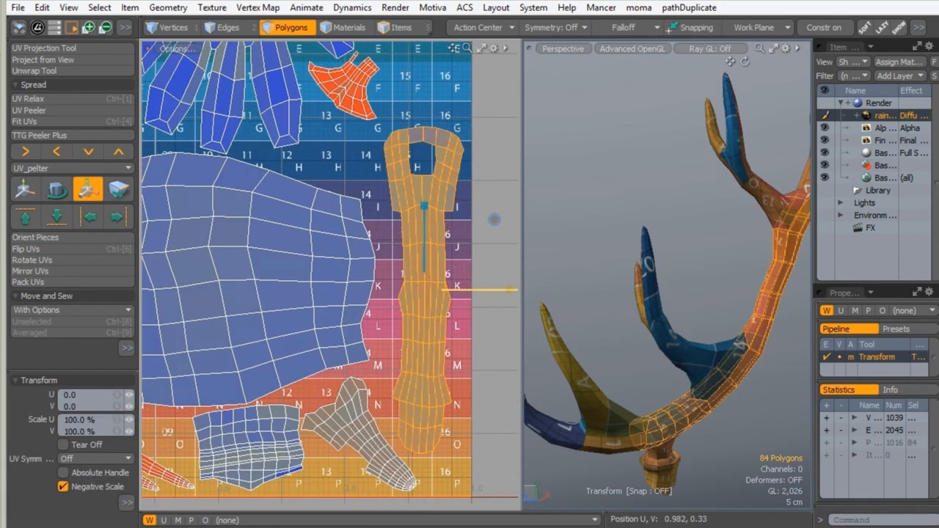
key(q)
click(460, 255)
- Enlarge the antler fork island below the second hand, rotate it and place it in the texture square's upper-right corner
alt+shift+drag(438, 258, 481, 231)
ctrl+alt+drag(481, 230, 410, 288)
alt+shift+drag(399, 81, 365, 279)
double_click(364, 279)
key(r)
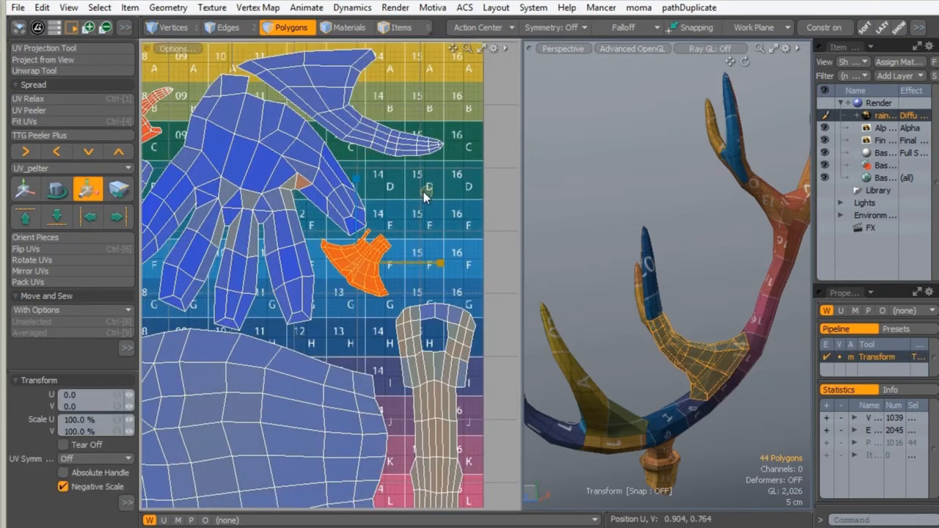
drag(426, 194, 431, 189)
key(w)
drag(357, 261, 421, 248)
key(e)
drag(464, 168, 468, 325)
key(w)
drag(432, 225, 432, 52)
key(q)
click(371, 235)
- Unhide all polygons and move the reappearing half-face, strip and small islands out of the texture square
ctrl+alt+drag(371, 235, 295, 198)
key(u)
double_click(417, 323)
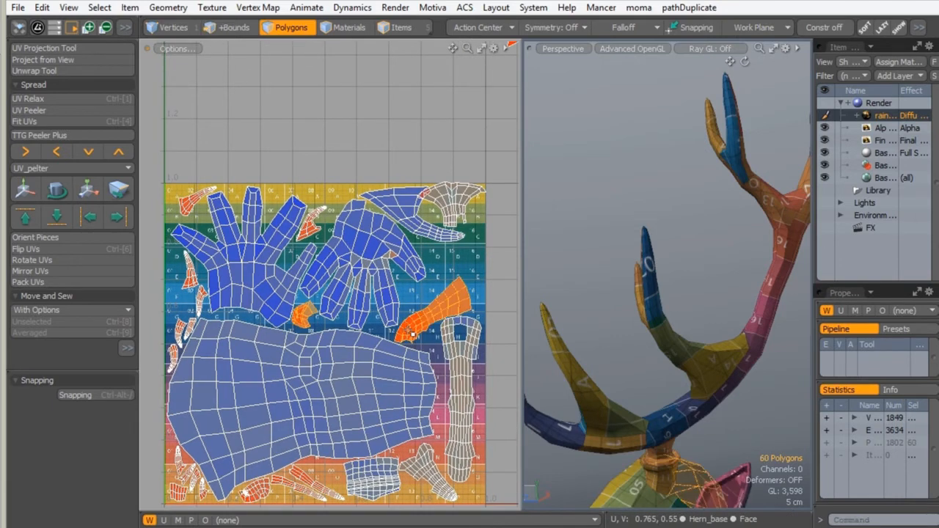
shift+double_click(258, 491)
key(w)
drag(426, 322, 444, 115)
alt+shift+drag(444, 115, 358, 350)
drag(357, 350, 471, 135)
alt+shift+drag(471, 135, 468, 214)
key(q)
double_click(349, 469)
key(w)
drag(350, 469, 411, 173)
key(q)
click(171, 400)
alt+shift+drag(172, 400, 408, 115)
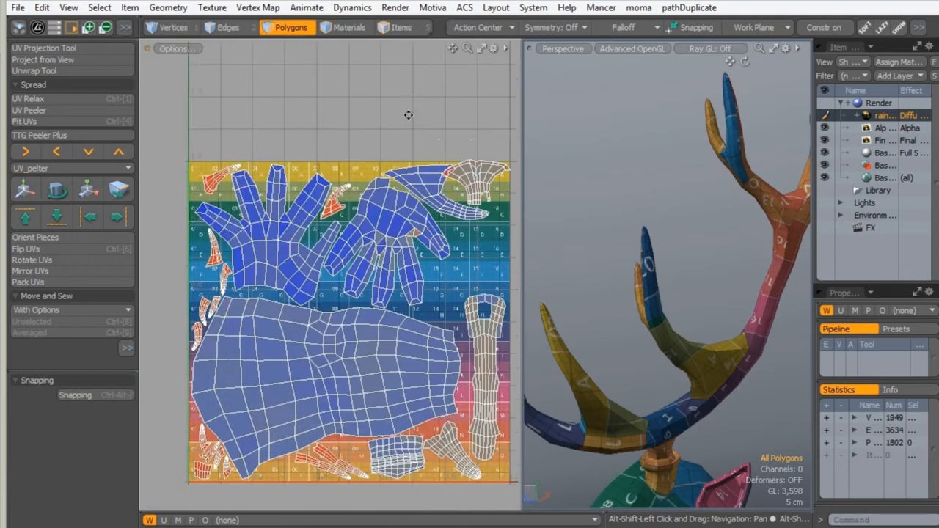
- Examine how the large island, hands and small antler islands are spread across the texture square
ctrl+alt+drag(374, 282, 400, 286)
alt+shift+drag(400, 286, 430, 208)
double_click(339, 411)
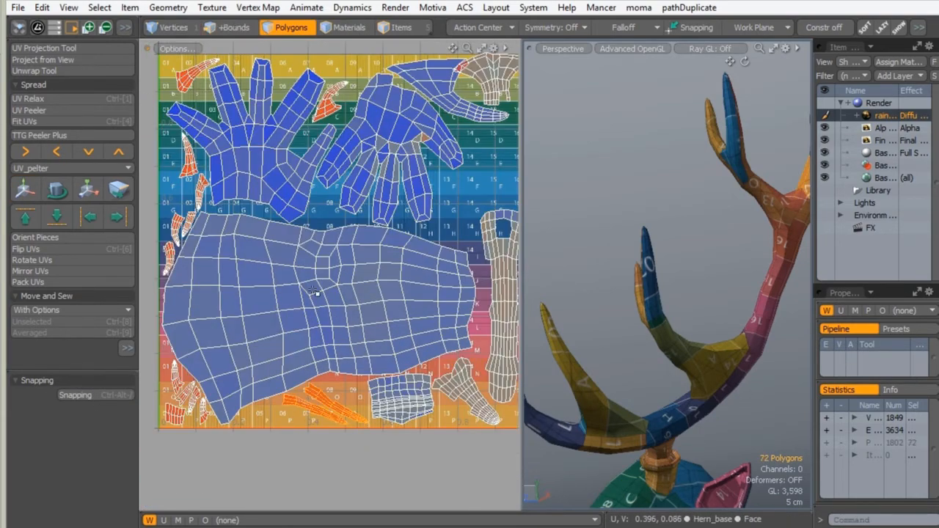
ctrl+alt+drag(330, 184, 295, 173)
alt+shift+drag(295, 173, 275, 473)
ctrl+alt+drag(323, 116, 349, 115)
alt+shift+drag(275, 350, 433, 238)
alt+shift+drag(433, 239, 233, 316)
ctrl+alt+drag(233, 316, 195, 140)
mouse_move(194, 140)
alt+shift+mouse_down()
mouse_move(254, 203)
mouse_move(192, 220)
alt+shift+mouse_up()
mouse_move(192, 293)
alt+shift+mouse_down()
mouse_move(213, 202)
mouse_move(304, 220)
alt+shift+mouse_up()
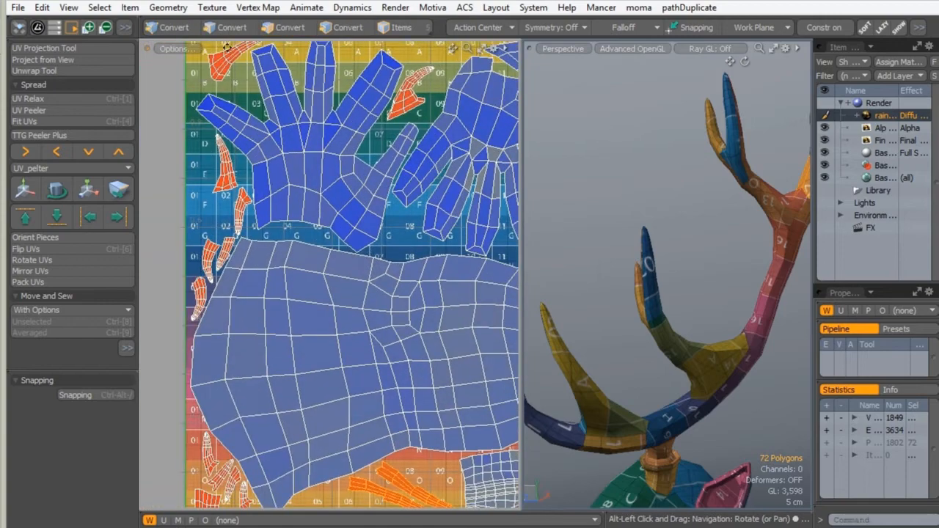
mouse_move(338, 444)
alt+shift+mouse_down()
mouse_move(296, 348)
mouse_move(258, 392)
alt+shift+mouse_up()
- Scale down the large island below the hands and move it toward the texture square's left edge
click(327, 283)
double_click(326, 283)
key(r)
drag(383, 232, 301, 271)
key(space)
alt+shift+drag(301, 272, 292, 295)
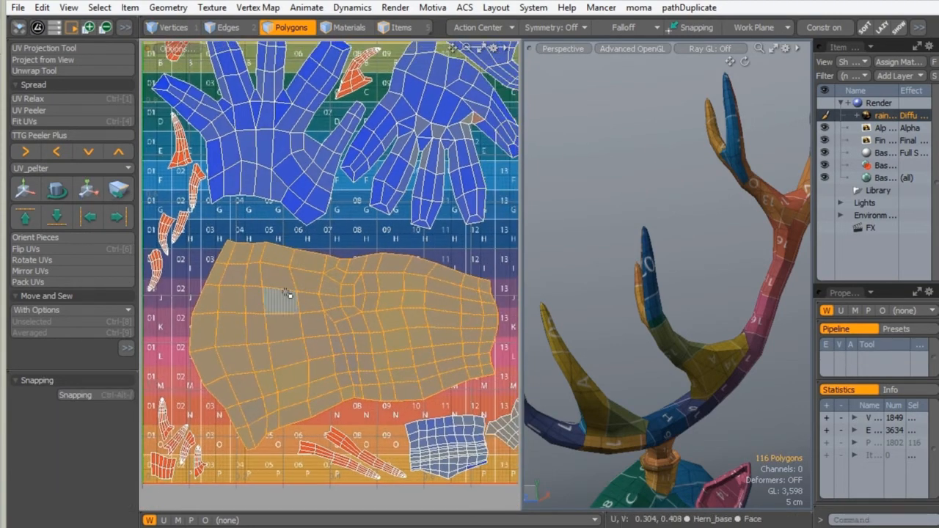
key(w)
drag(413, 276, 374, 271)
key(space)
- Examine the texture scale on the character's torso, arm and legs against the UV layout
ctrl+alt+drag(603, 381, 559, 374)
alt+shift+drag(559, 374, 579, 279)
alt+drag(580, 279, 609, 221)
alt+drag(609, 221, 545, 297)
ctrl+alt+drag(484, 293, 411, 279)
alt+shift+drag(411, 278, 421, 345)
alt+shift+drag(620, 333, 666, 290)
alt+shift+drag(364, 163, 333, 244)
ctrl+alt+drag(333, 244, 396, 253)
alt+shift+drag(374, 317, 377, 319)
- Select both hand islands, scale them down together and bring them closer to the large island
double_click(339, 256)
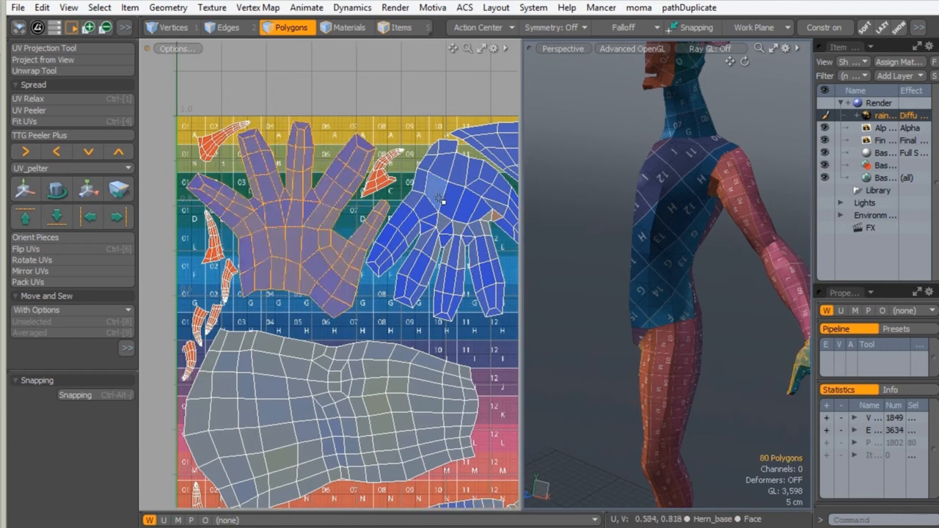
double_click(434, 188)
alt+drag(639, 253, 576, 258)
ctrl+alt+drag(359, 293, 393, 264)
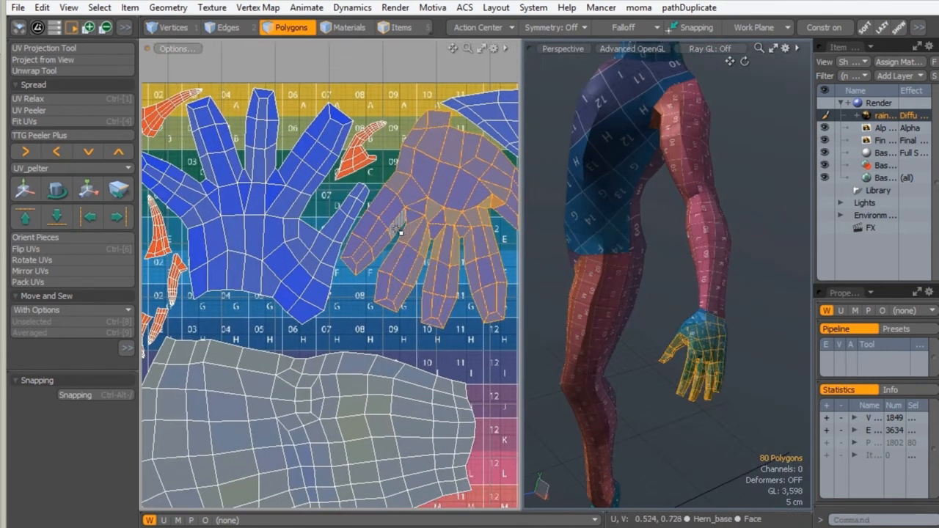
alt+shift+drag(382, 169, 379, 135)
ctrl+alt+drag(379, 135, 359, 155)
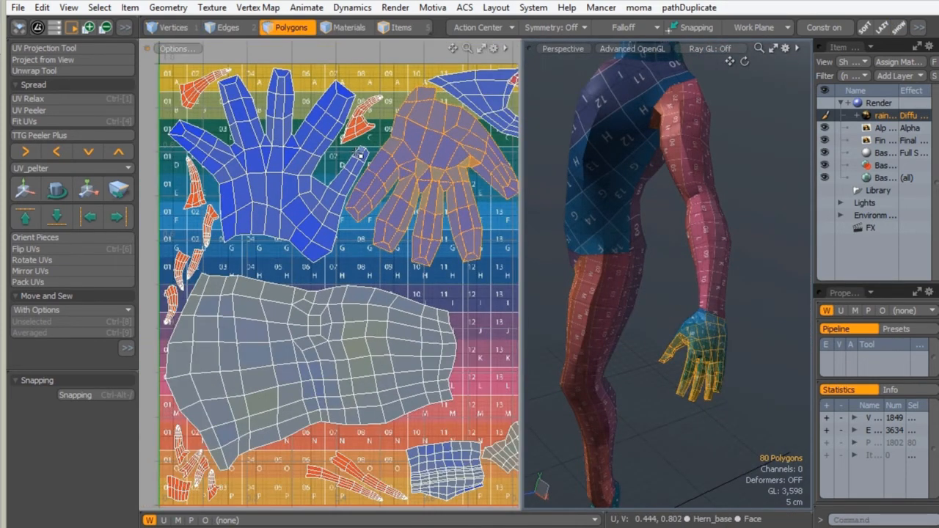
alt+shift+drag(317, 222, 299, 233)
shift+double_click(273, 184)
alt+shift+drag(272, 185, 310, 160)
key(r)
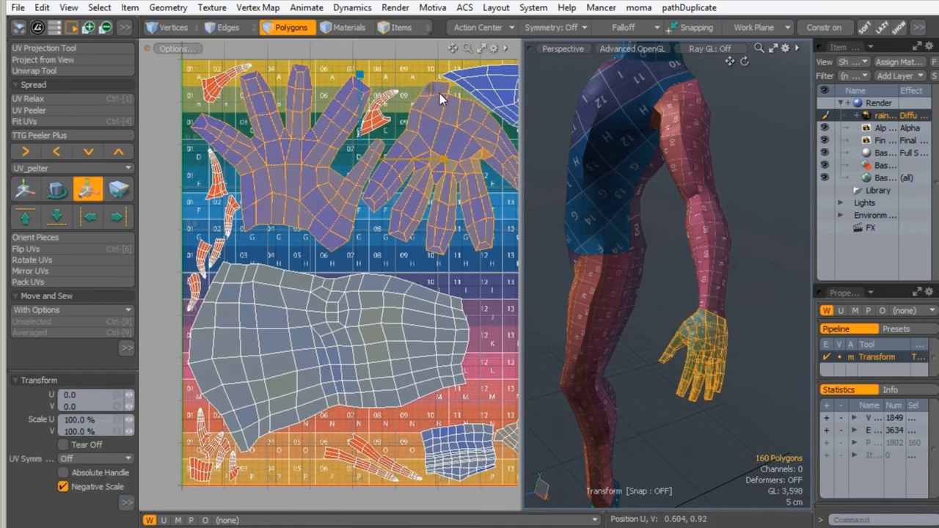
drag(443, 76, 385, 120)
key(w)
key(space)
click(211, 234)
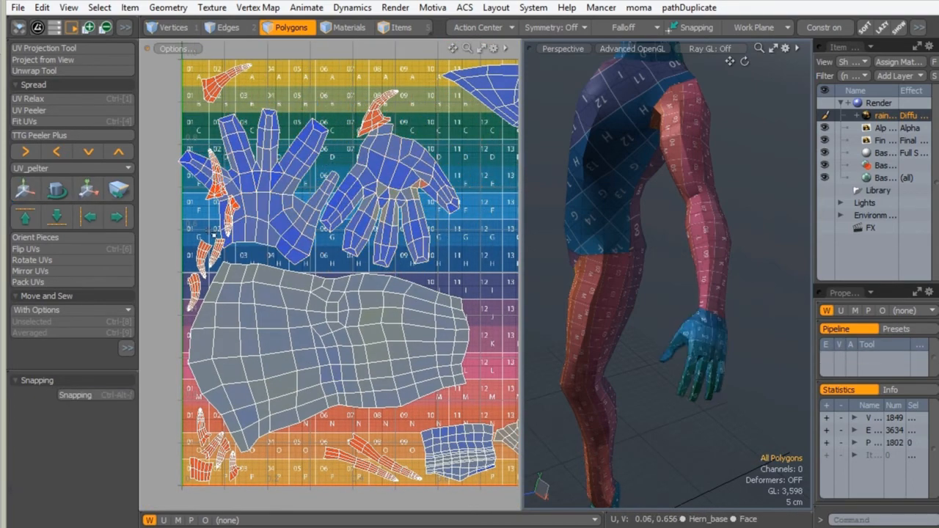
- Move three small antler-tip islands from beside the first hand to the free area right of the second hand
key(w)
drag(274, 142, 541, 148)
key(space)
double_click(203, 254)
key(w)
drag(279, 193, 540, 190)
- Shift the first hand and the antler-tip island overlapping its wrist slightly sideways, and clear their selection
double_click(229, 214)
key(w)
drag(277, 189, 269, 190)
key(space)
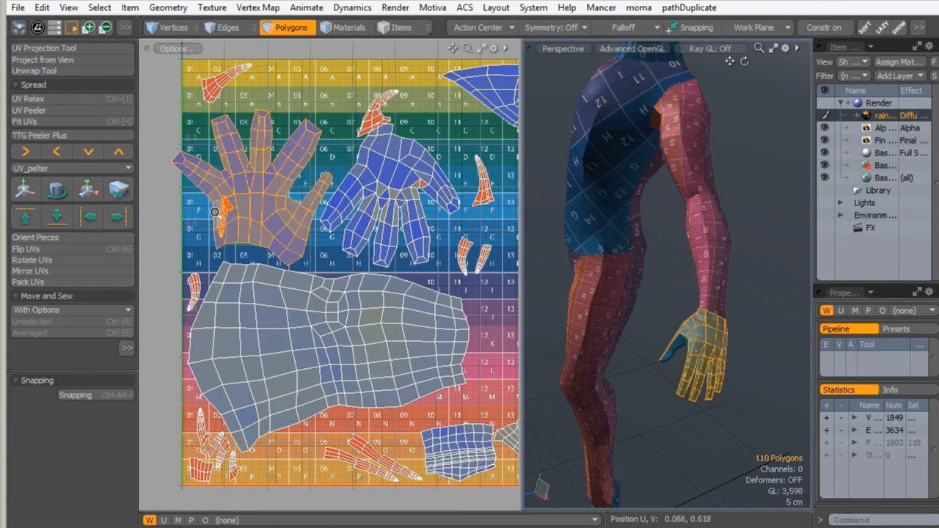
scroll(213, 214, up, 5)
click(237, 336)
double_click(240, 318)
double_click(246, 217)
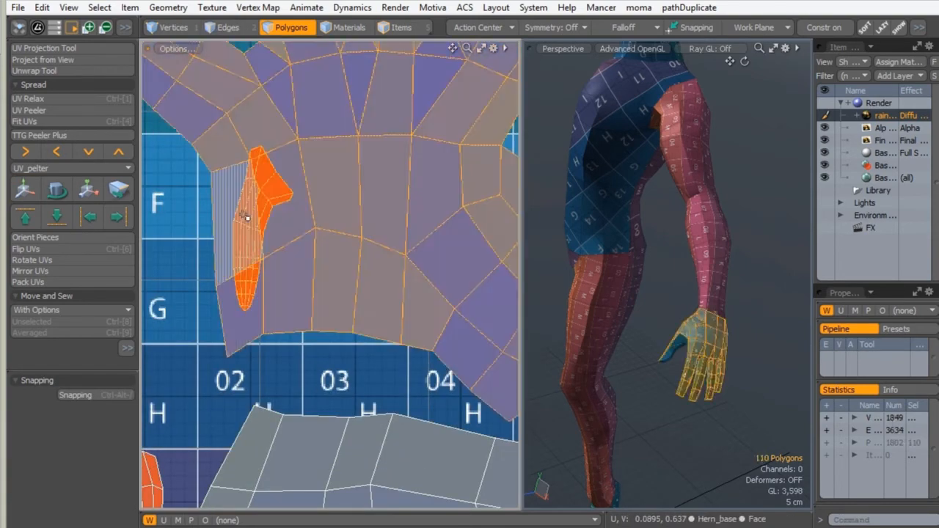
click(245, 216)
click(702, 344)
double_click(702, 344)
key(ctrl+z)
click(233, 330)
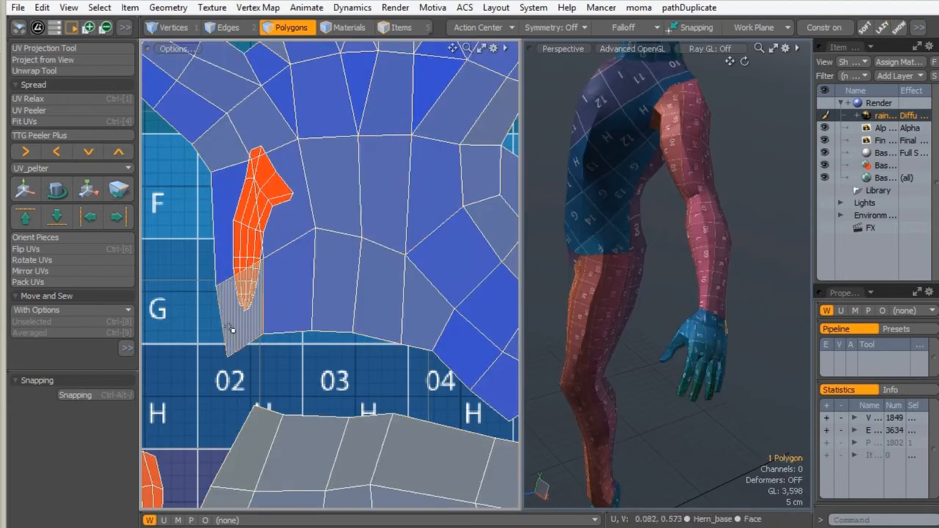
- Move the antler-tip island overlapping the first hand to the other antler tips right of the second hand
scroll(233, 330, down, 5)
double_click(259, 249)
alt+drag(295, 293, 215, 417)
key(w)
drag(230, 276, 465, 35)
alt+drag(462, 44, 534, 171)
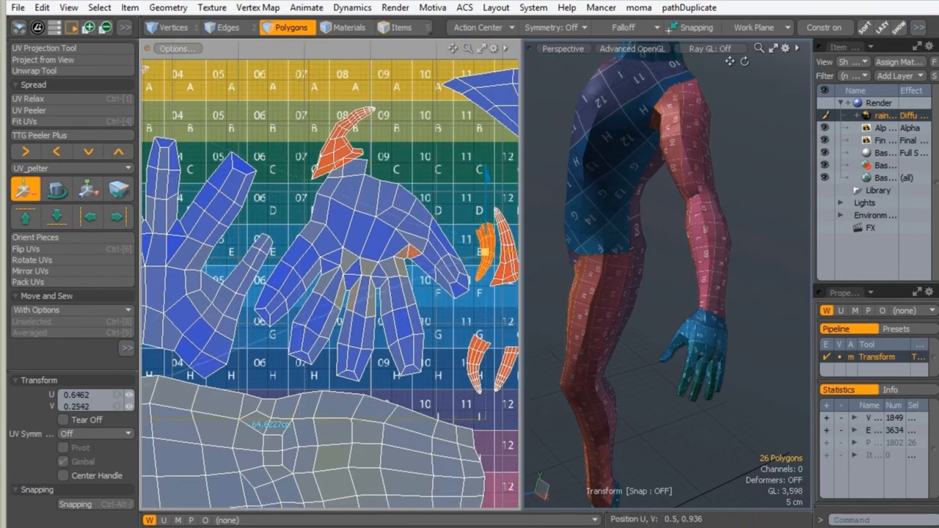
key(space)
- Move the antler-tip islands from the texture square's upper-left corner and above the second hand toward the other antler tips
alt+drag(309, 118, 448, 126)
double_click(234, 112)
key(w)
alt+drag(356, 44, 587, 162)
key(space)
double_click(361, 187)
key(w)
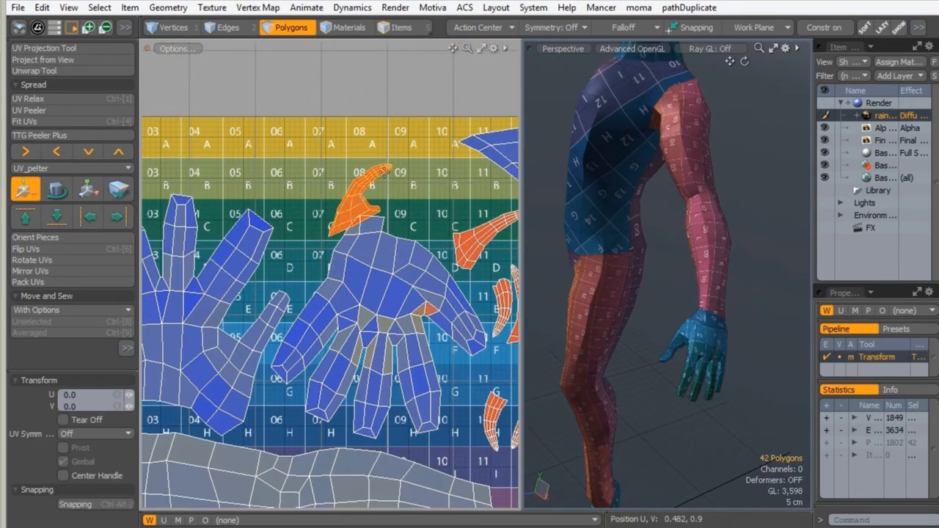
drag(365, 183, 456, 177)
key(space)
- Move the antler-tip islands from the texture square's lower-left corner and the two long antler islands beside them to the cluster right of the second hand
alt+drag(294, 455, 381, 82)
shift+double_click(229, 382)
key(w)
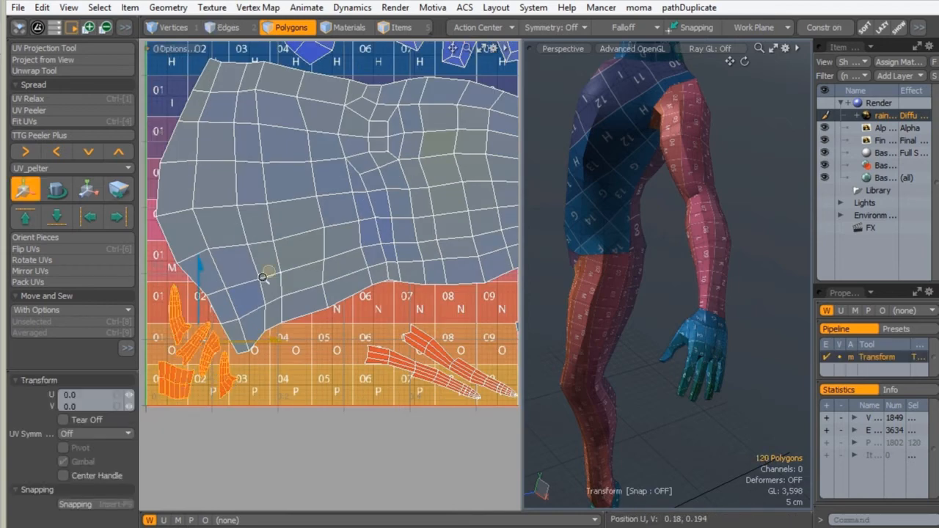
scroll(180, 373, down, 5)
drag(192, 360, 477, 114)
double_click(346, 367)
shift+double_click(320, 373)
key(w)
drag(386, 324, 504, 120)
- Move the small gridded island up from the square's bottom edge, and rotate and shift the large island into the lower-left corner
double_click(396, 361)
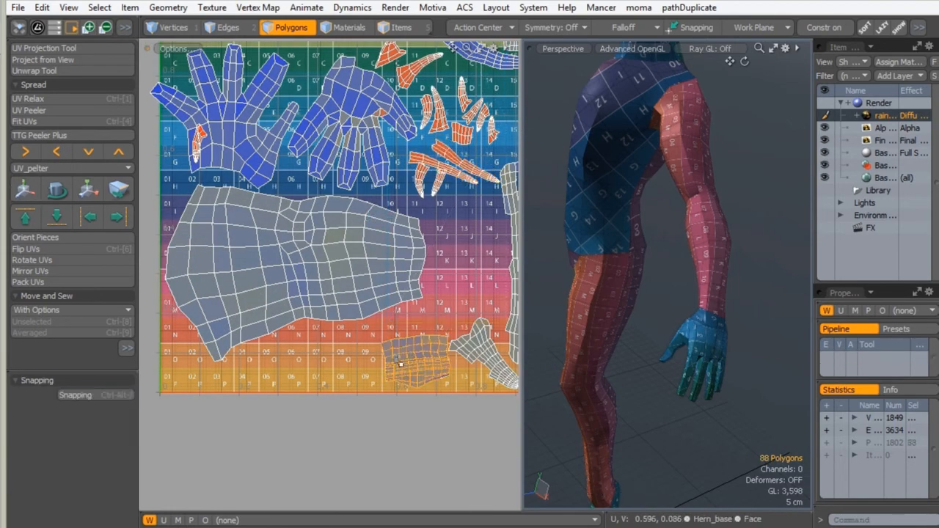
key(w)
drag(397, 364, 452, 270)
double_click(251, 297)
key(w)
drag(252, 297, 252, 320)
key(e)
drag(297, 228, 240, 285)
key(w)
key(space)
- Move the small gridded island, the flared island and the tall strip island out above the texture square's upper-left area
alt+drag(345, 158, 298, 236)
click(434, 430)
double_click(435, 430)
shift+double_click(427, 346)
shift+double_click(480, 351)
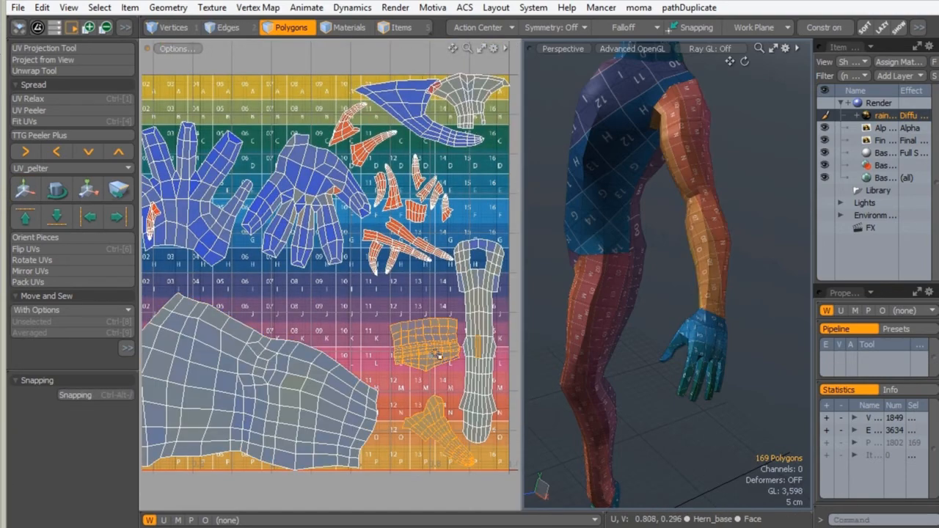
key(w)
drag(478, 311, 368, 218)
drag(368, 217, 326, 101)
key(space)
alt+shift+drag(352, 198, 326, 63)
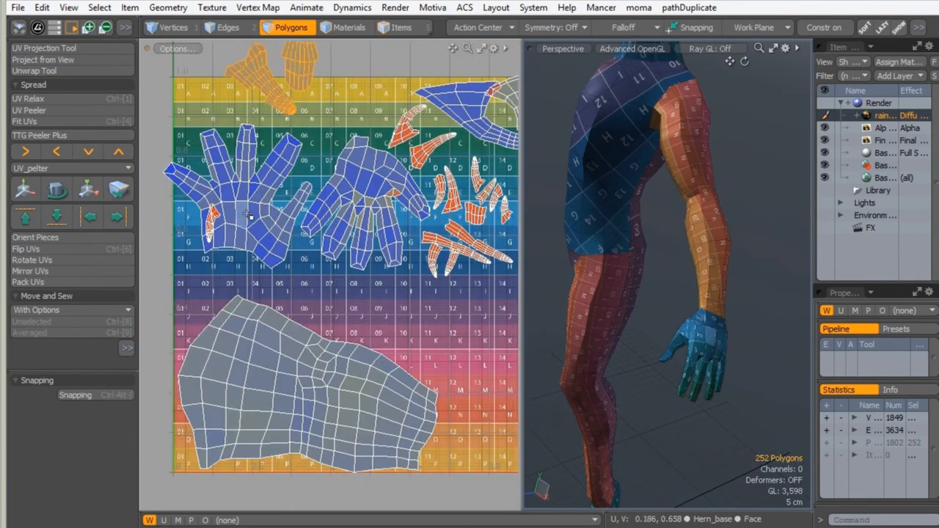
- Move the first hand island down to the texture square's lower-right area, beside the large island
double_click(253, 236)
key(w)
drag(253, 236, 462, 429)
alt+shift+drag(462, 430, 405, 410)
ctrl+alt+drag(338, 323, 342, 286)
drag(342, 287, 399, 292)
key(space)
- Nudge the large island closer to the square's left edge, and move the second hand down into the gap above it
click(173, 259)
alt+shift+drag(161, 264, 290, 240)
double_click(318, 331)
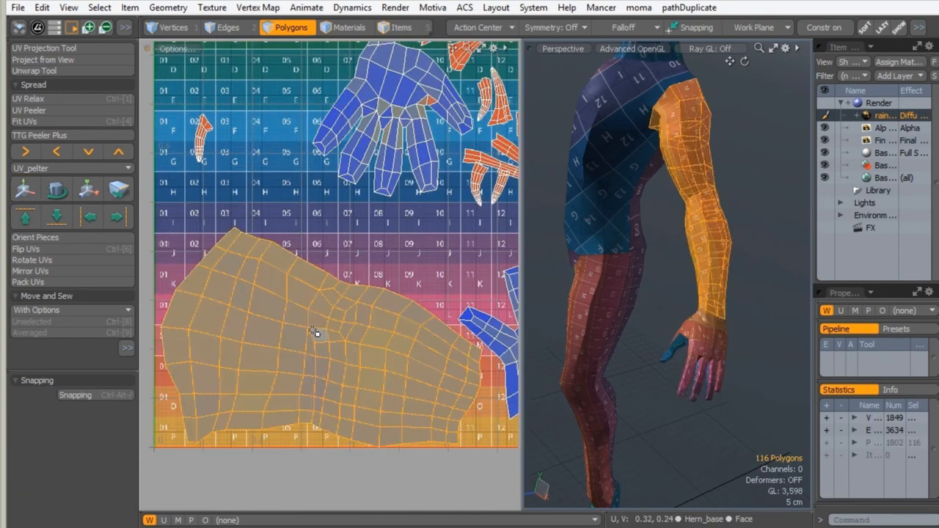
key(w)
drag(318, 331, 314, 330)
key(space)
double_click(347, 108)
key(w)
drag(347, 109, 257, 246)
- Move one long antler island and the larger curved antler pieces to the free band above the second hand
double_click(399, 256)
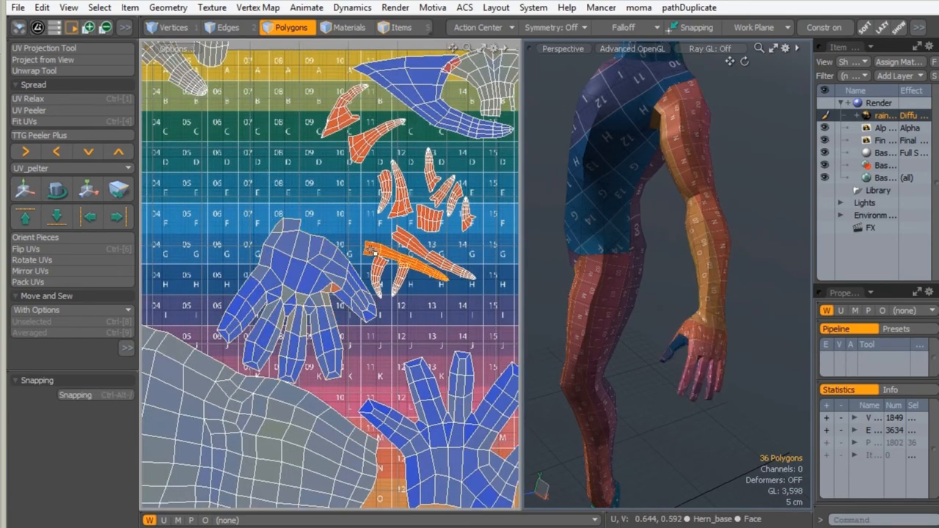
key(w)
drag(400, 256, 221, 154)
double_click(343, 117)
drag(343, 117, 254, 101)
- Move the slender antler tips from the cluster's left side up beside the curved antler pieces in rows B to D
double_click(365, 131)
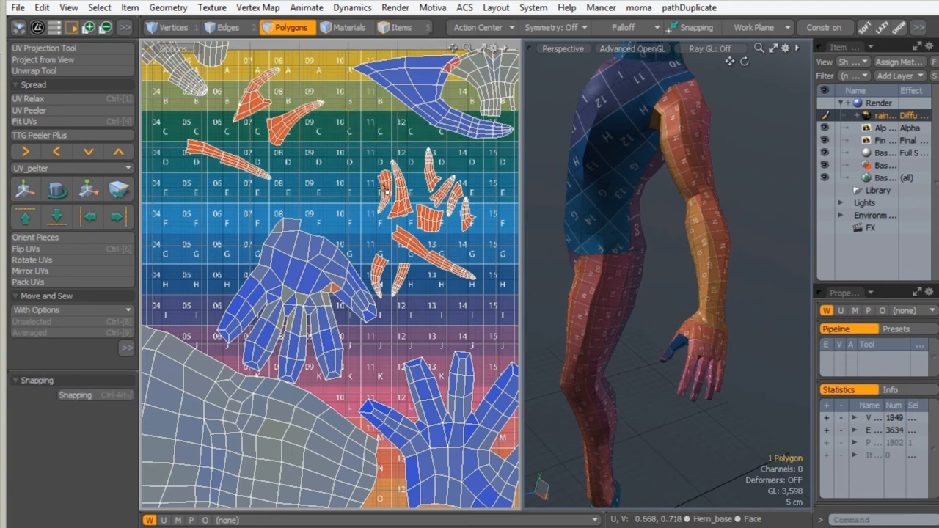
key(w)
drag(365, 130, 323, 116)
key(space)
double_click(424, 170)
key(w)
drag(424, 170, 361, 113)
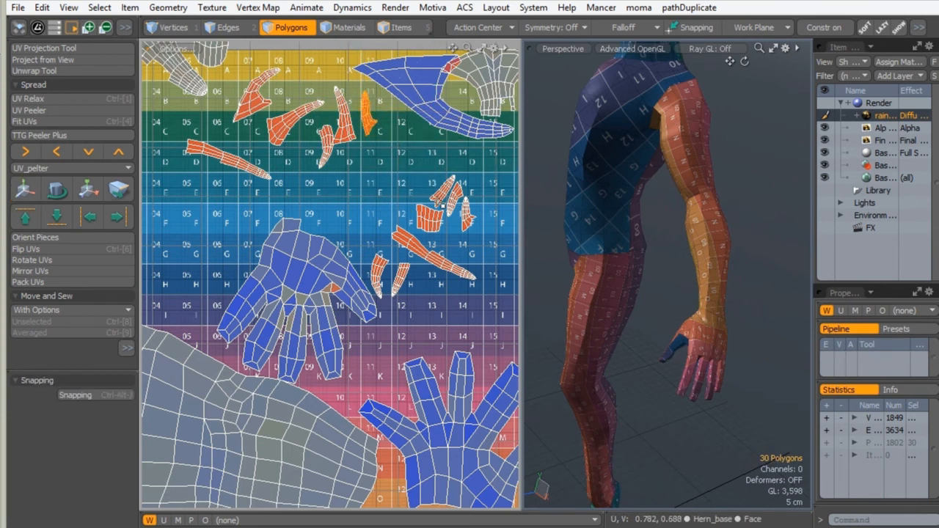
- Move the three small antler tips from the cluster's upper right into gaps among the antler pieces in rows B and C
double_click(442, 197)
key(w)
drag(442, 196, 389, 139)
double_click(454, 199)
key(w)
drag(454, 199, 216, 108)
double_click(467, 218)
key(w)
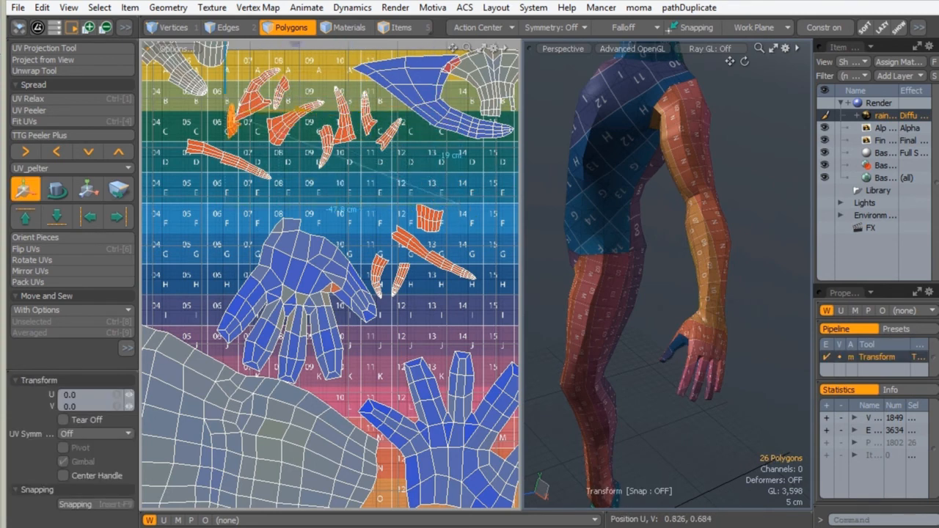
- Move the short wide antler piece and the remaining long antler island into the antler group above the second hand
double_click(429, 220)
key(w)
drag(433, 221, 180, 72)
double_click(421, 246)
key(space)
- Move the last two small antler tips beside the second hand into the gaps around the lower long antler island
double_click(380, 276)
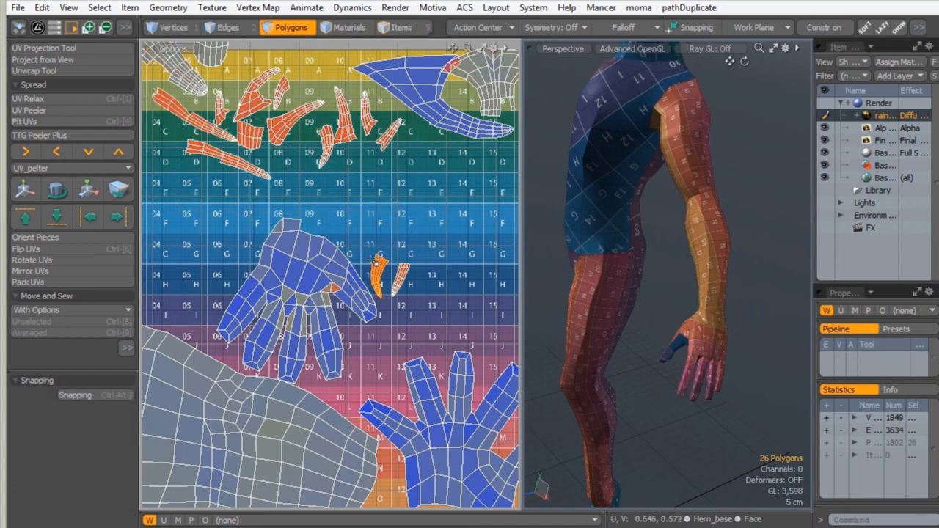
key(w)
drag(379, 275, 171, 152)
double_click(400, 279)
key(w)
drag(400, 279, 289, 165)
key(space)
- Move the second hand to the texture square's right edge above the first hand, rotated so its fingers point left
double_click(306, 293)
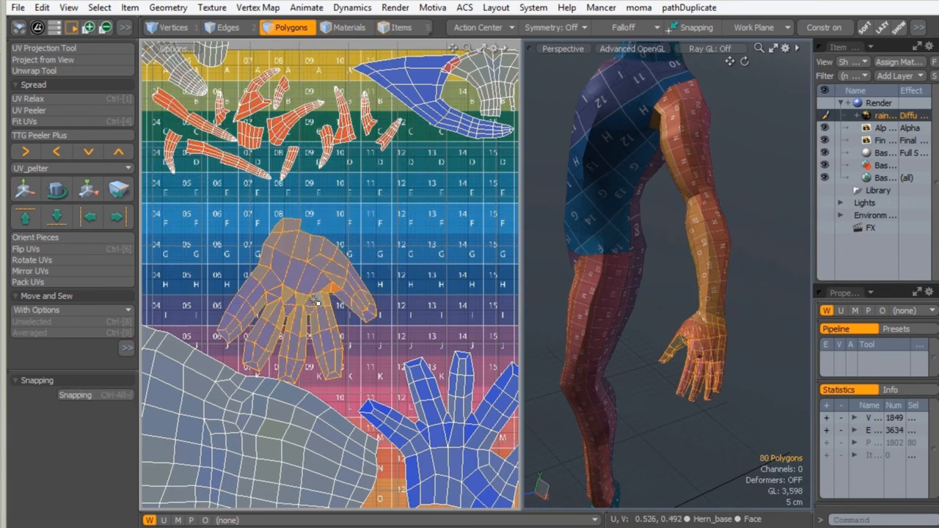
key(w)
drag(305, 292, 373, 255)
scroll(374, 255, up, 2)
key(e)
drag(416, 185, 450, 304)
key(w)
drag(409, 273, 431, 274)
key(space)
- Place the first hand left of the second hand and rotate it clockwise until its fingers point right
click(242, 330)
alt+shift+drag(241, 330, 343, 217)
scroll(343, 217, down, 4)
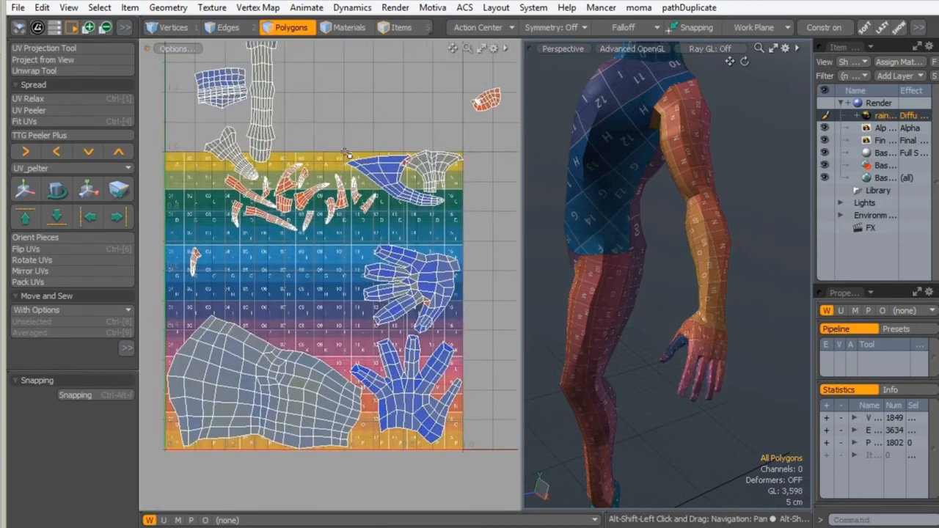
alt+shift+drag(292, 288, 338, 213)
ctrl+alt+drag(338, 212, 469, 345)
alt+shift+drag(470, 345, 294, 252)
double_click(426, 392)
key(e)
key(w)
key(e)
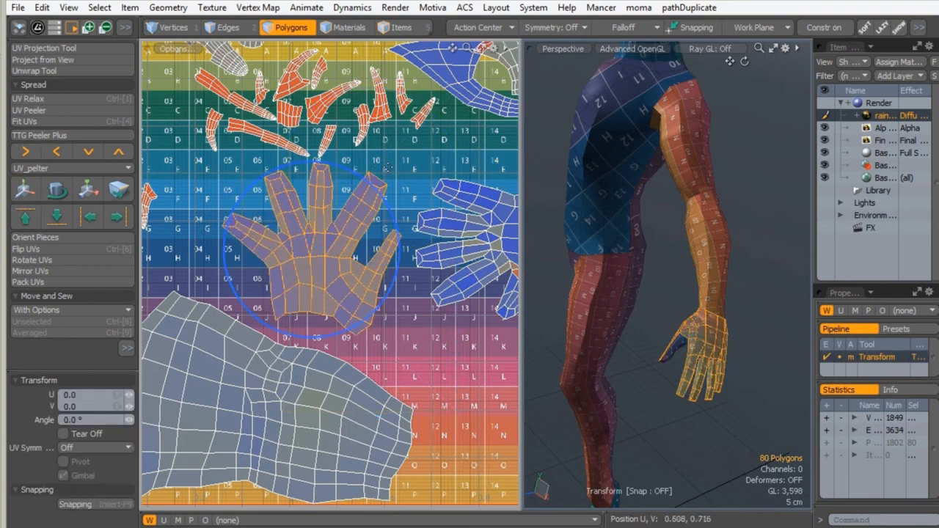
drag(380, 174, 379, 306)
key(q)
double_click(308, 244)
key(w)
drag(314, 247, 325, 241)
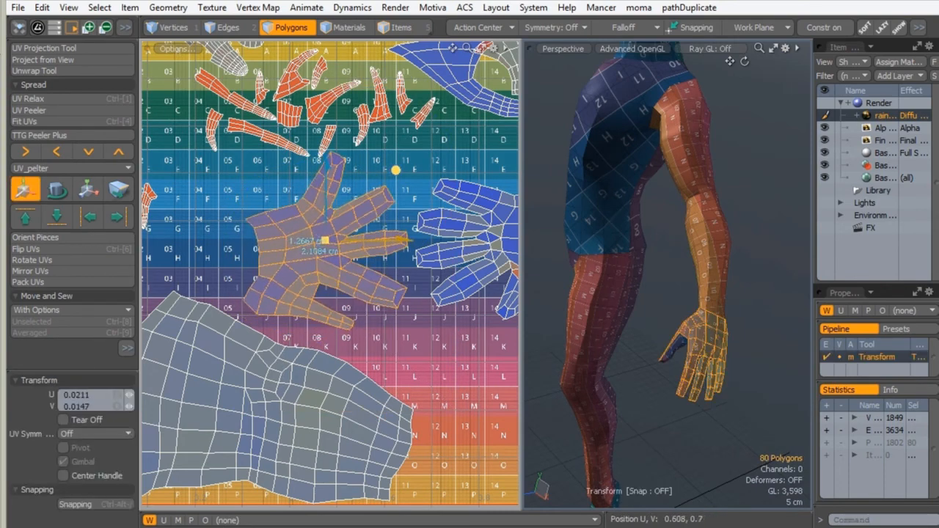
- Adjust the large island's scale slightly and fit it into the texture square's lower-left corner
key(1)
ctrl+alt+drag(306, 396, 278, 376)
key(3)
double_click(287, 419)
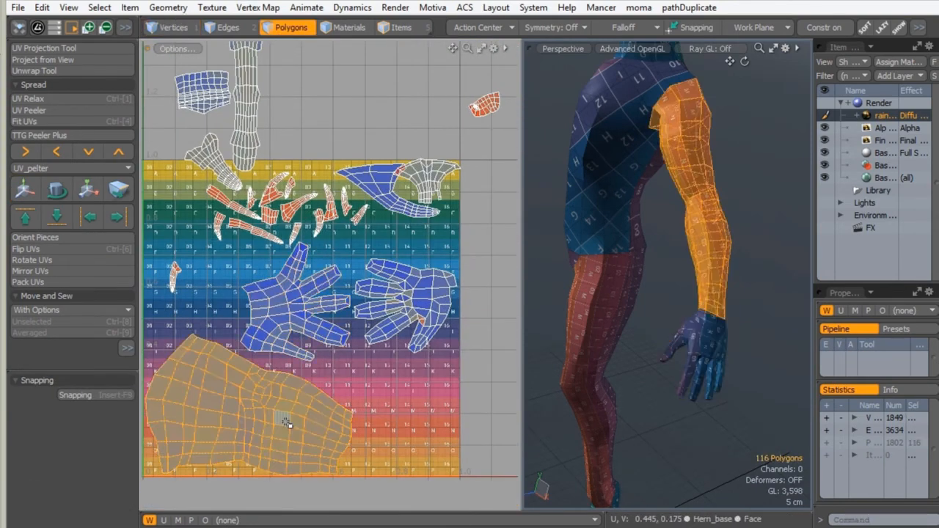
key(r)
drag(318, 336, 323, 333)
key(w)
drag(238, 397, 240, 392)
key(r)
drag(324, 334, 317, 340)
key(w)
drag(235, 409, 231, 411)
key(q)
- Move the first hand into the texture square's lower-right corner below the second hand, and clear the selection
double_click(279, 318)
key(w)
drag(273, 289, 344, 299)
key(q)
click(313, 310)
double_click(389, 323)
ctrl+alt+drag(344, 300, 401, 314)
click(293, 245)
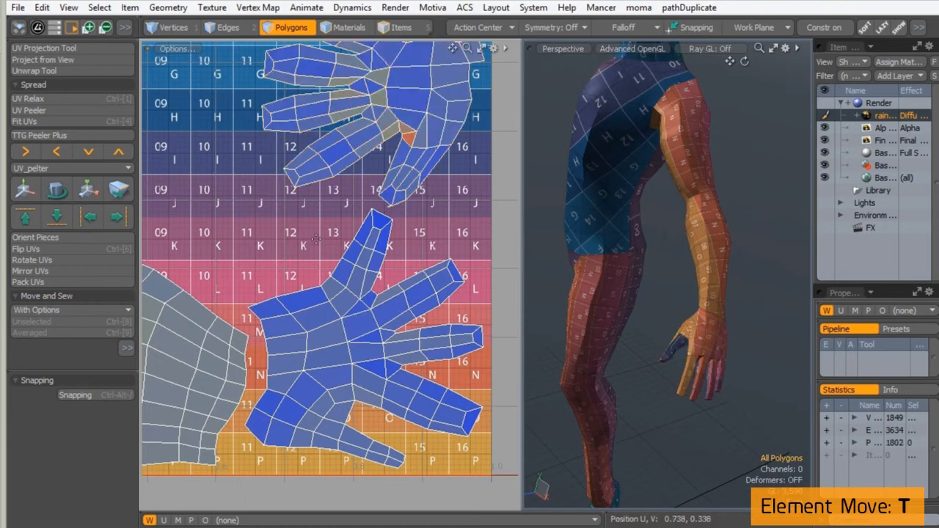
- Use Element Move to widen the first hand's fingers and thumb by pulling their outline points outward
key(t)
drag(378, 222, 380, 222)
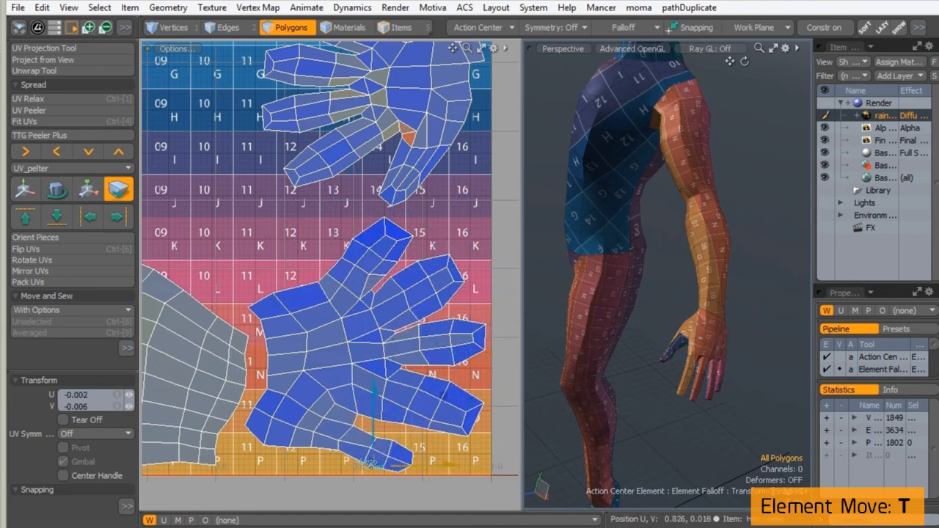
drag(312, 450, 370, 444)
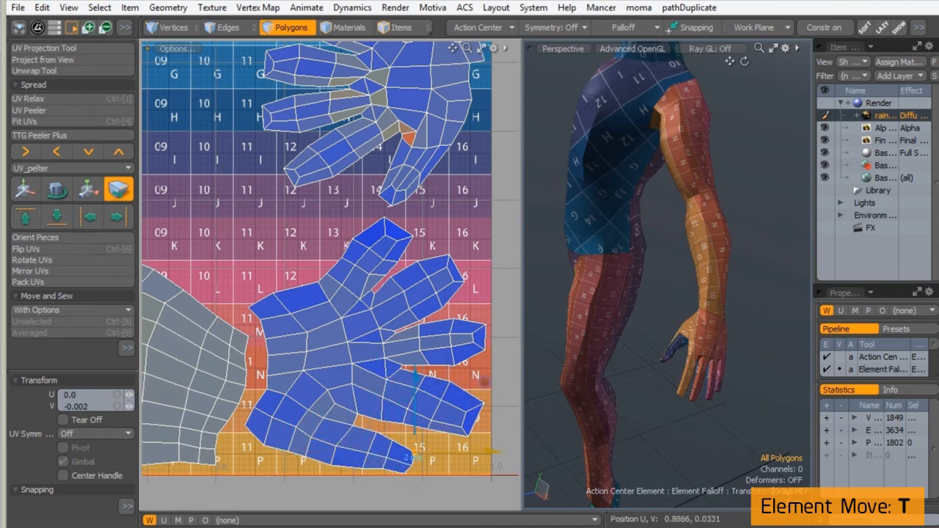
alt+drag(657, 317, 697, 312)
scroll(697, 312, up, 4)
scroll(361, 411, up, 2)
drag(363, 399, 363, 403)
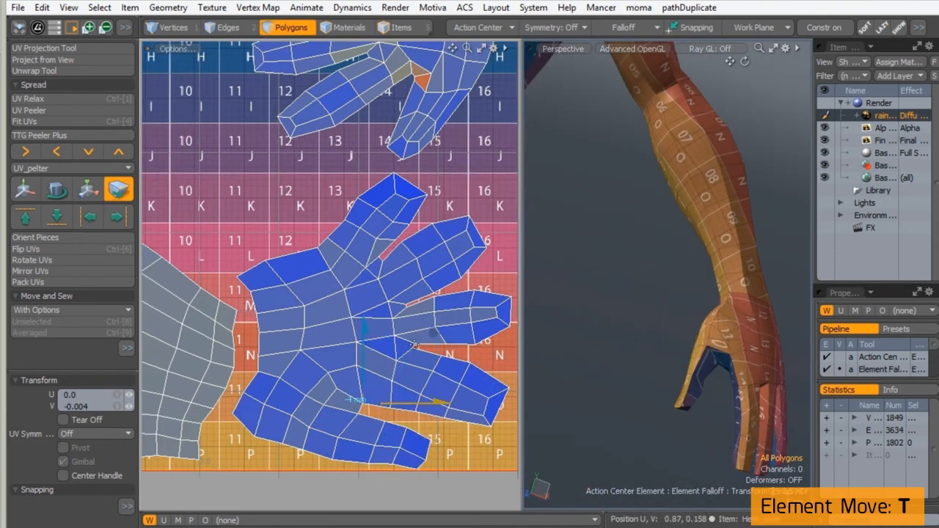
- Push out the points around the first hand's lower fingers, thumb base and knuckles to even out their shapes
drag(360, 368, 362, 365)
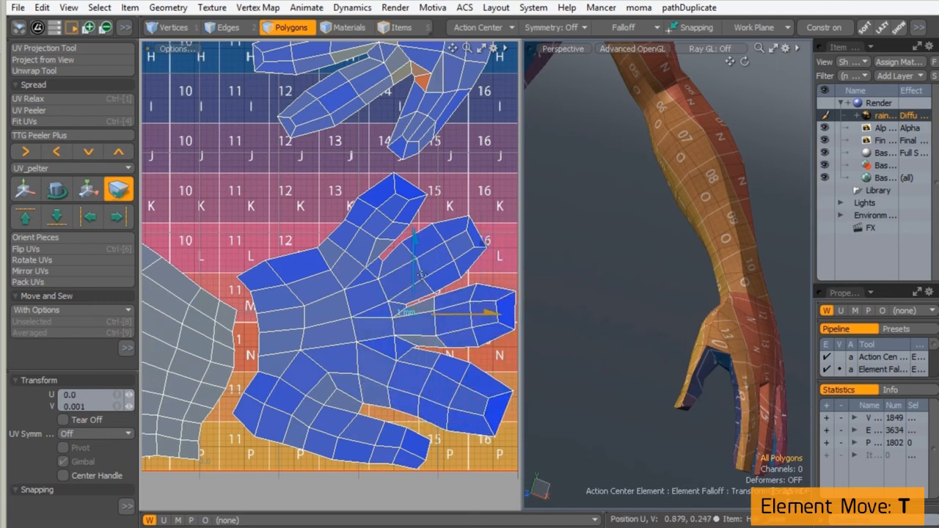
drag(327, 236, 246, 294)
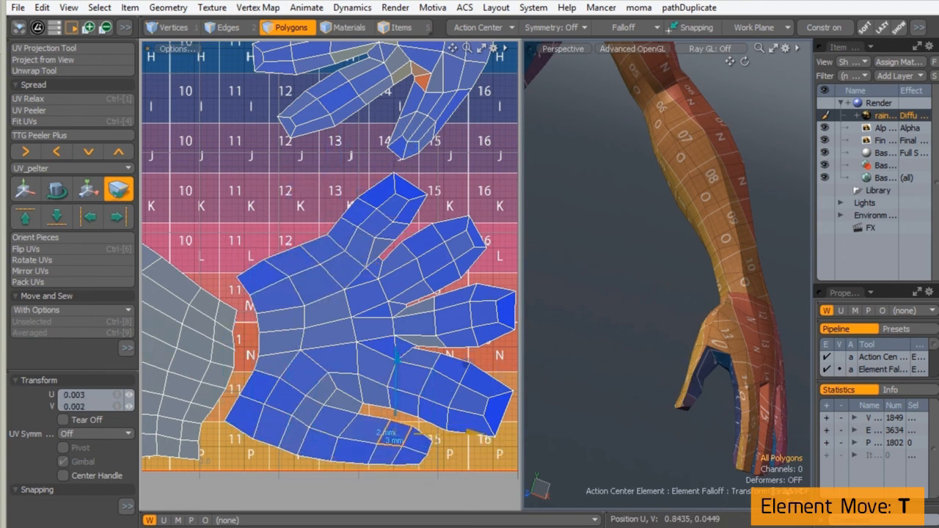
drag(410, 403, 412, 401)
drag(451, 369, 453, 371)
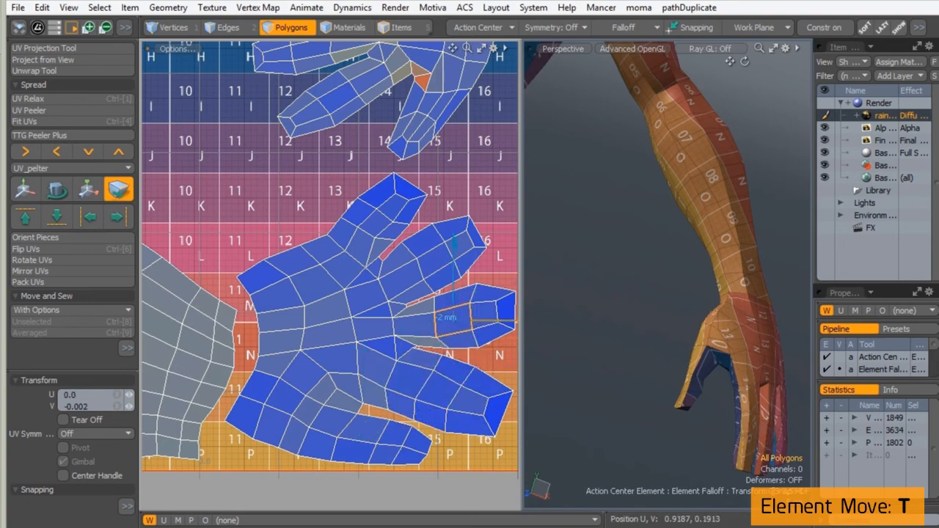
drag(485, 309, 496, 275)
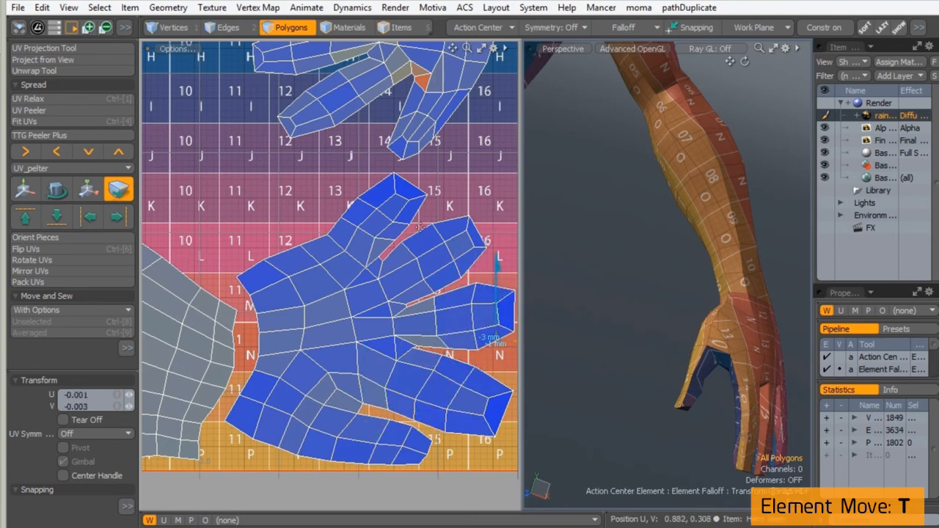
- Widen the second hand's thumb with Element Move by pulling its side and tip points outward
alt+shift+drag(293, 173, 287, 361)
scroll(413, 239, up, 1)
drag(408, 276, 402, 293)
drag(451, 315, 467, 321)
drag(430, 355, 438, 371)
drag(395, 374, 397, 382)
drag(419, 338, 395, 356)
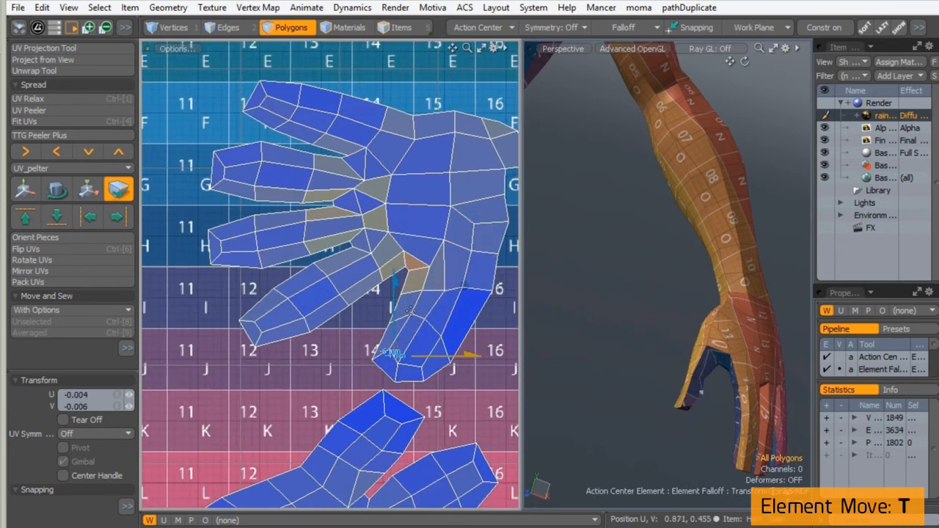
- Reshape the second hand's palm edge and thumb base, and pull the thumb tip farther out
alt+shift+drag(513, 163, 397, 192)
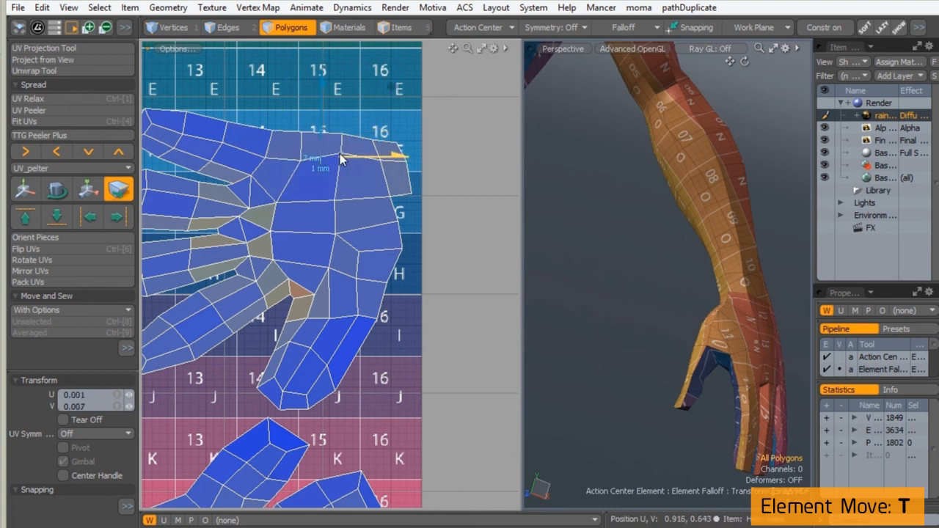
alt+shift+drag(346, 193, 379, 191)
drag(392, 250, 400, 280)
drag(361, 267, 366, 268)
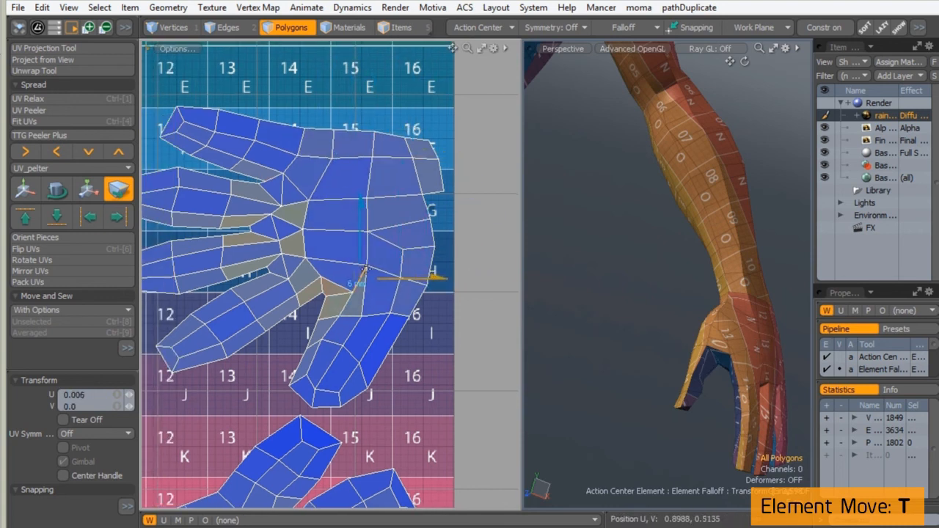
drag(362, 316, 366, 315)
drag(339, 404, 349, 408)
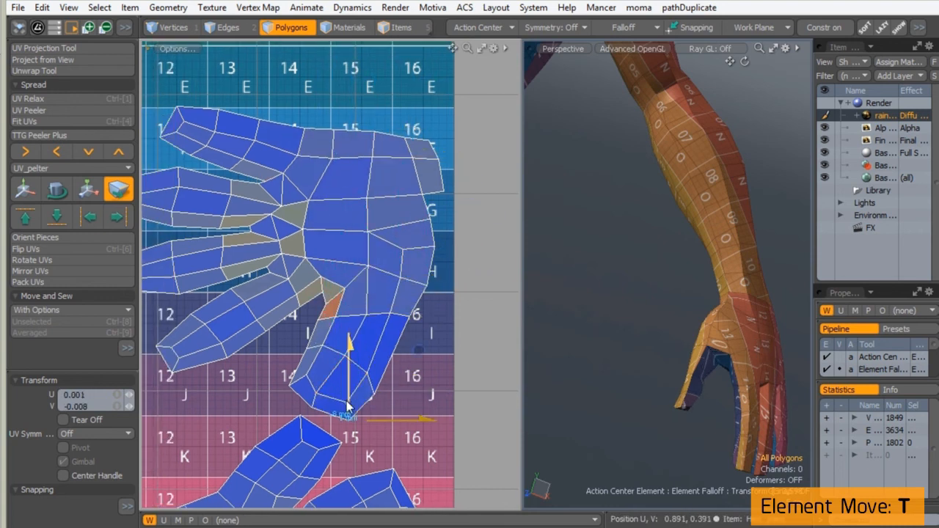
drag(418, 300, 421, 304)
- Widen the second hand's finger next to the thumb by pulling its outline and tip points outward
drag(305, 301, 309, 306)
drag(243, 334, 248, 340)
drag(202, 359, 203, 364)
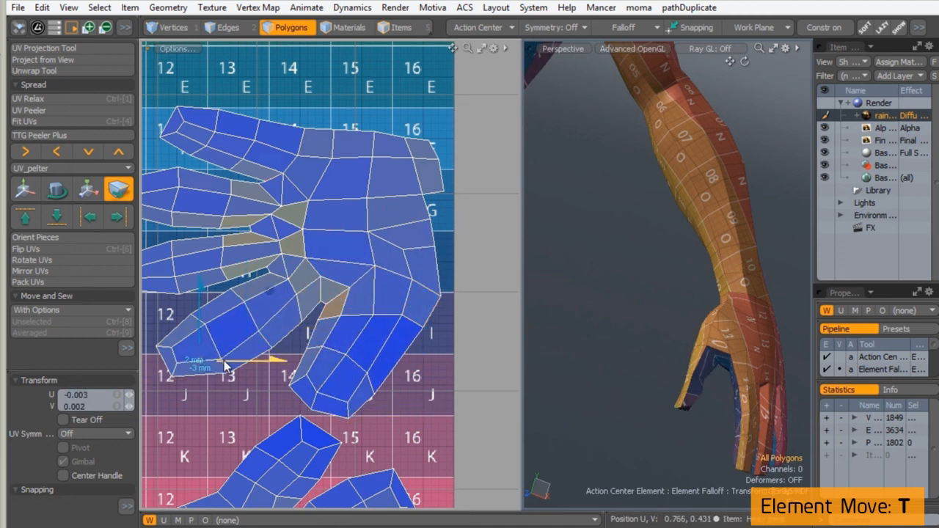
drag(170, 334, 168, 329)
- Widen the second hand's uppermost finger and raise the points along the palm's upper edge toward the wrist
alt+shift+drag(168, 330, 222, 389)
drag(272, 170, 229, 151)
drag(226, 195, 218, 195)
drag(332, 200, 335, 193)
drag(372, 200, 374, 196)
drag(445, 204, 446, 196)
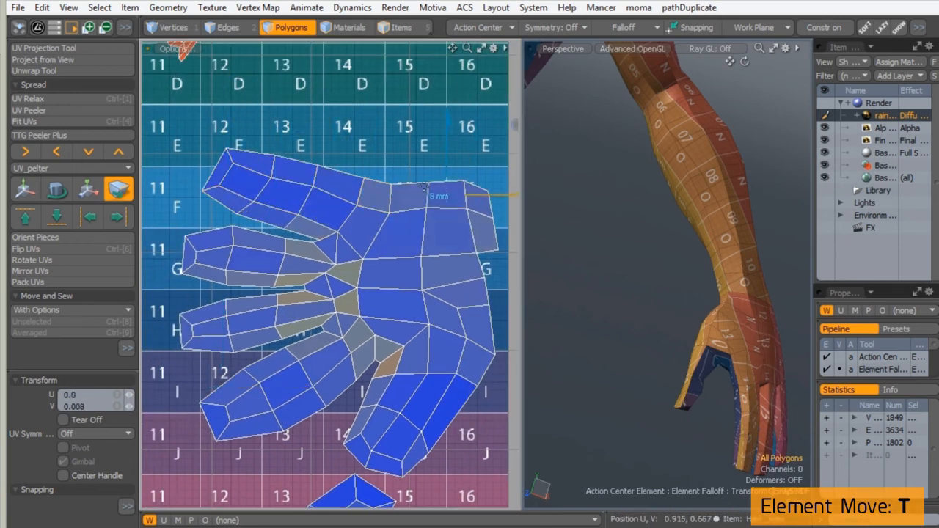
- Raise the second hand's upper palm edge with Element Move and shift the inner palm points toward the wrist to even out the polygons
drag(375, 194, 378, 186)
drag(340, 179, 342, 178)
drag(321, 240, 314, 237)
drag(351, 244, 394, 242)
drag(357, 292, 363, 285)
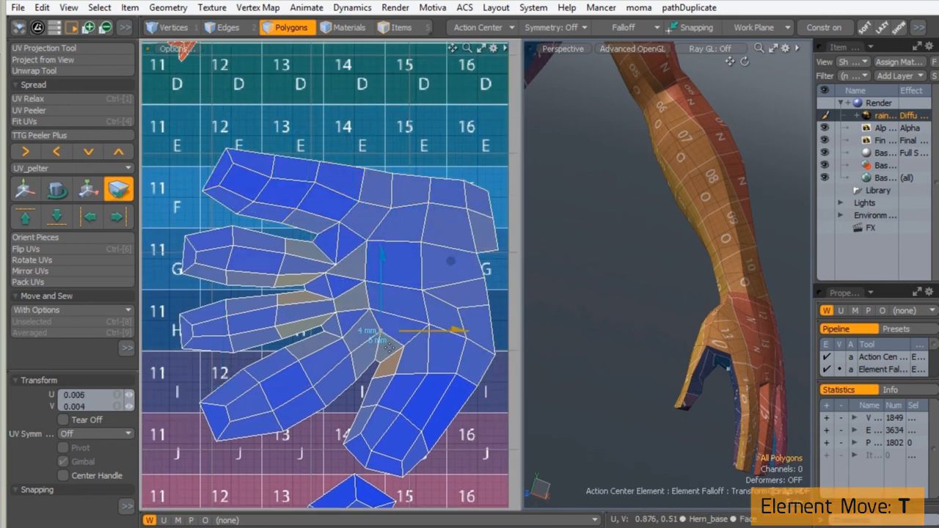
drag(422, 290, 467, 310)
drag(429, 325, 433, 326)
- Widen the finger below the uppermost one on the second hand and reshape the points where it joins the palm
drag(299, 240, 297, 233)
drag(234, 226, 233, 223)
drag(297, 276, 295, 277)
drag(326, 273, 326, 276)
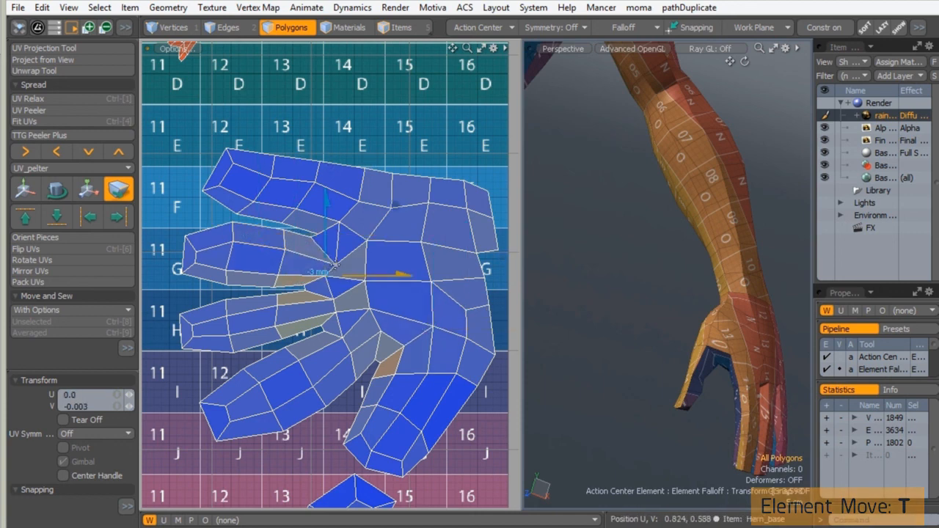
drag(339, 219, 342, 215)
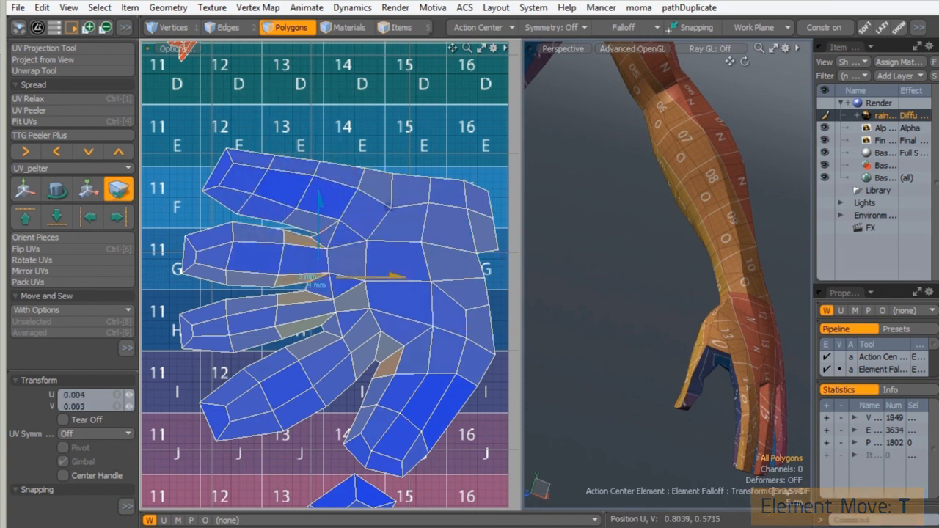
drag(281, 259, 280, 259)
drag(285, 243, 283, 246)
- Pull the tip and outline points of the second hand's three upper fingers outward to lengthen and widen their ends
drag(250, 169, 212, 160)
drag(233, 222, 230, 218)
drag(184, 255, 174, 256)
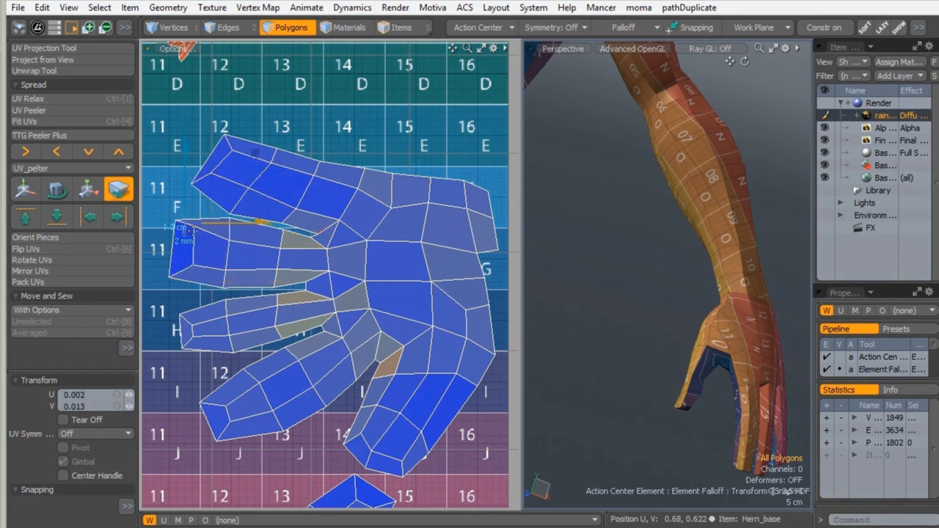
drag(191, 317, 191, 315)
drag(183, 348, 223, 358)
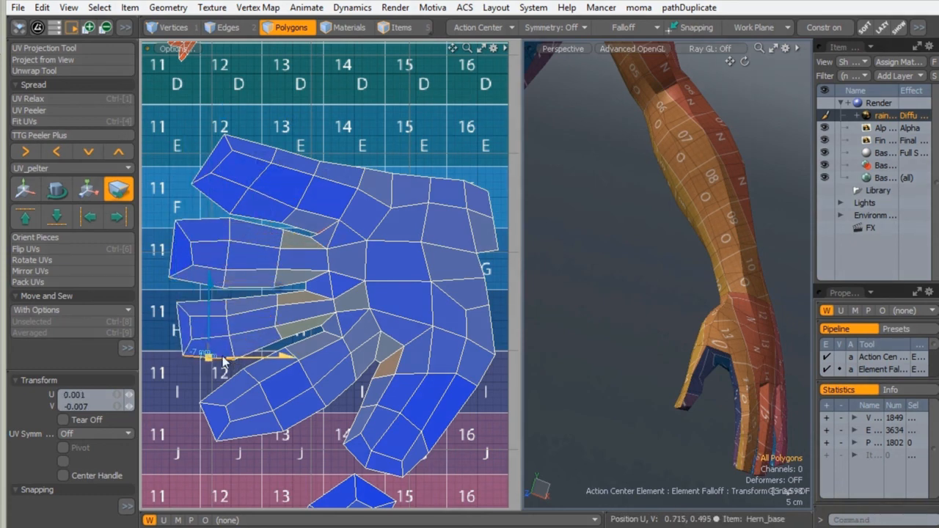
- Widen the second hand's finger next to the thumb by pulling its lower outline and tip outward and adjusting its inner points
alt+drag(661, 293, 631, 283)
alt+drag(308, 315, 314, 278)
drag(347, 355, 349, 355)
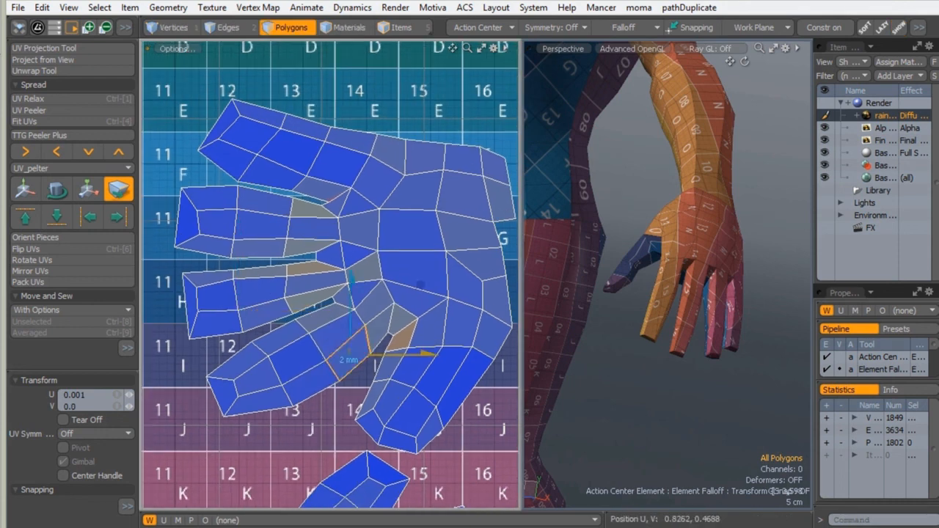
drag(295, 405, 295, 409)
drag(306, 332, 306, 334)
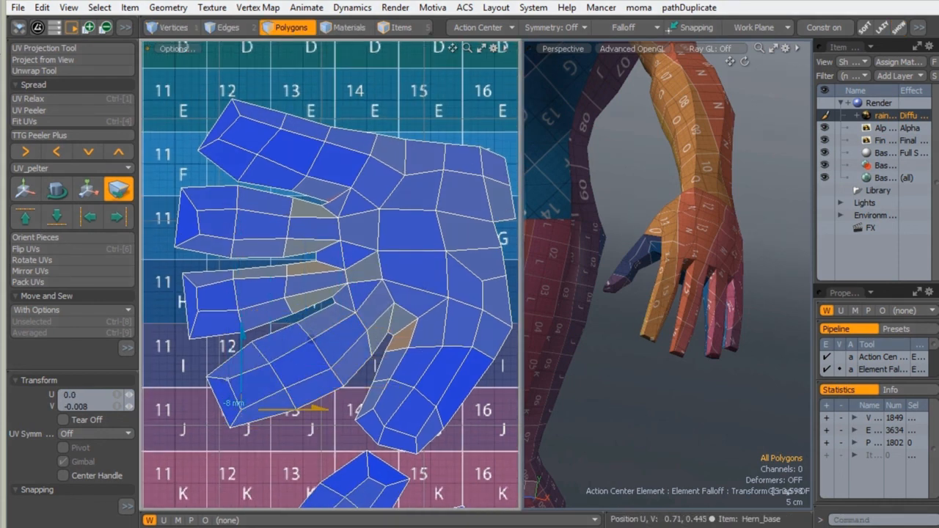
drag(228, 380, 231, 378)
drag(285, 389, 286, 393)
drag(350, 353, 353, 356)
- Lift the uppermost finger's upper outline and reshape the webbing between it and the neighbouring finger
drag(309, 122, 309, 112)
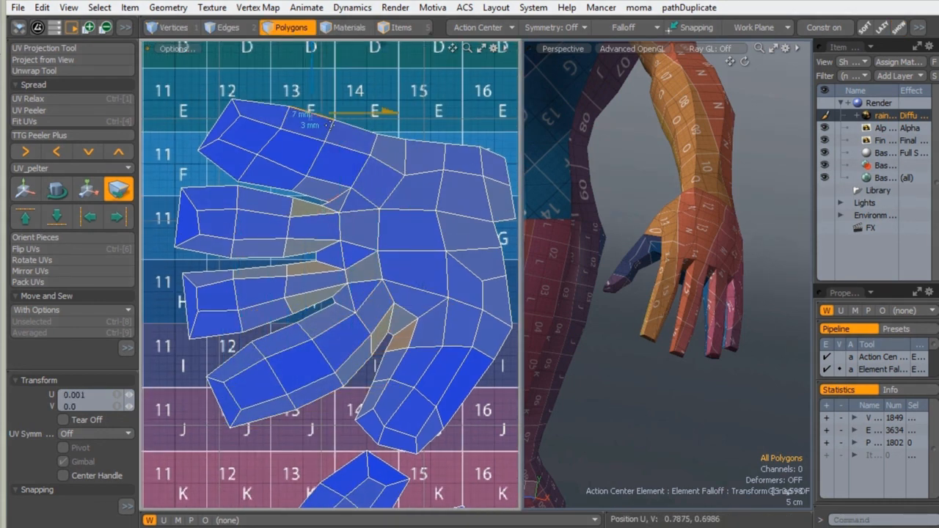
drag(329, 182, 321, 194)
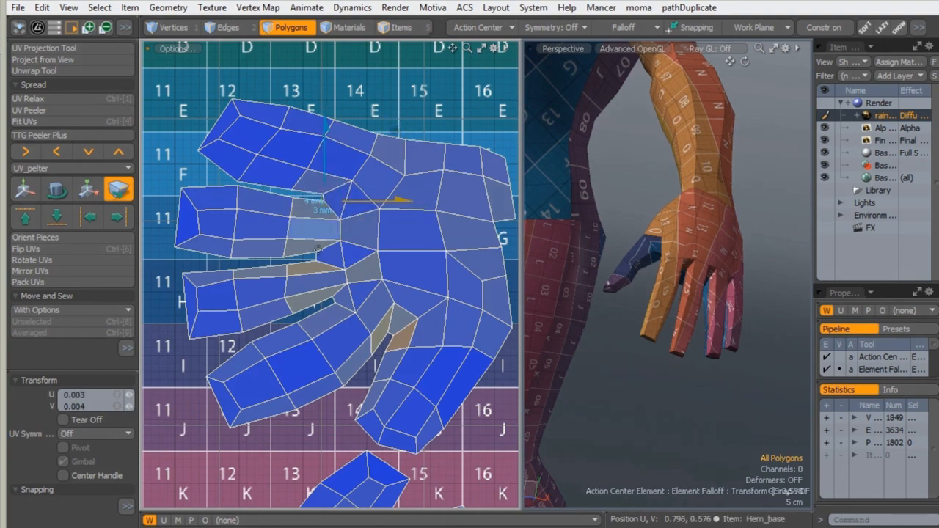
drag(318, 248, 337, 245)
drag(342, 207, 349, 205)
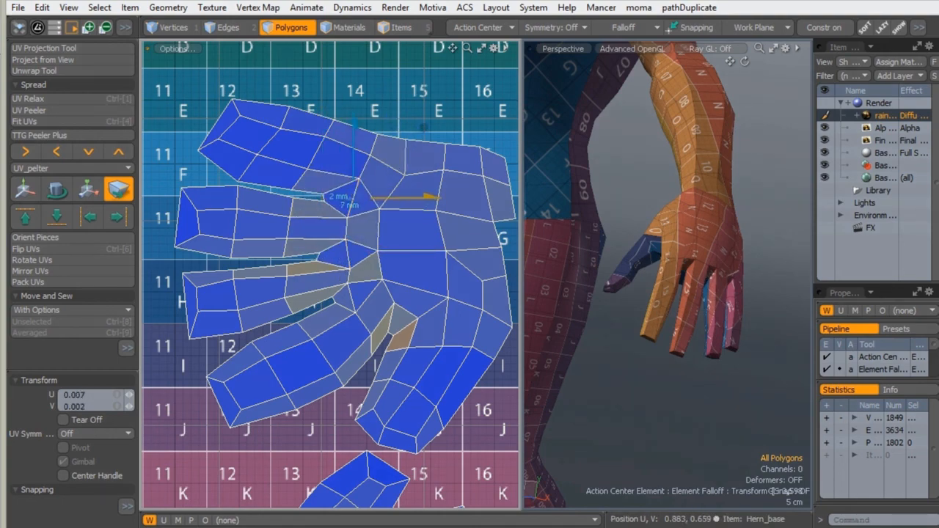
- Raise the palm points below the uppermost finger and near the wrist, and adjust that finger's base and tip
drag(404, 173, 408, 163)
drag(497, 170, 500, 171)
drag(392, 128, 393, 119)
drag(411, 216, 442, 188)
drag(348, 192, 347, 188)
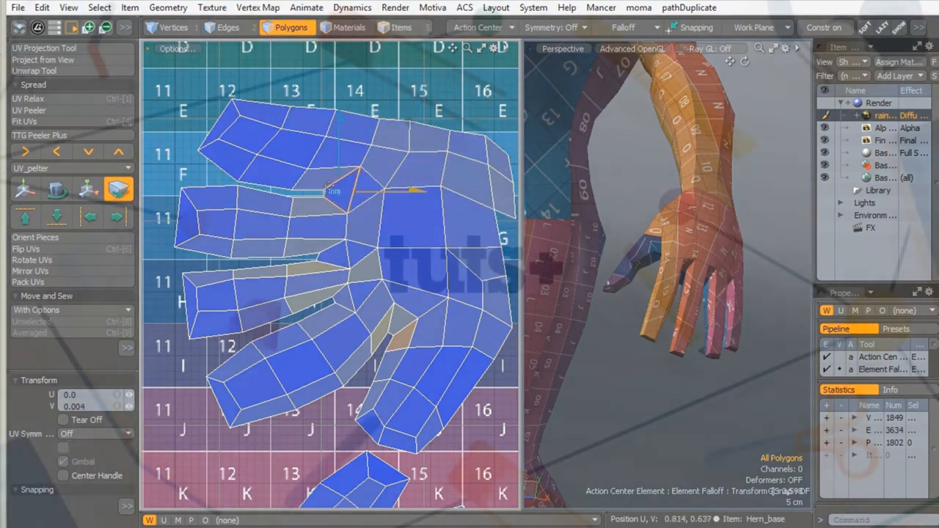
mouse_move(233, 100)
mouse_down()
mouse_move(222, 93)
mouse_move(238, 114)
mouse_up()
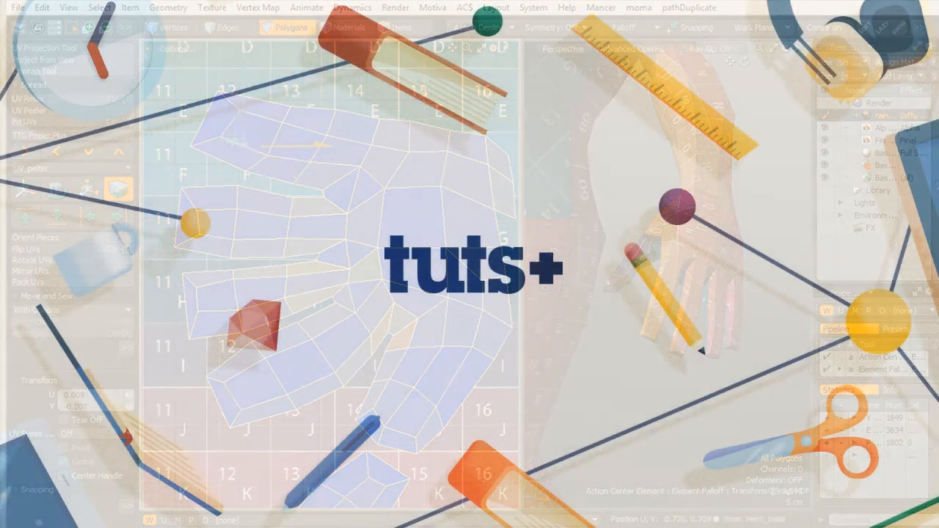